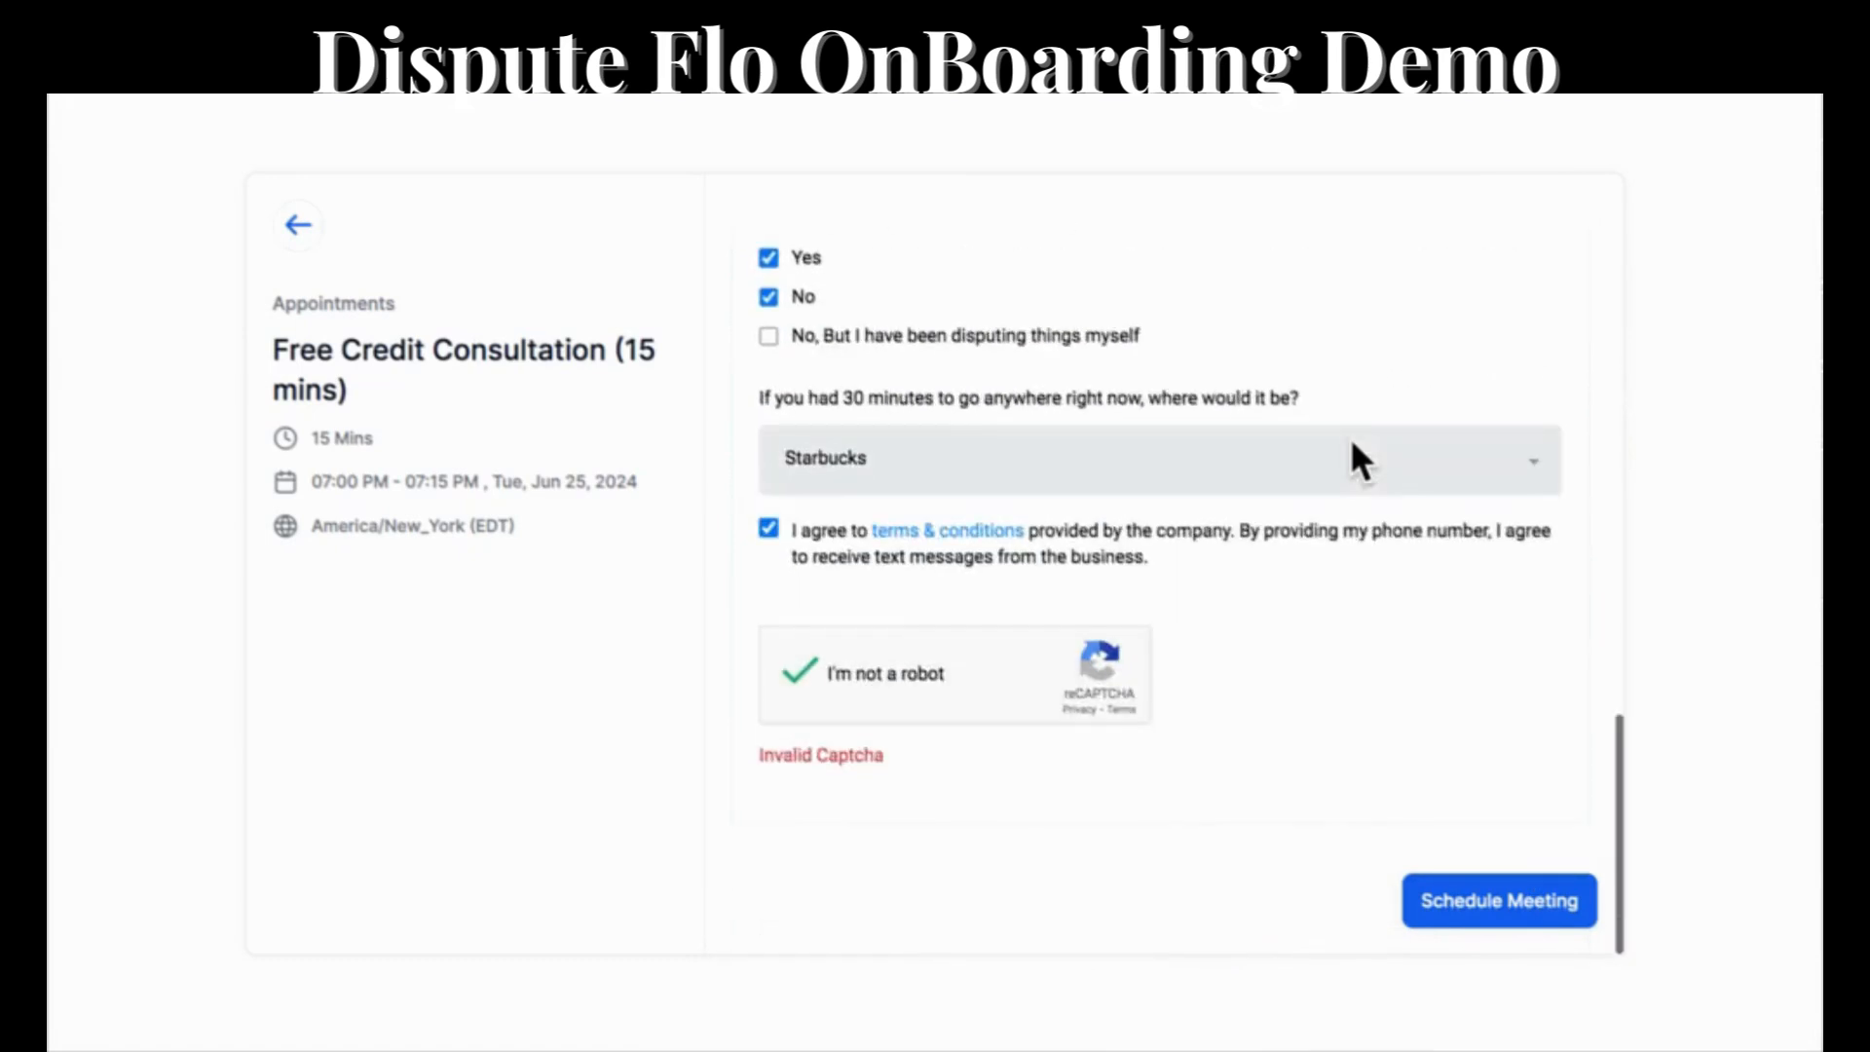
# Submit the 15-minute Free Credit Consultation booking and expand the full confirmation message.
pyautogui.click(1474, 894)
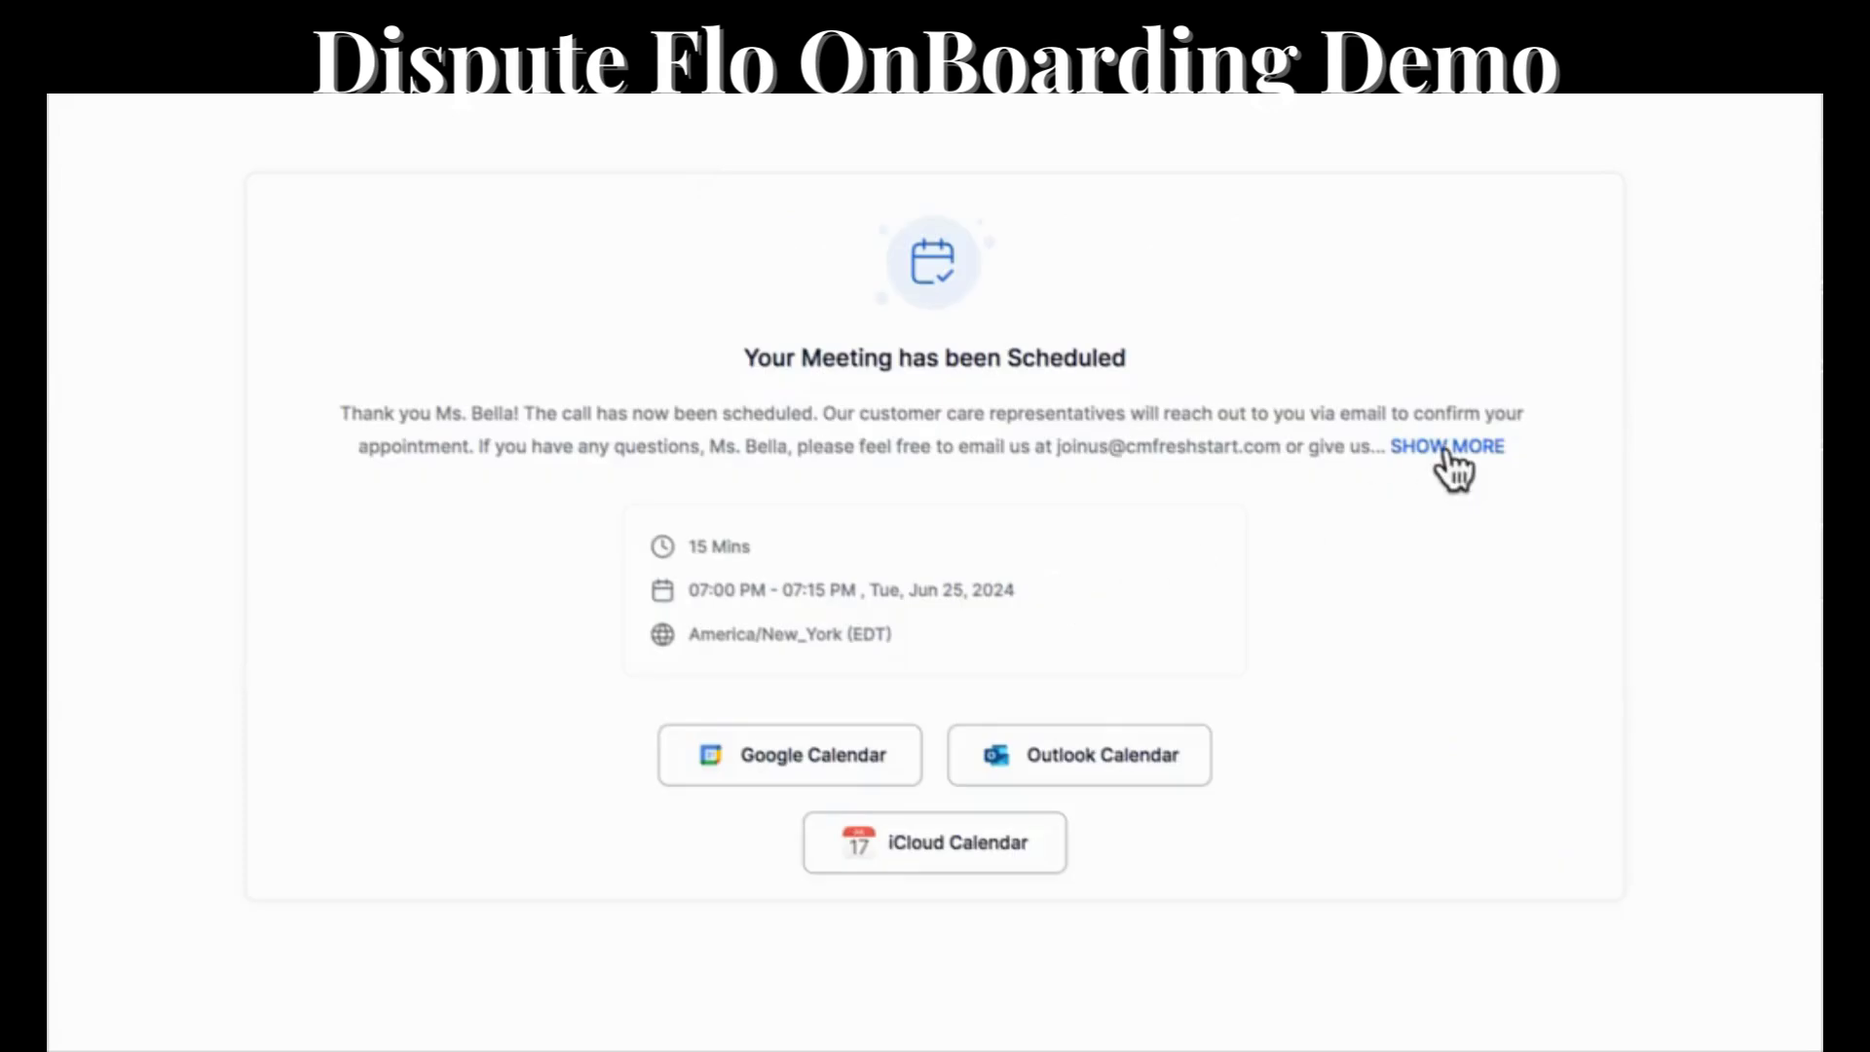
pyautogui.click(1449, 448)
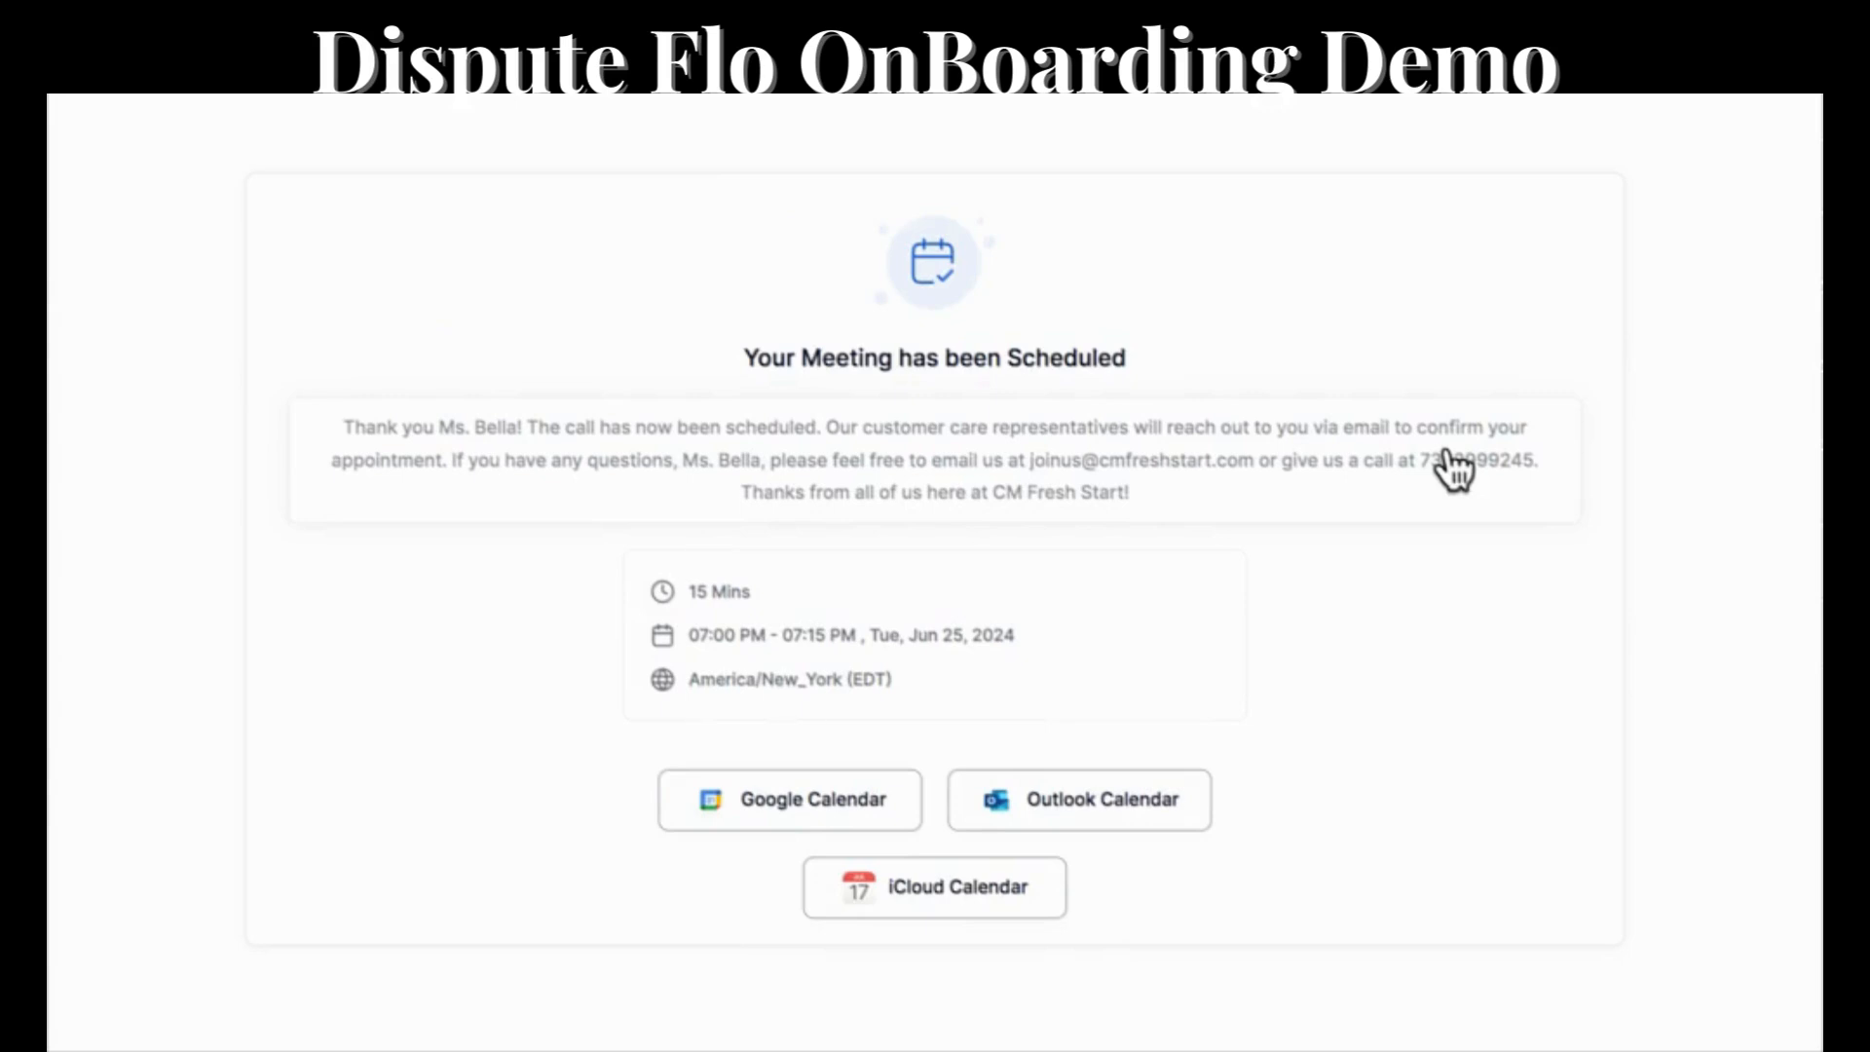
pyautogui.click(1451, 466)
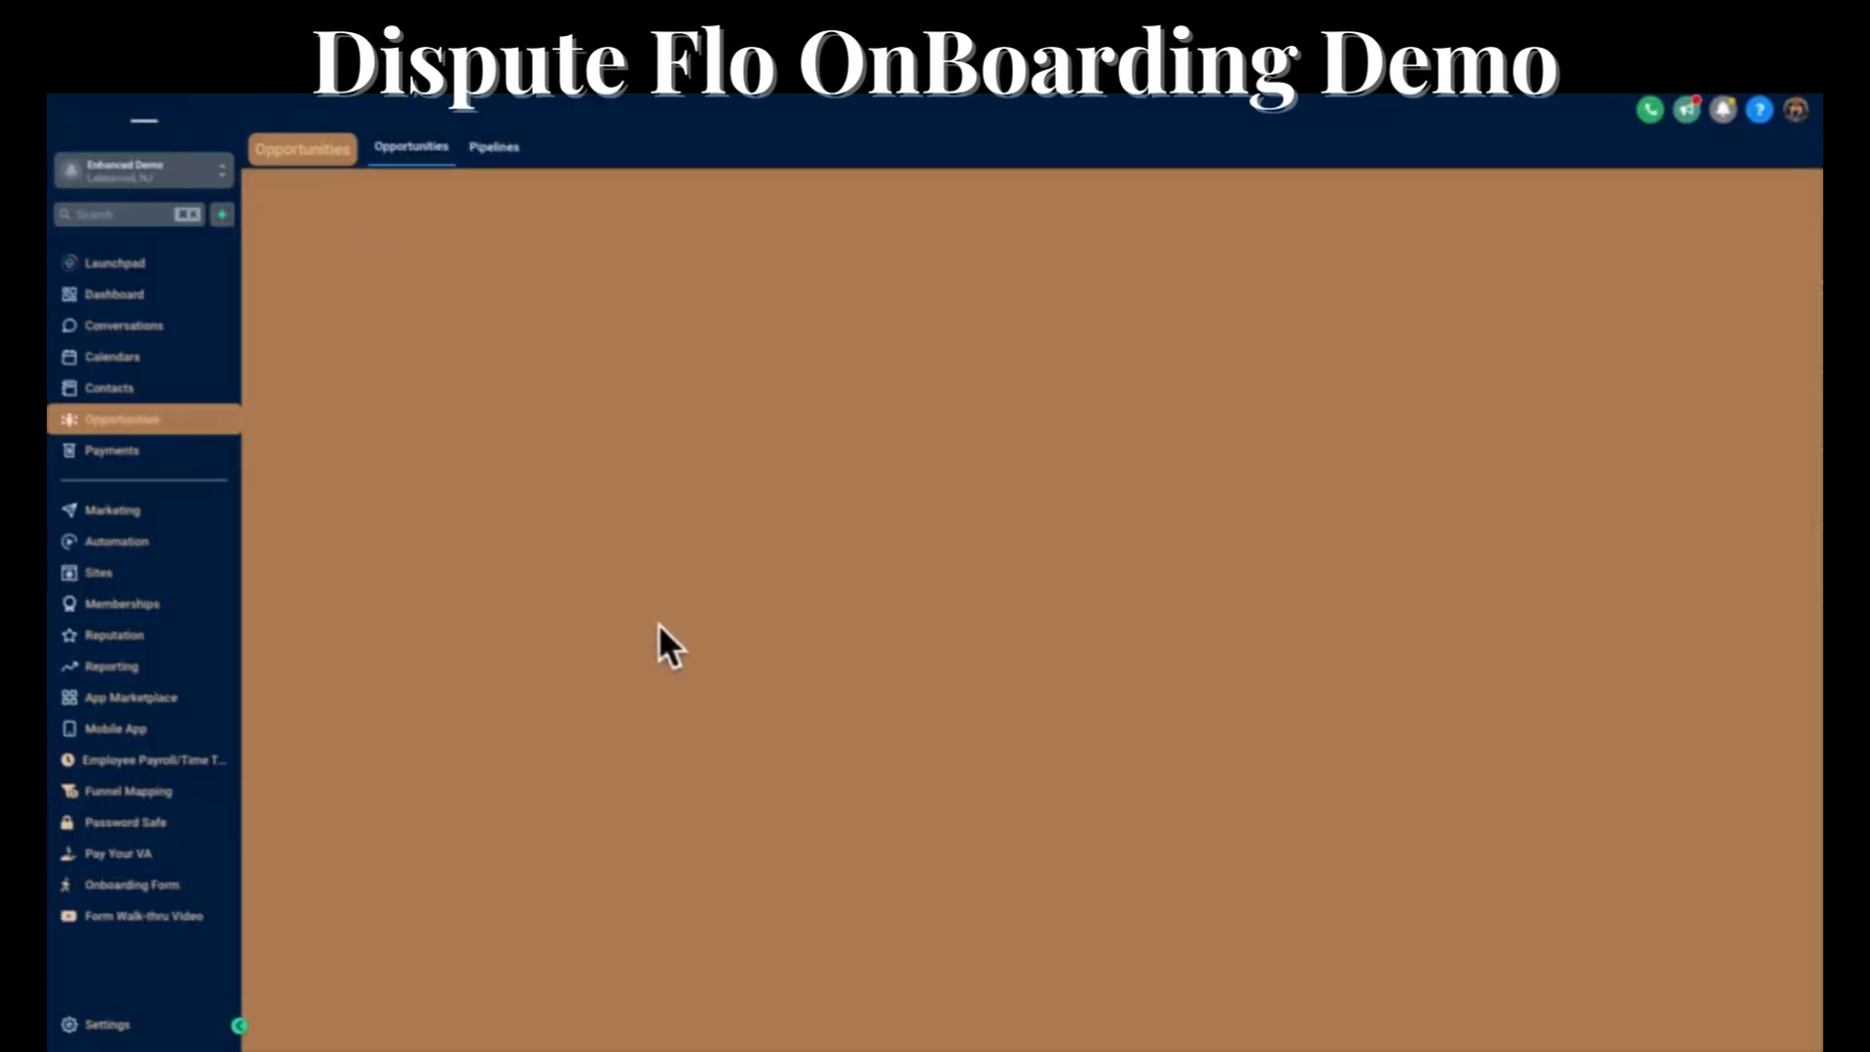
# Switch to the CRM's opportunities board and open the contact record of the lead in the New Consult / NOT Confirmed stage.
pyautogui.hscroll(3, 744, 334)
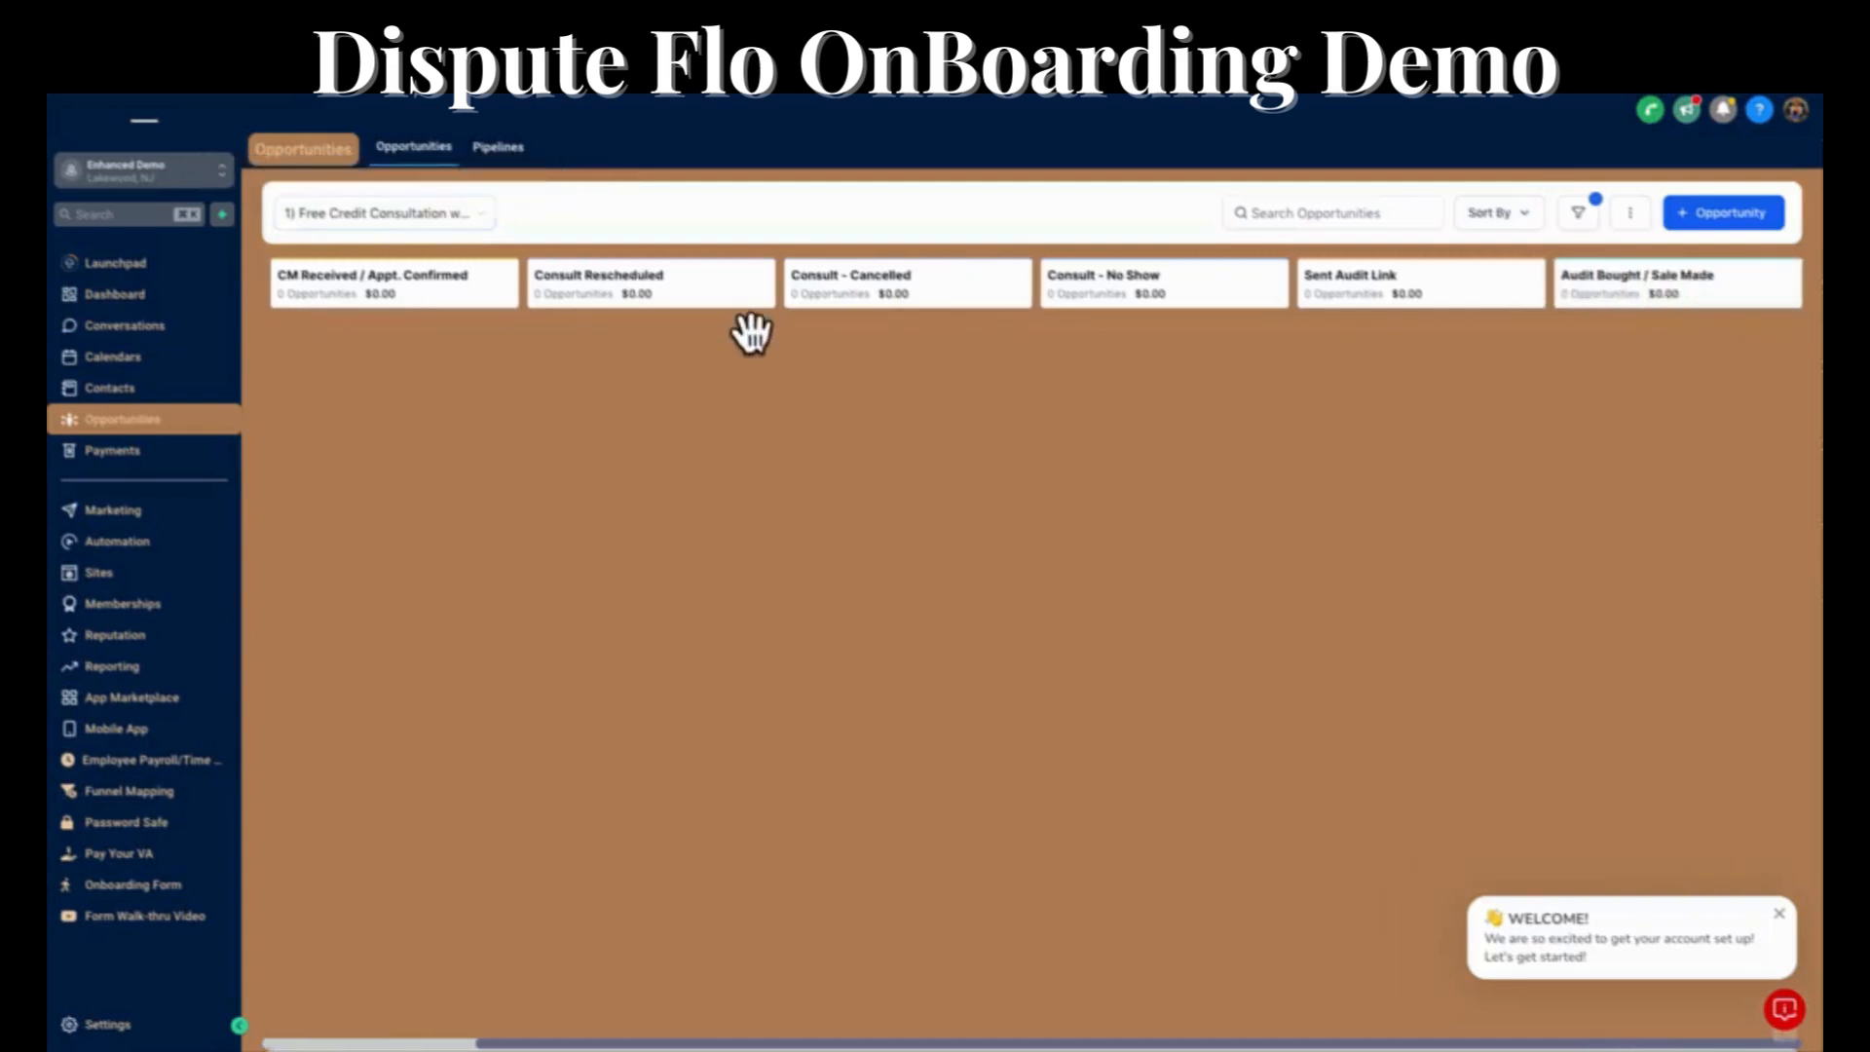
pyautogui.hscroll(-3, 750, 334)
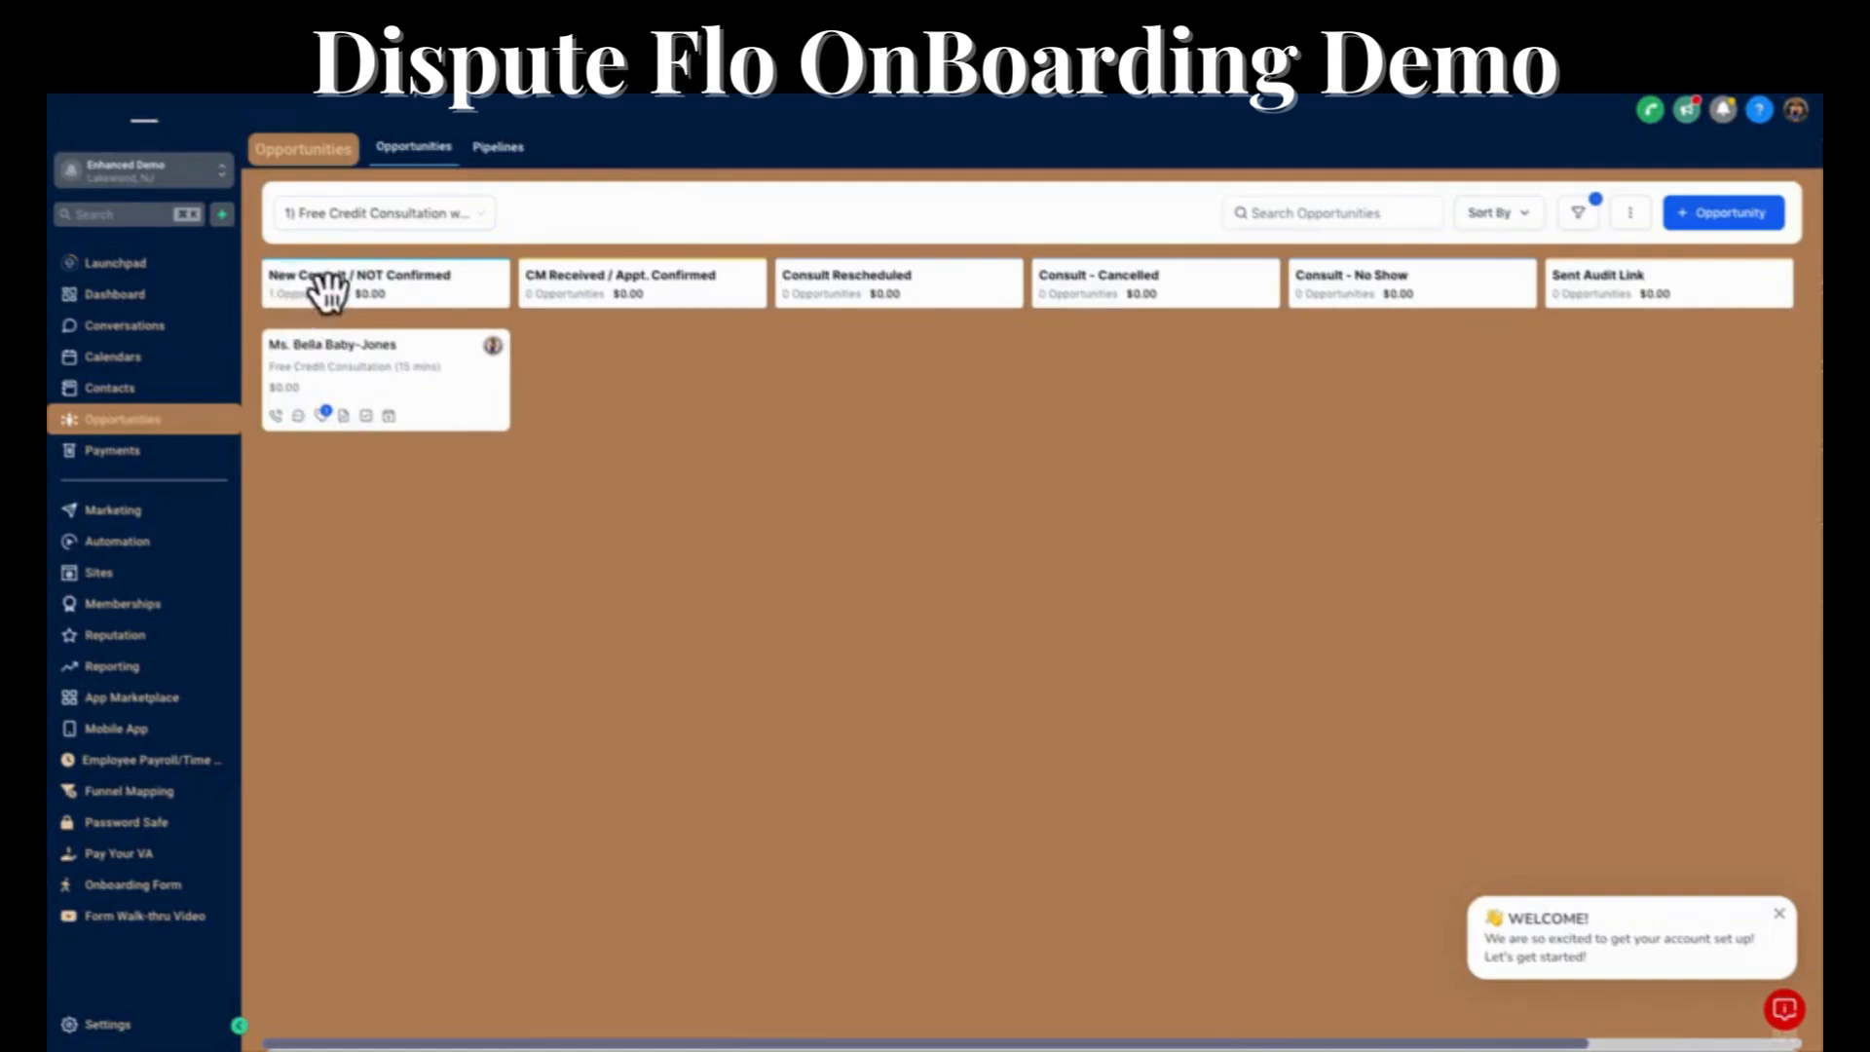
pyautogui.click(354, 347)
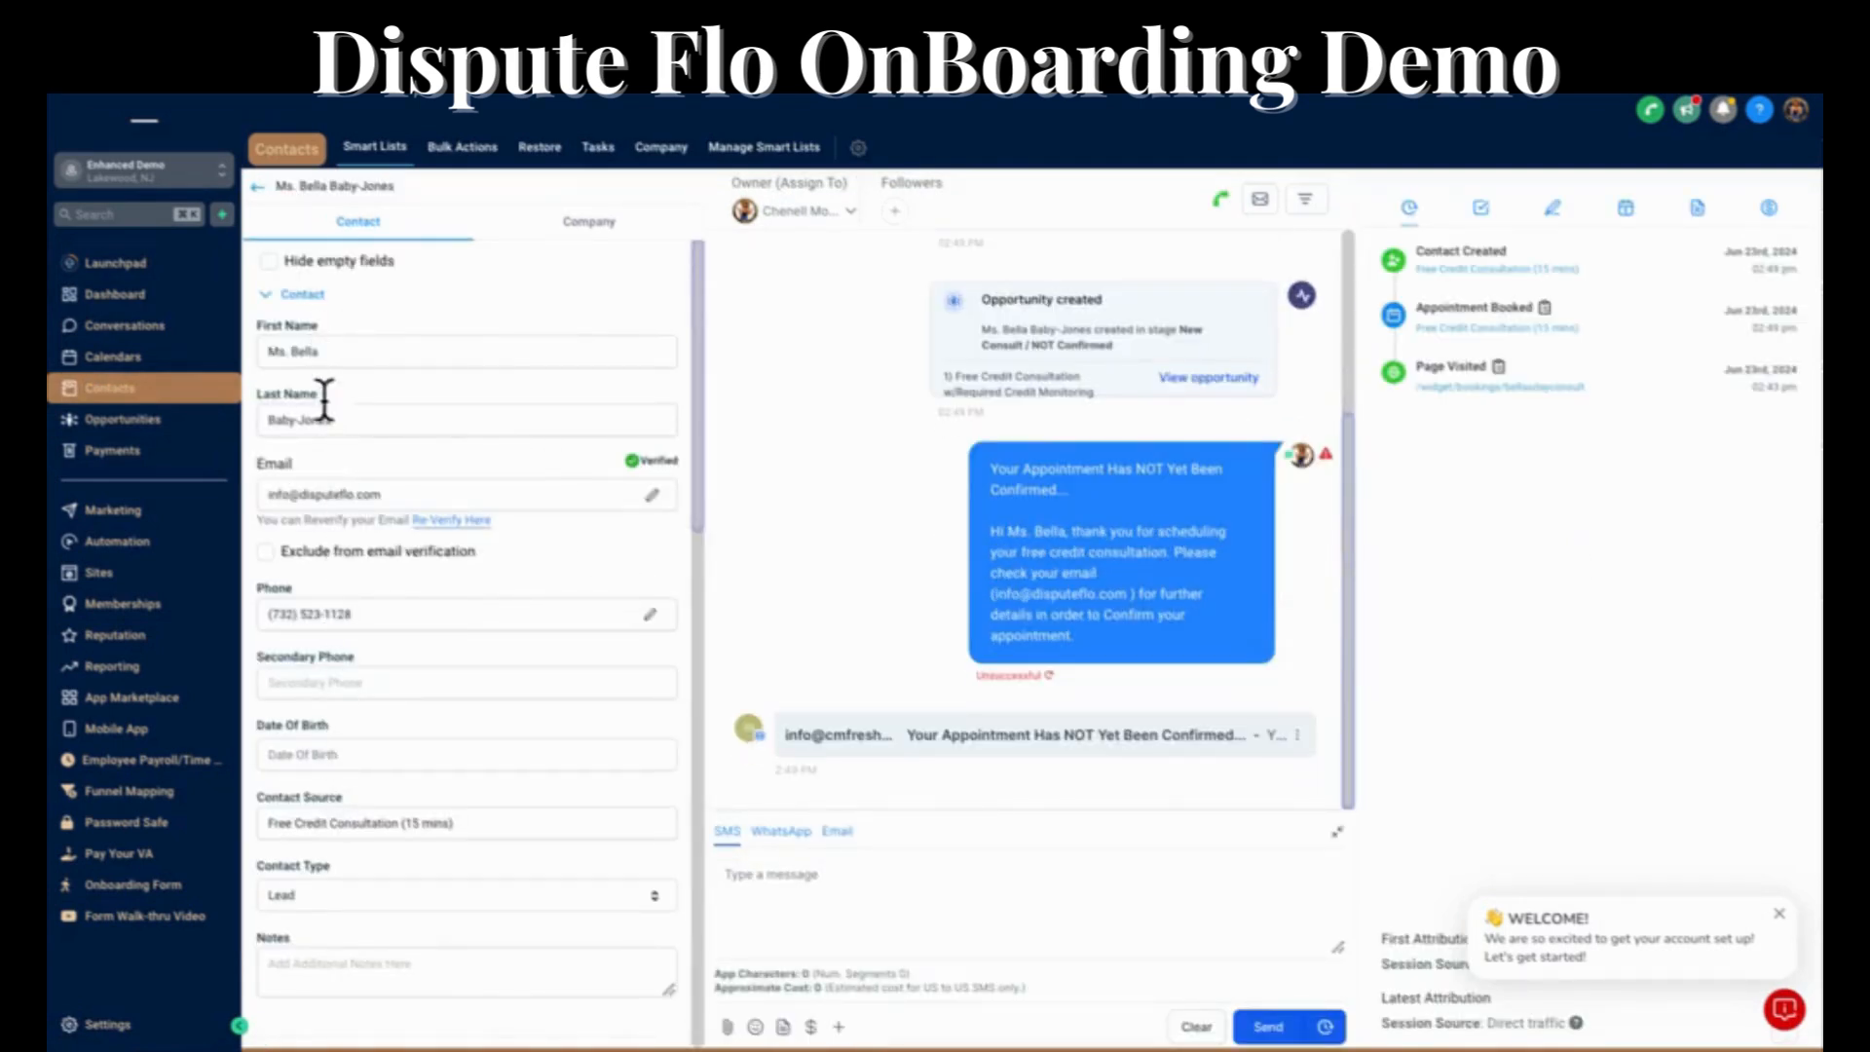
# Collapse the contact's basic details and examine the Free Consult Credit Monitoring Details and Status sections.
pyautogui.click(282, 293)
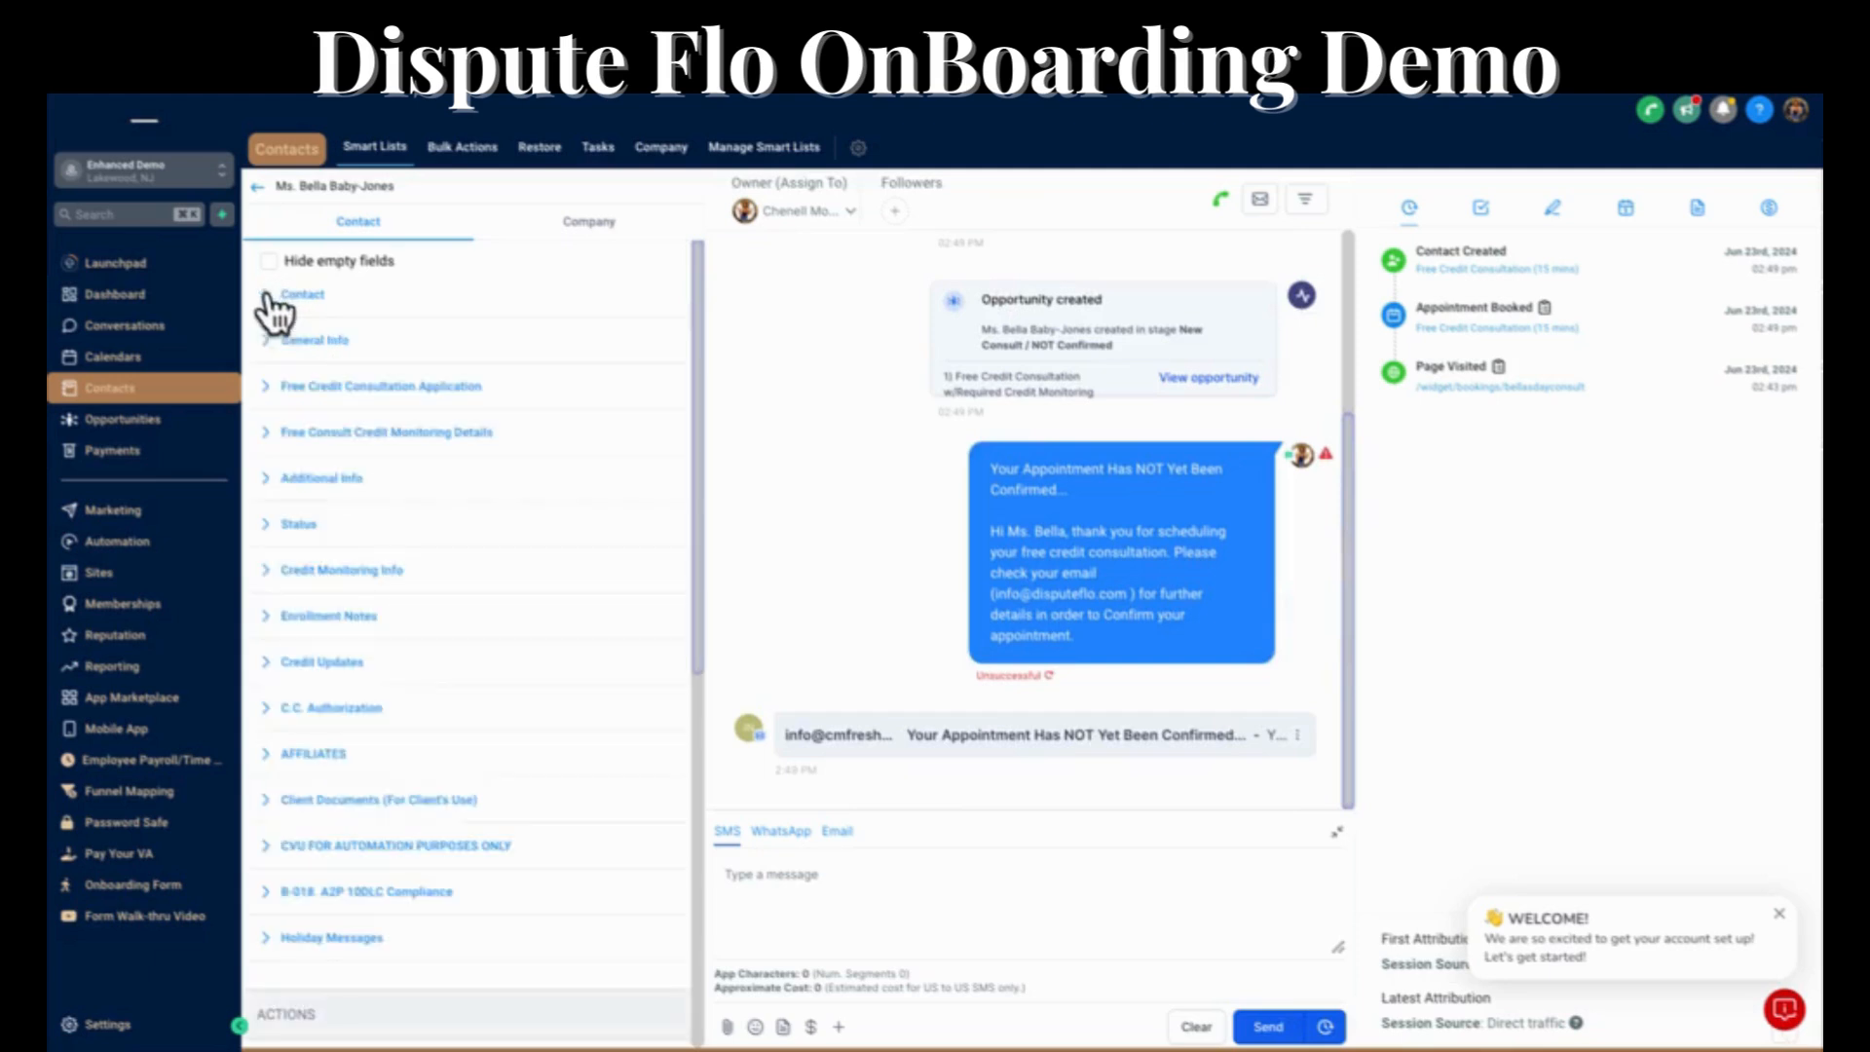
pyautogui.click(278, 446)
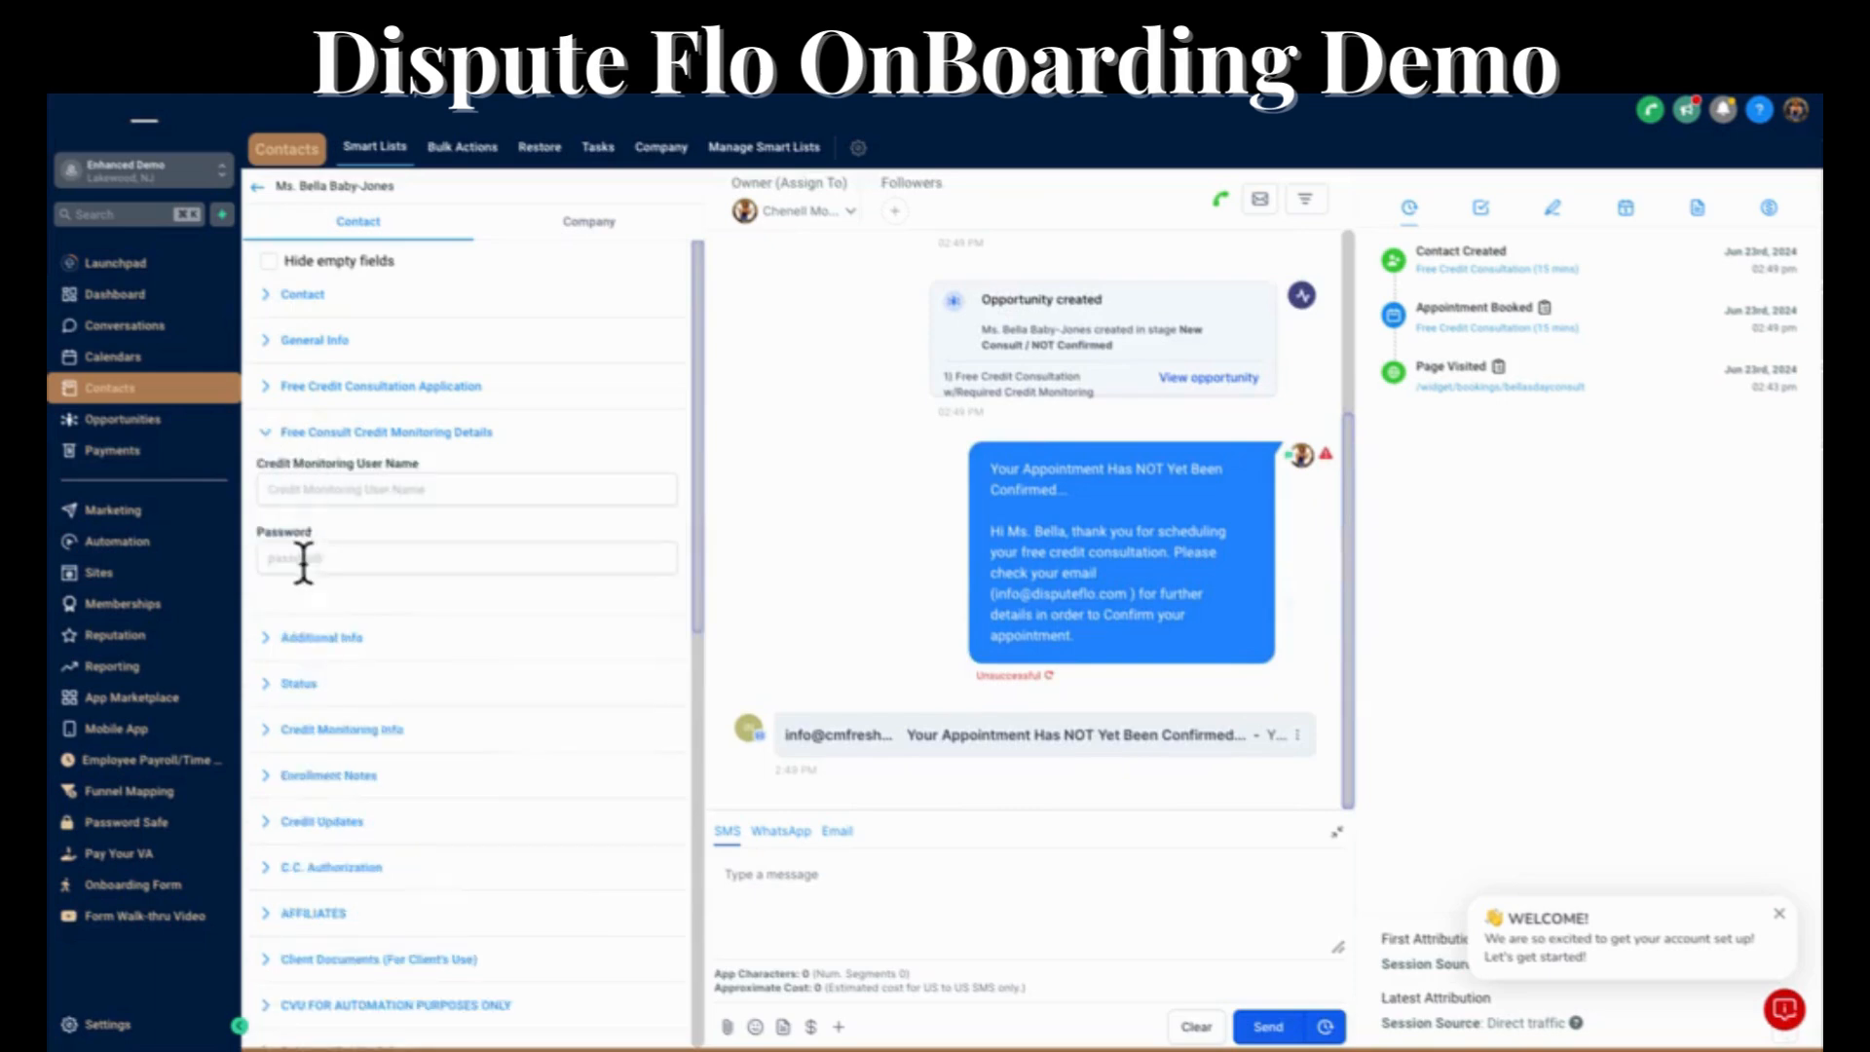
pyautogui.click(278, 688)
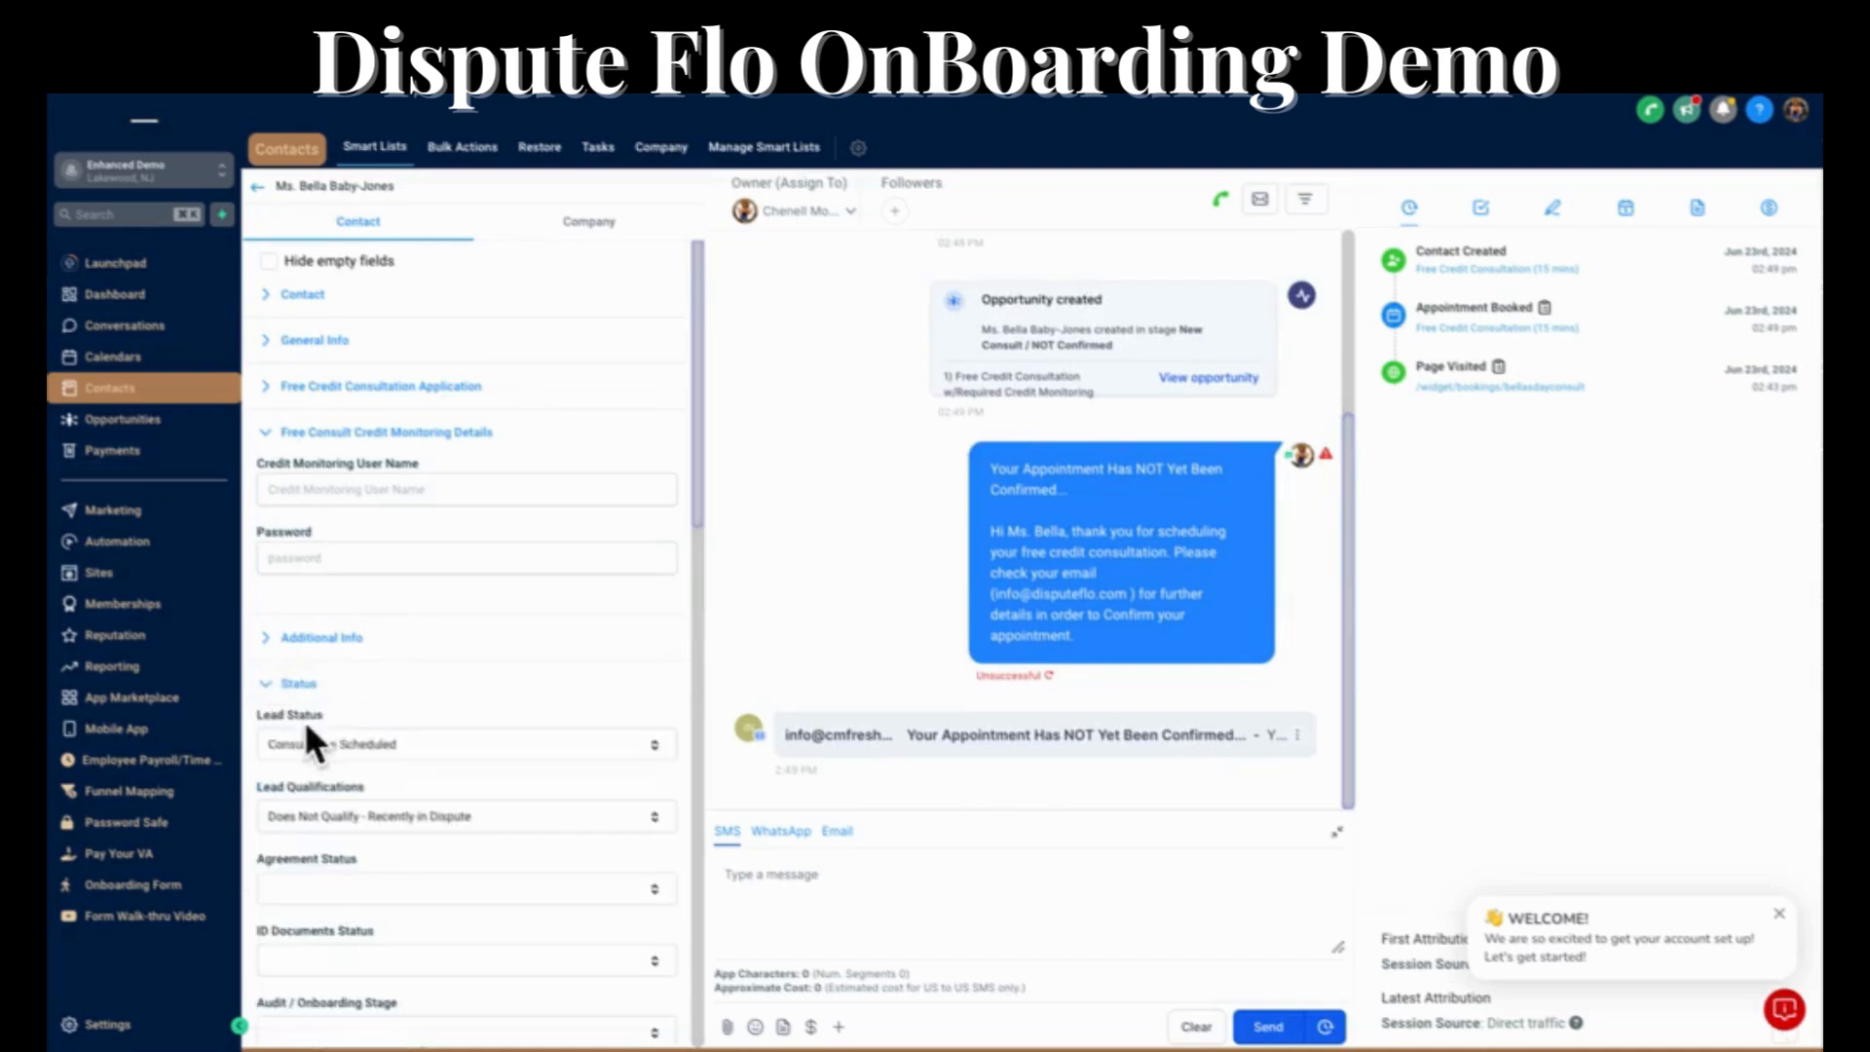
pyautogui.scroll(-2, 464, 699)
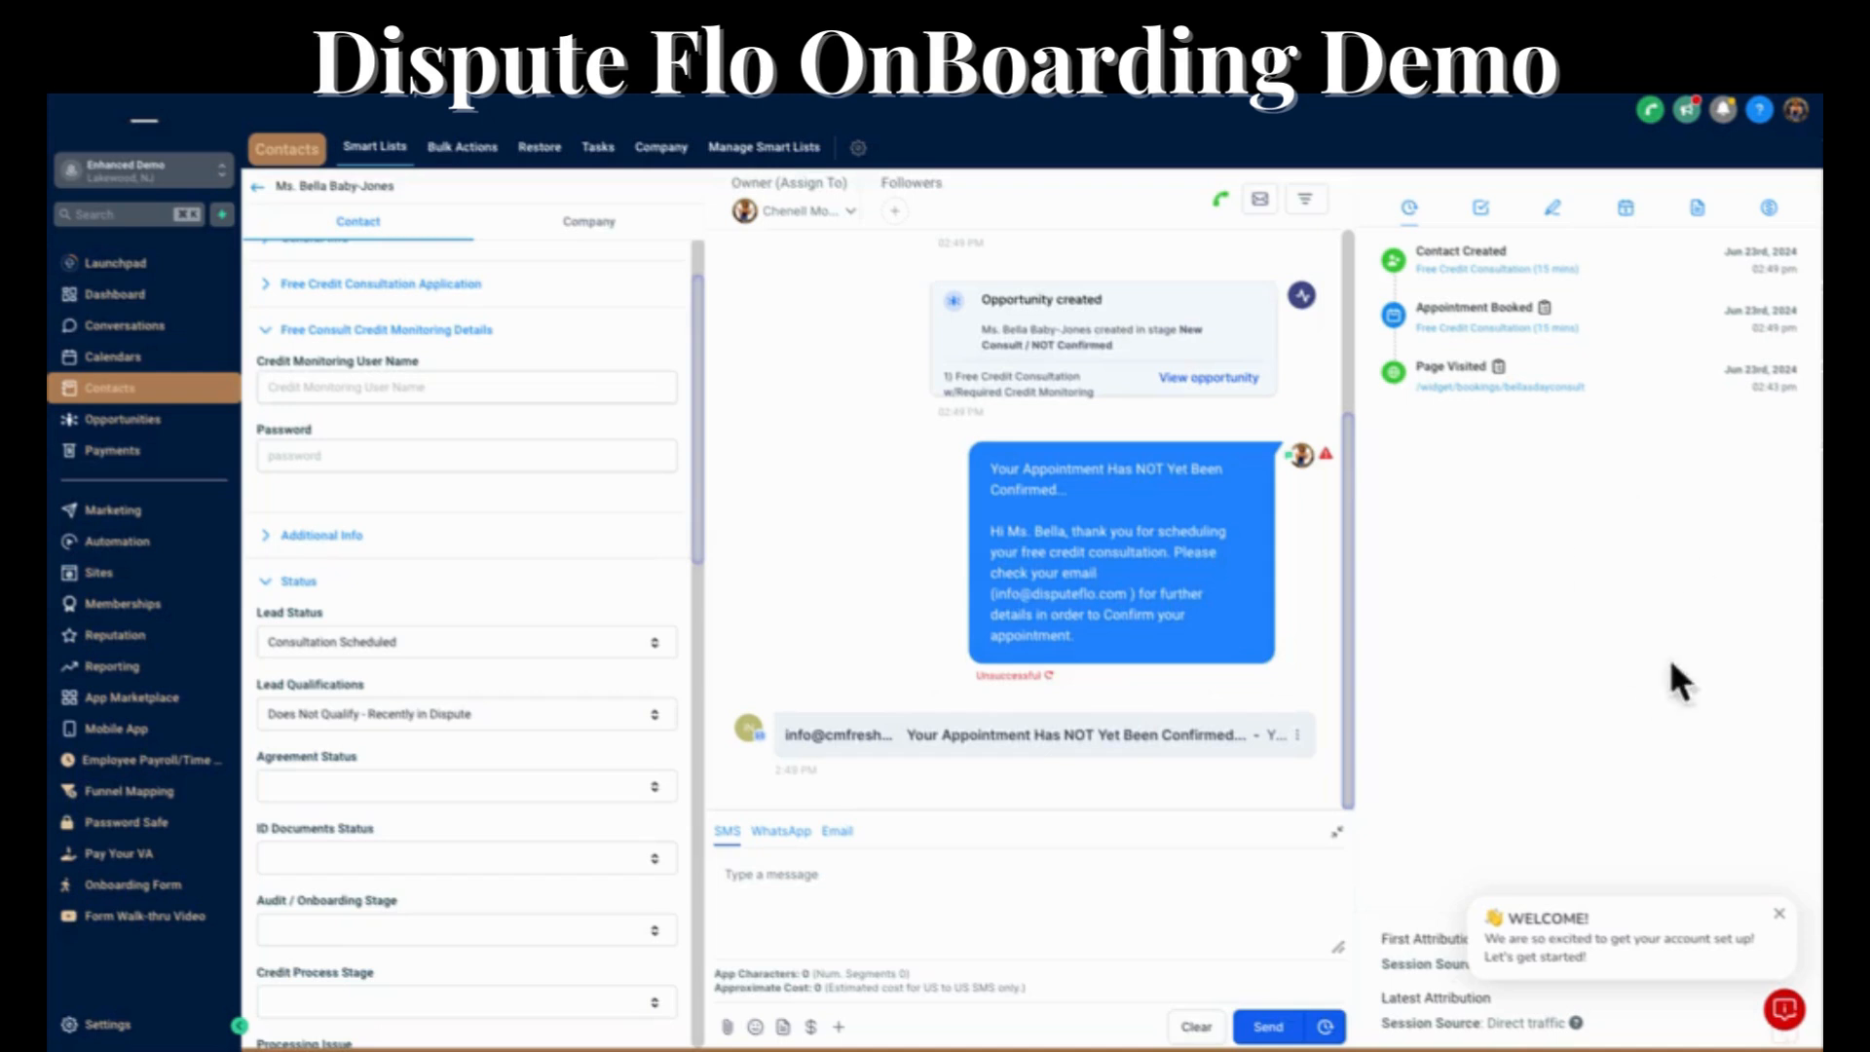
# Review the contact's notes and read through the "Your Appointment Has NOT Yet Been Confirmed" email in the conversation.
pyautogui.click(1552, 208)
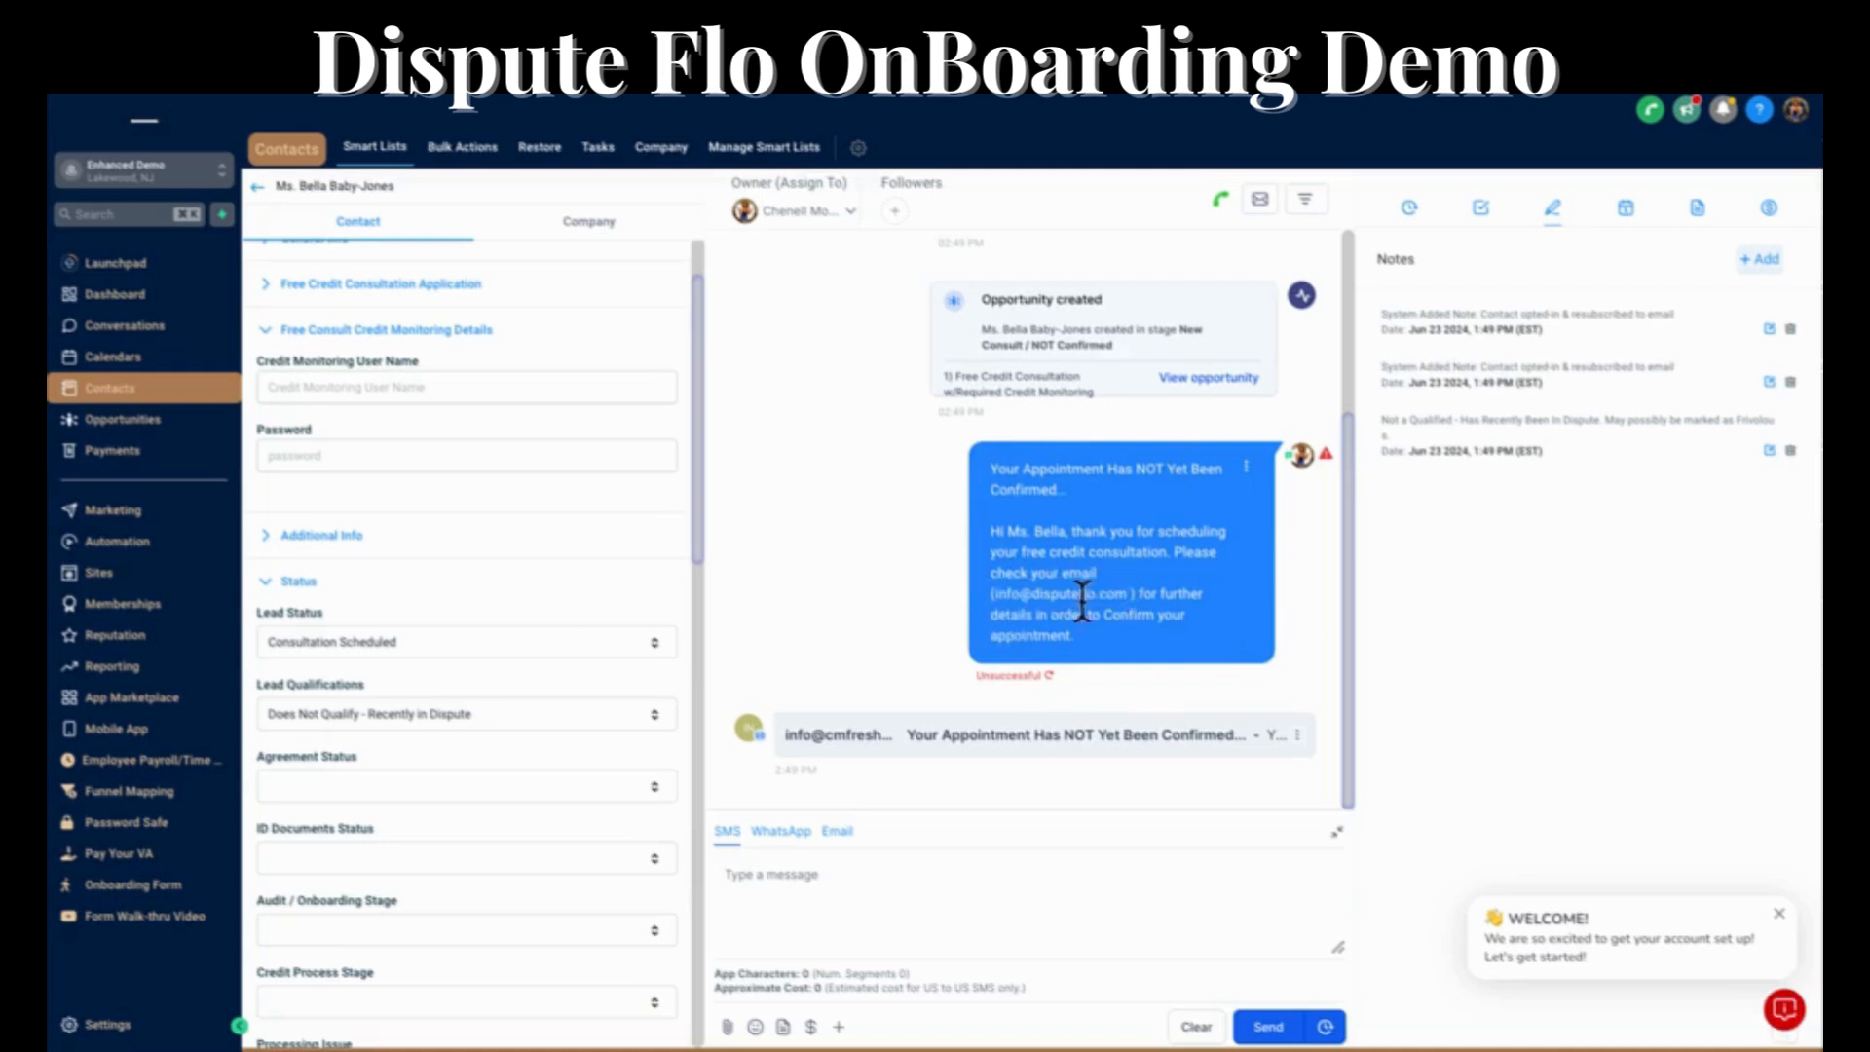
pyautogui.click(1173, 750)
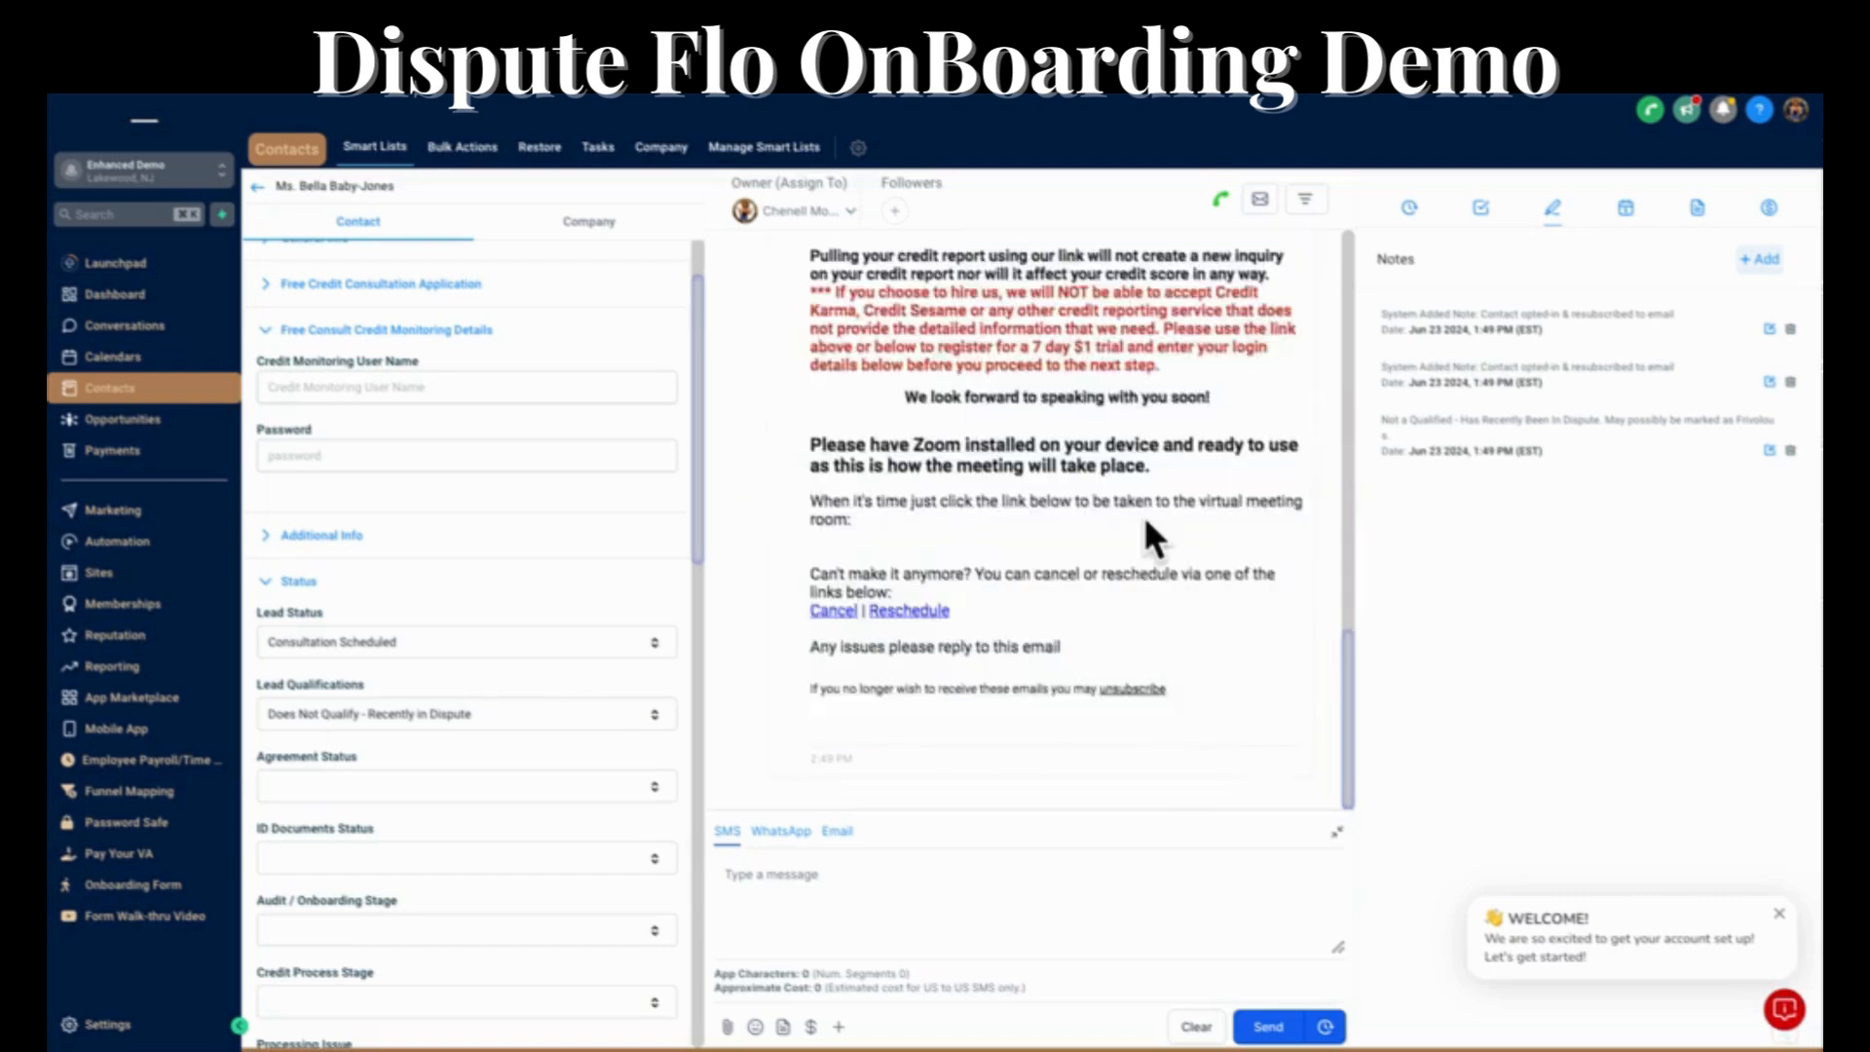
pyautogui.scroll(3, 1144, 516)
pyautogui.scroll(5, 1147, 521)
pyautogui.scroll(-3, 1147, 521)
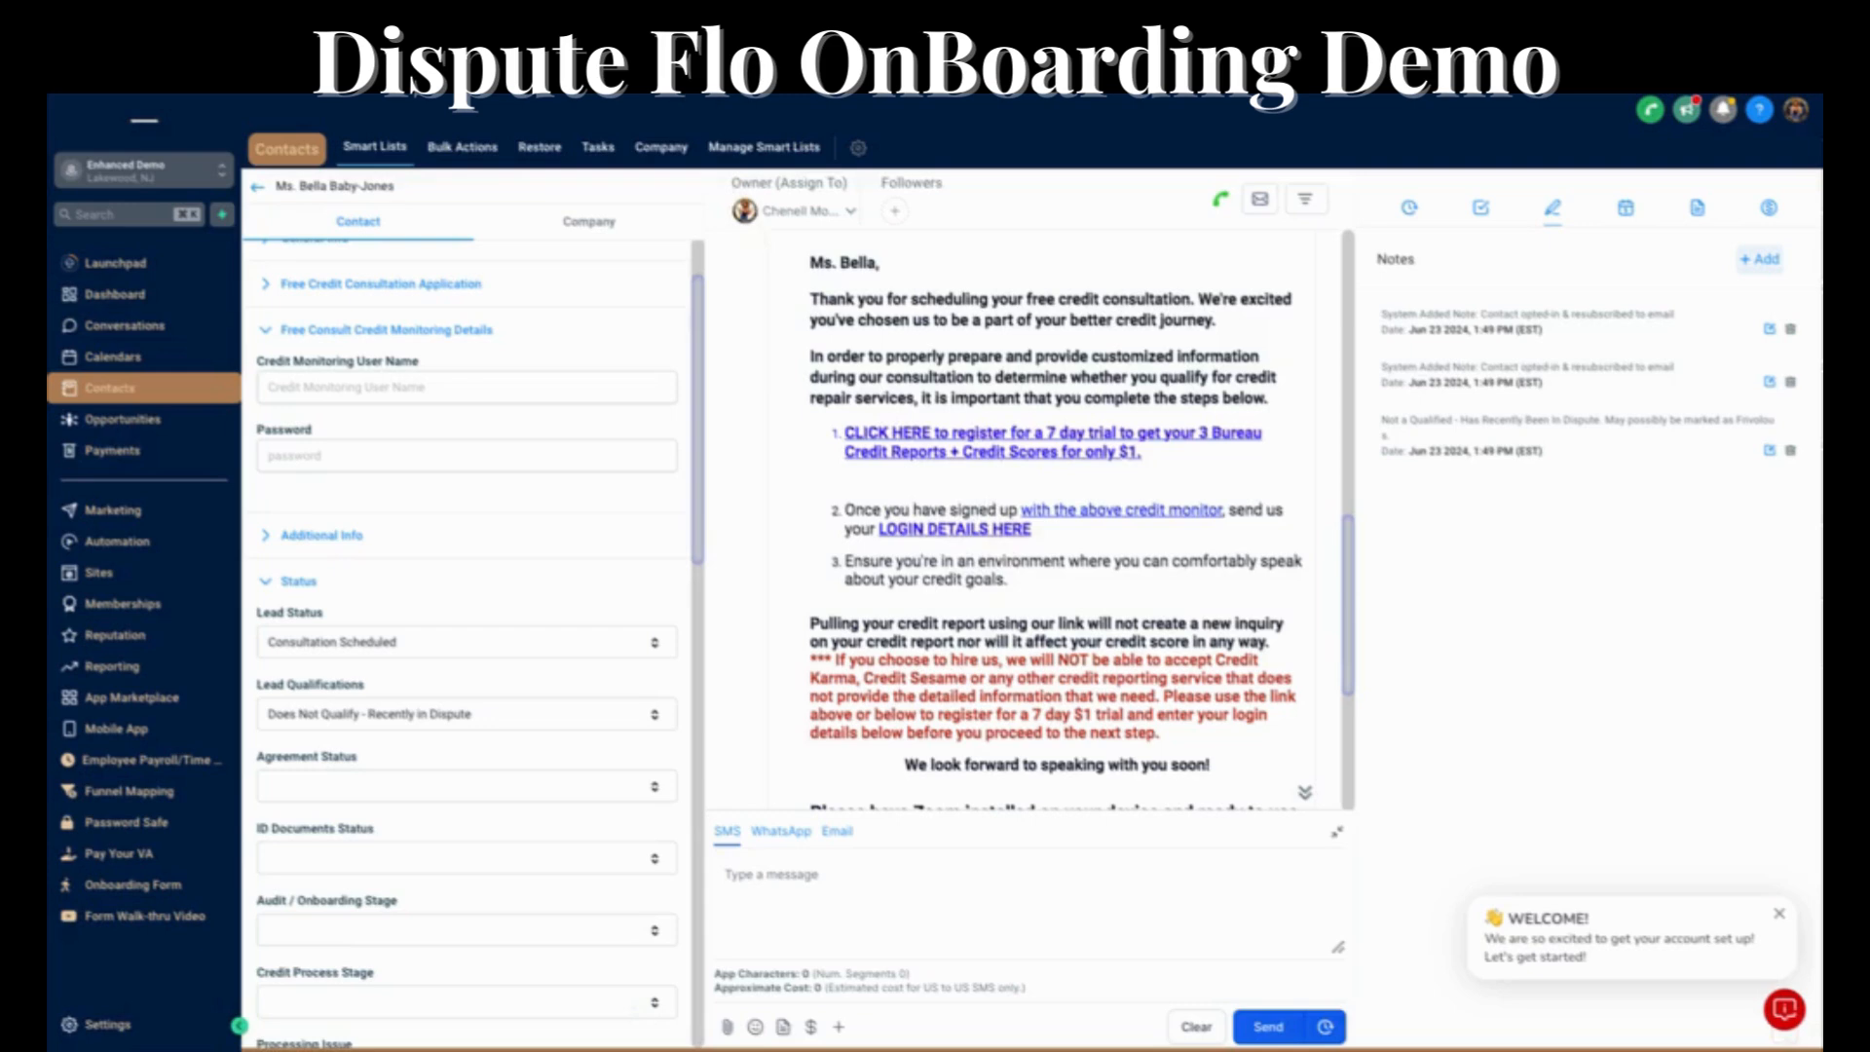
# Switch to Gmail, open the email about the unconfirmed appointment and follow its LOGIN DETAILS HERE link.
pyautogui.click(605, 88)
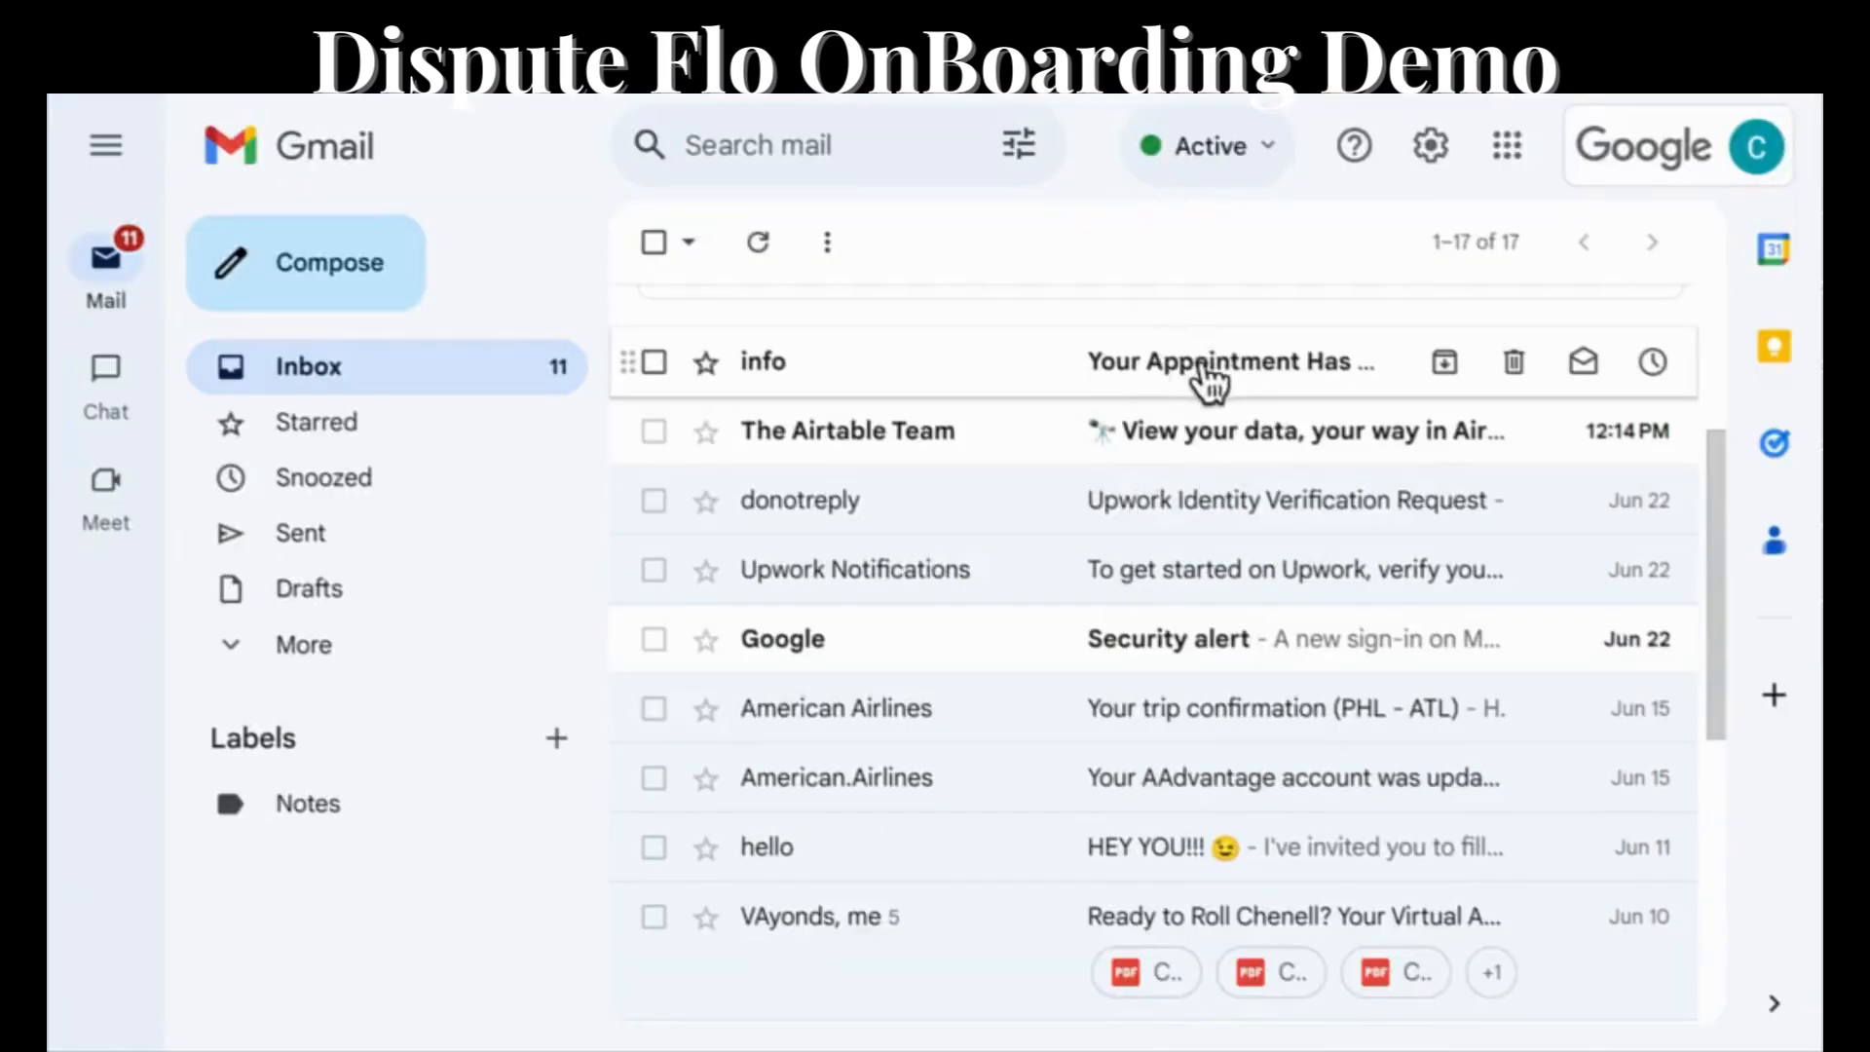
pyautogui.click(1189, 385)
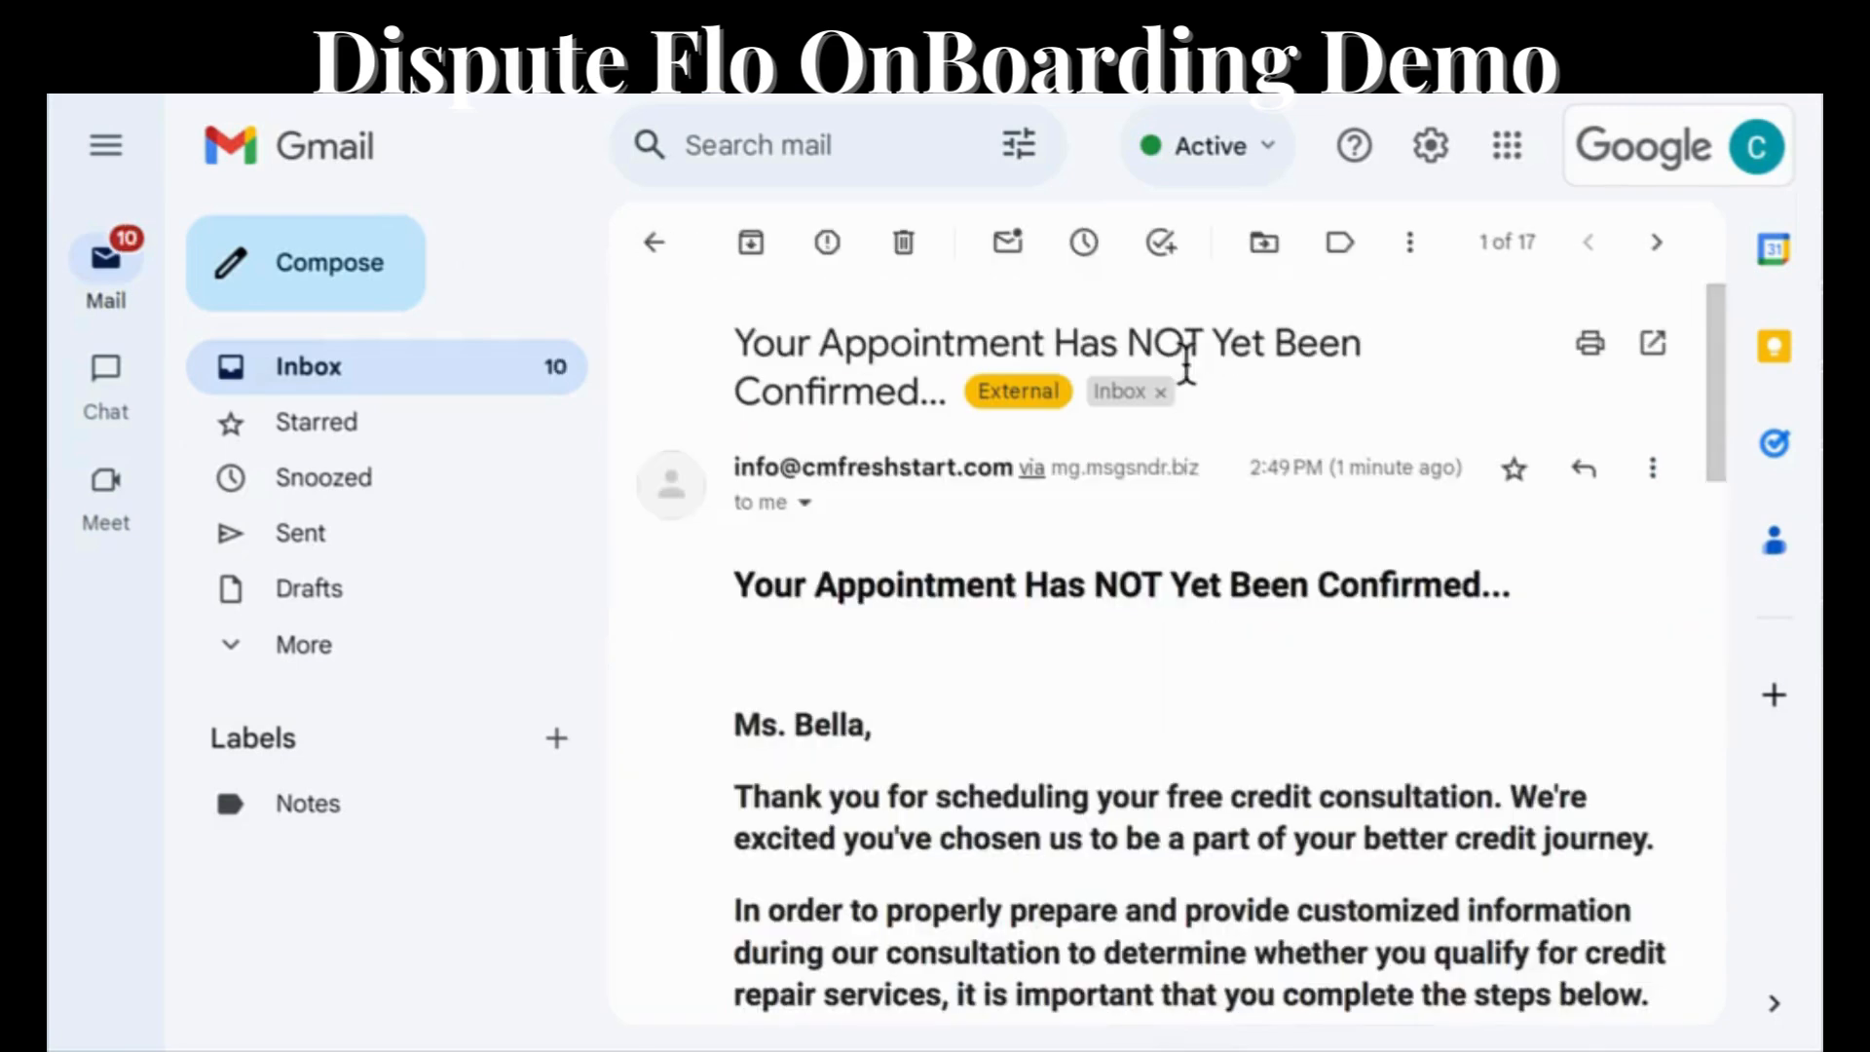
pyautogui.scroll(-4, 1371, 633)
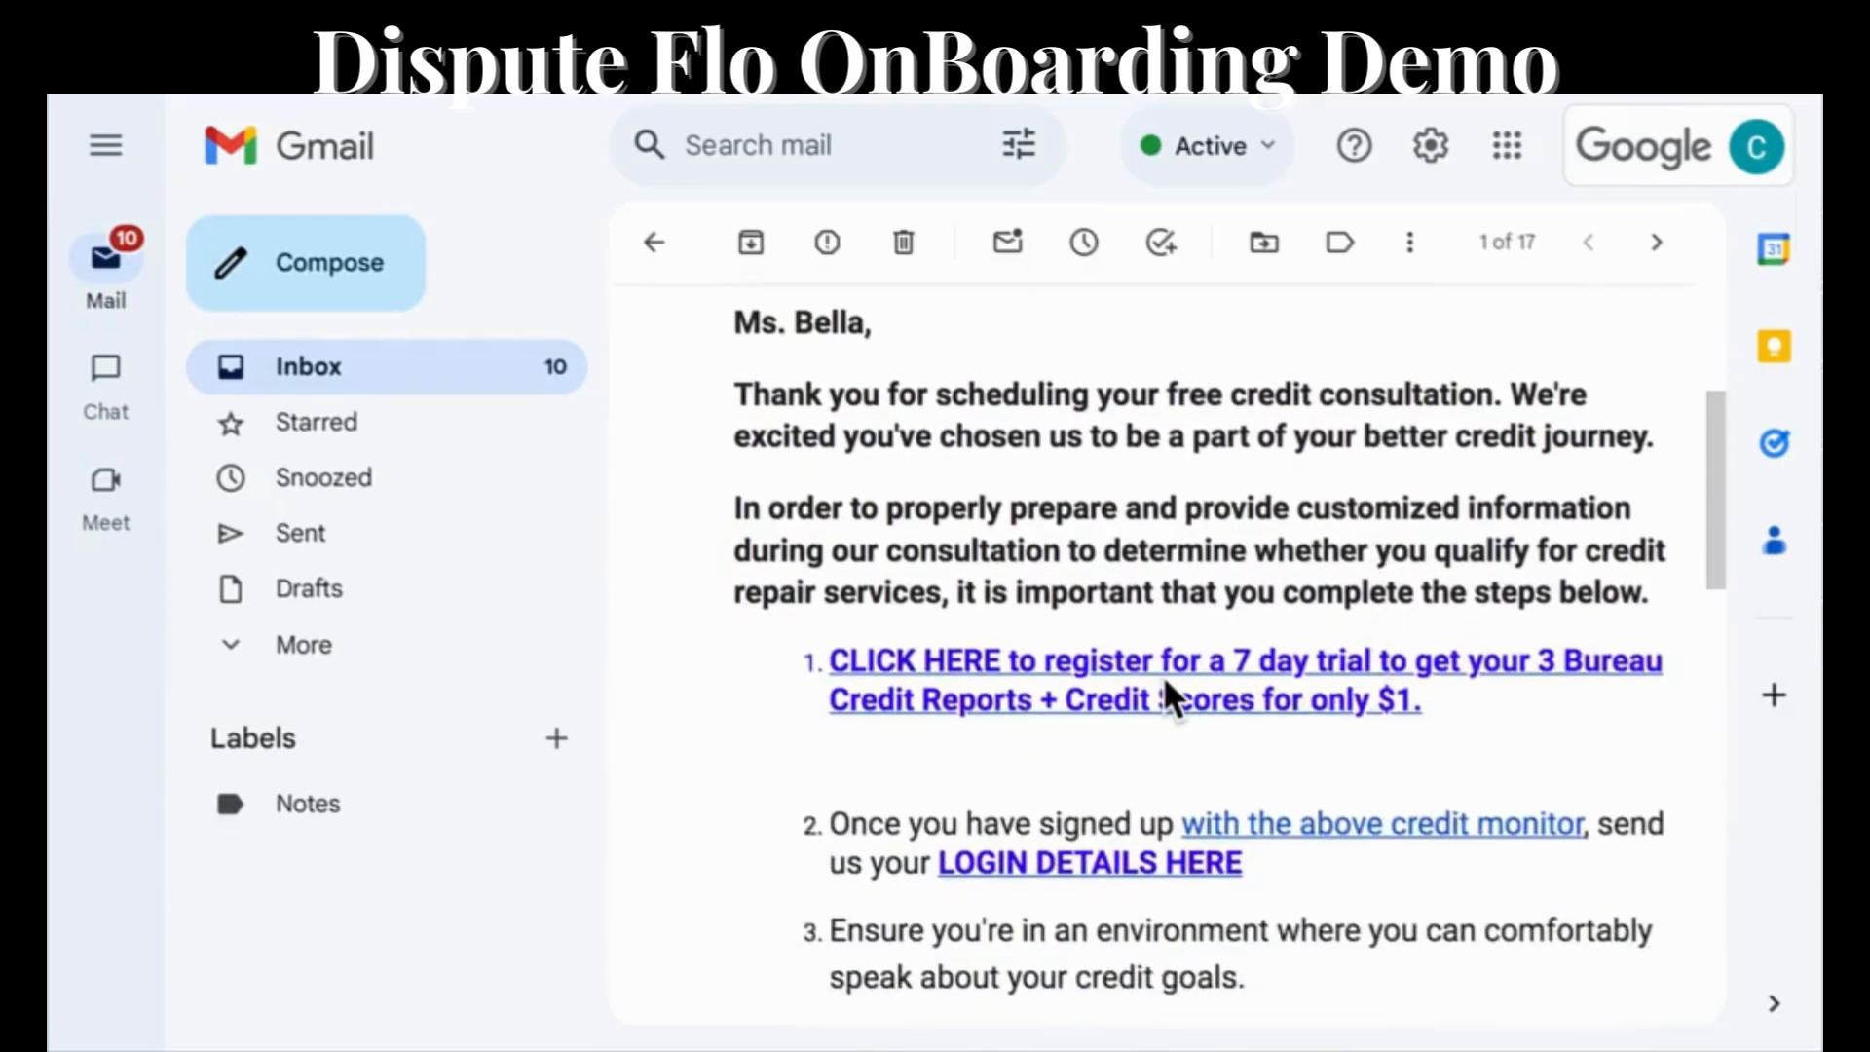
pyautogui.click(1165, 667)
pyautogui.click(1038, 872)
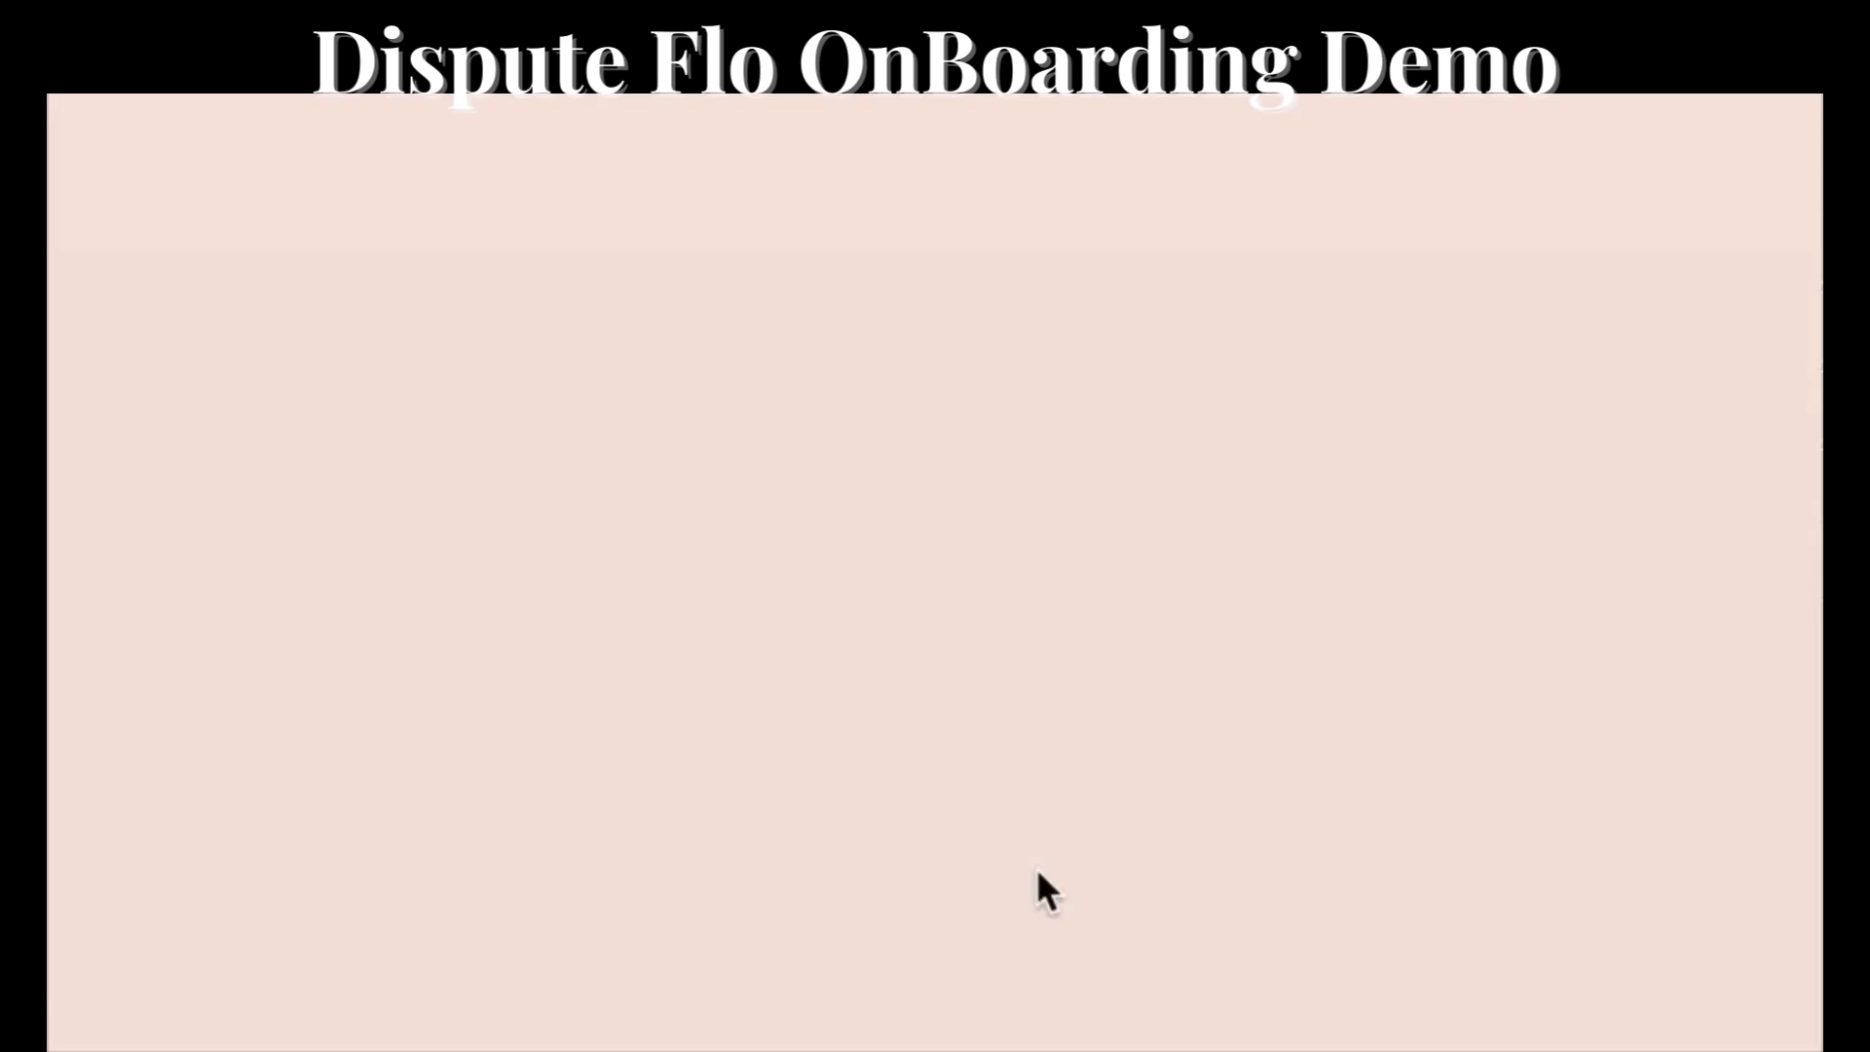
# Enter the credit monitoring user name and password in the consultation confirmation form and submit it.
pyautogui.click(626, 405)
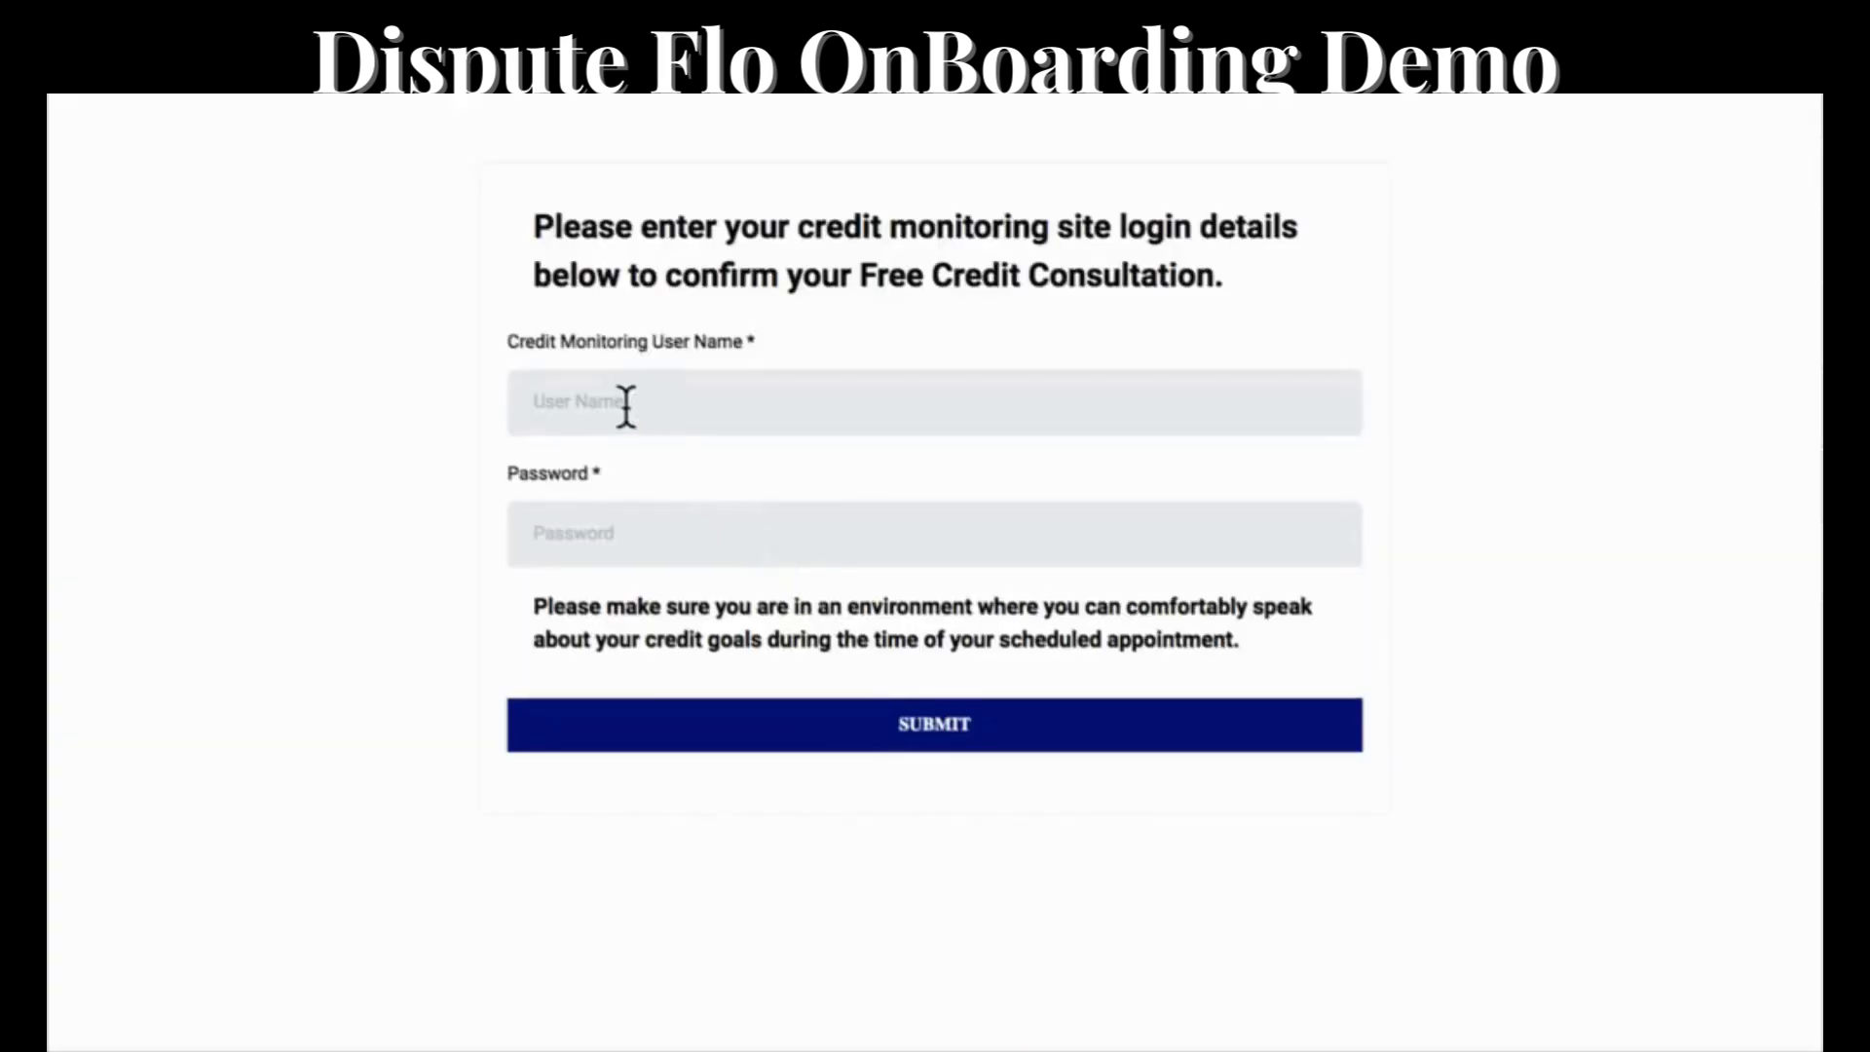
pyautogui.click(581, 536)
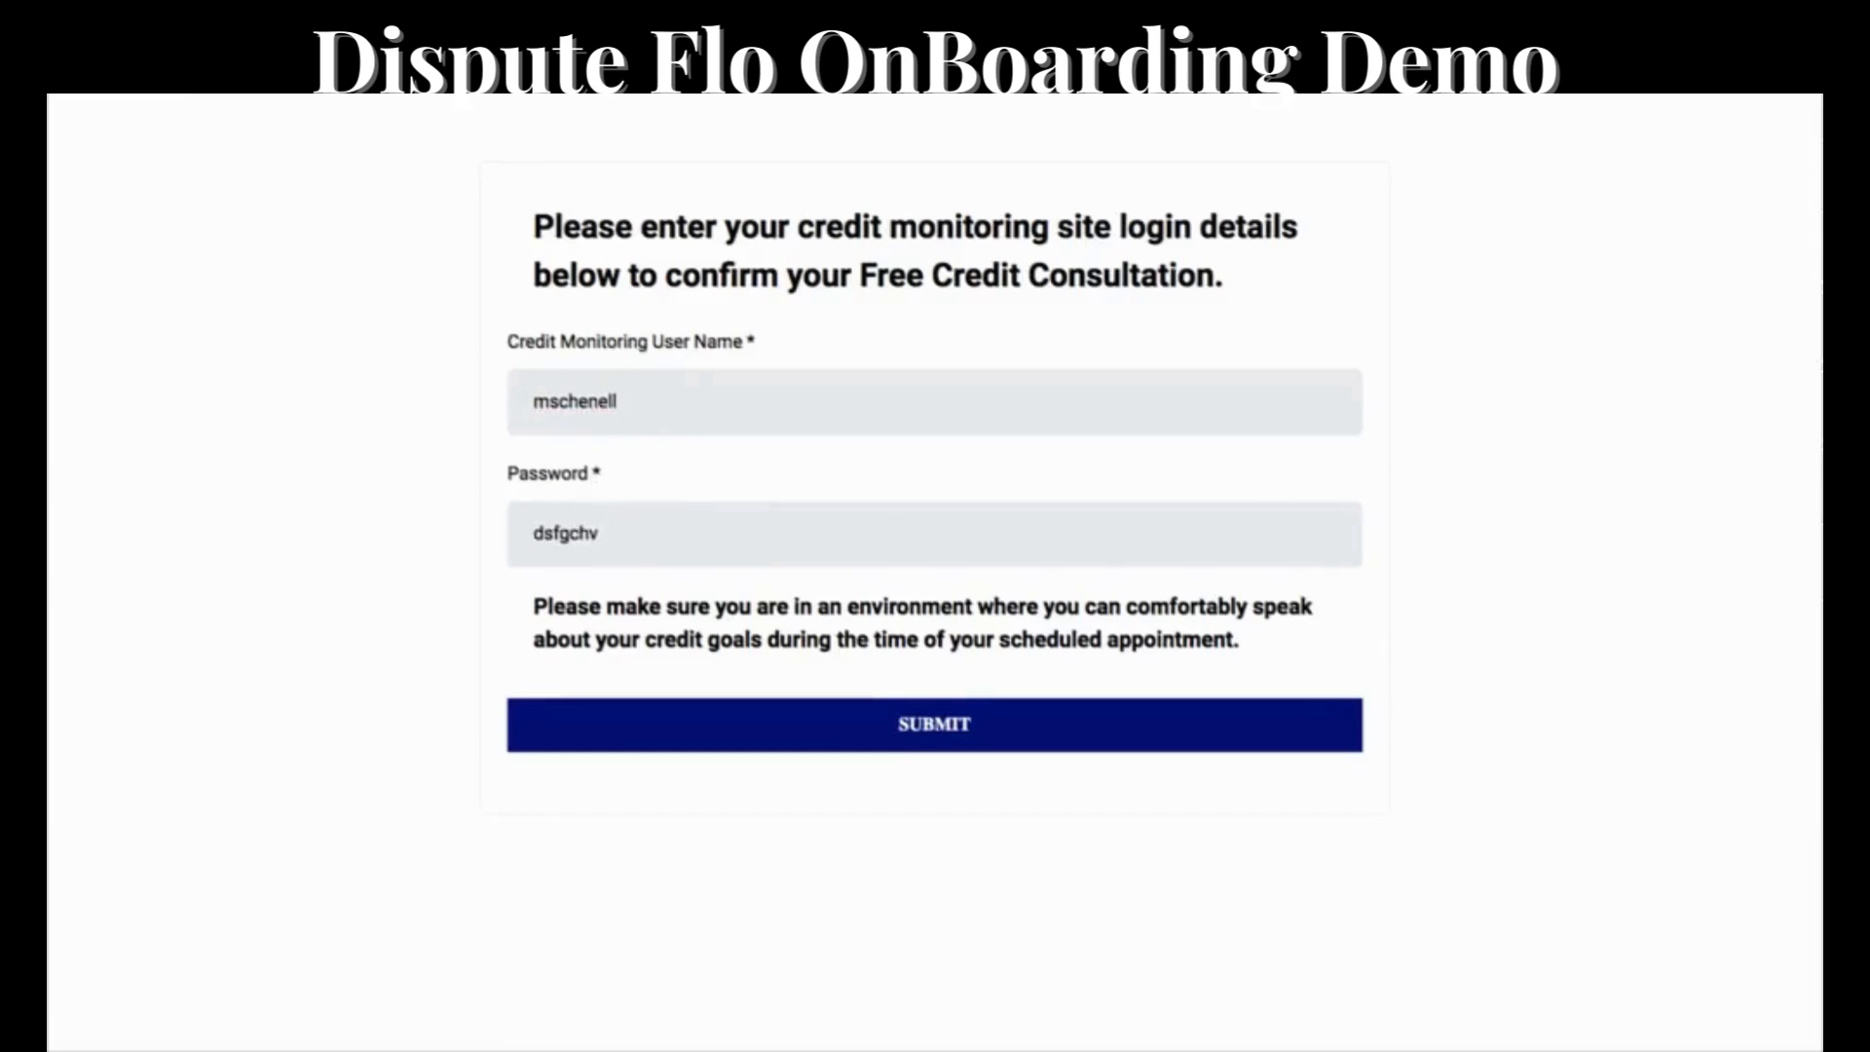
pyautogui.click(937, 738)
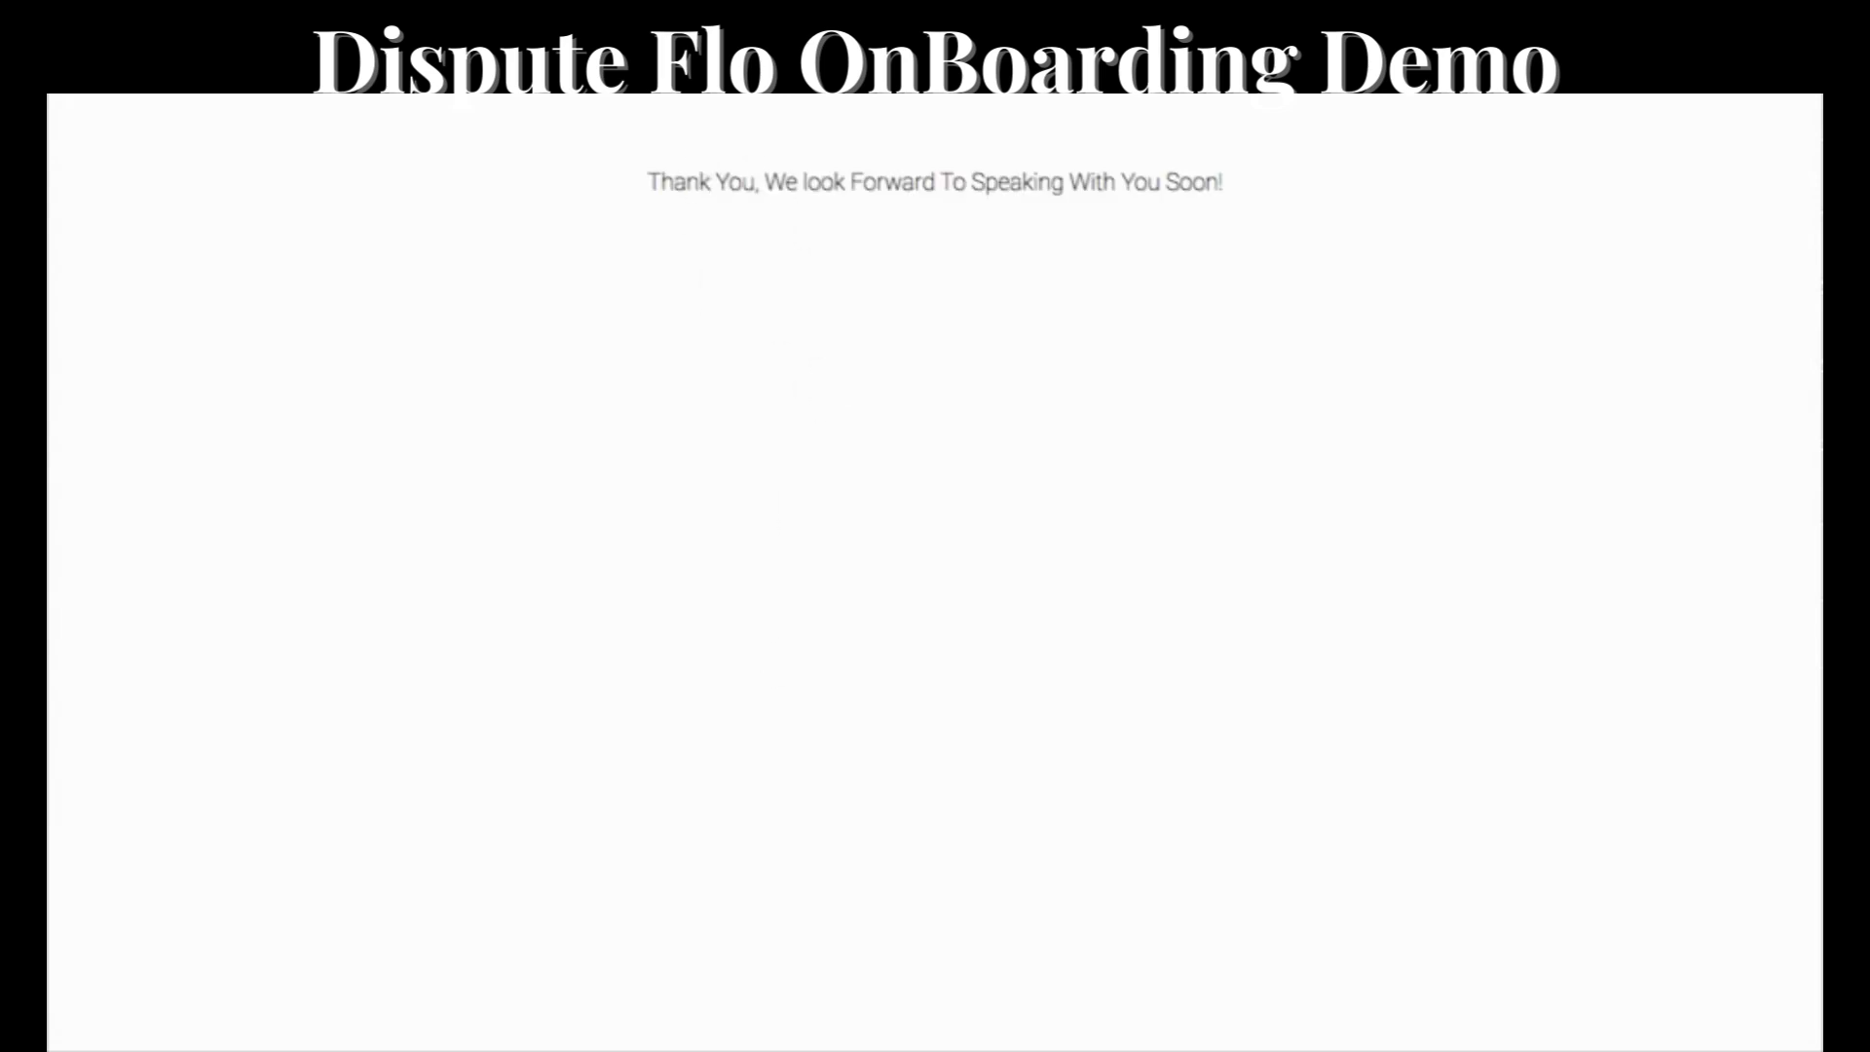
# Return to the CRM and open the lead's contact record from the CM Received / Appt. Confirmed stage on the opportunities board.
pyautogui.click(126, 77)
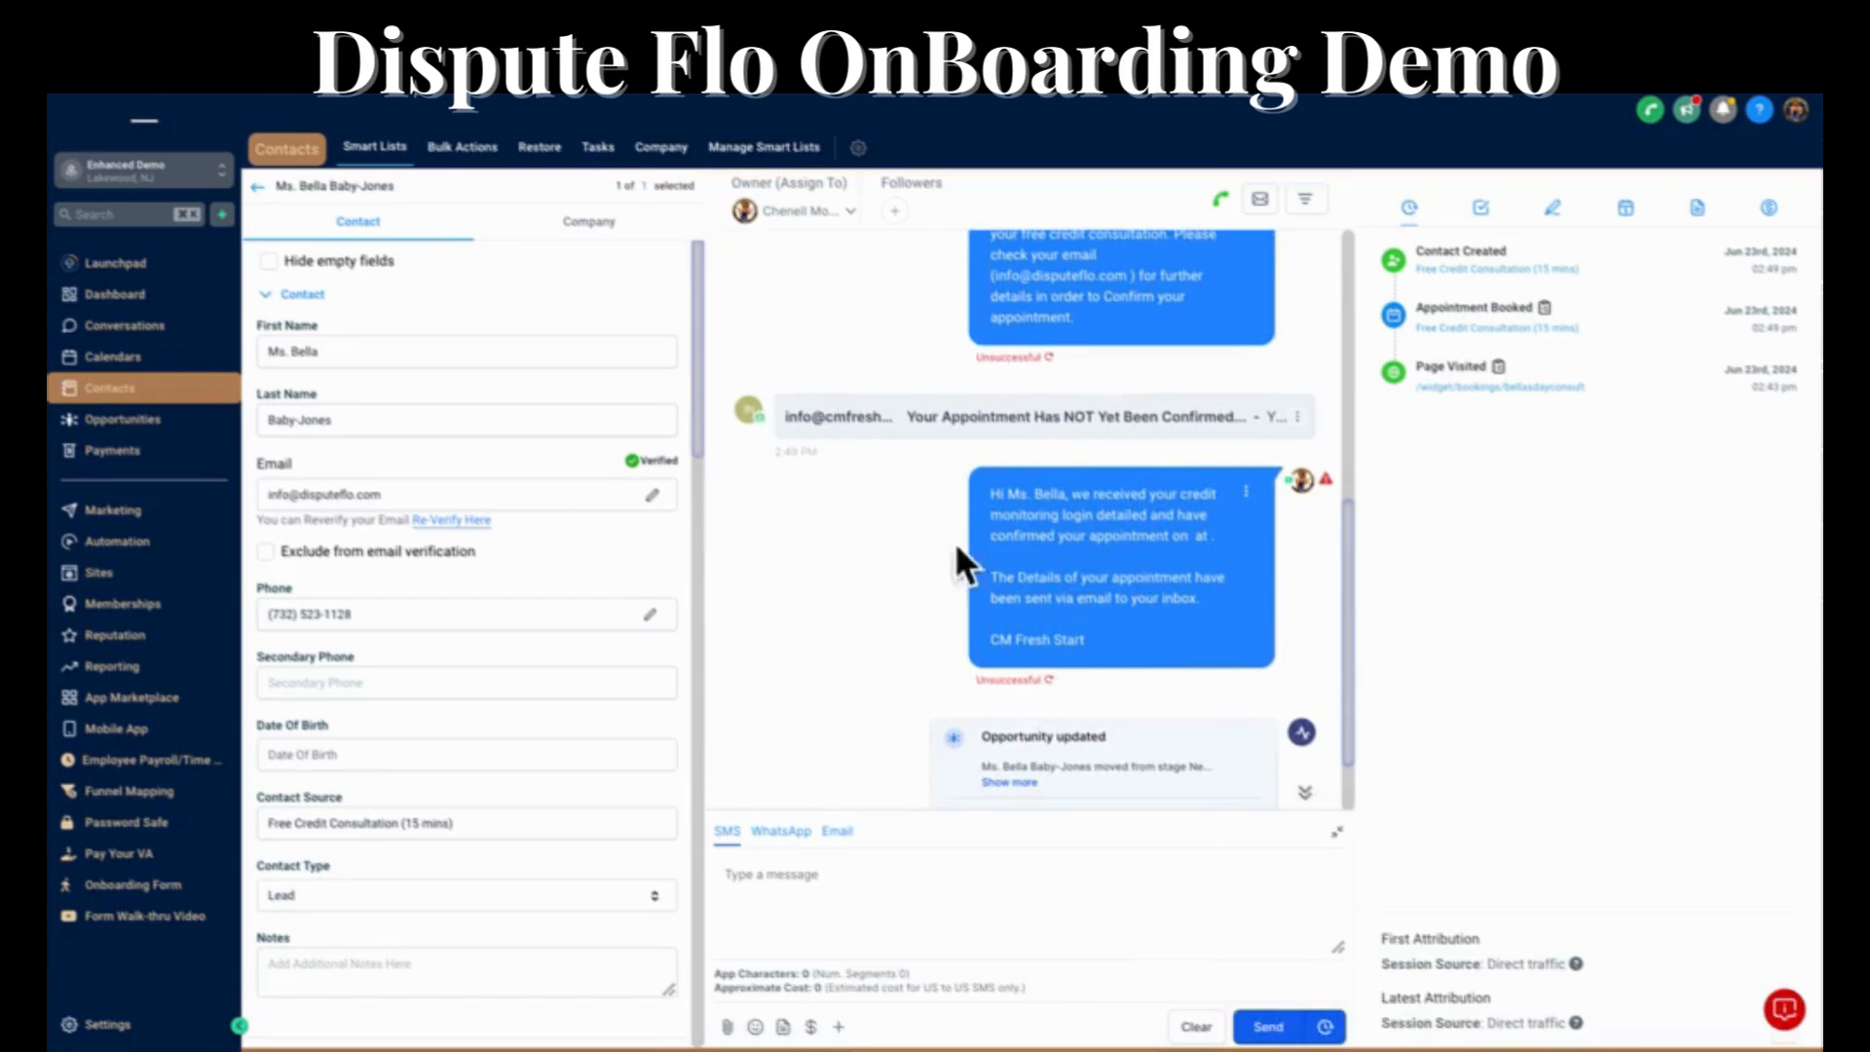
pyautogui.click(125, 421)
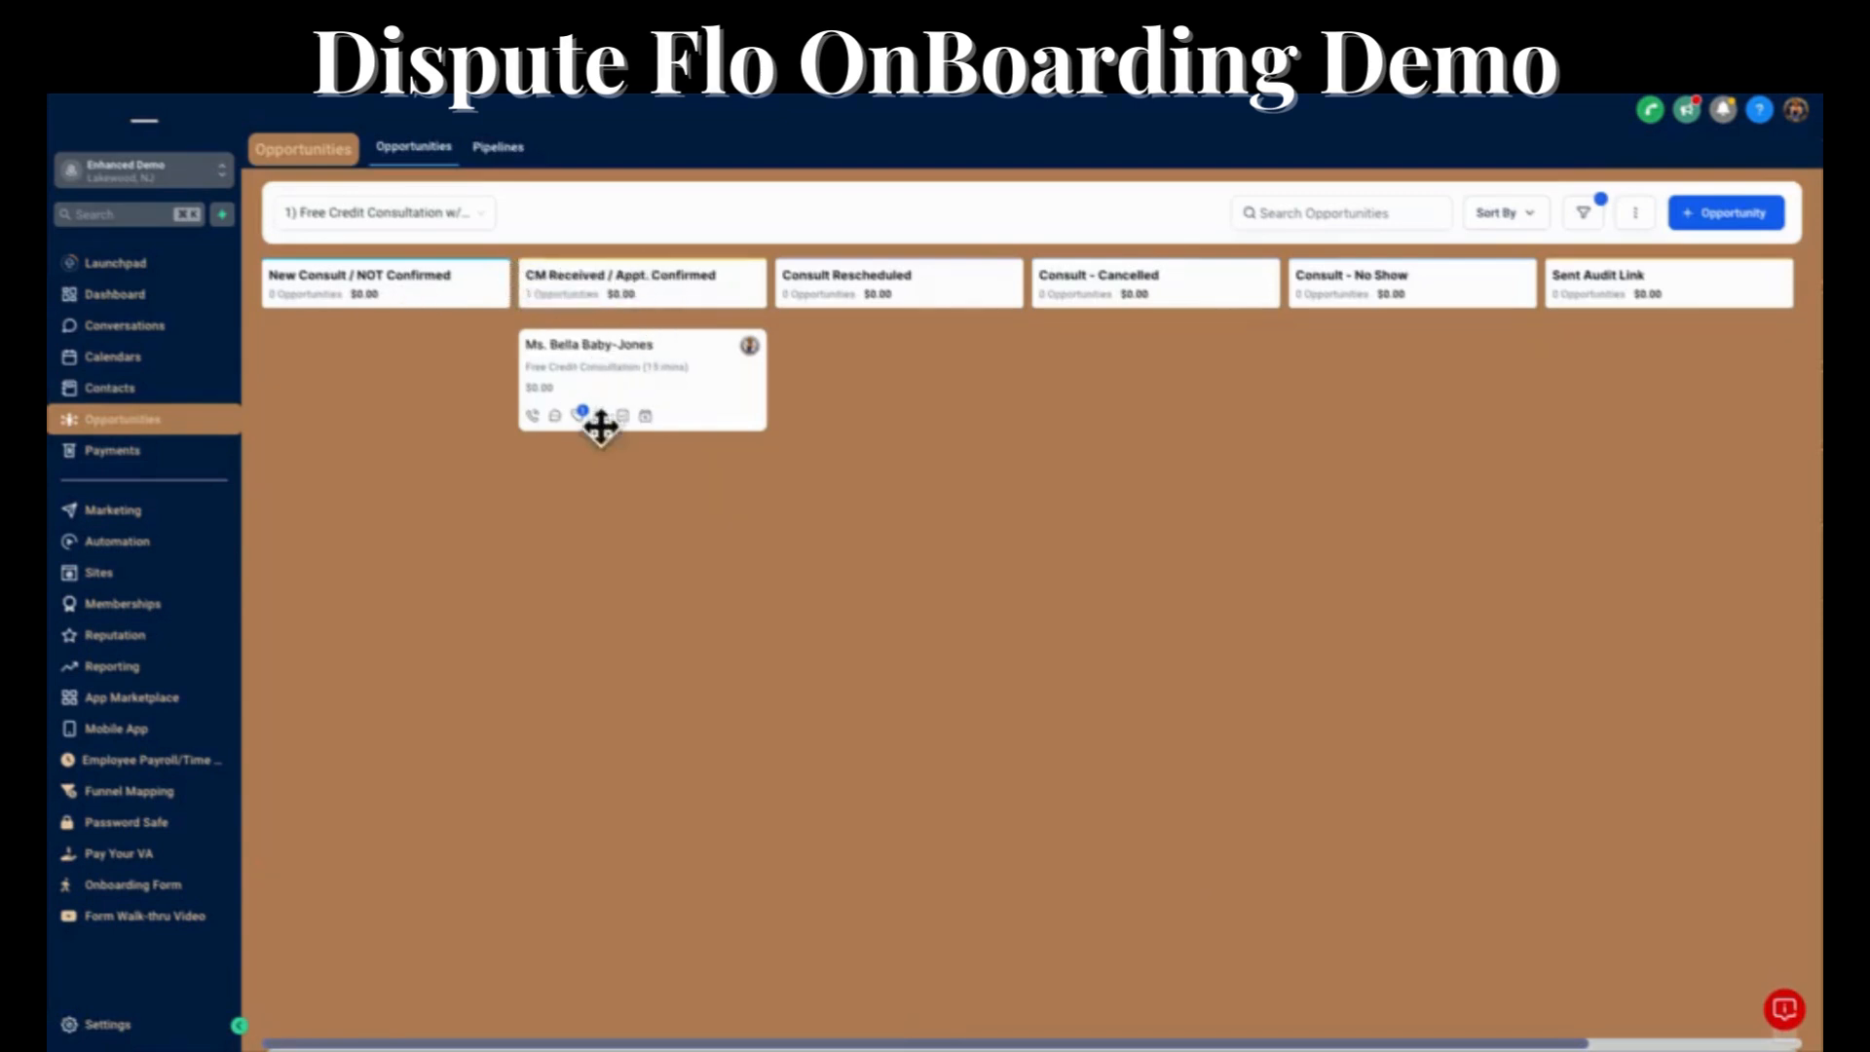
pyautogui.click(612, 346)
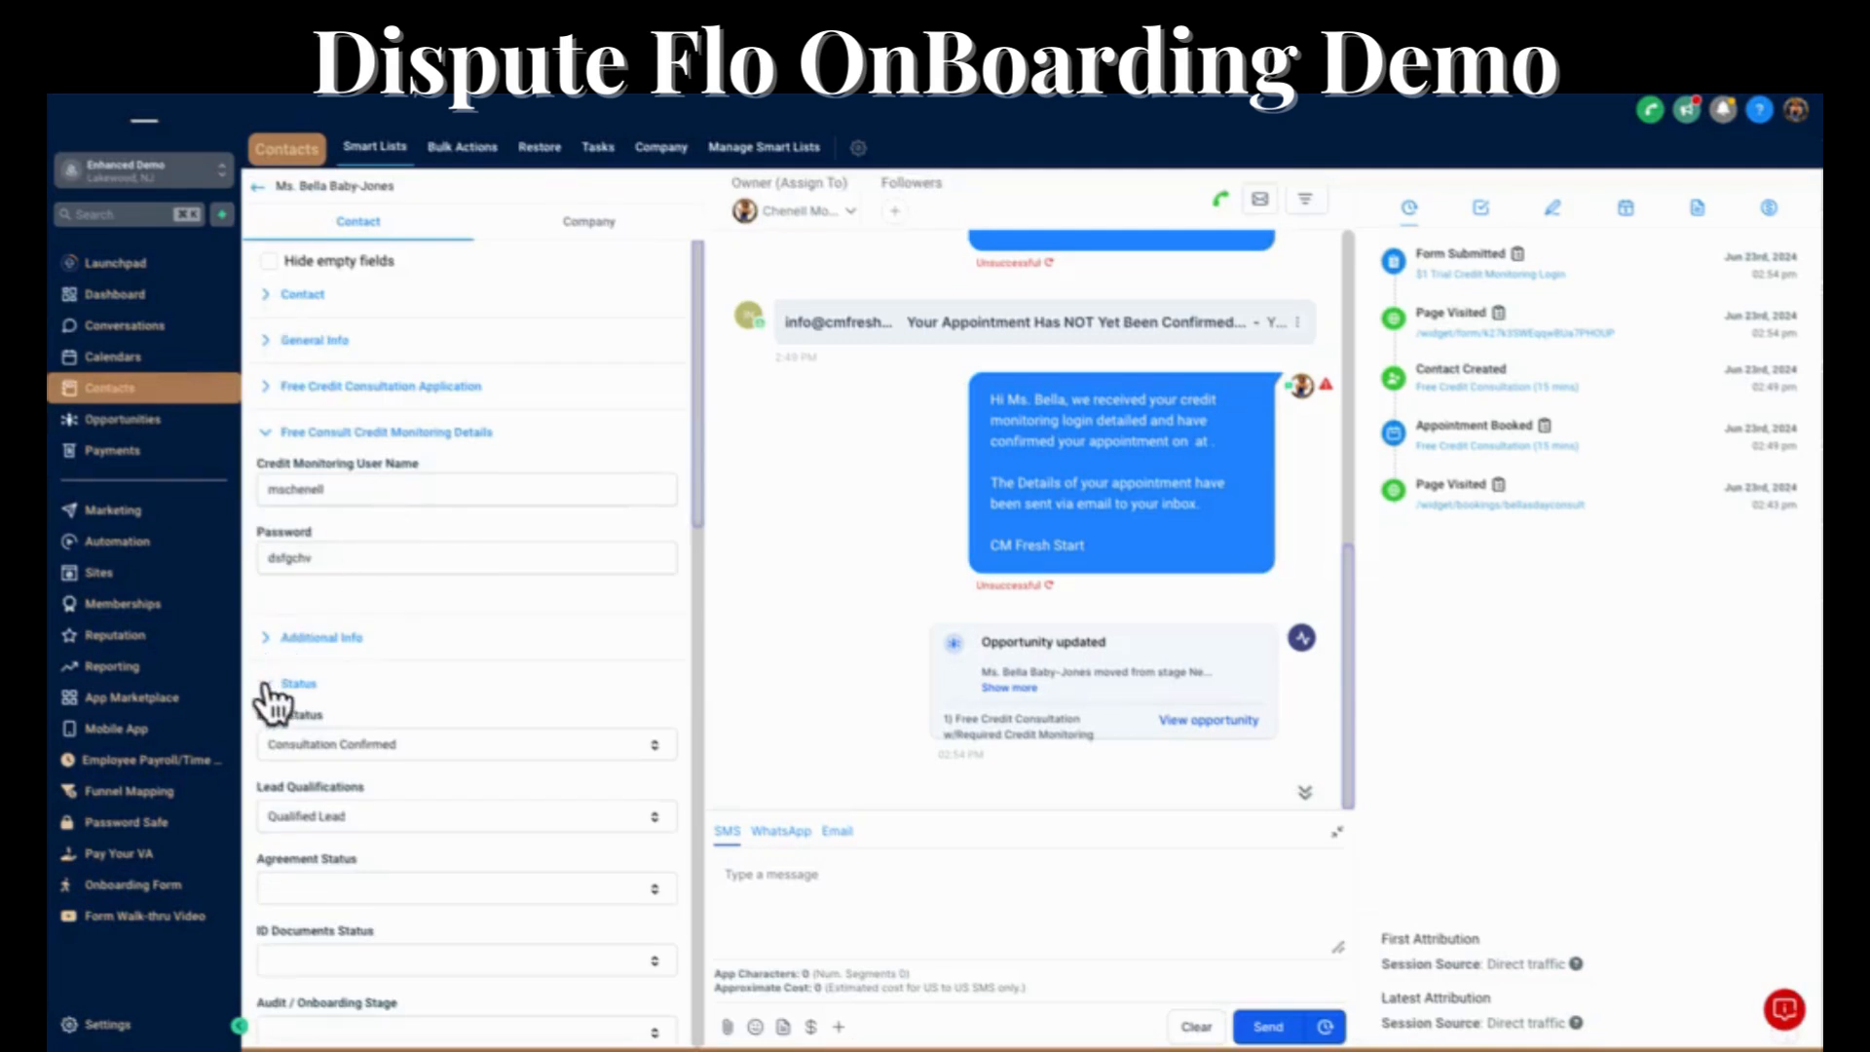
# Collapse the contact's Status section and add the tag "send audit & onboarding scheduling link".
pyautogui.click(273, 686)
pyautogui.scroll(-6, 278, 701)
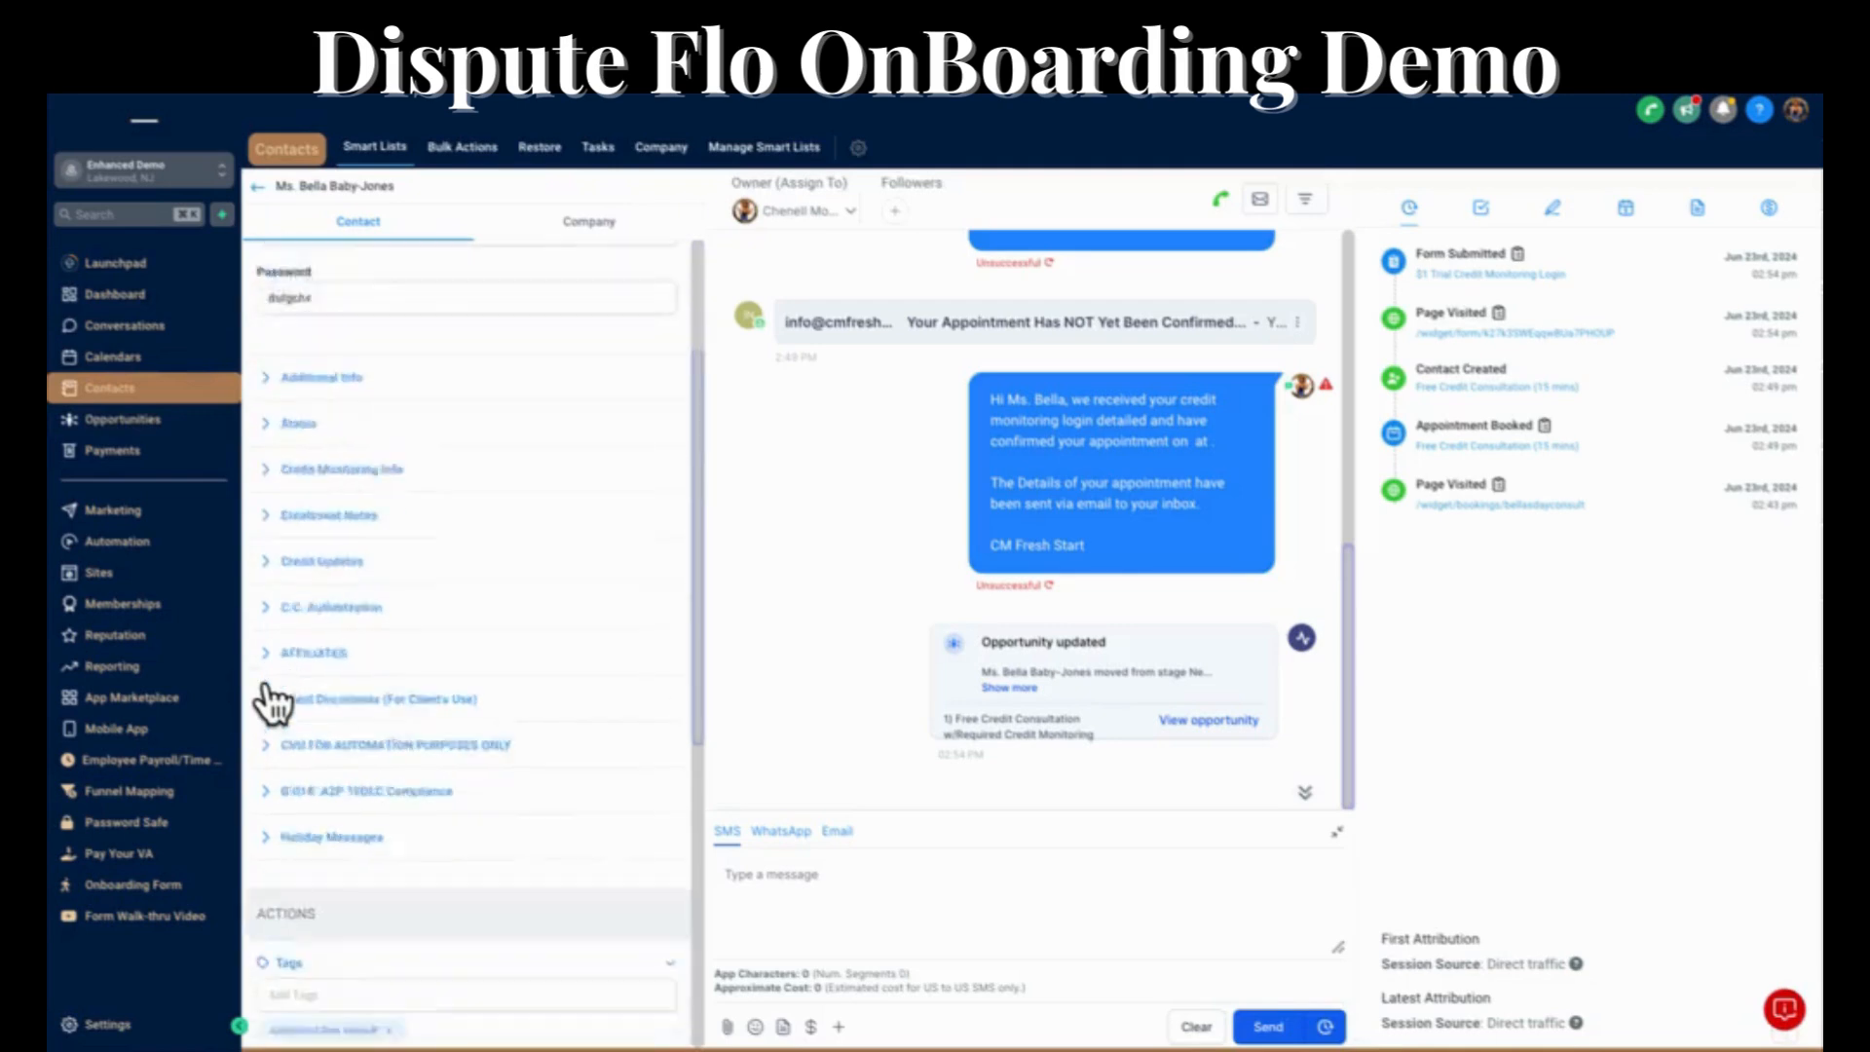
pyautogui.click(287, 714)
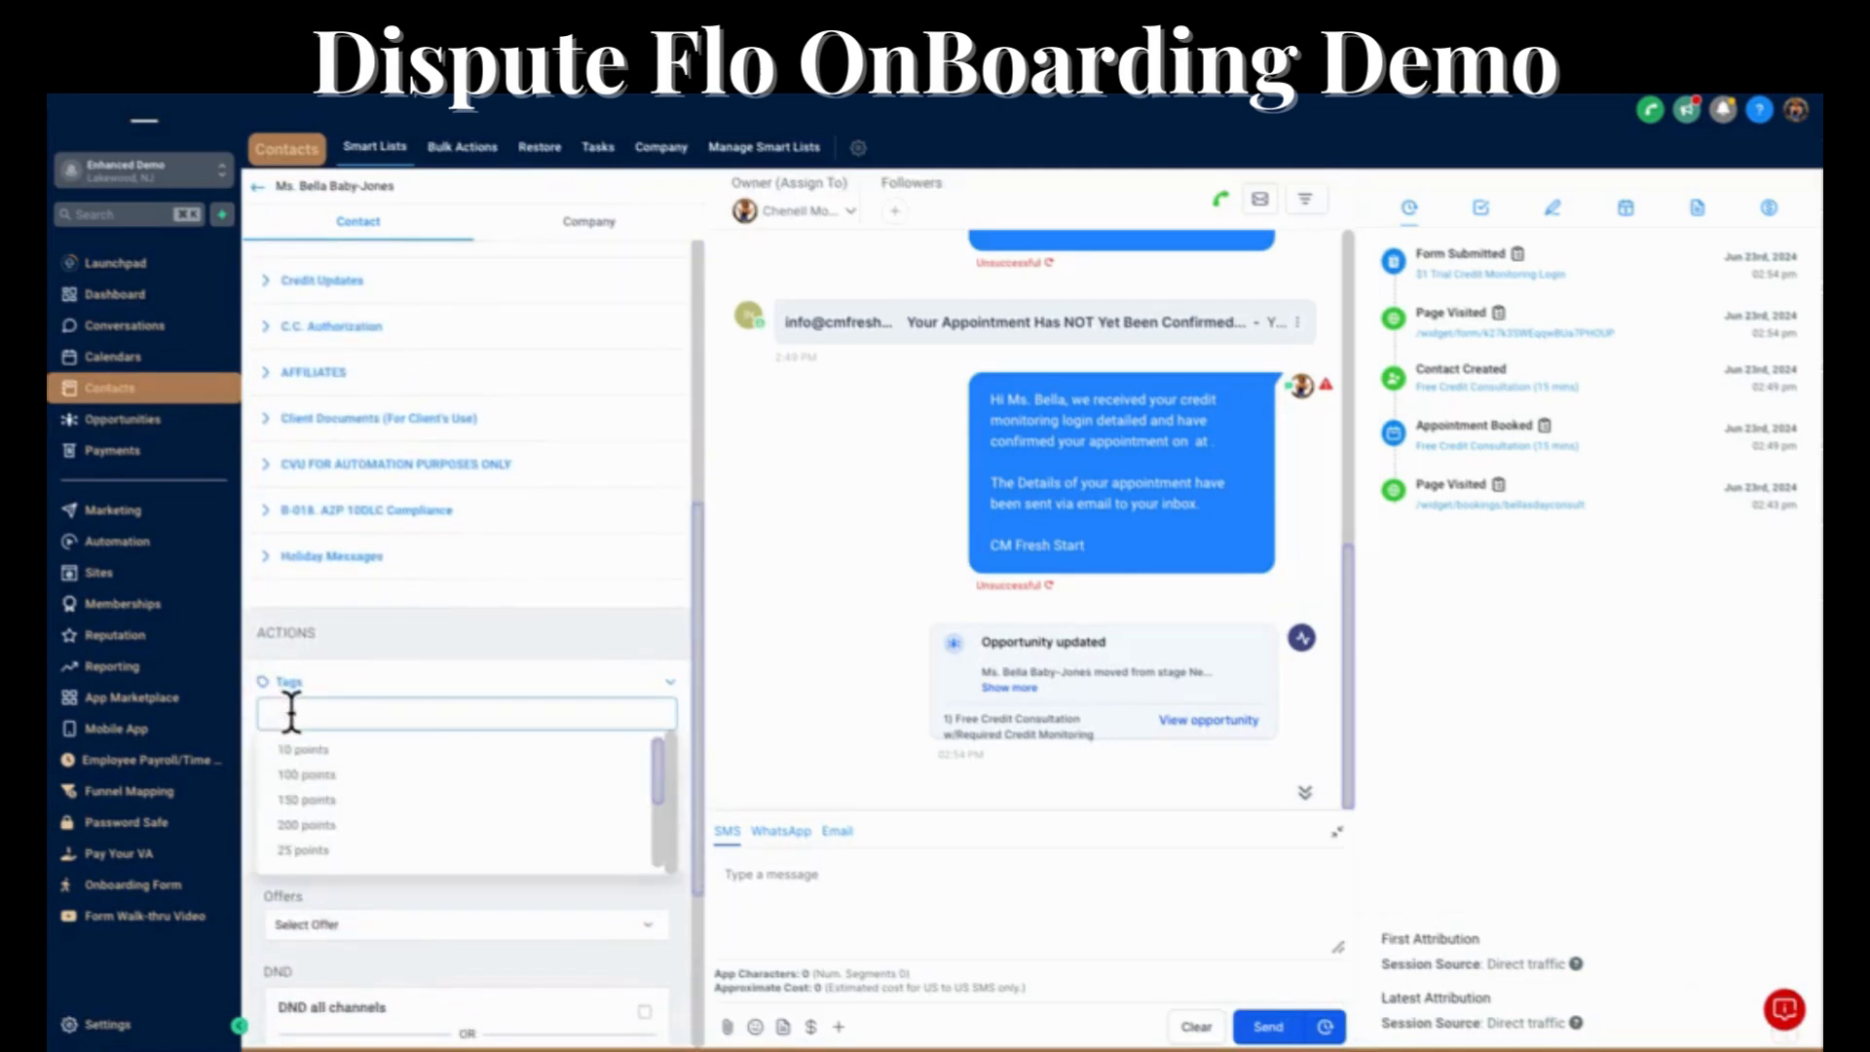
pyautogui.write('send')
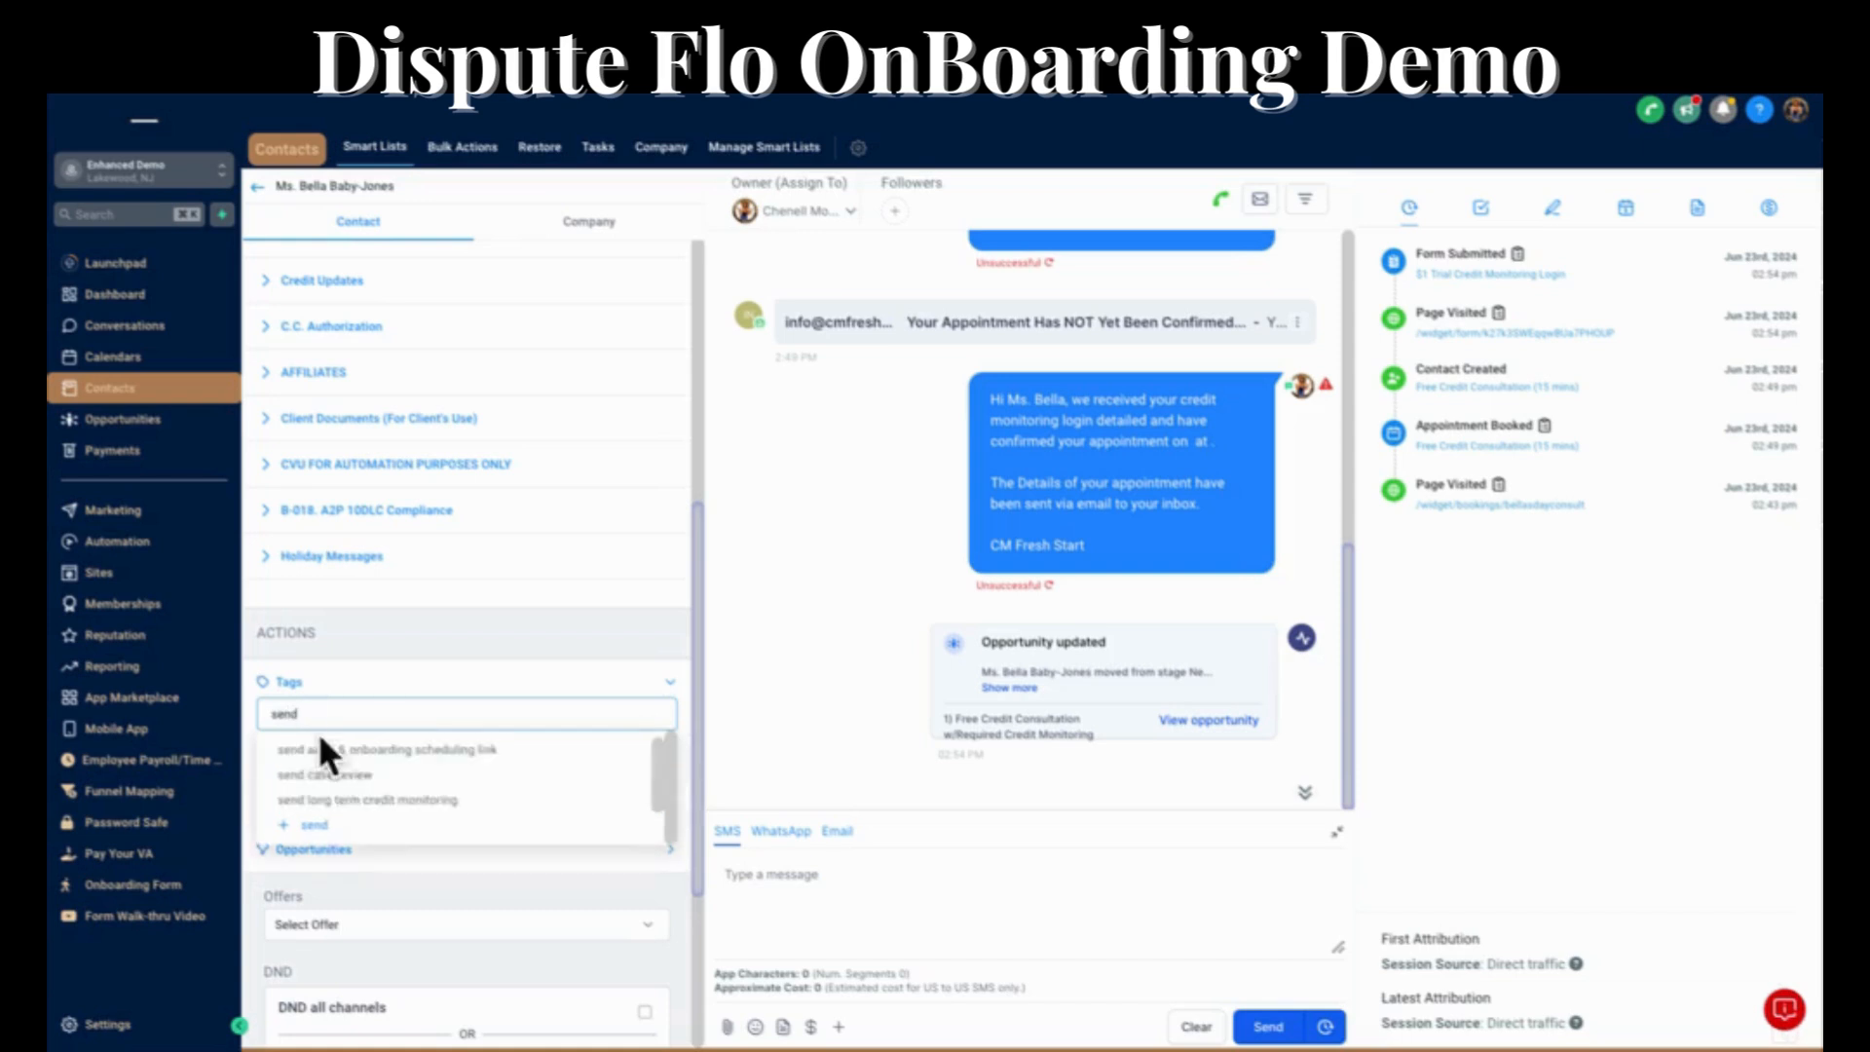
pyautogui.click(345, 750)
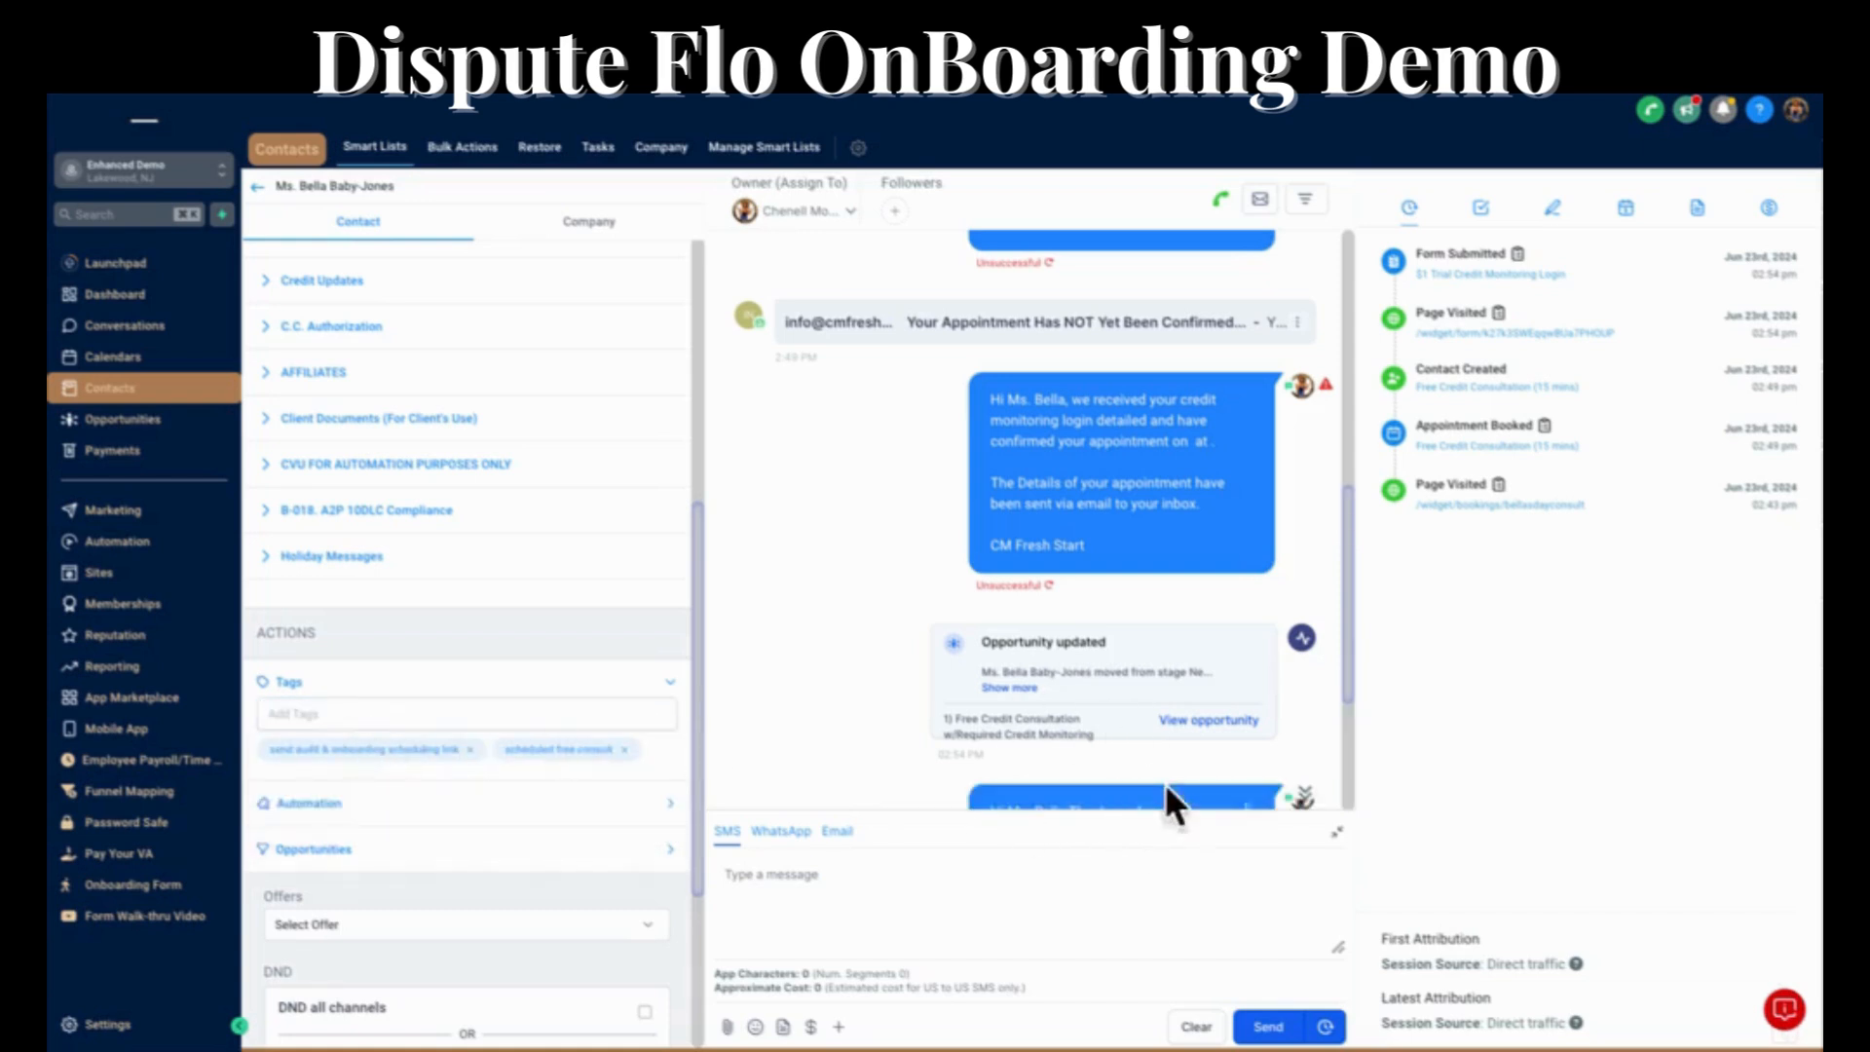
# Examine the audit scheduling text message and the "Schedule Your Credit Audit Call Today!" email in the contact's conversation.
pyautogui.scroll(-4, 1171, 757)
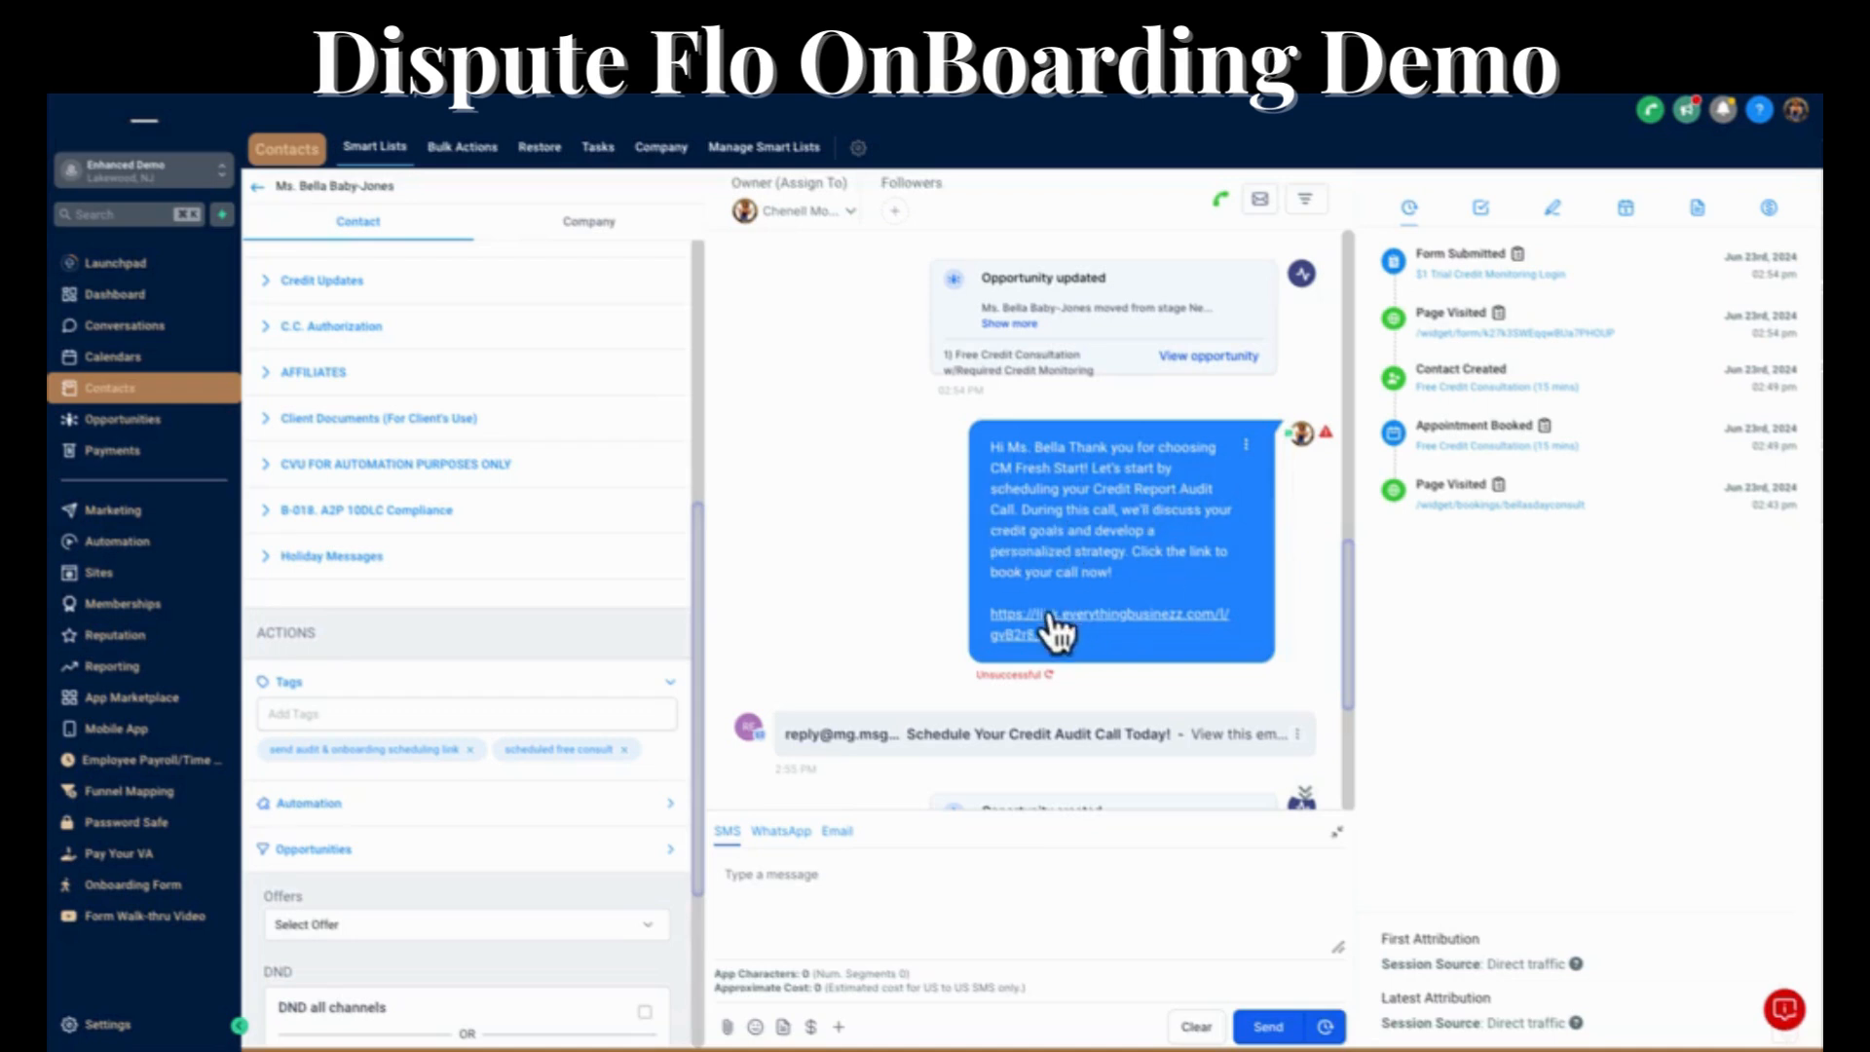
pyautogui.click(1028, 736)
pyautogui.scroll(-3, 1070, 523)
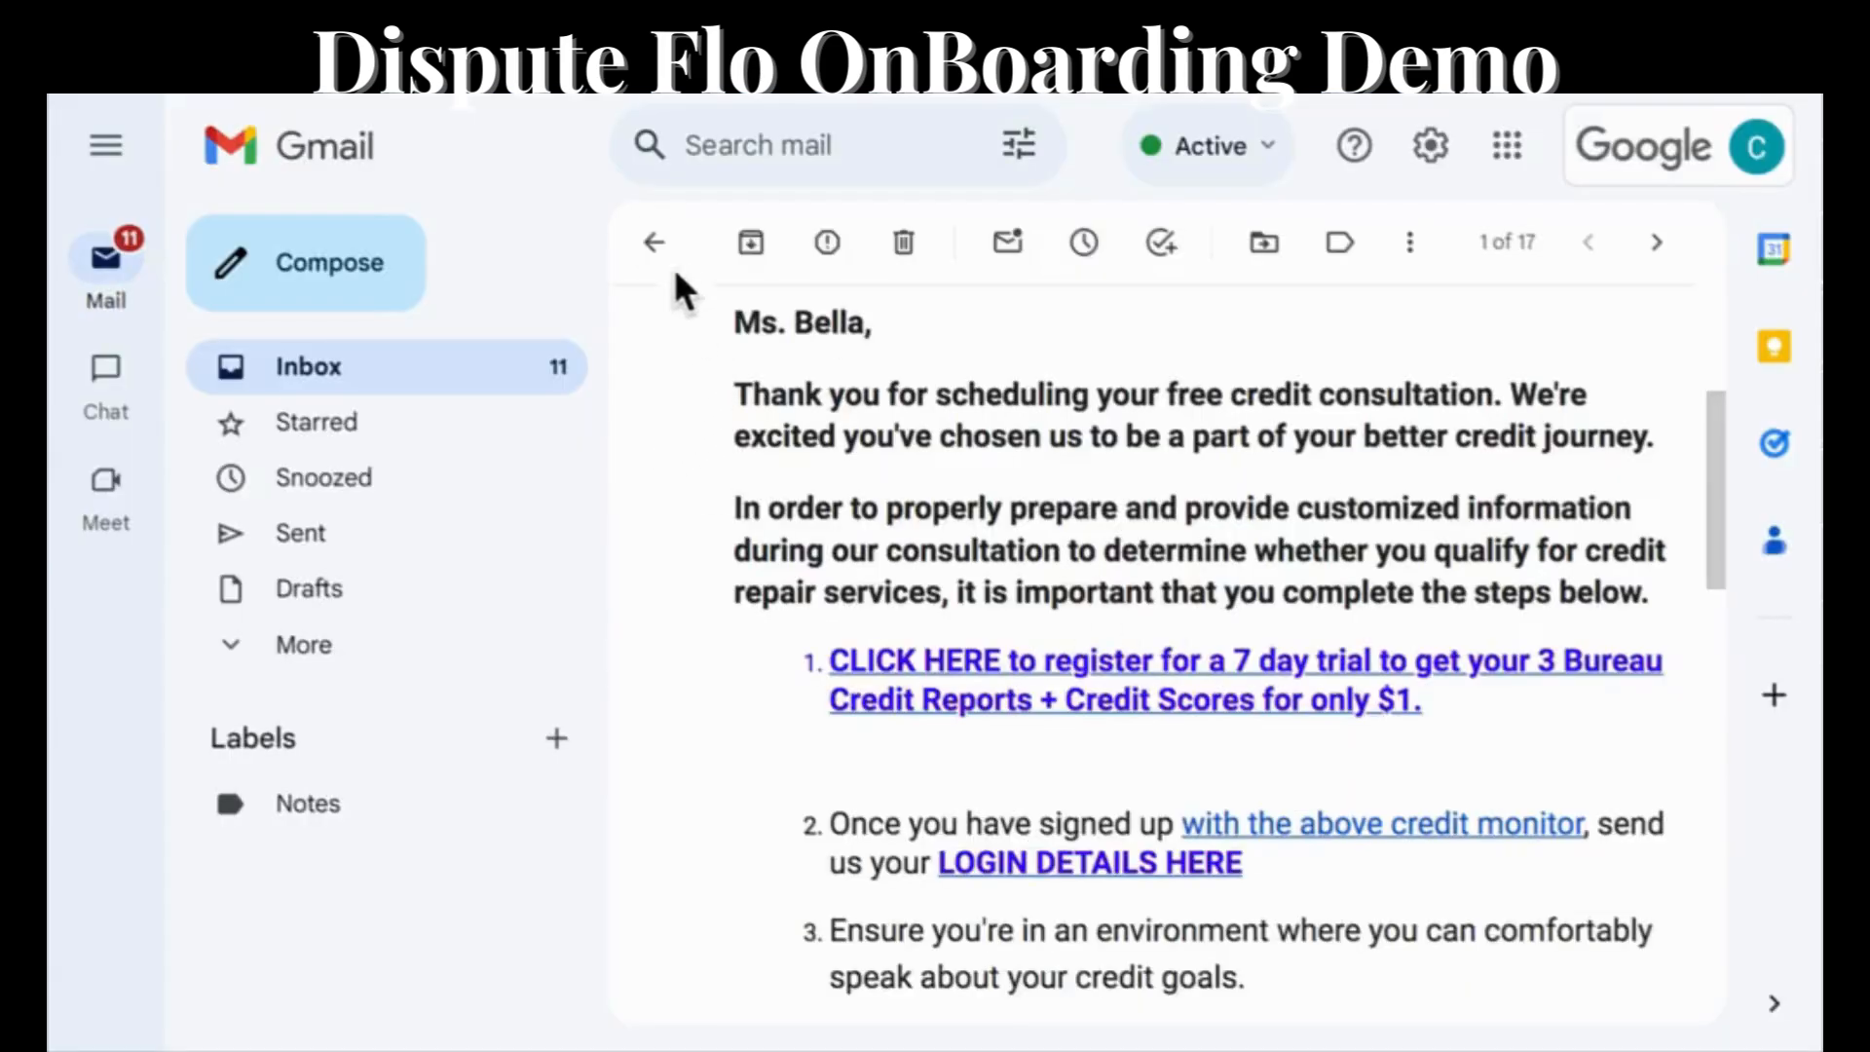
# Open the newly received credit audit scheduling email in the Gmail inbox and read through its invitation.
pyautogui.click(654, 244)
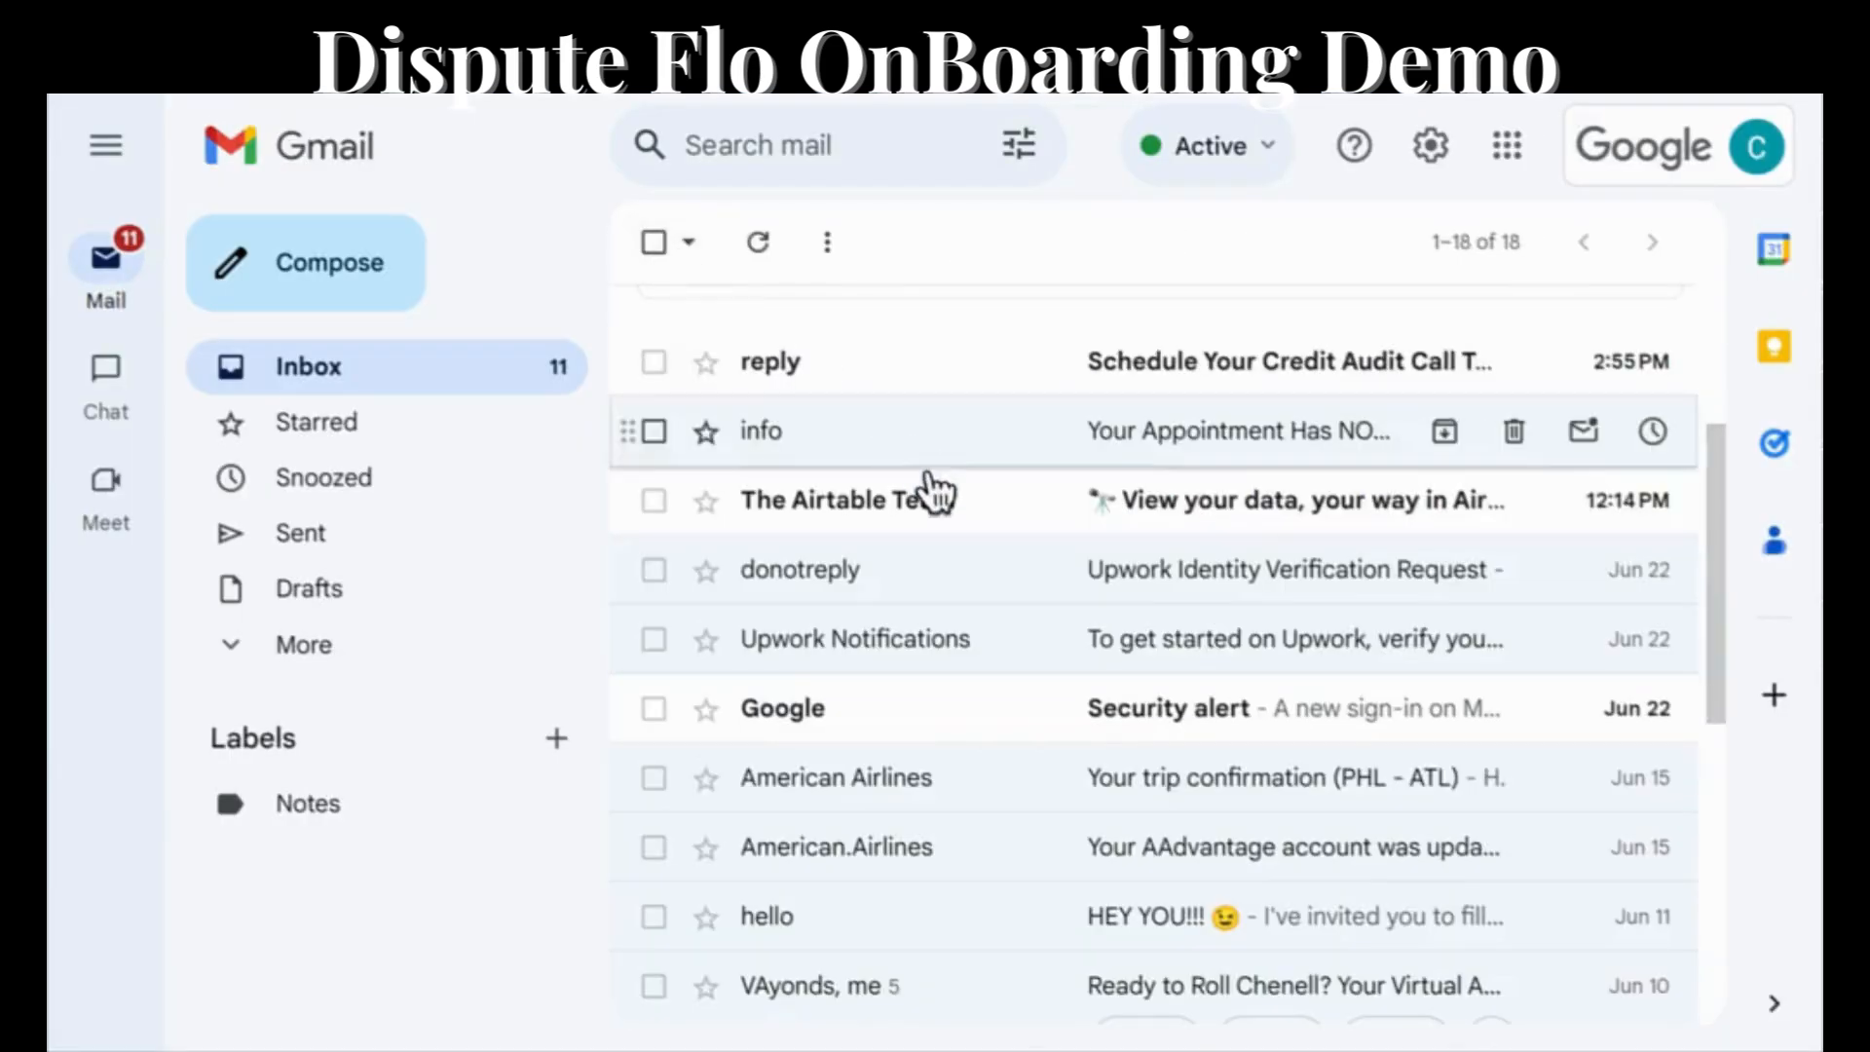
pyautogui.click(1174, 375)
pyautogui.scroll(-4, 1055, 575)
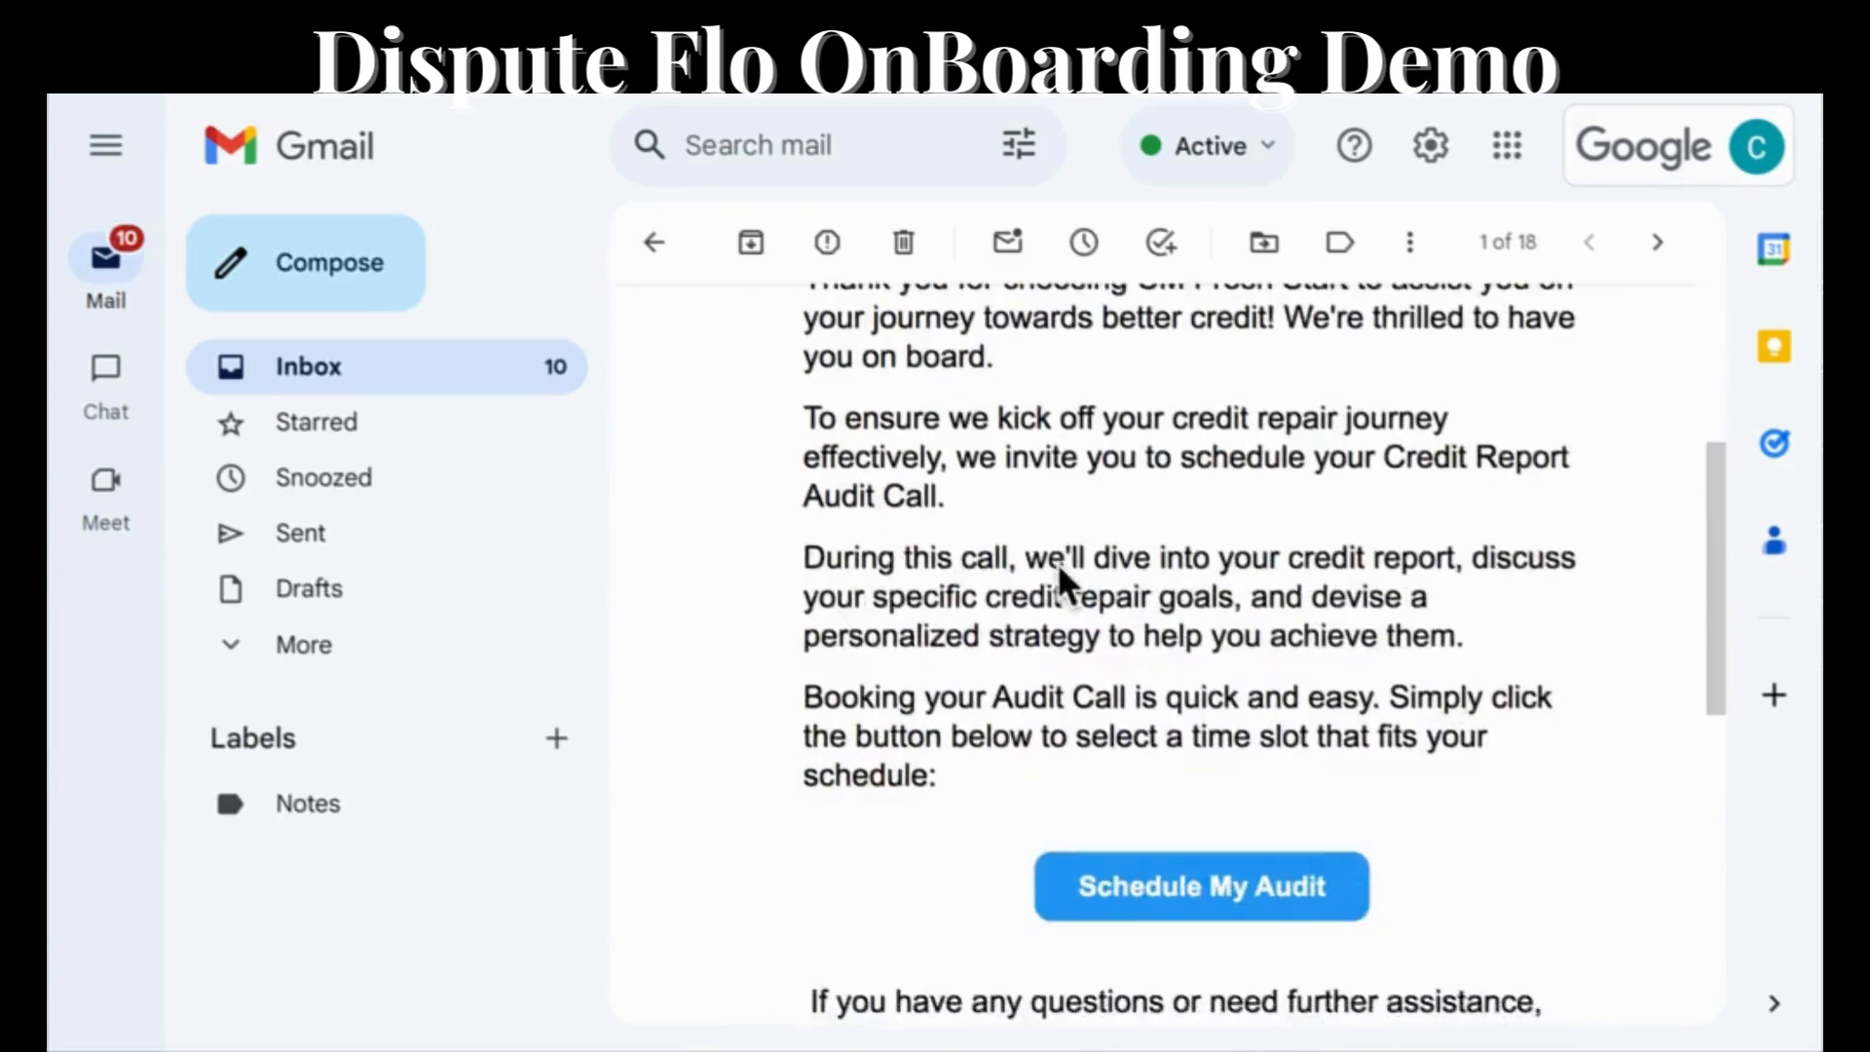
pyautogui.scroll(-5, 1057, 567)
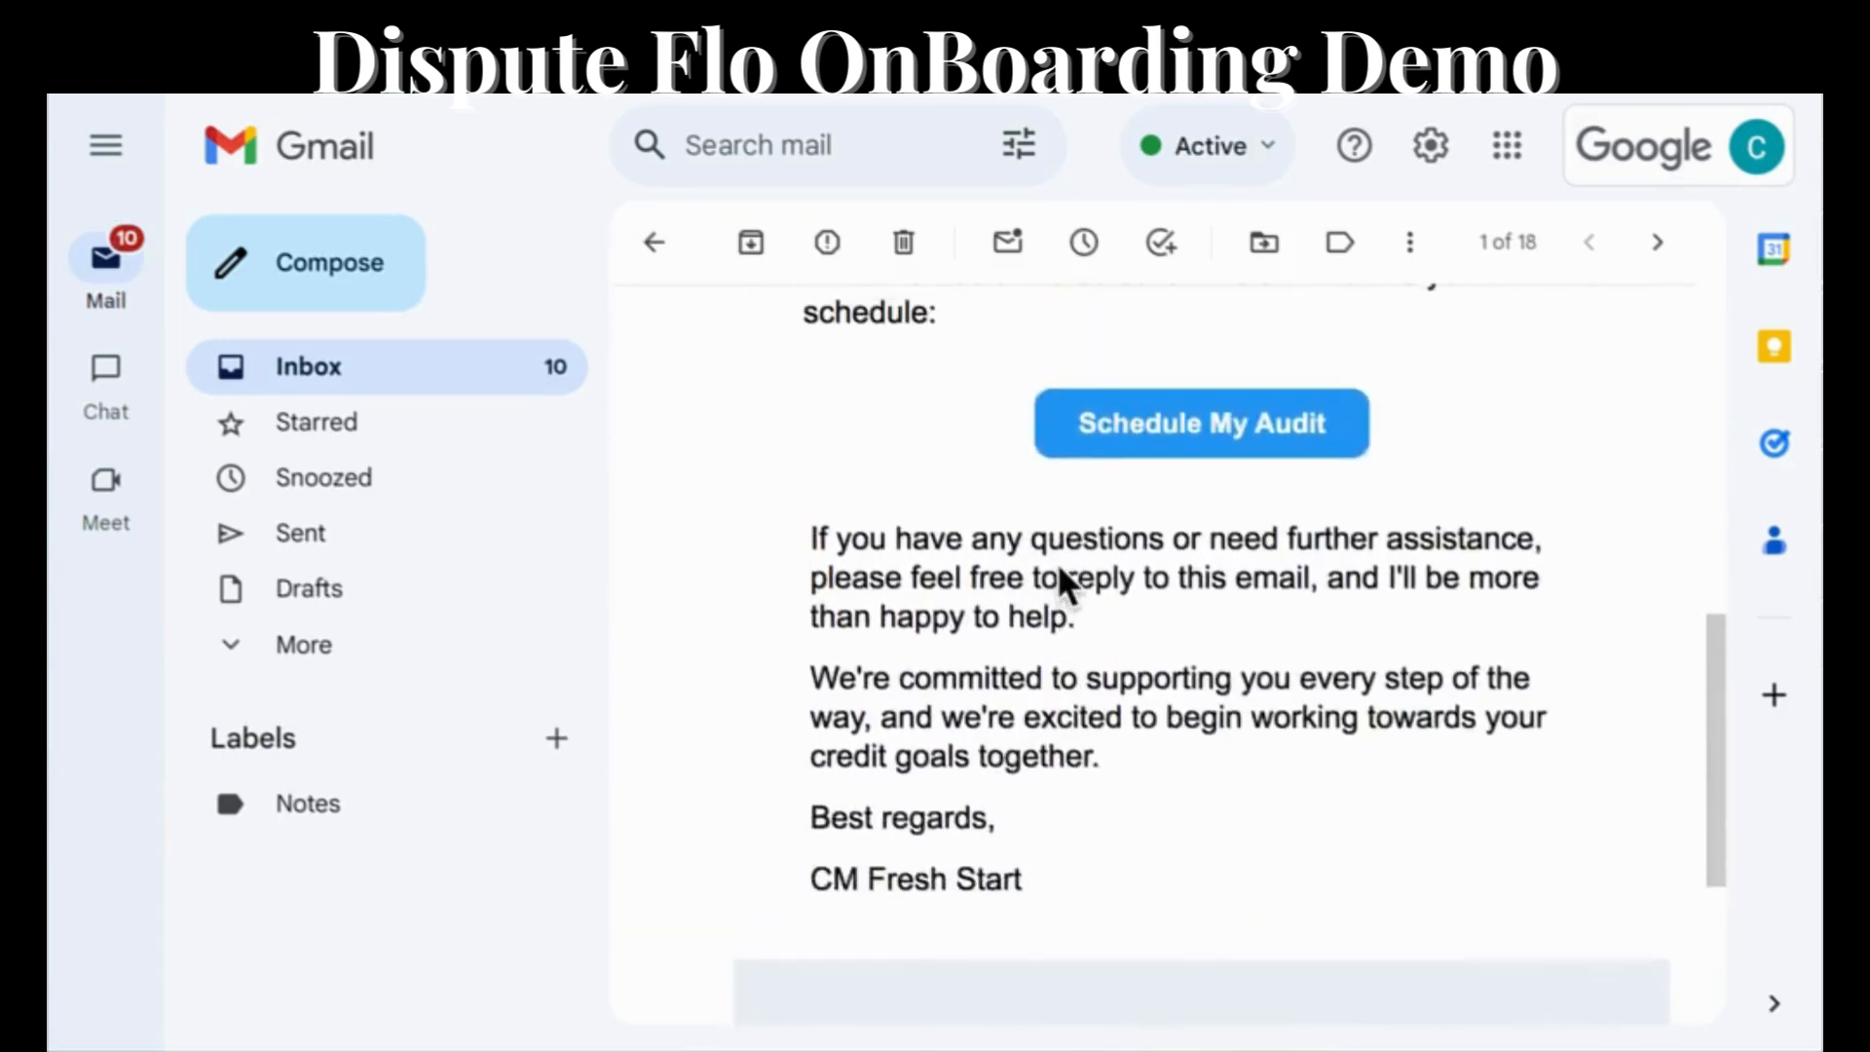
pyautogui.scroll(4, 1061, 583)
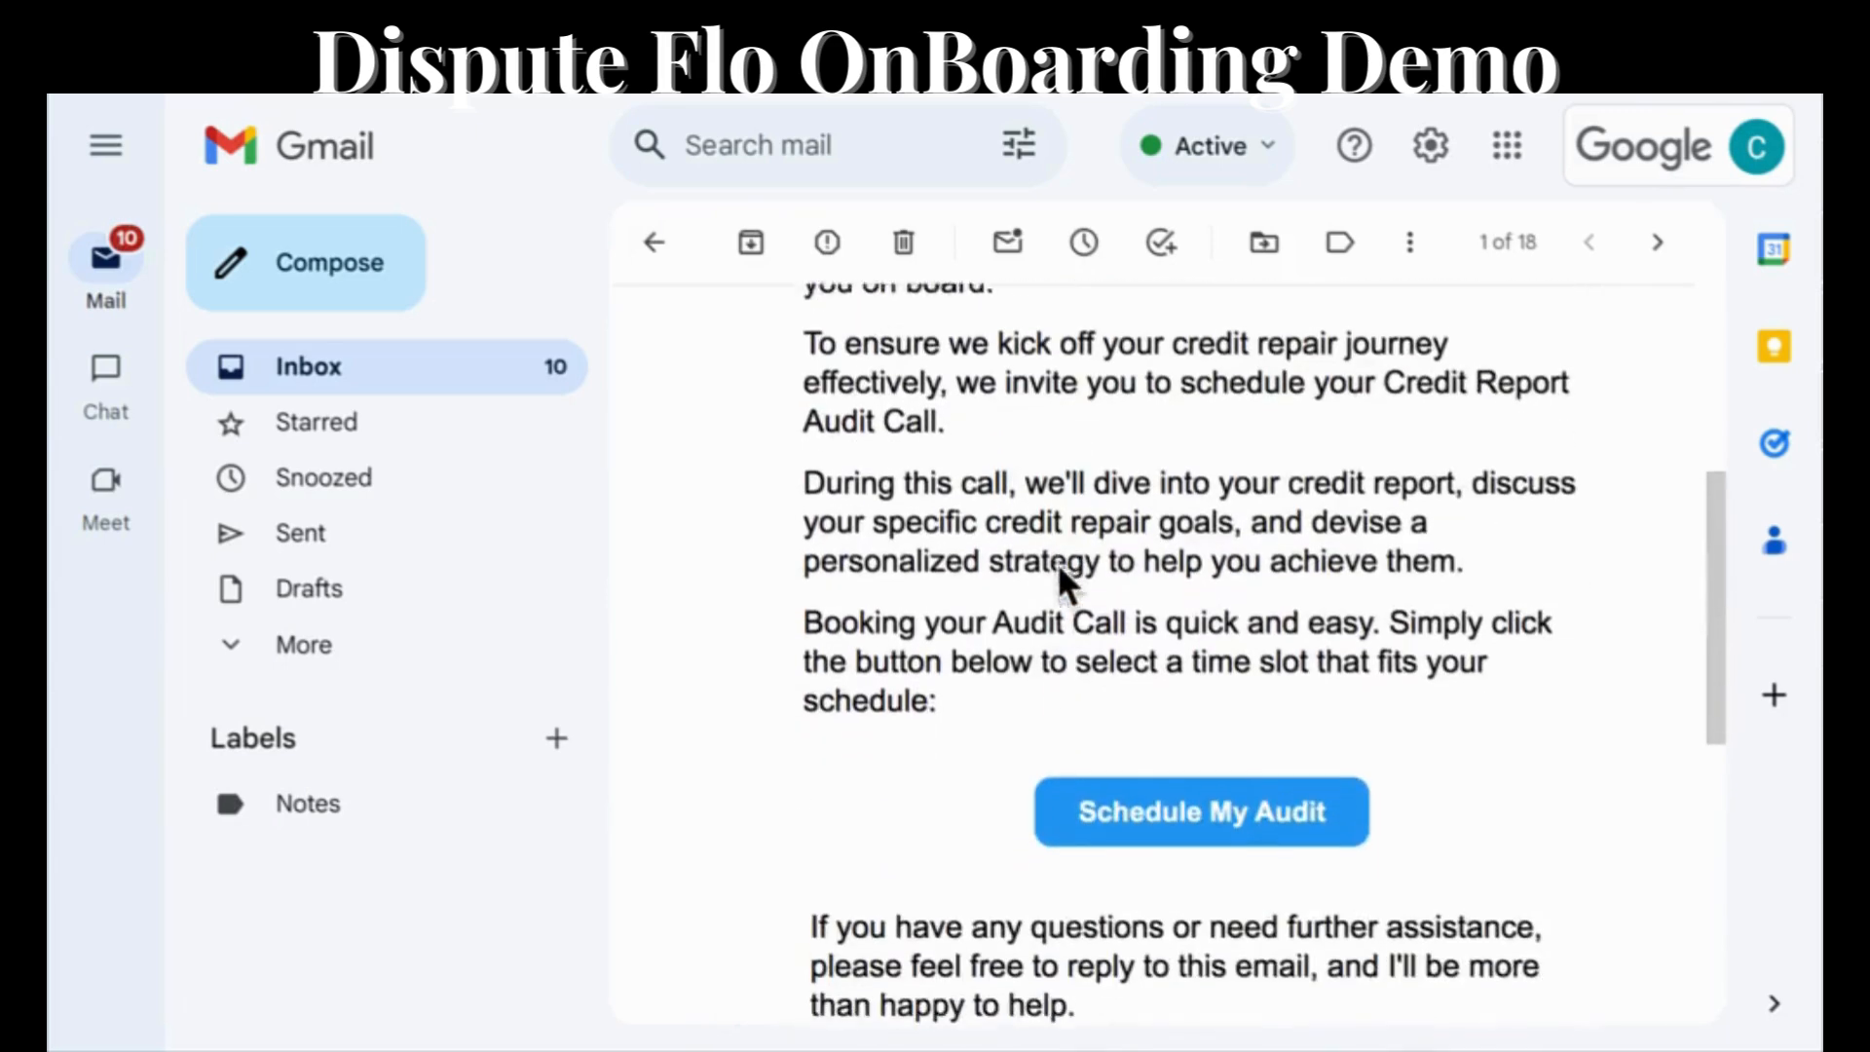
# Open the audit scheduling page from the email and select the 10:00 AM slot on Thursday, June 27, 2024.
pyautogui.click(1127, 814)
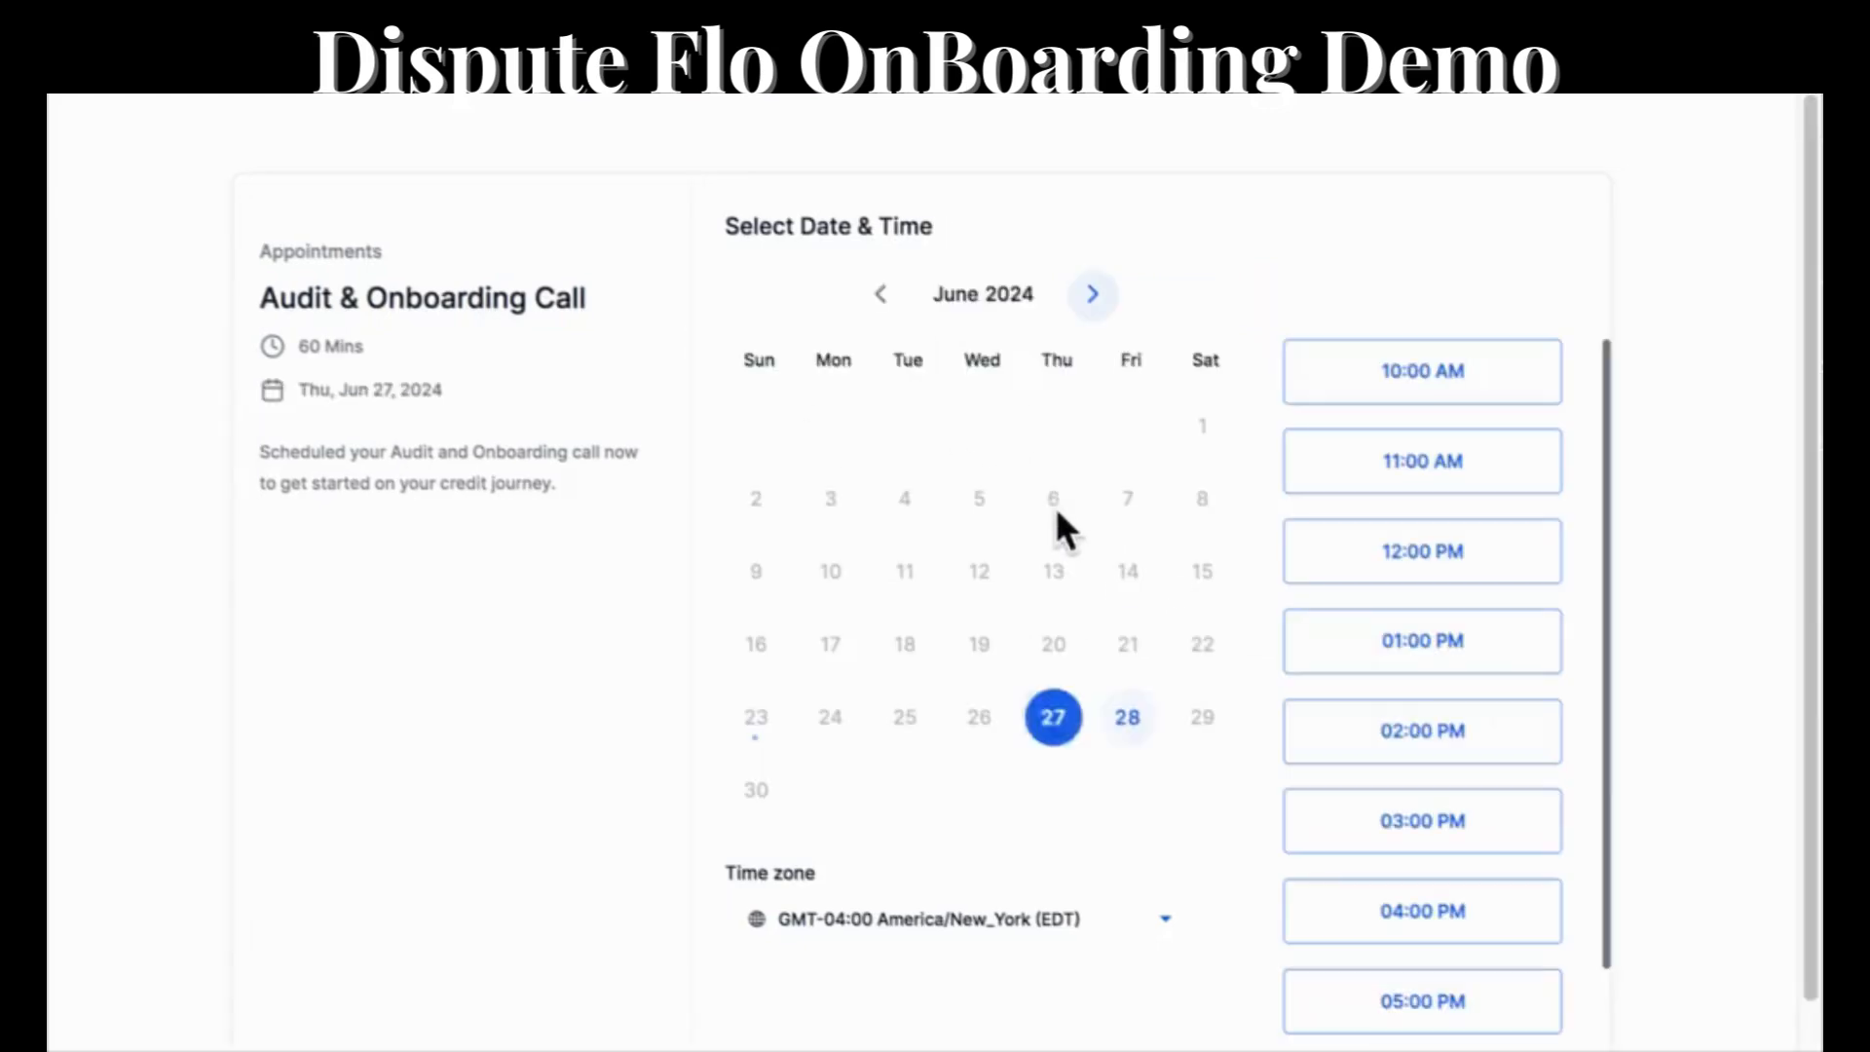
pyautogui.click(1391, 388)
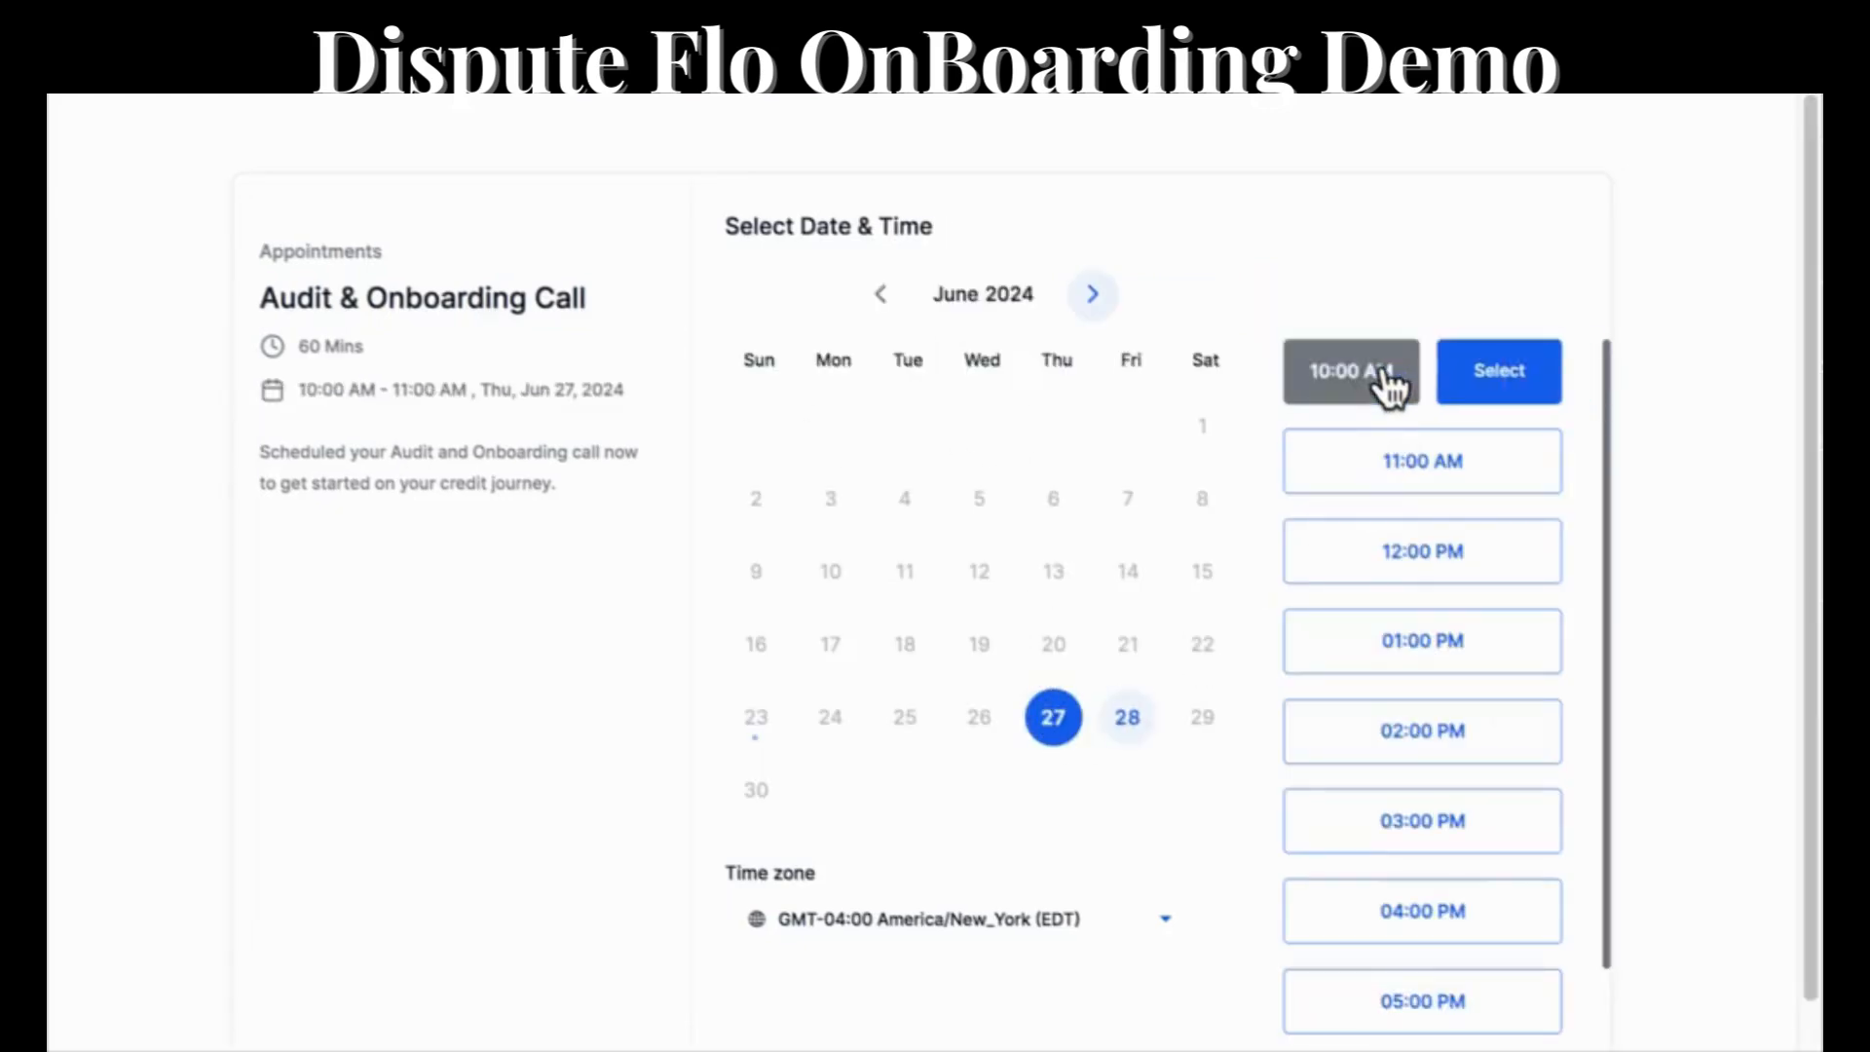
pyautogui.click(1488, 388)
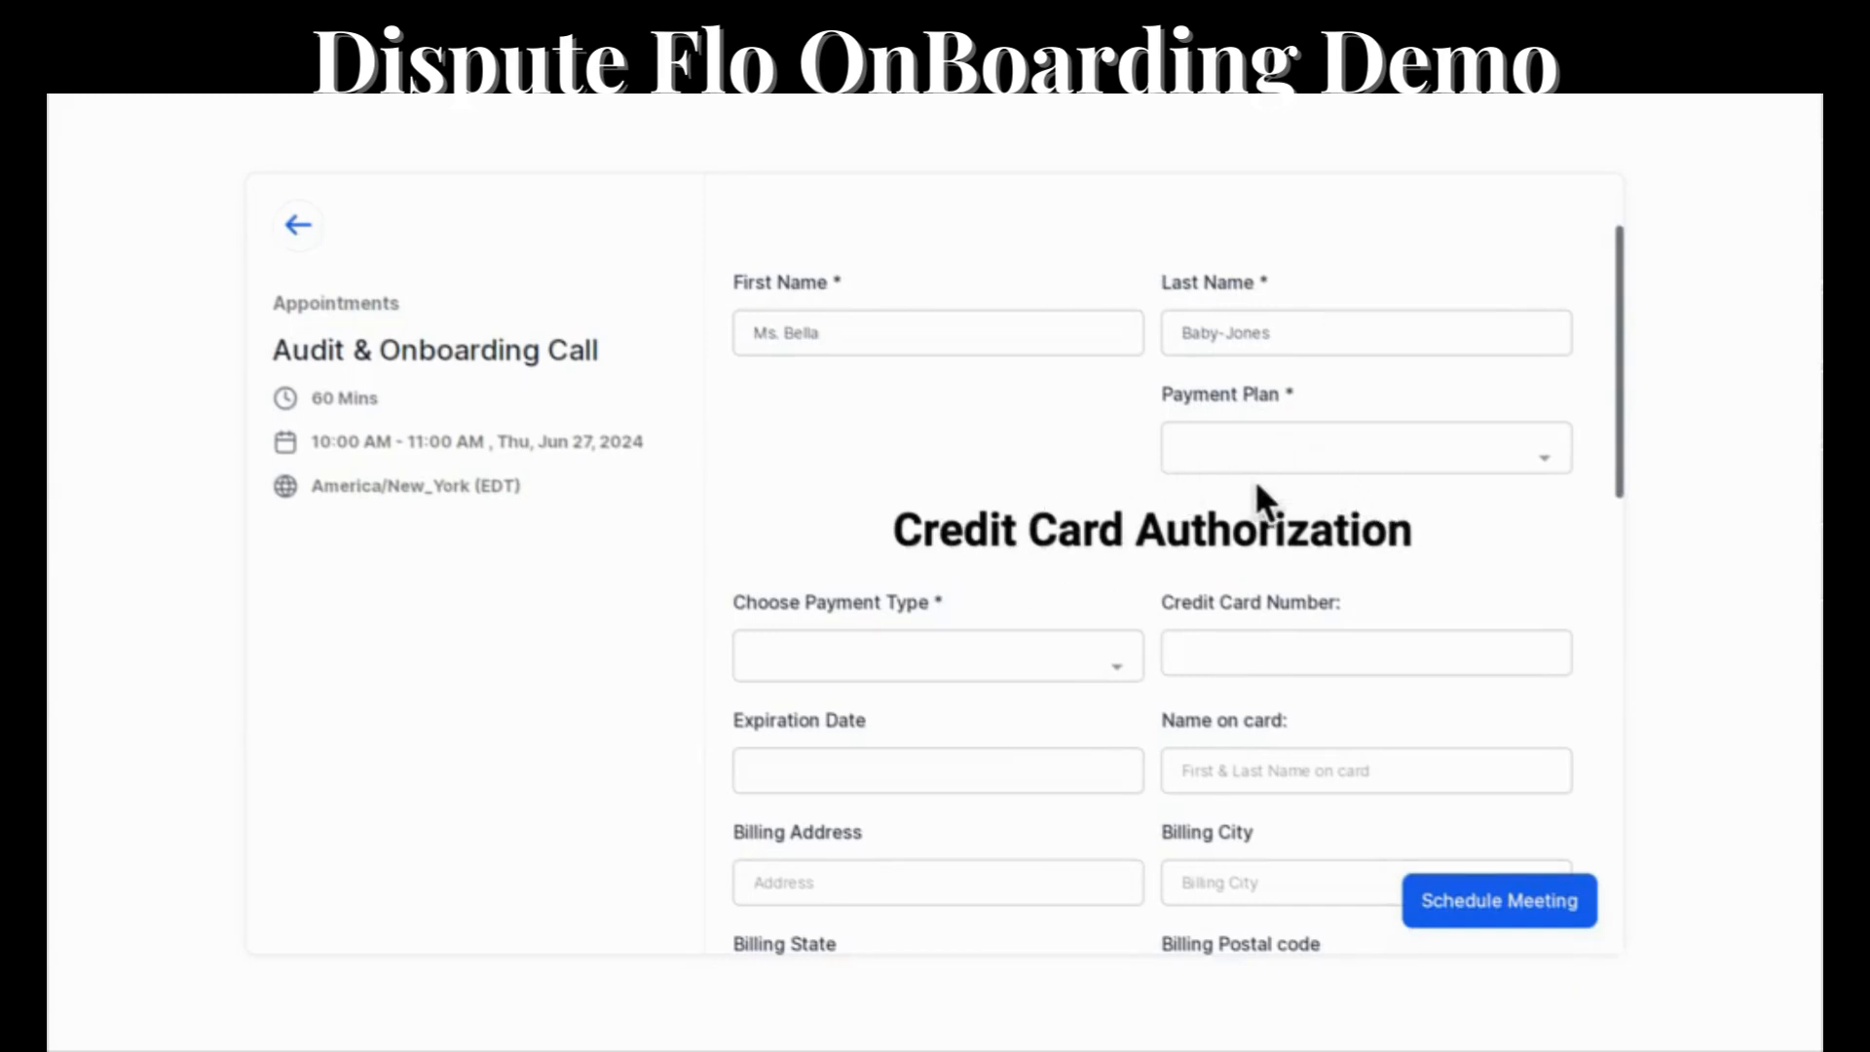
# Go through the card and bank authorization form, draw the client's signature and schedule the Audit & Onboarding Call.
pyautogui.scroll(-2, 1254, 479)
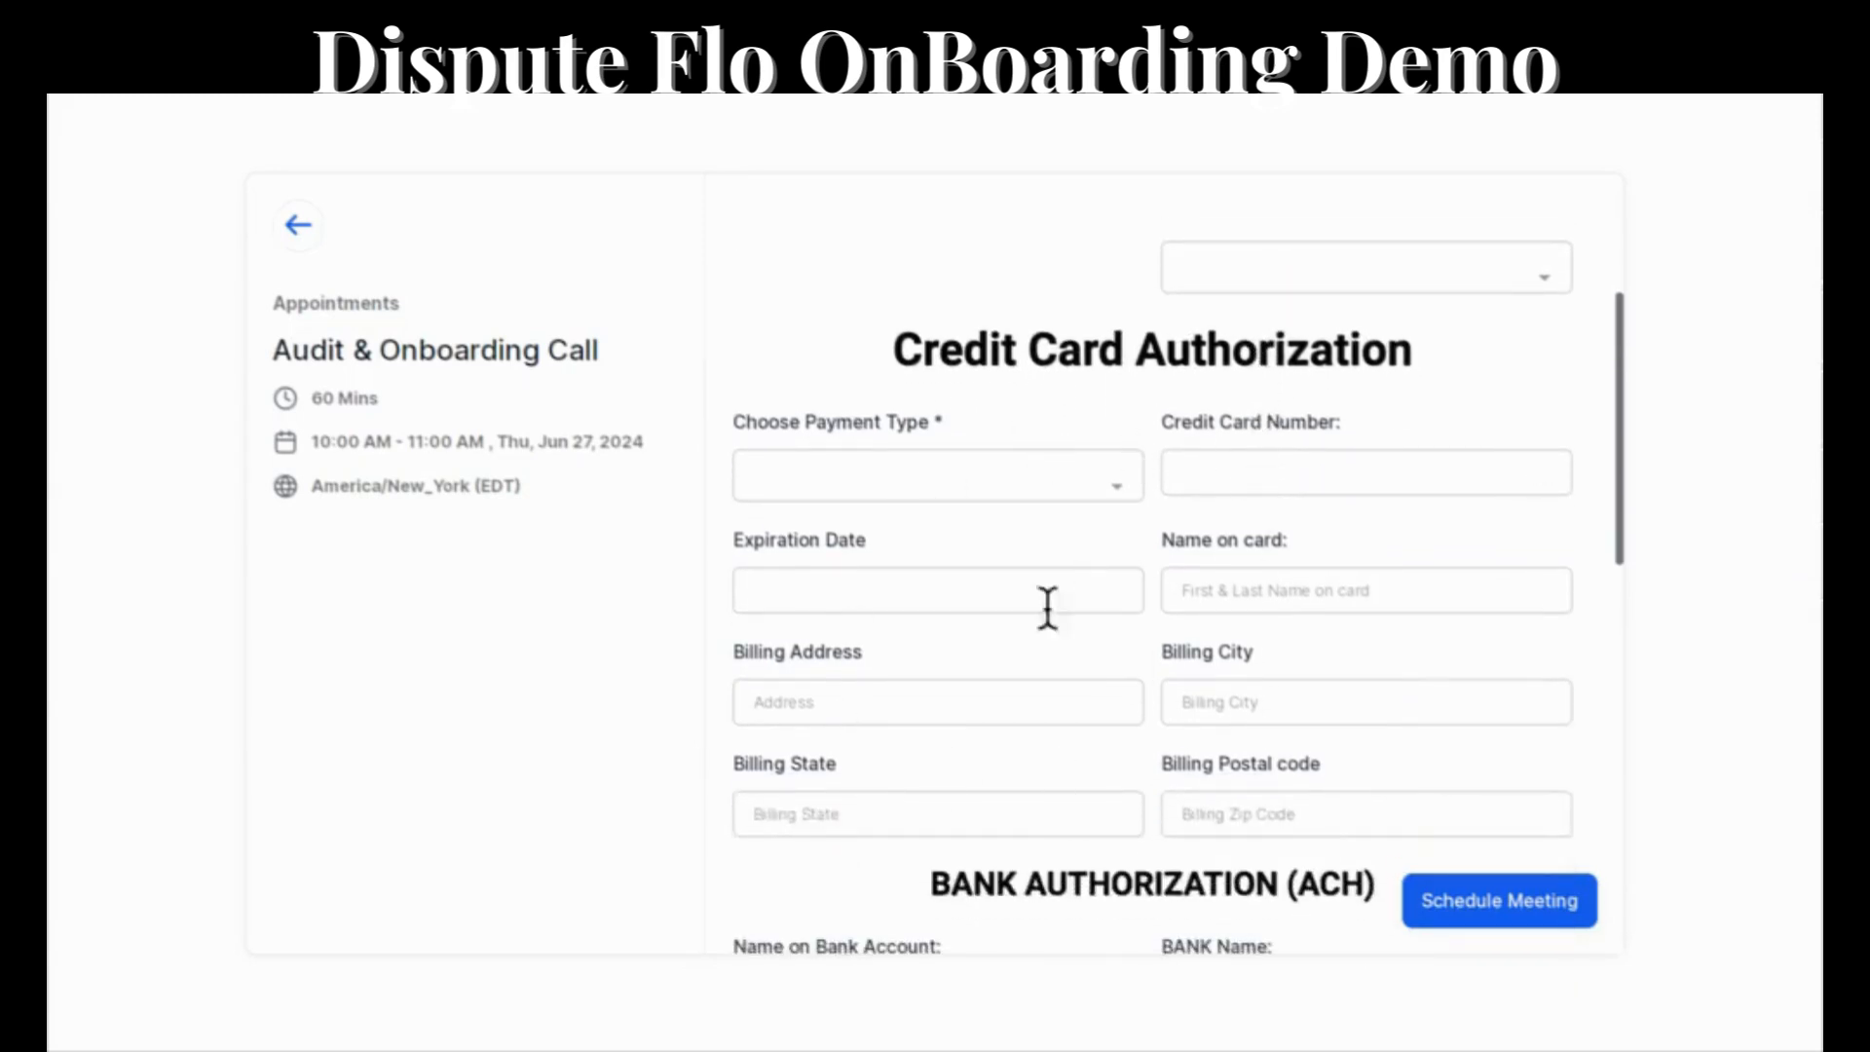
pyautogui.scroll(-4, 1114, 634)
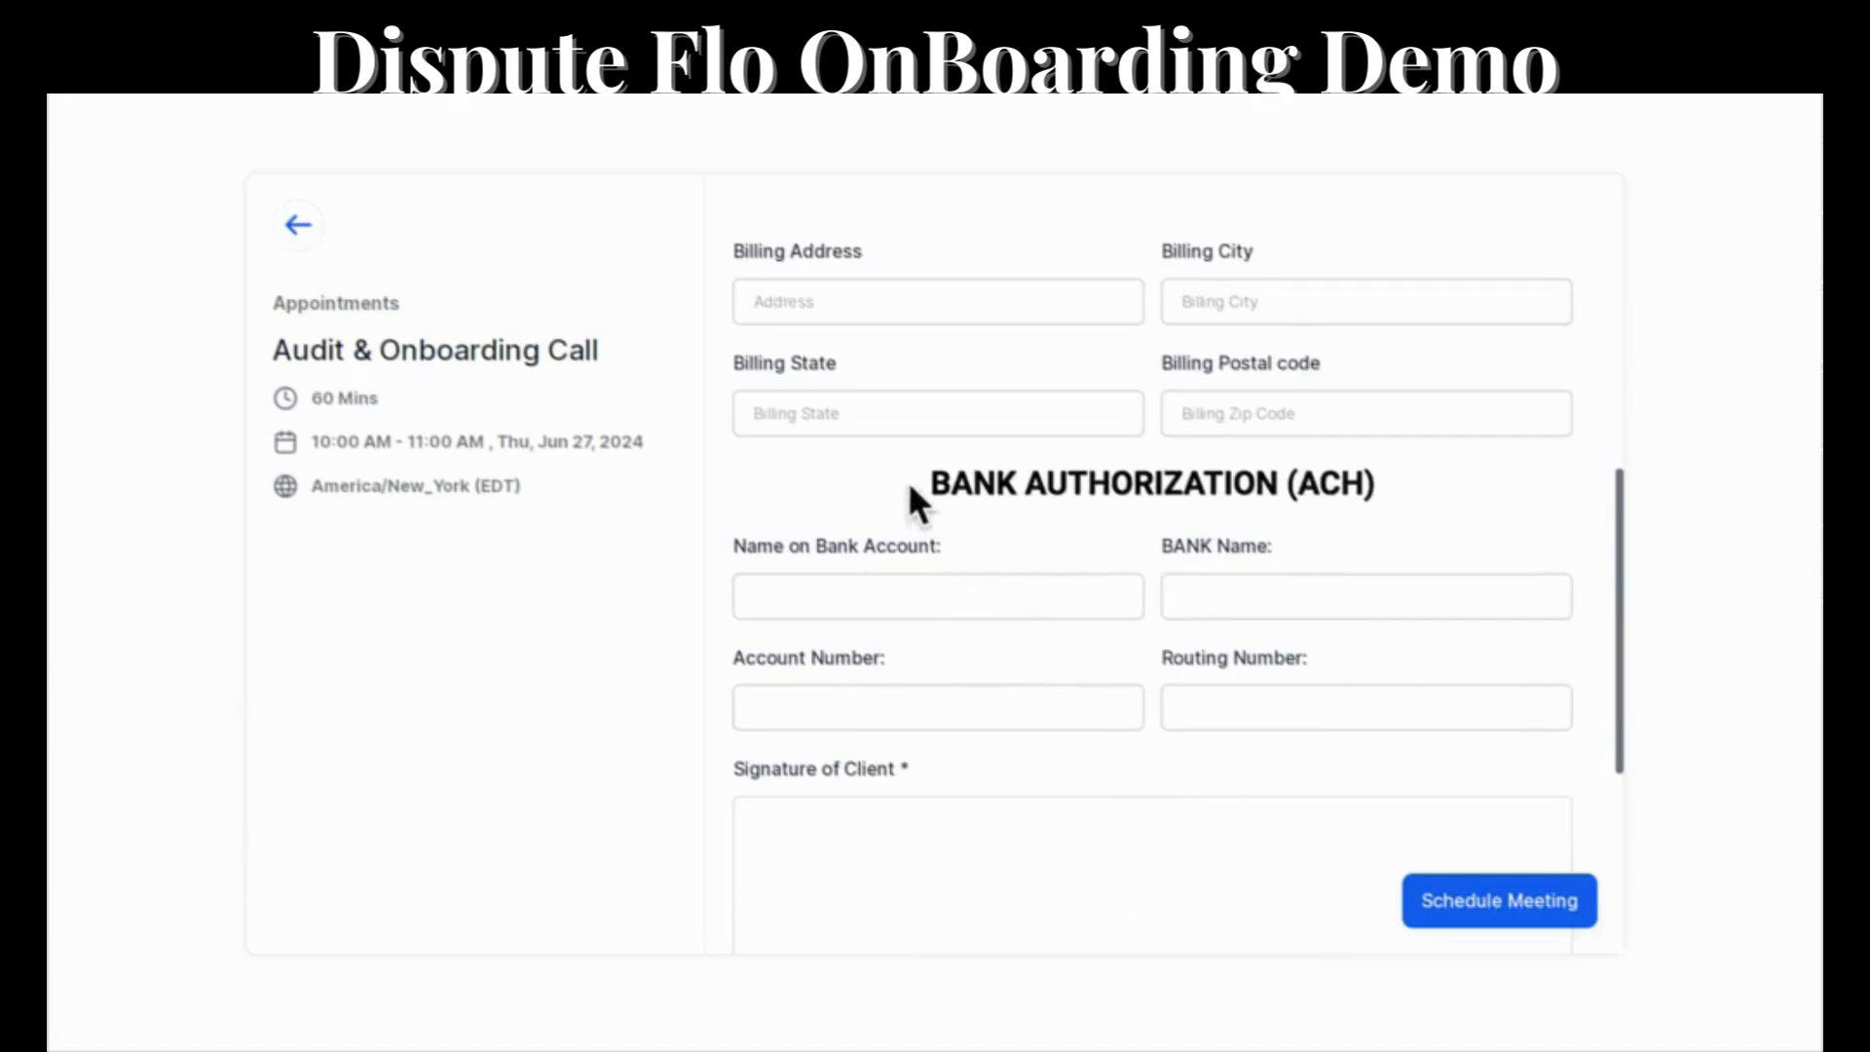
pyautogui.scroll(5, 1077, 546)
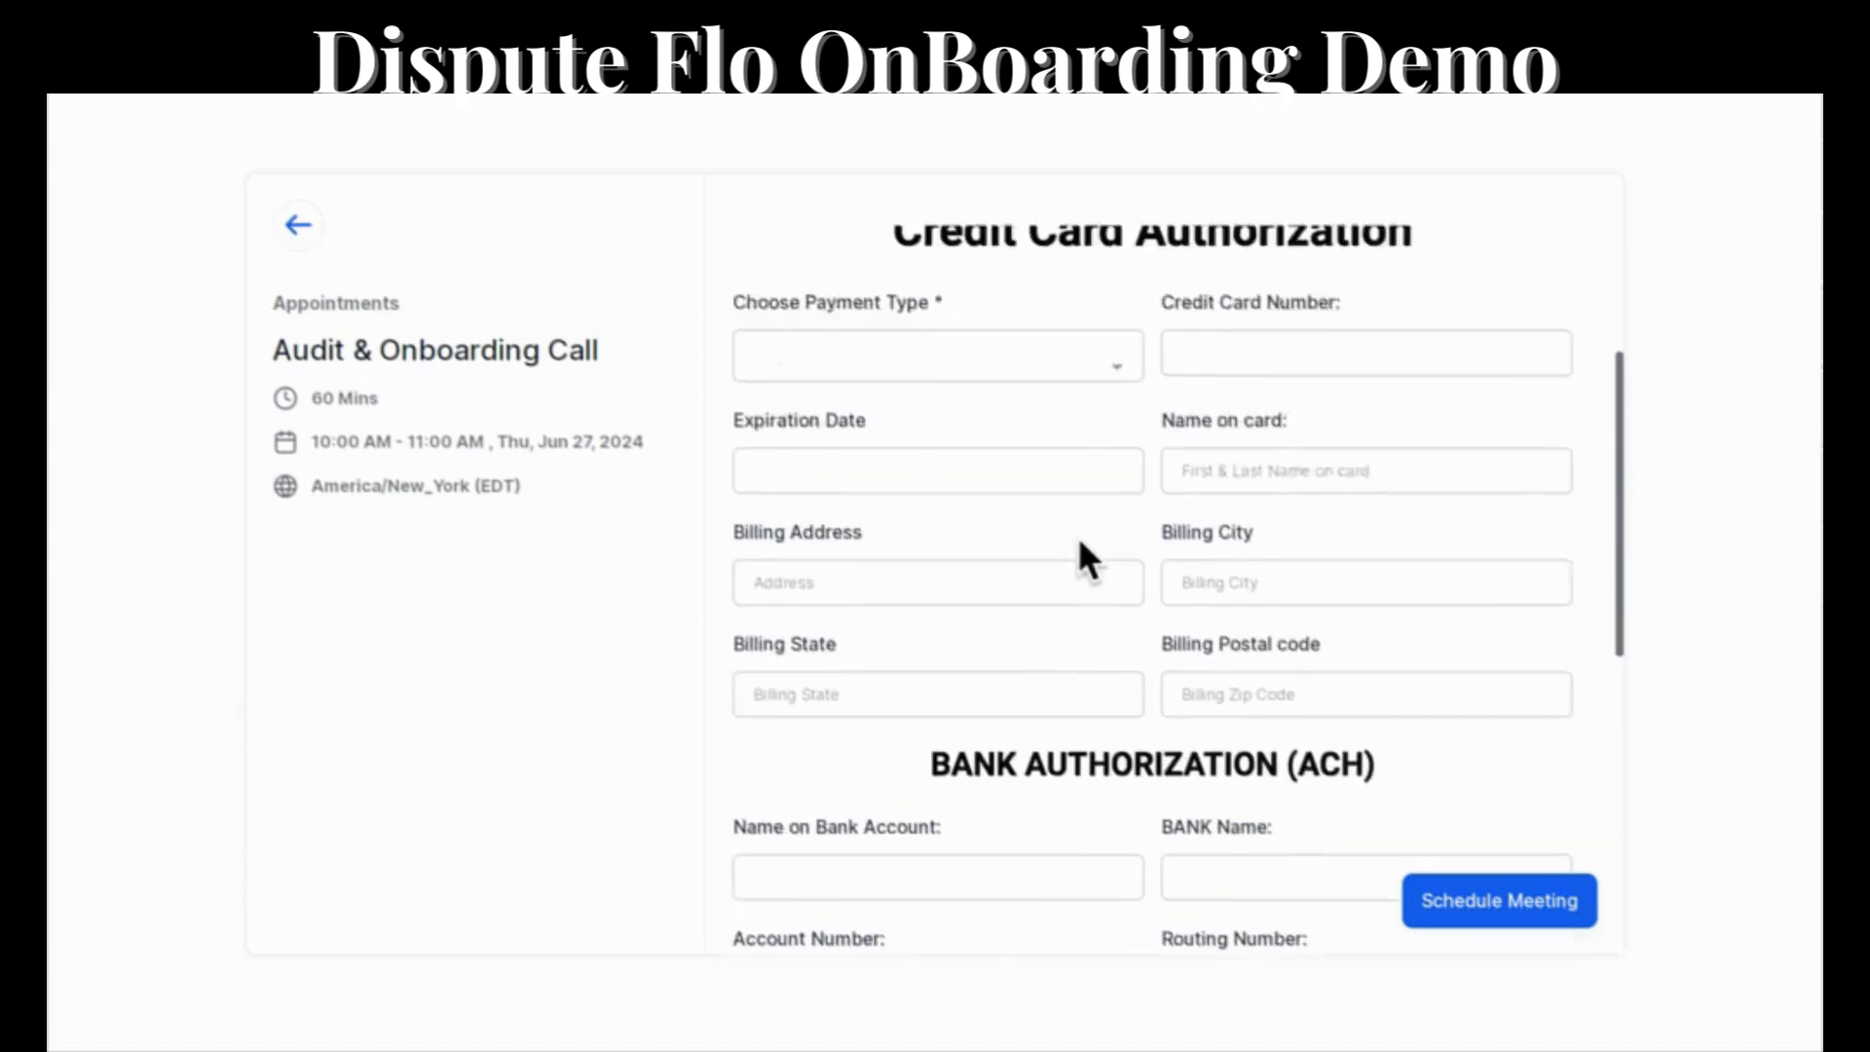
pyautogui.moveTo(1122, 816)
pyautogui.mouseDown()
pyautogui.moveTo(1431, 775)
pyautogui.moveTo(1435, 748)
pyautogui.mouseUp()
pyautogui.click(1475, 902)
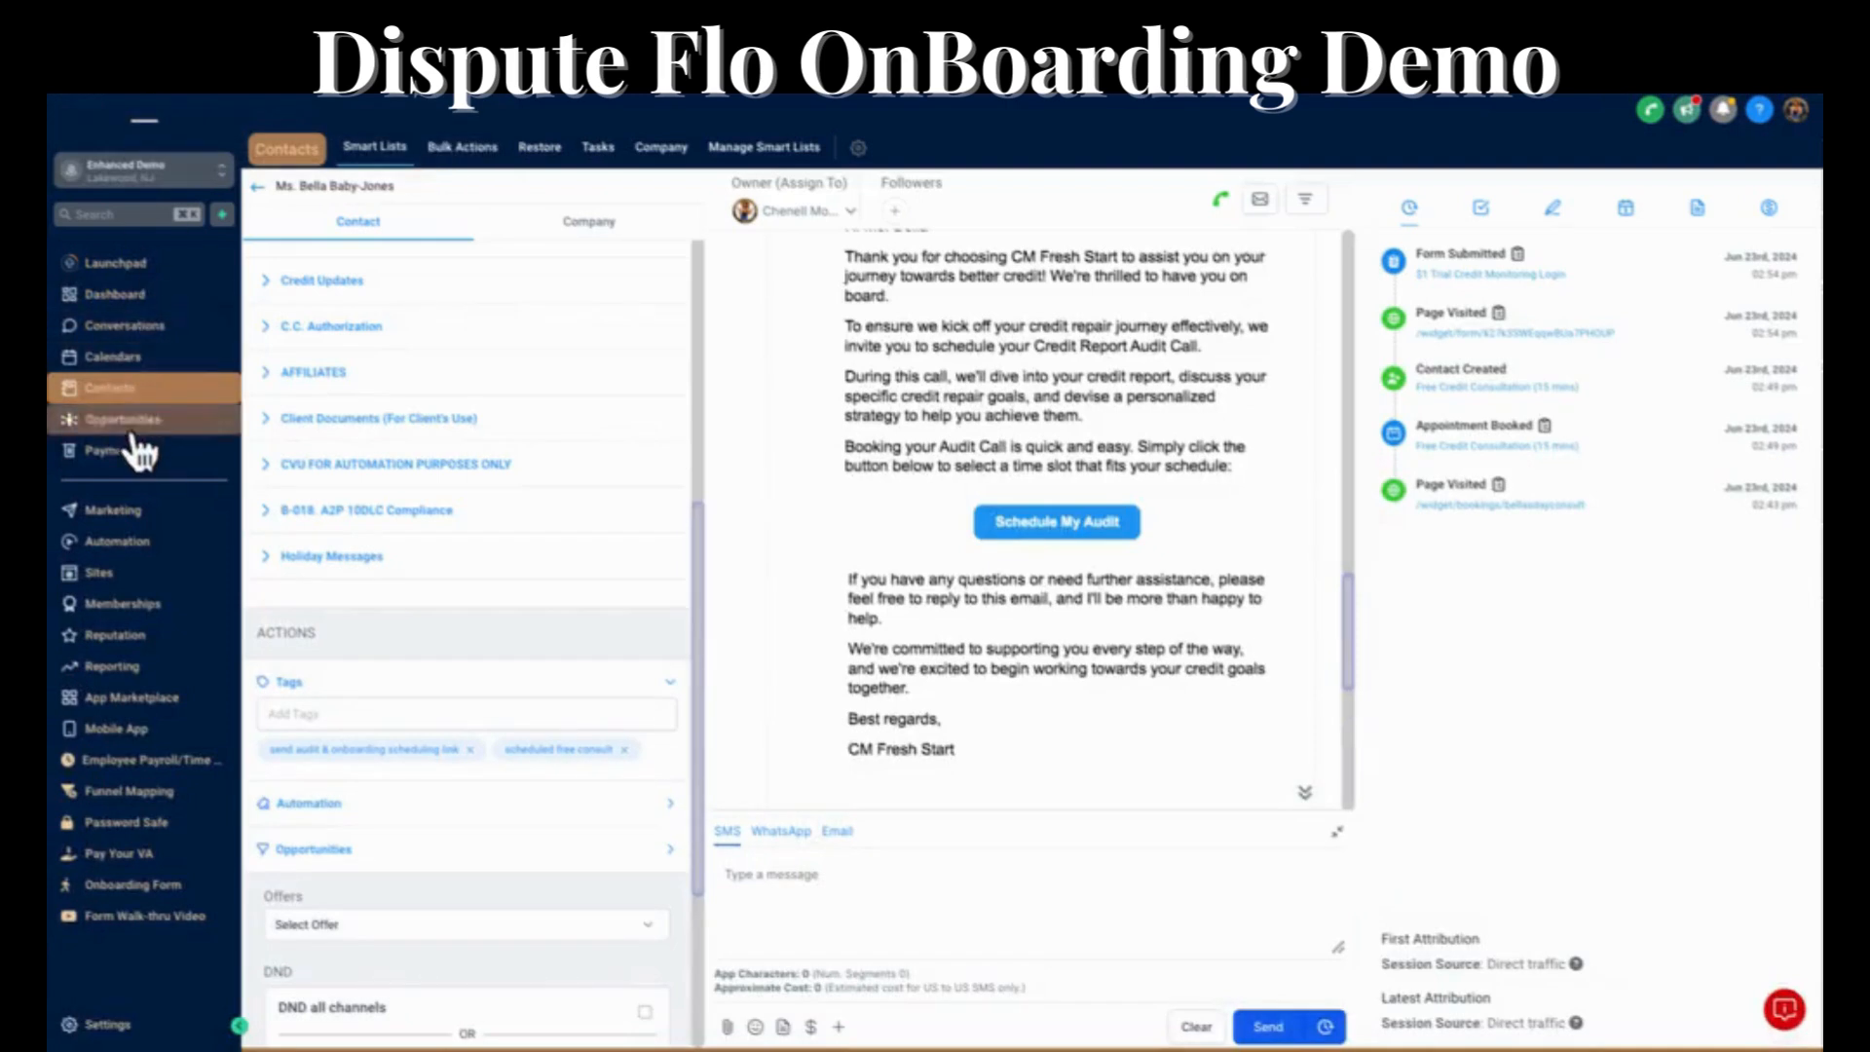
# Return to the CRM's opportunities board and open the client's contact record from the Audit Bought / Sale Made stage.
pyautogui.click(134, 433)
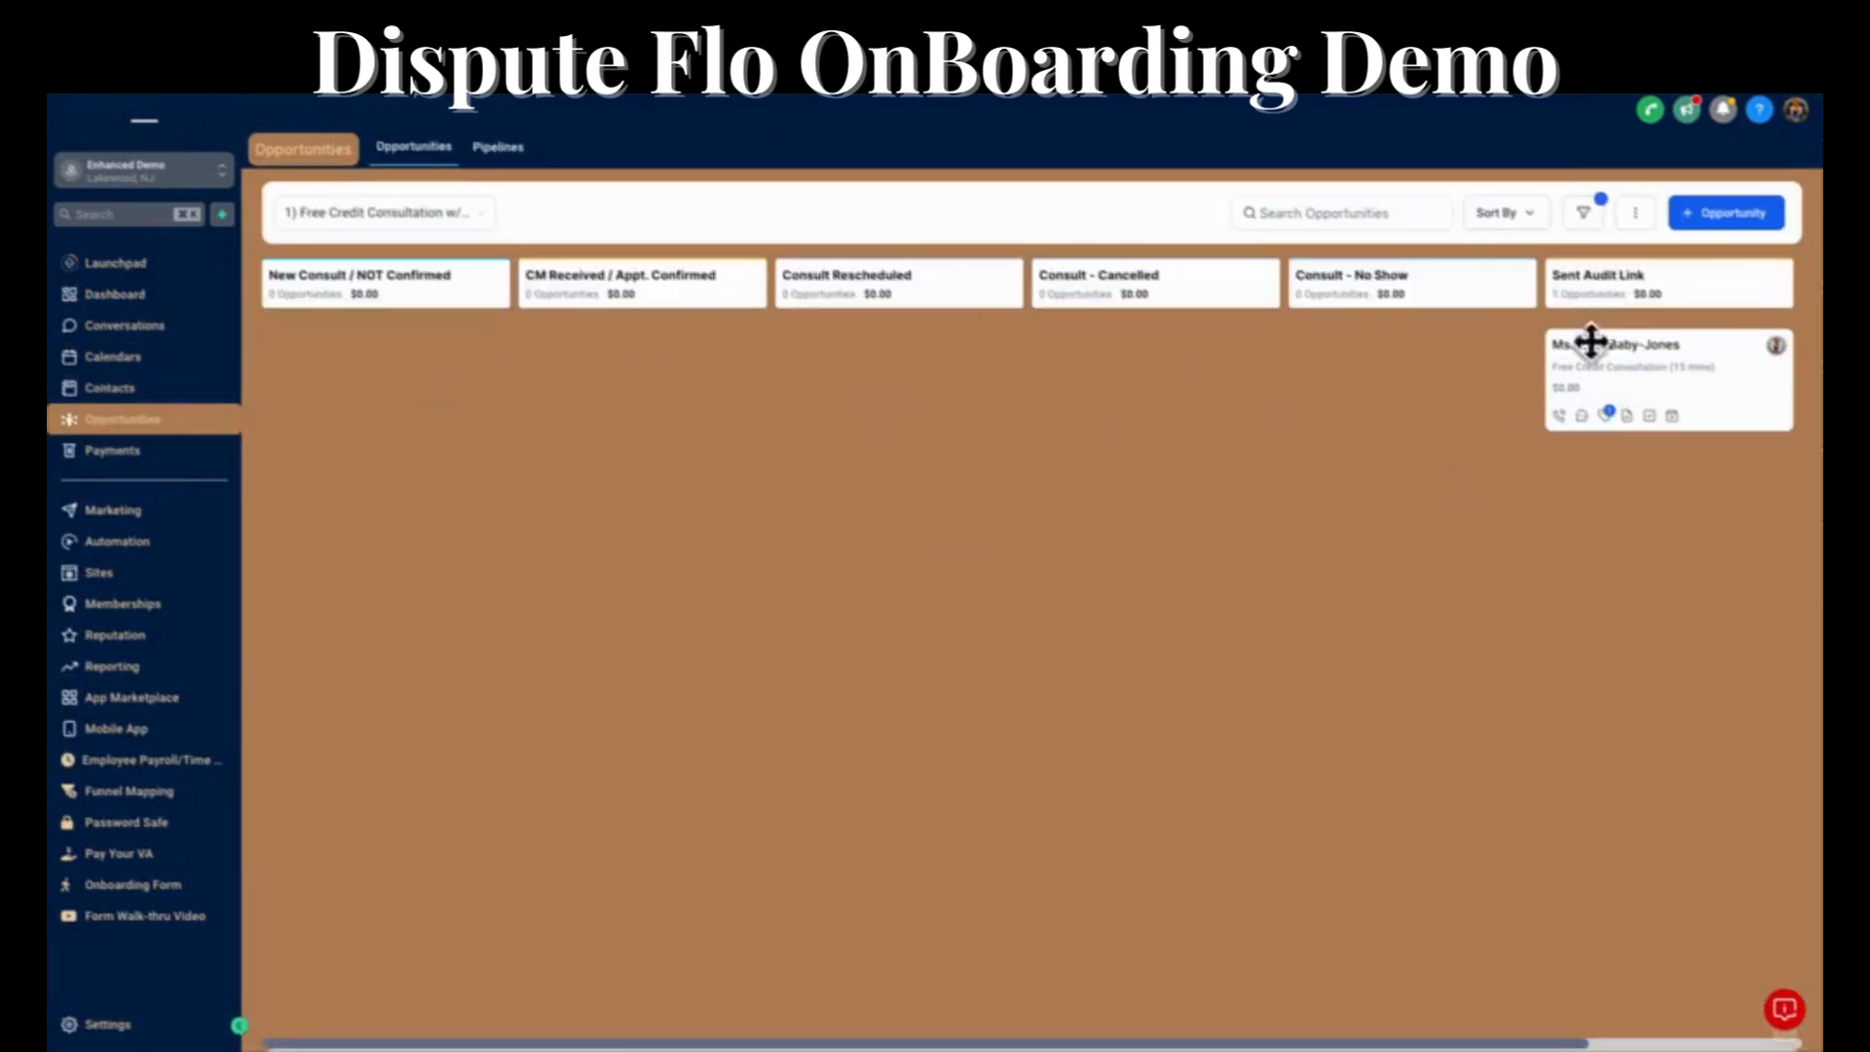
pyautogui.hscroll(3, 1594, 383)
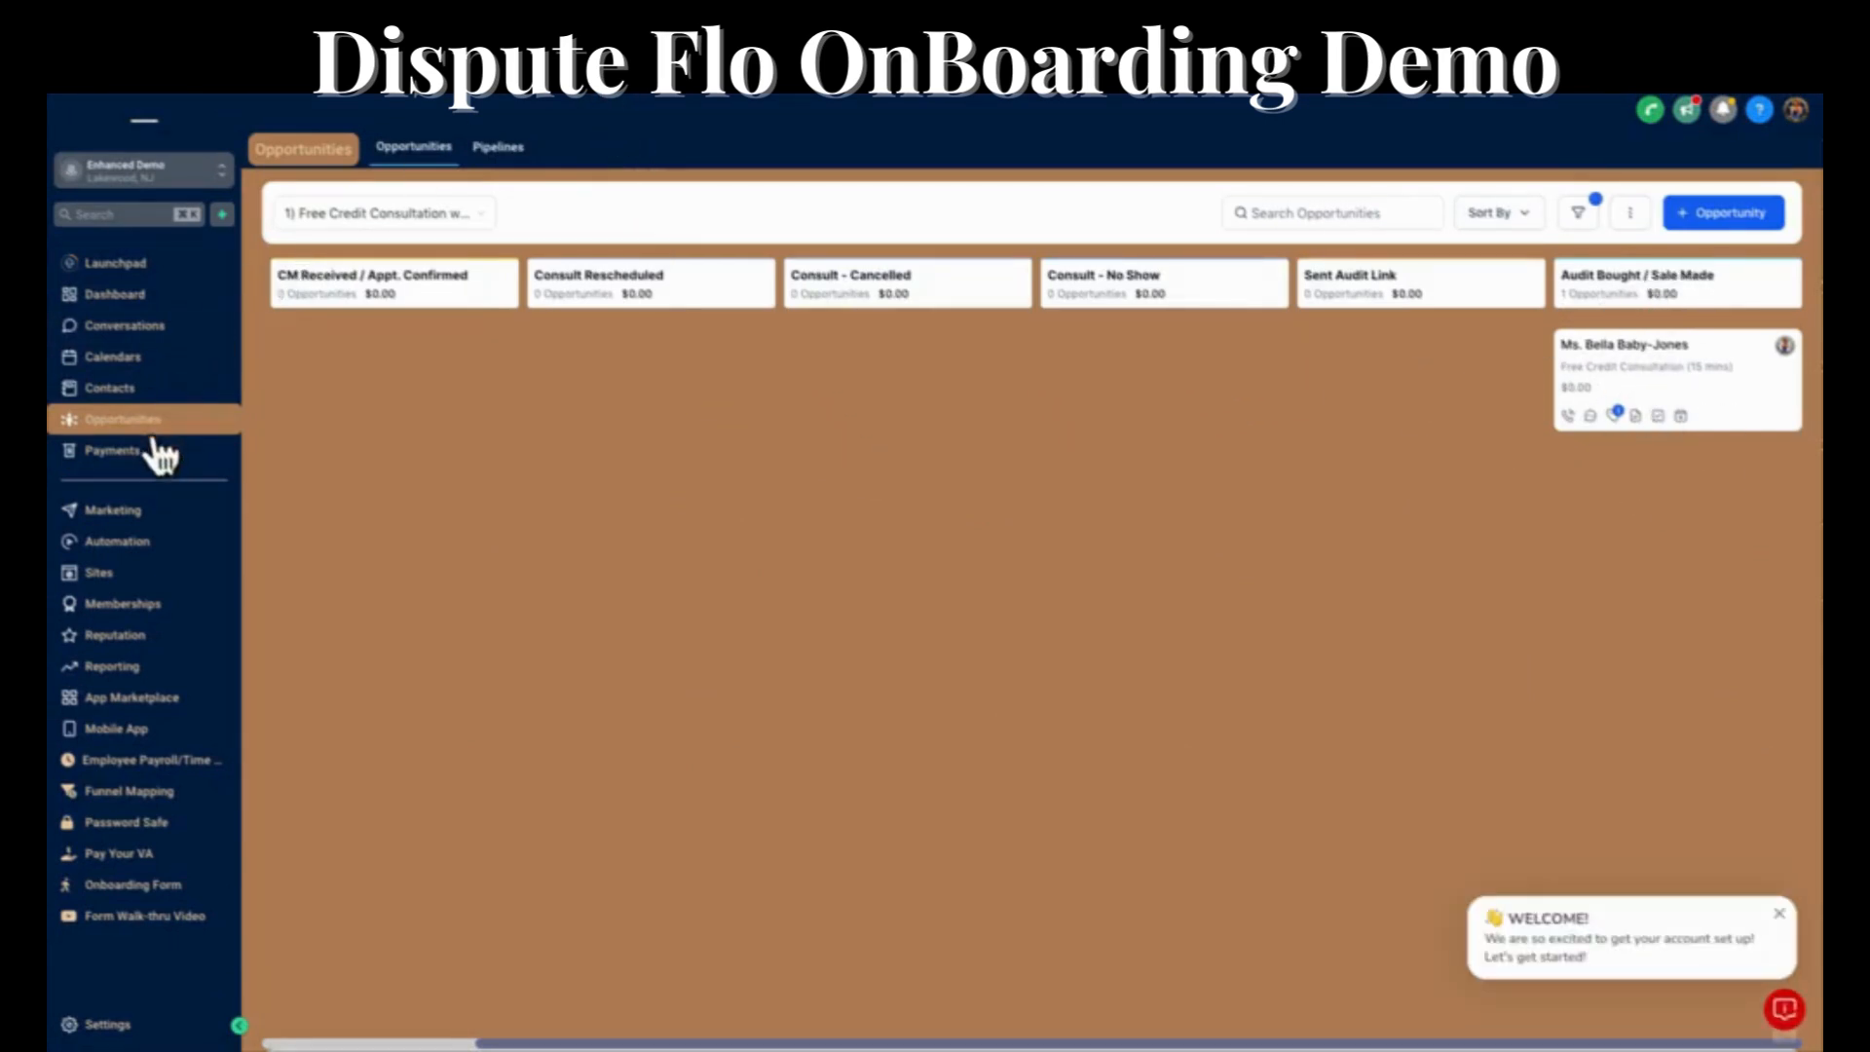
pyautogui.click(1605, 348)
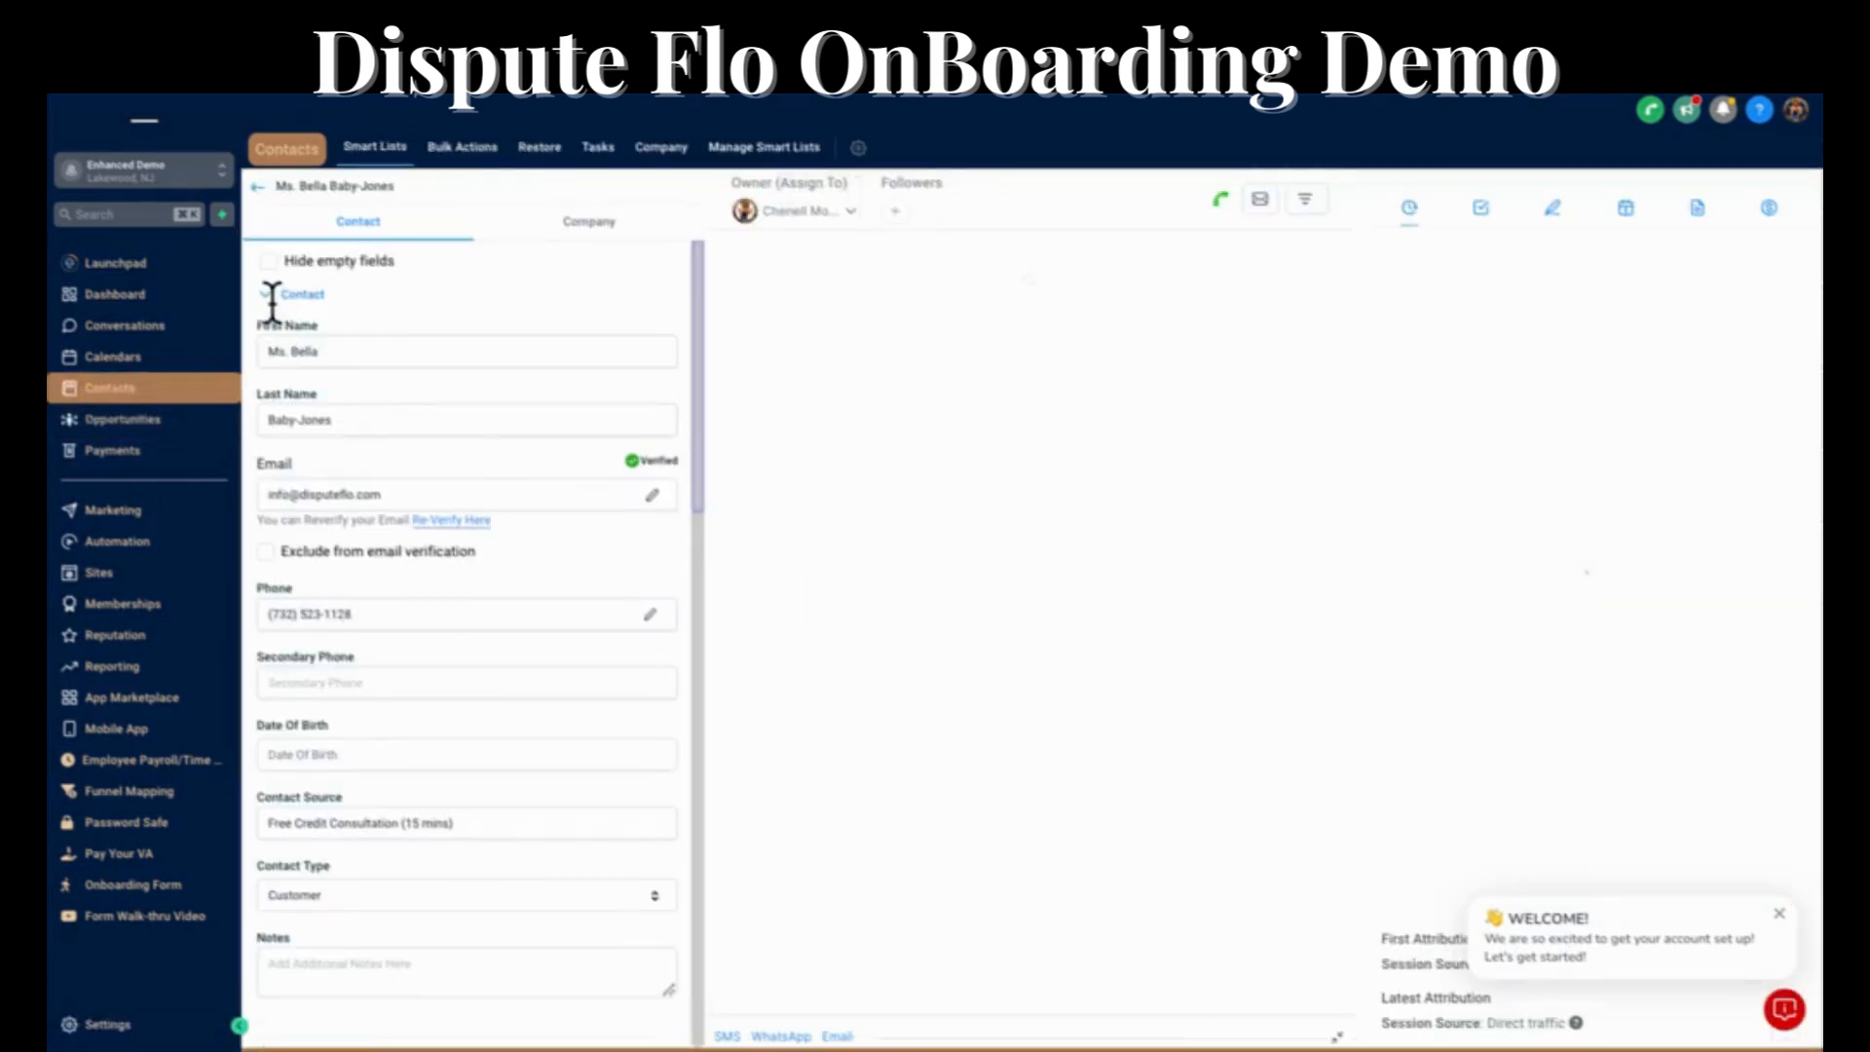
# Collapse the contact's Contact and Free Consult Credit Monitoring Details sections, and expand the Status section to review its fields.
pyautogui.click(267, 293)
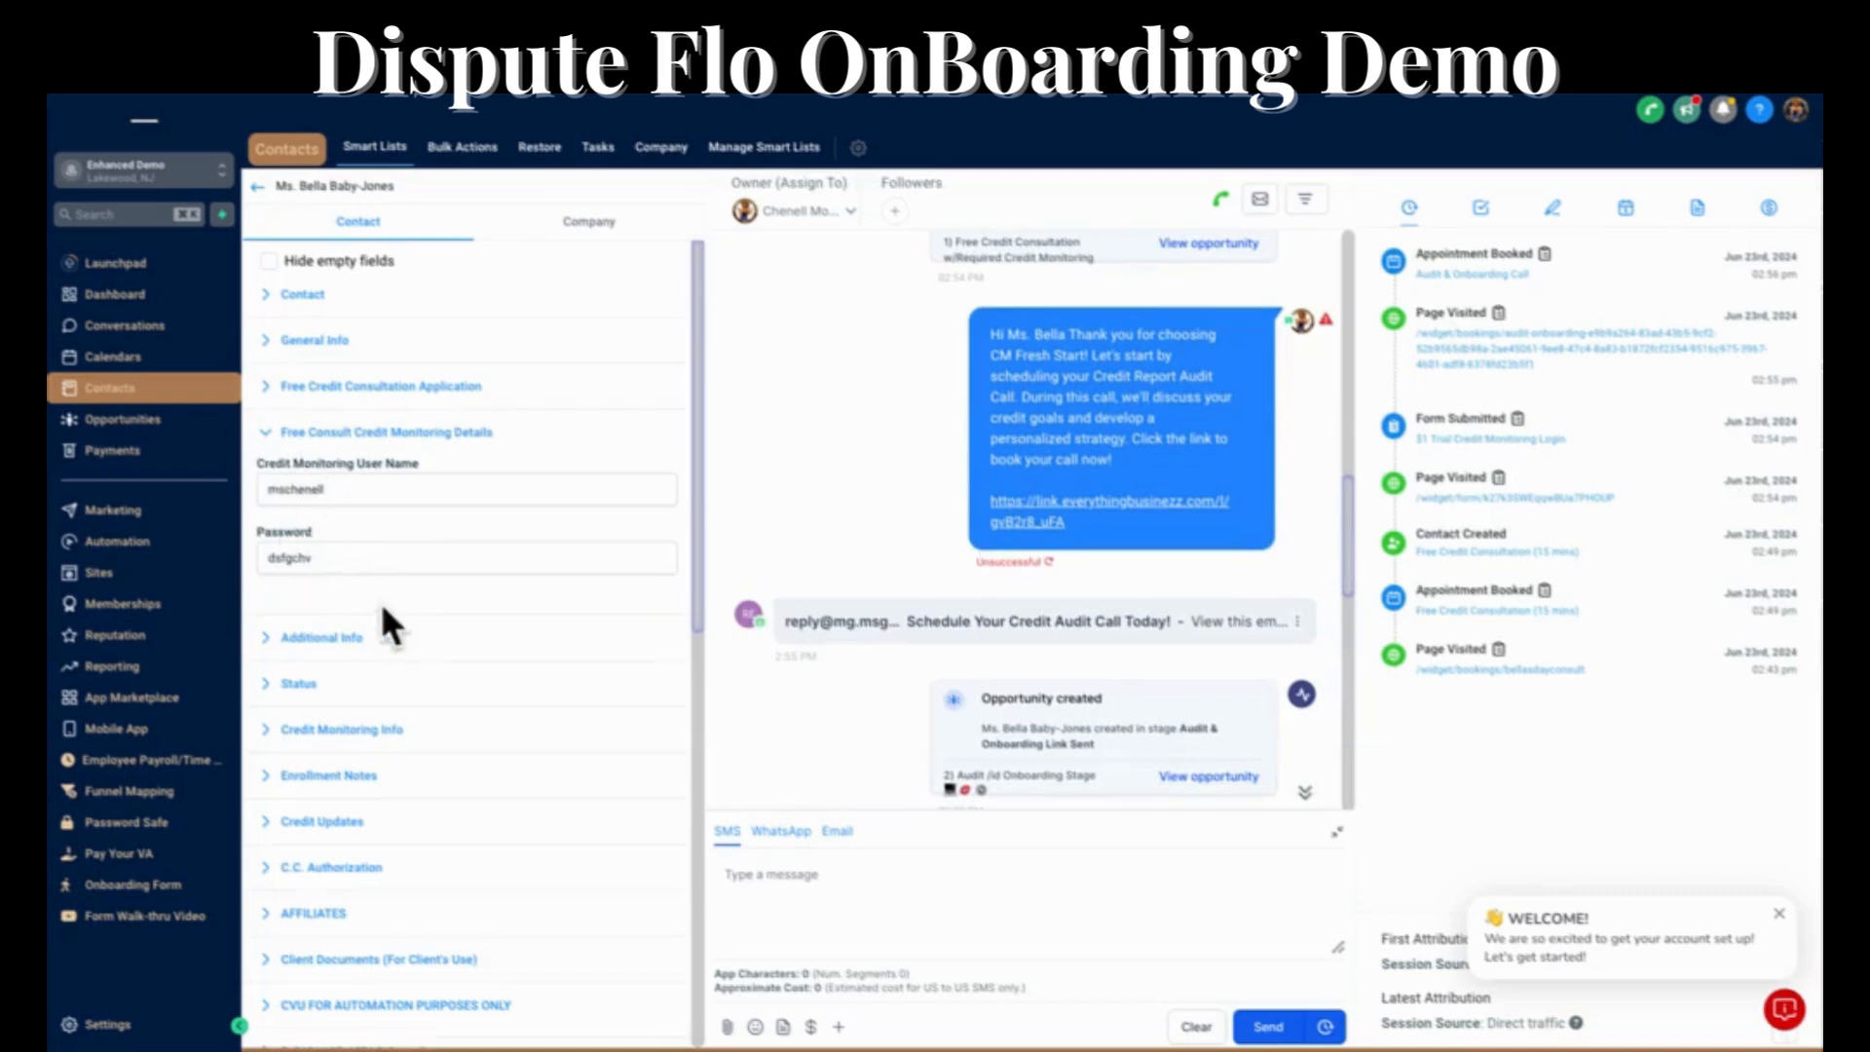
pyautogui.click(266, 436)
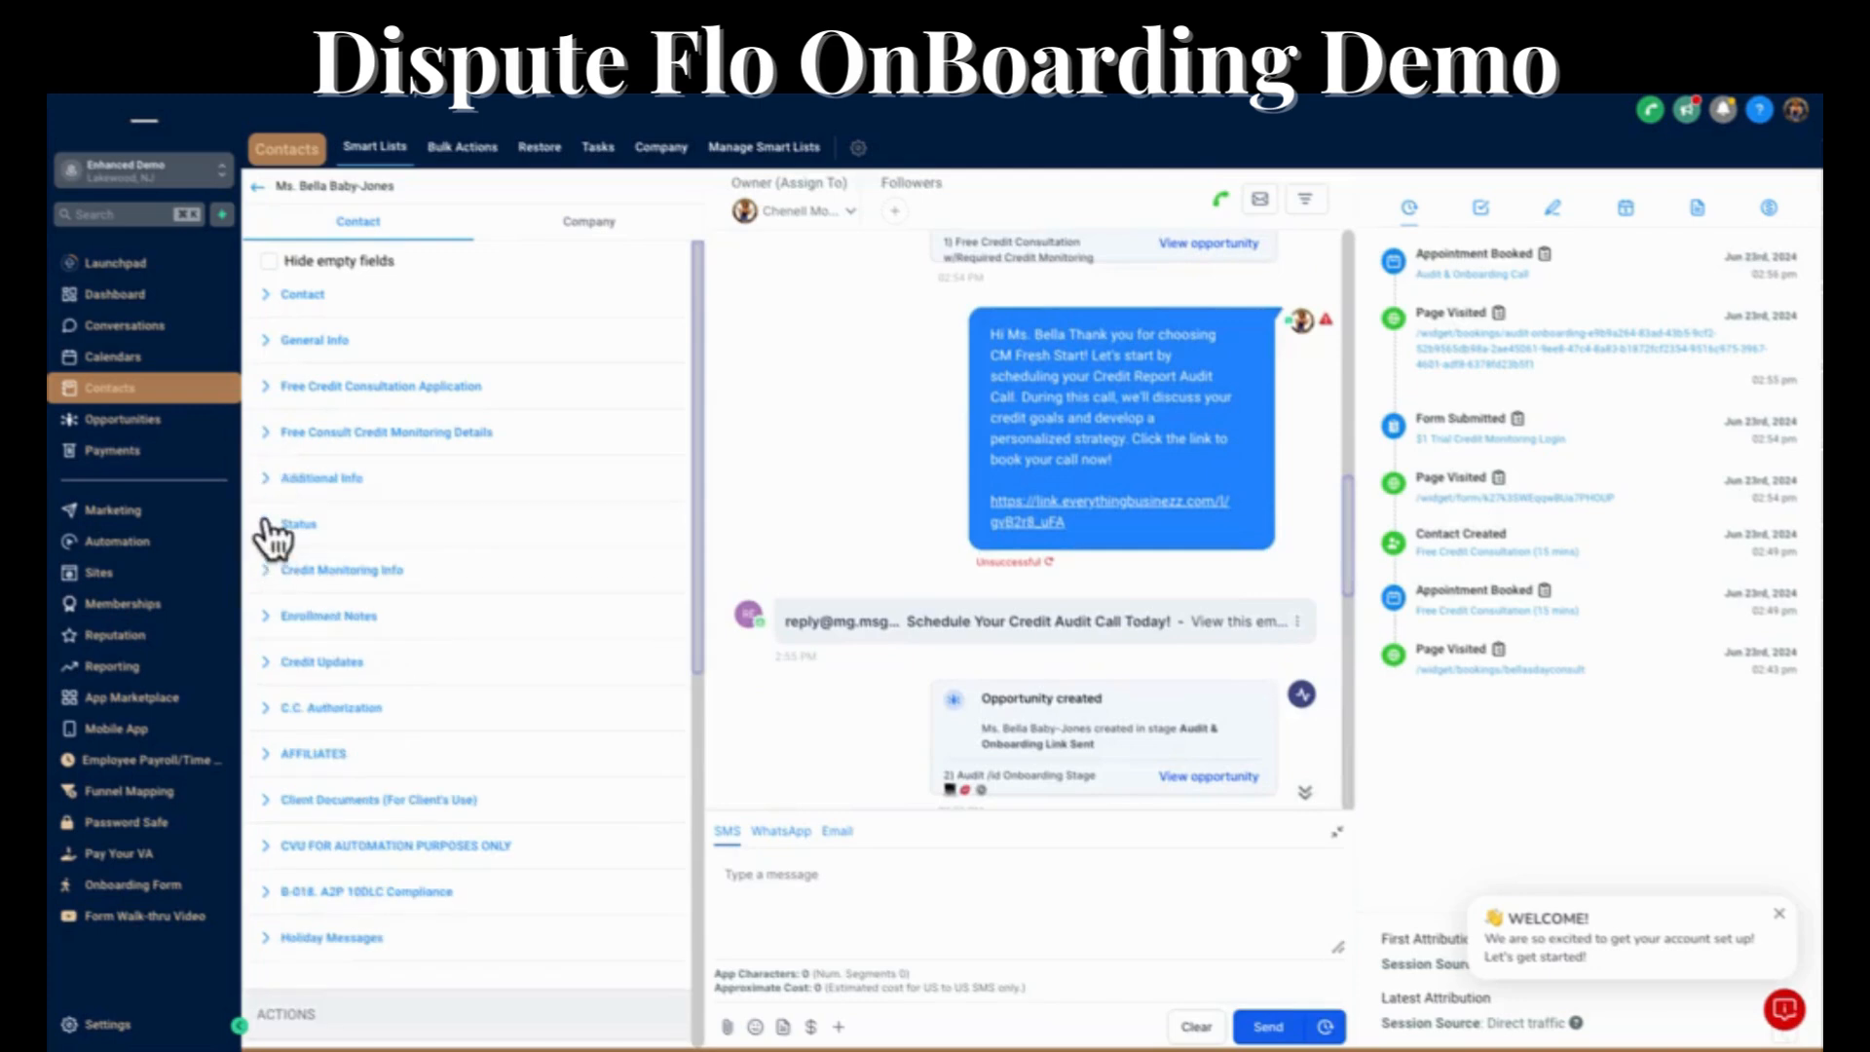
pyautogui.click(282, 526)
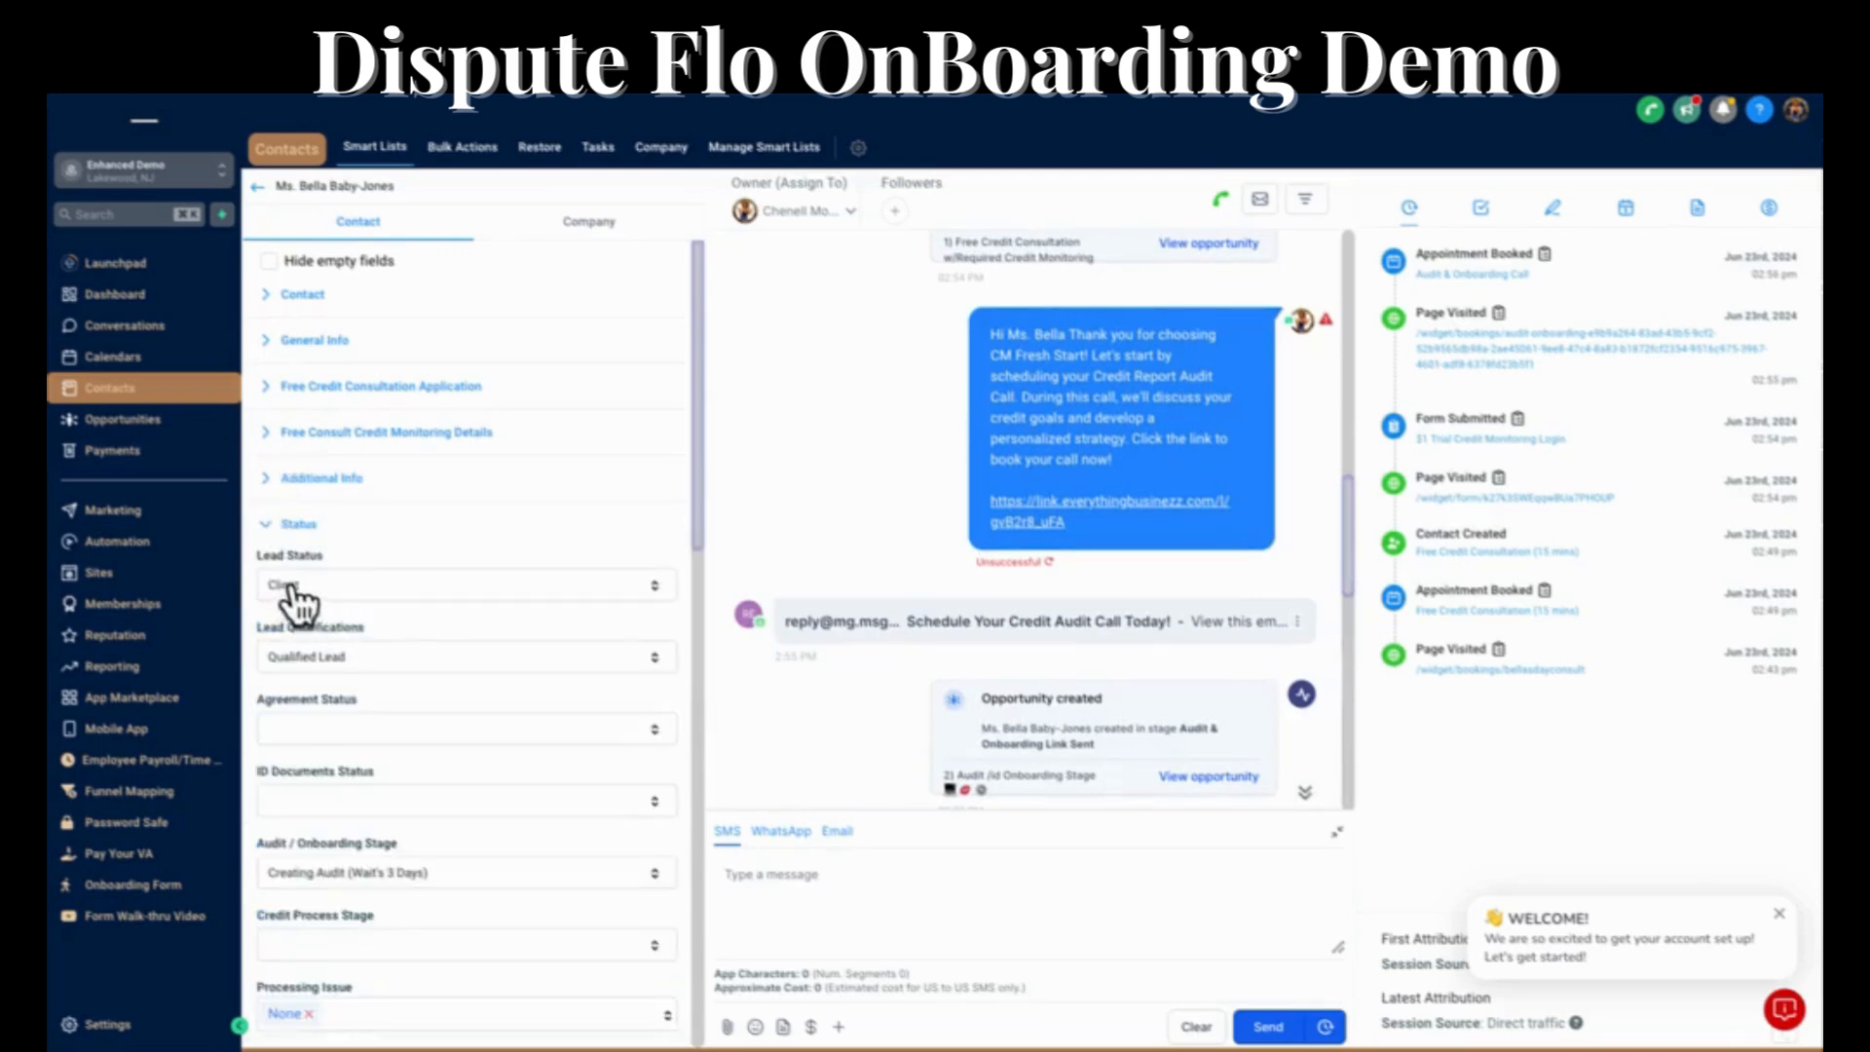
pyautogui.scroll(-3, 405, 741)
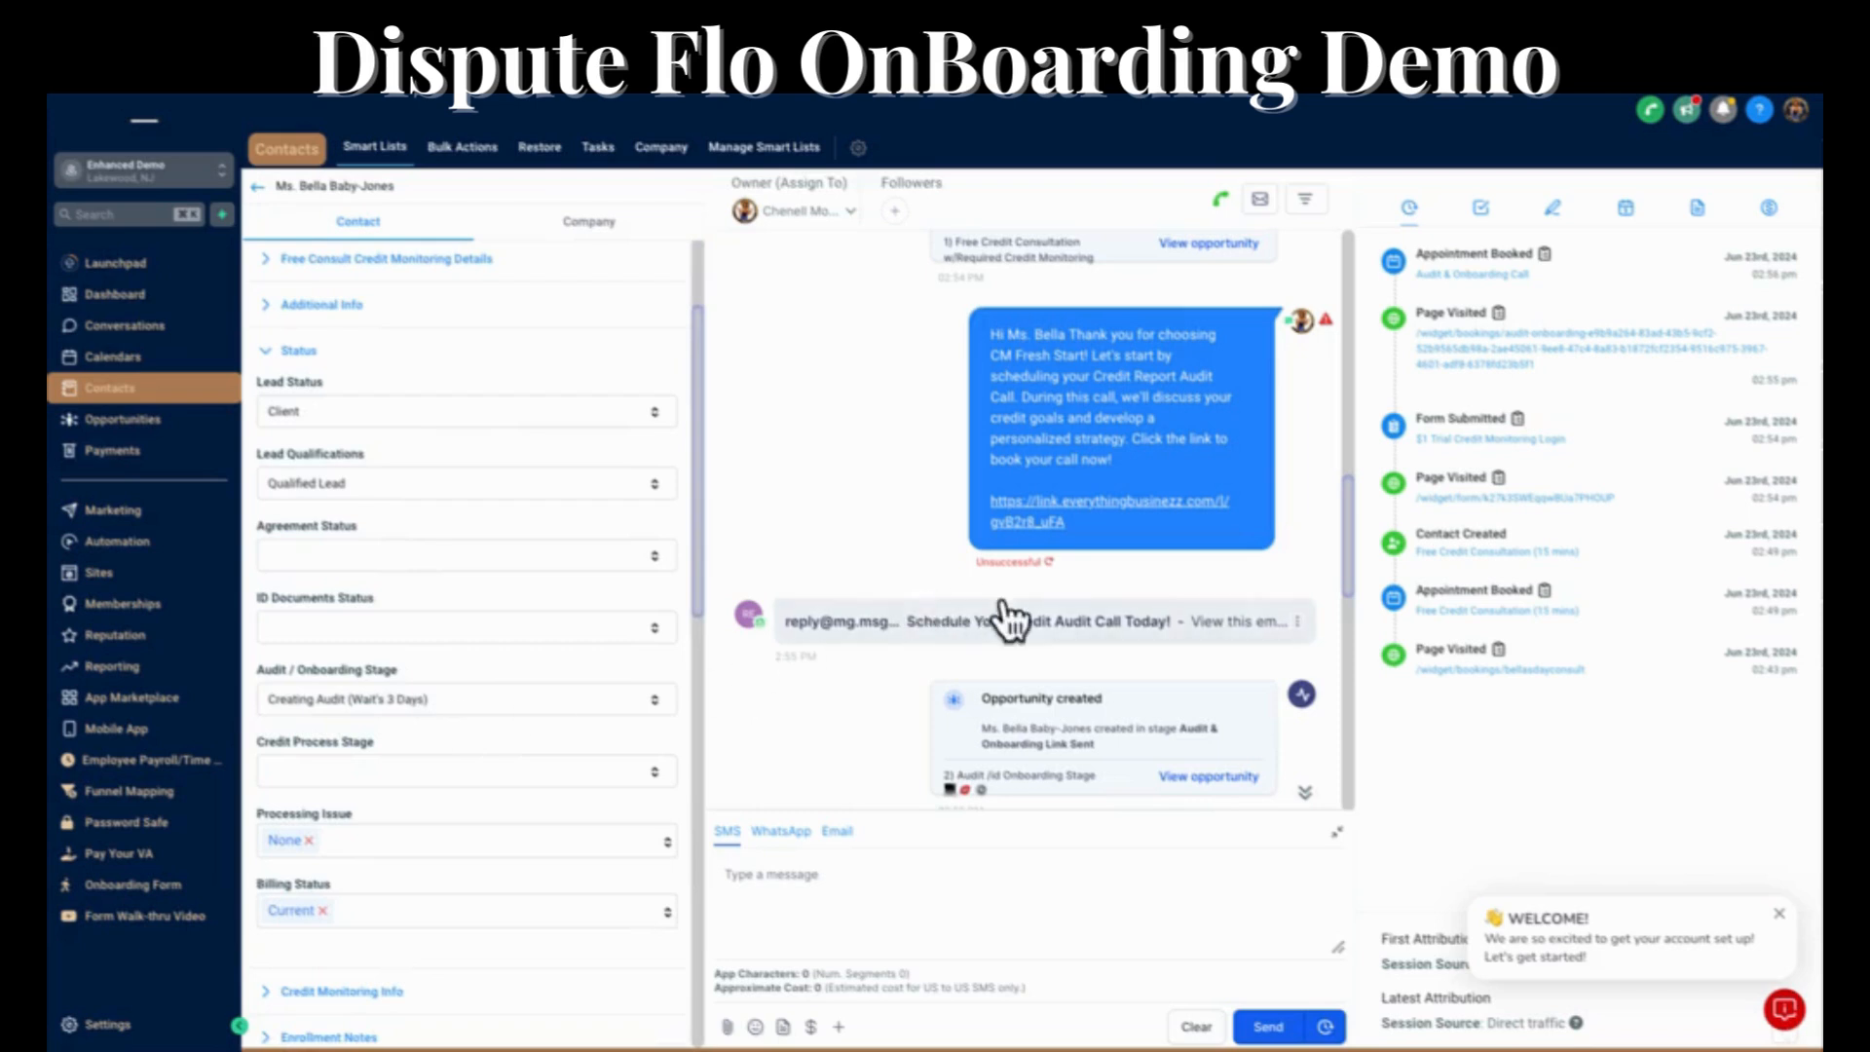
# Review the opportunity and appointment updates in the contact's conversation and expand the Pay Per Delete Credit Repair Contracts email.
pyautogui.scroll(-4, 1005, 609)
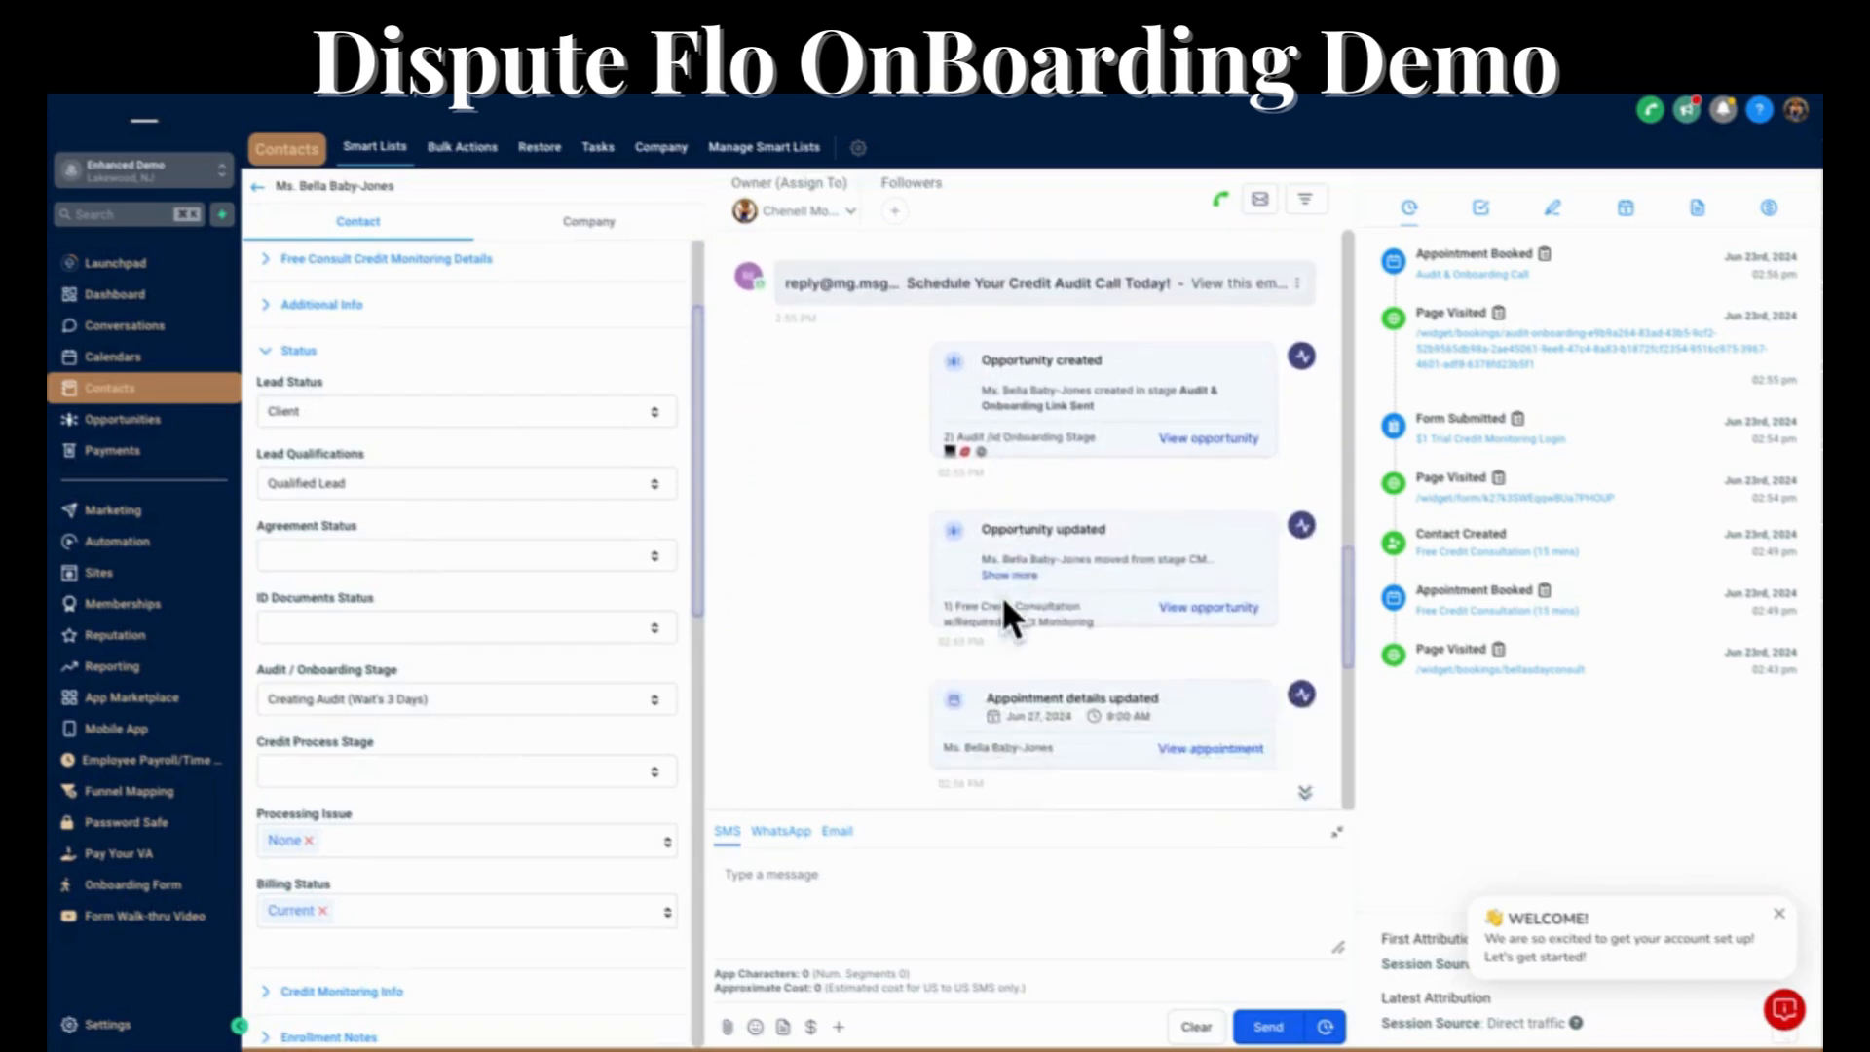
pyautogui.scroll(-3, 1003, 601)
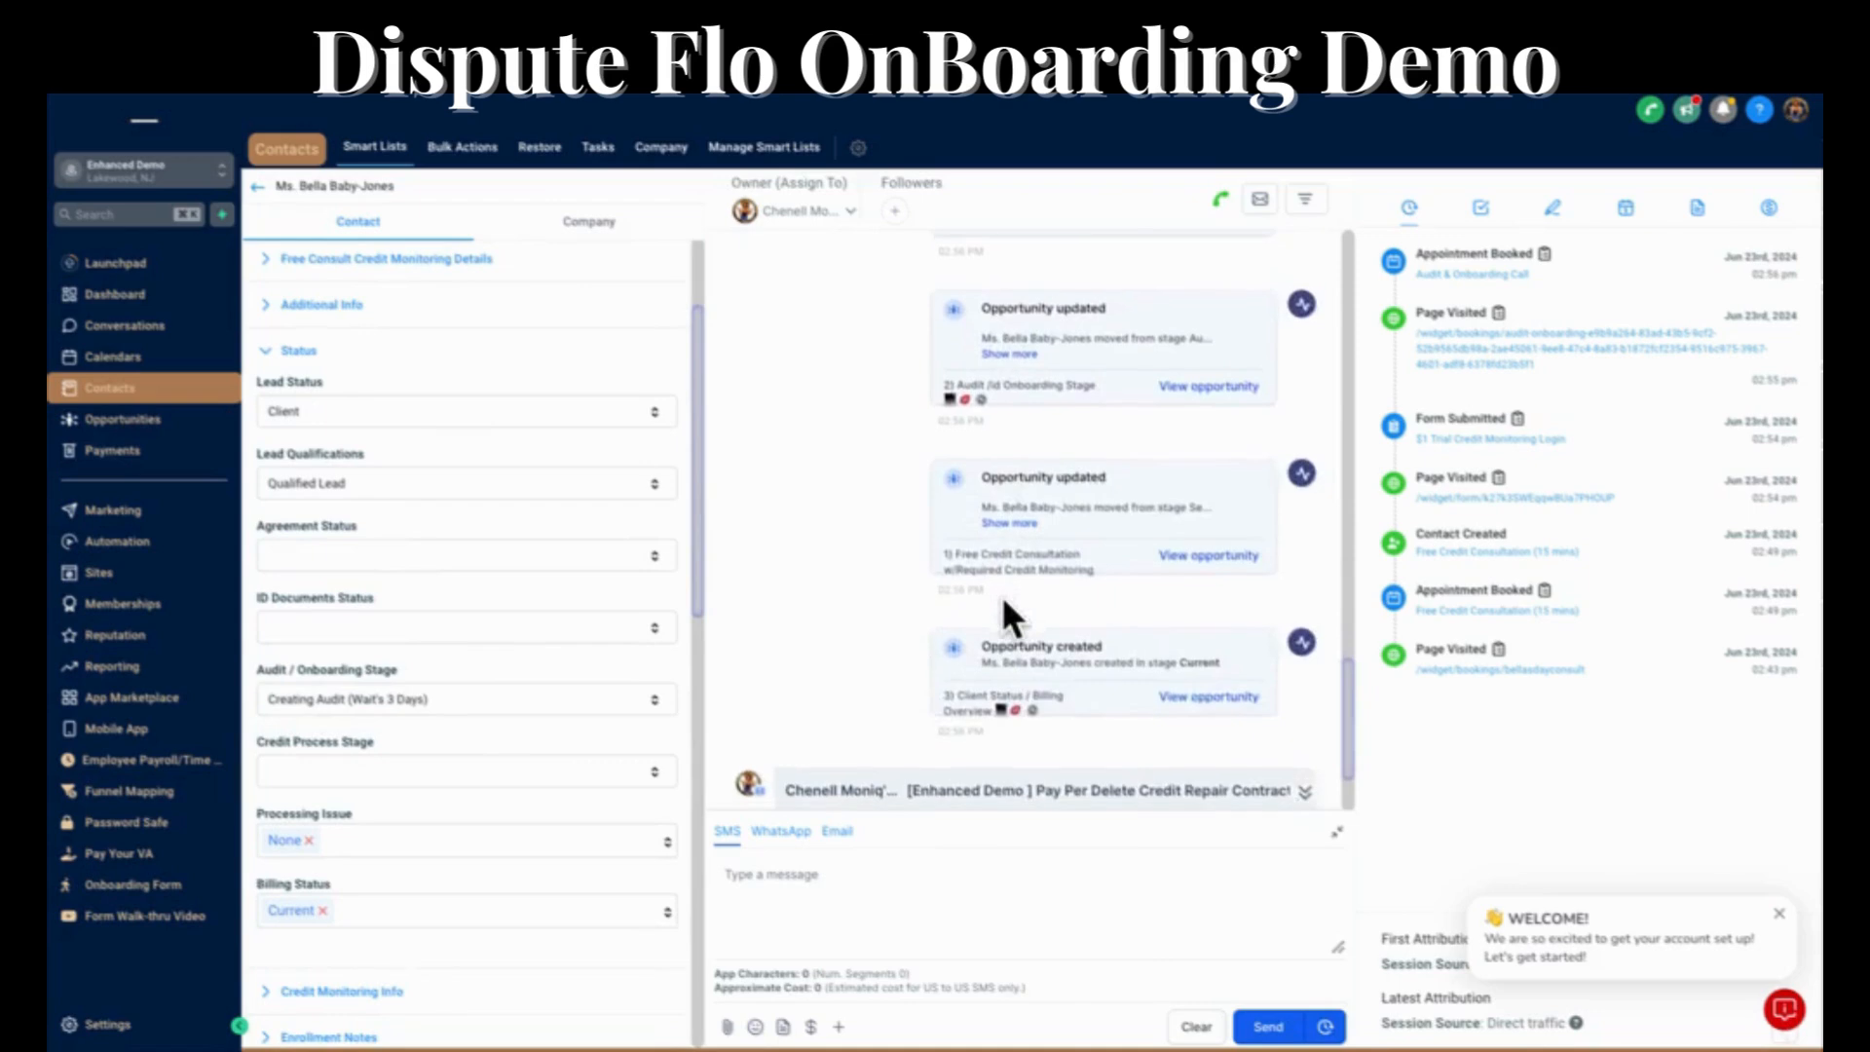
pyautogui.scroll(-2, 1001, 594)
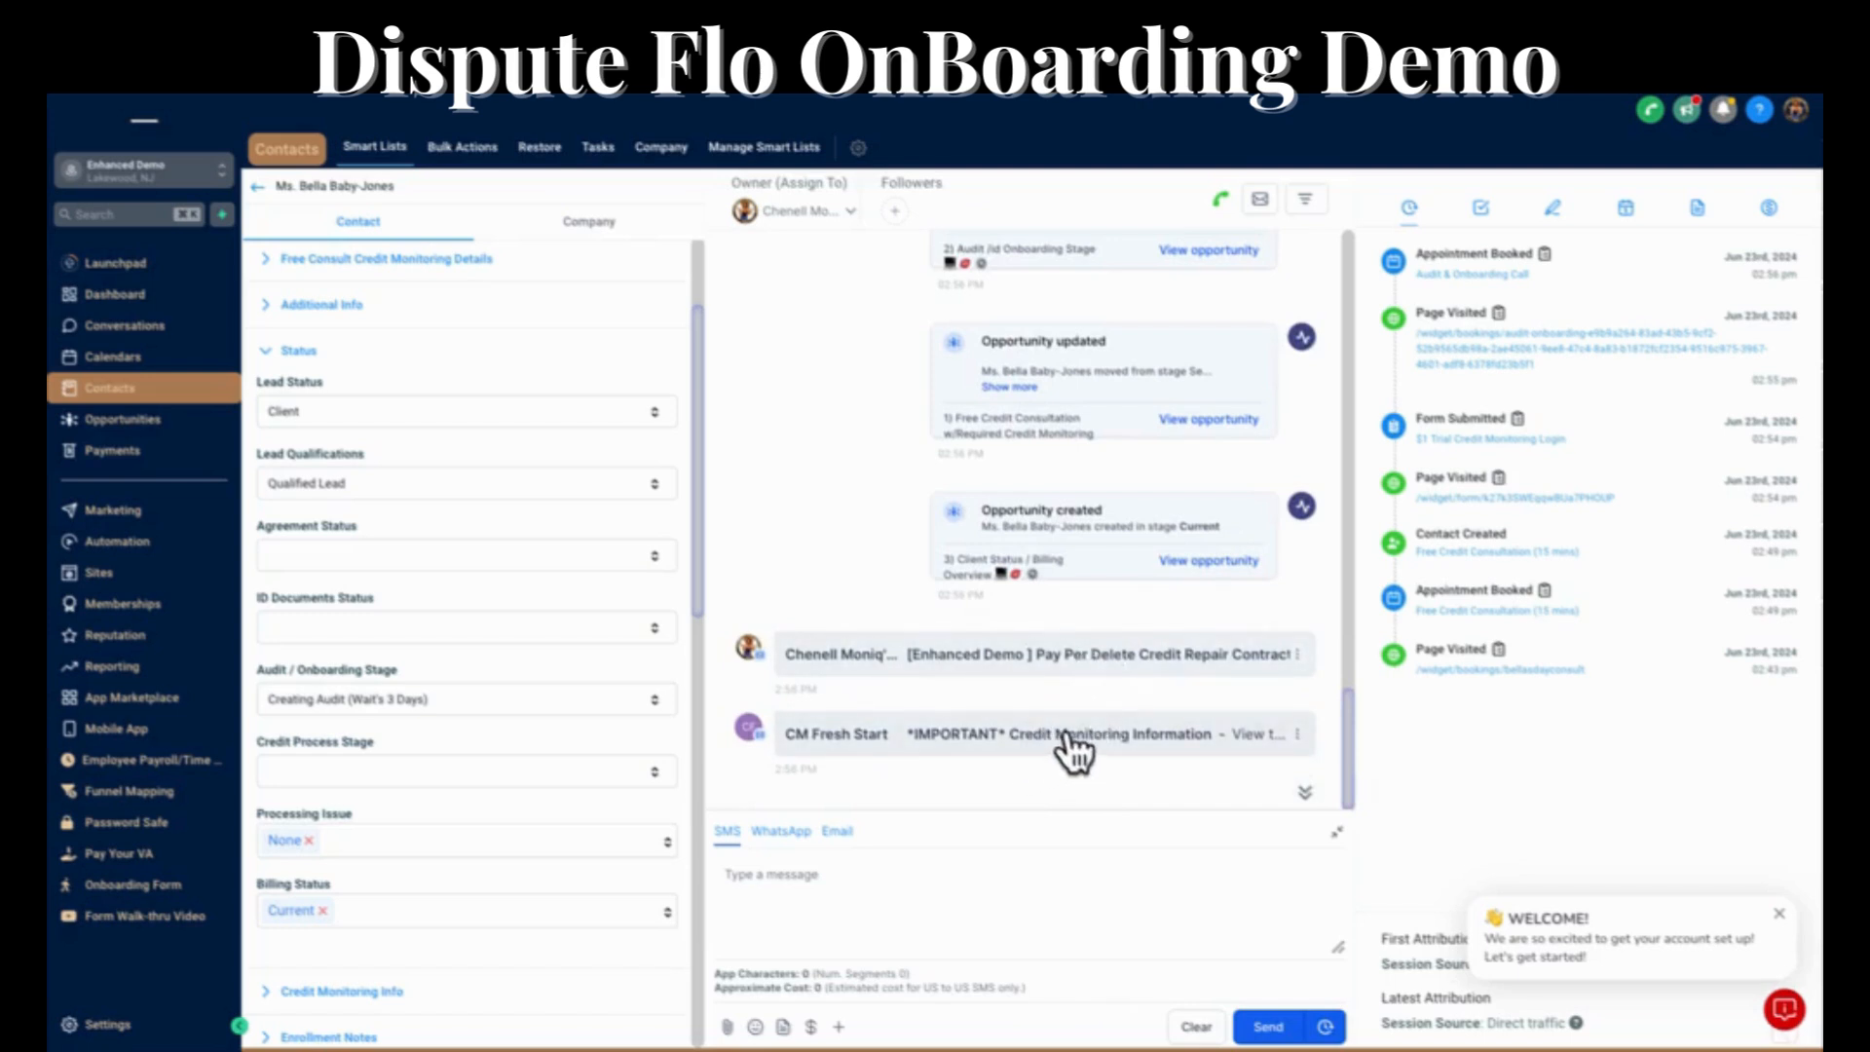
pyautogui.click(1093, 666)
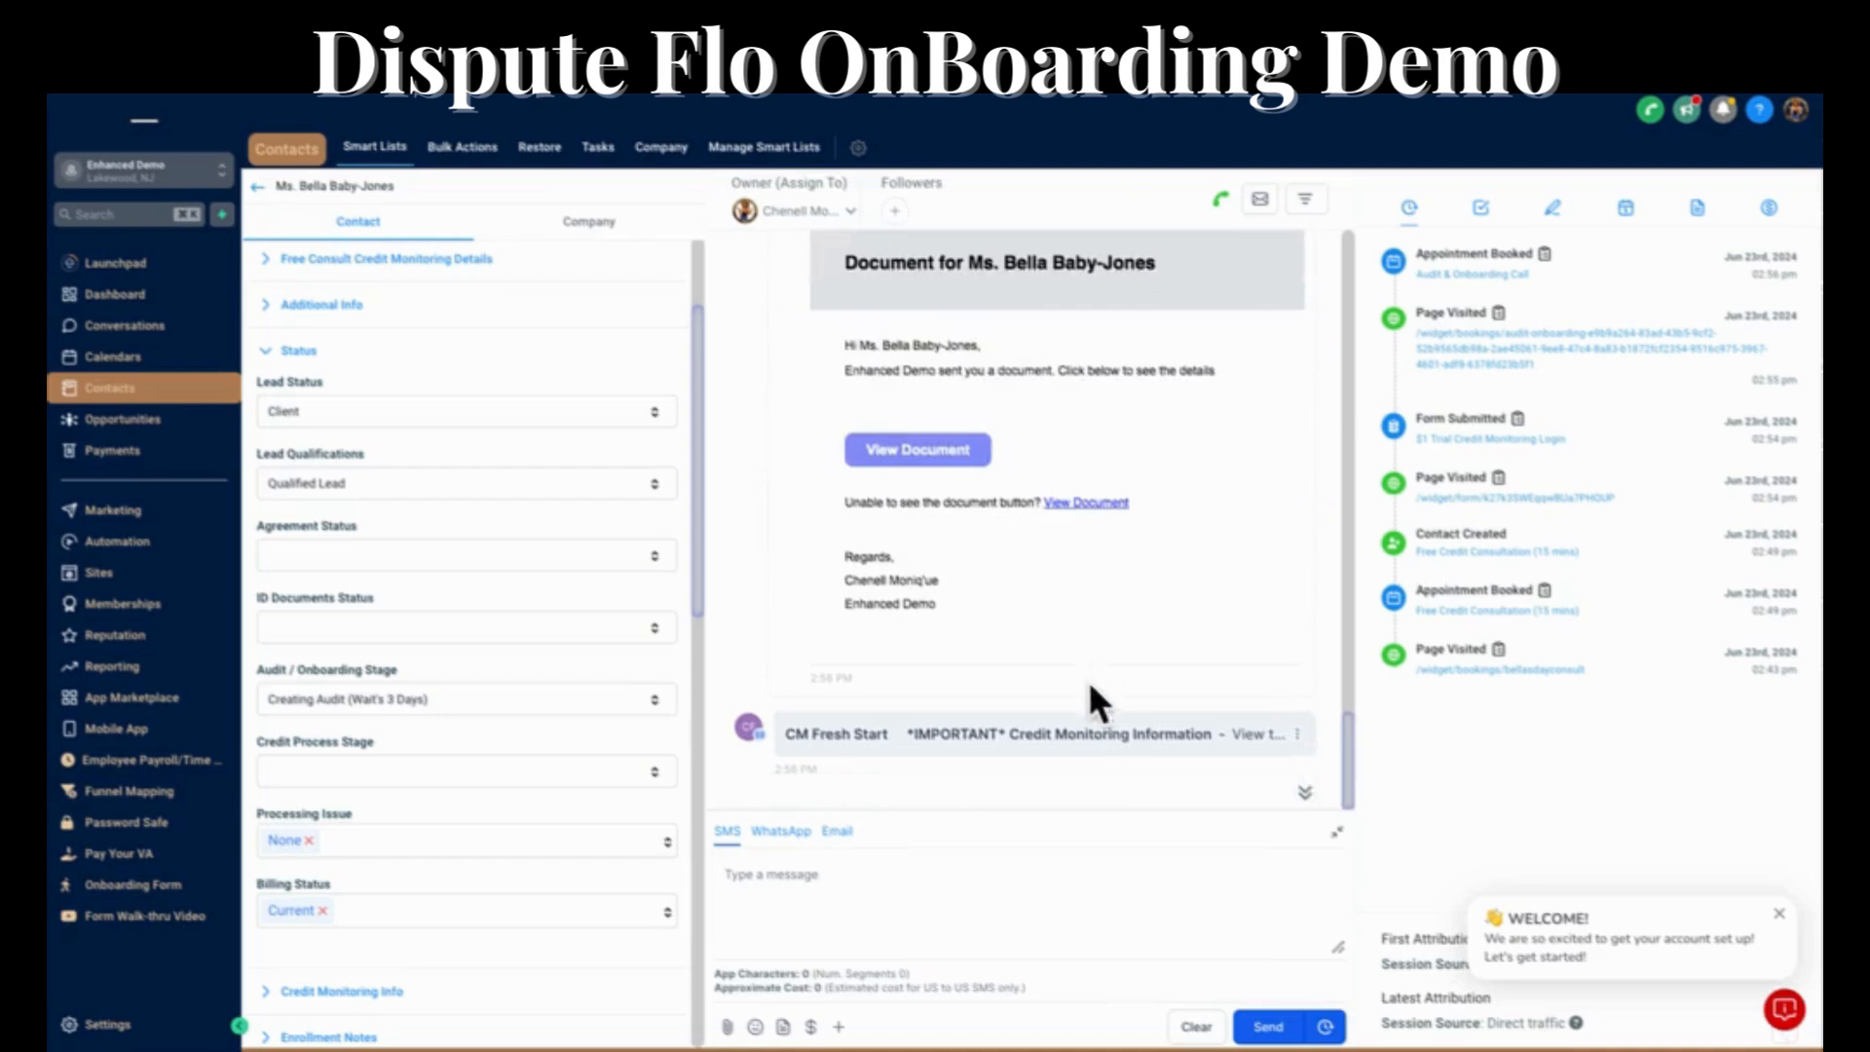
# Expand the "*IMPORTANT* Credit Monitoring Information" email in the conversation and read through it.
pyautogui.click(1089, 738)
pyautogui.scroll(-5, 1085, 601)
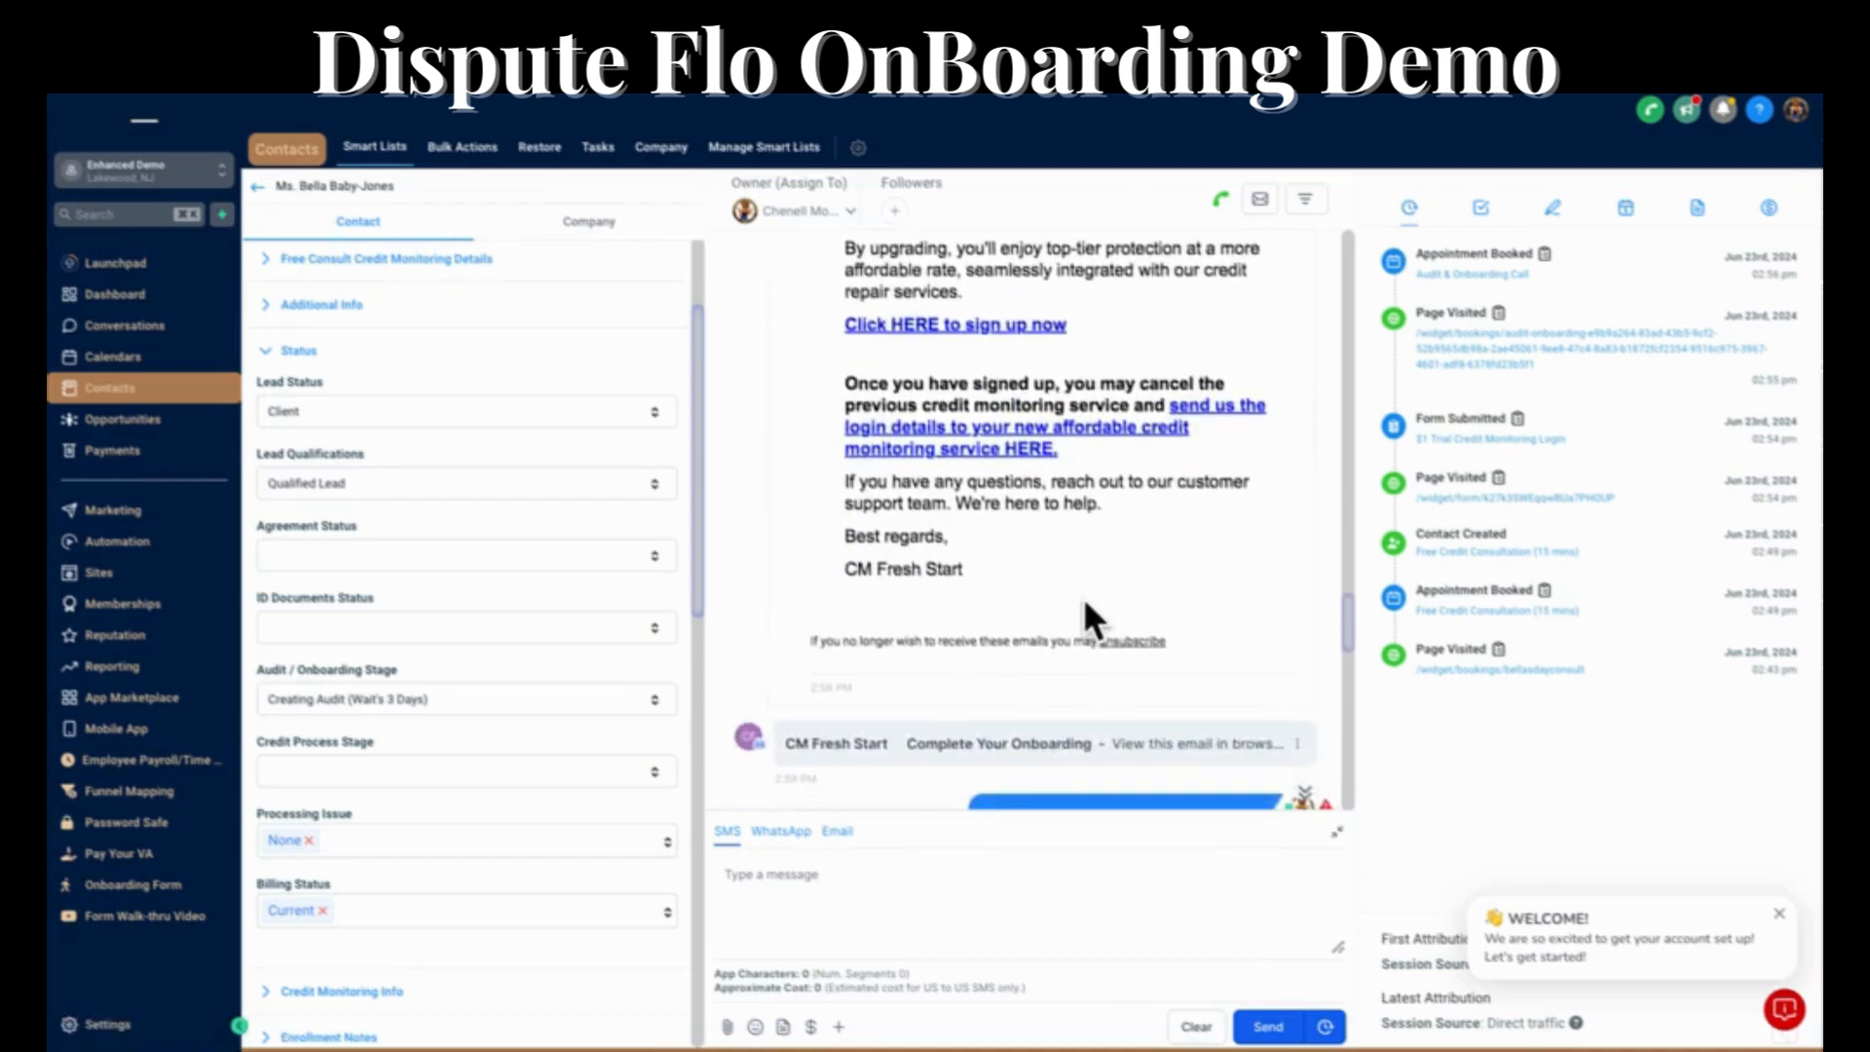
pyautogui.scroll(-3, 1083, 602)
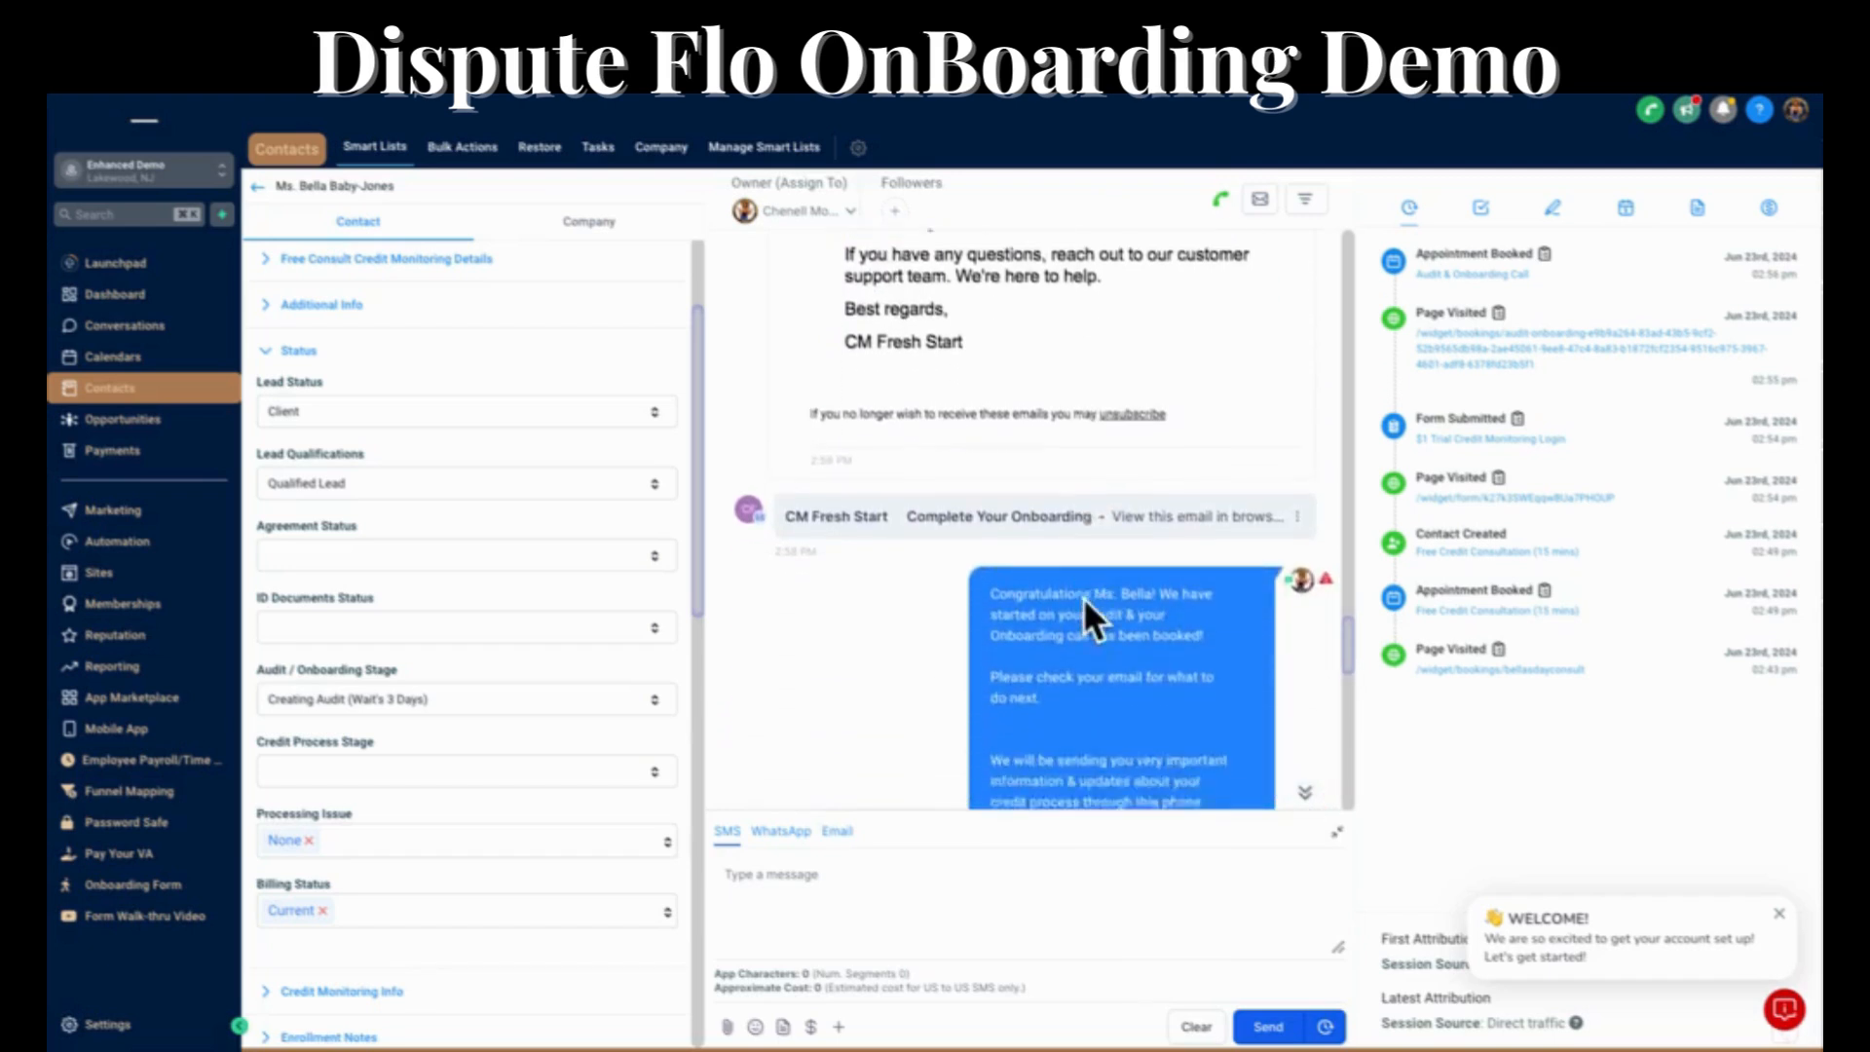
# Read the onboarding congratulations text message and expand the "Complete Your Onboarding" email in the conversation.
pyautogui.scroll(-2, 1083, 598)
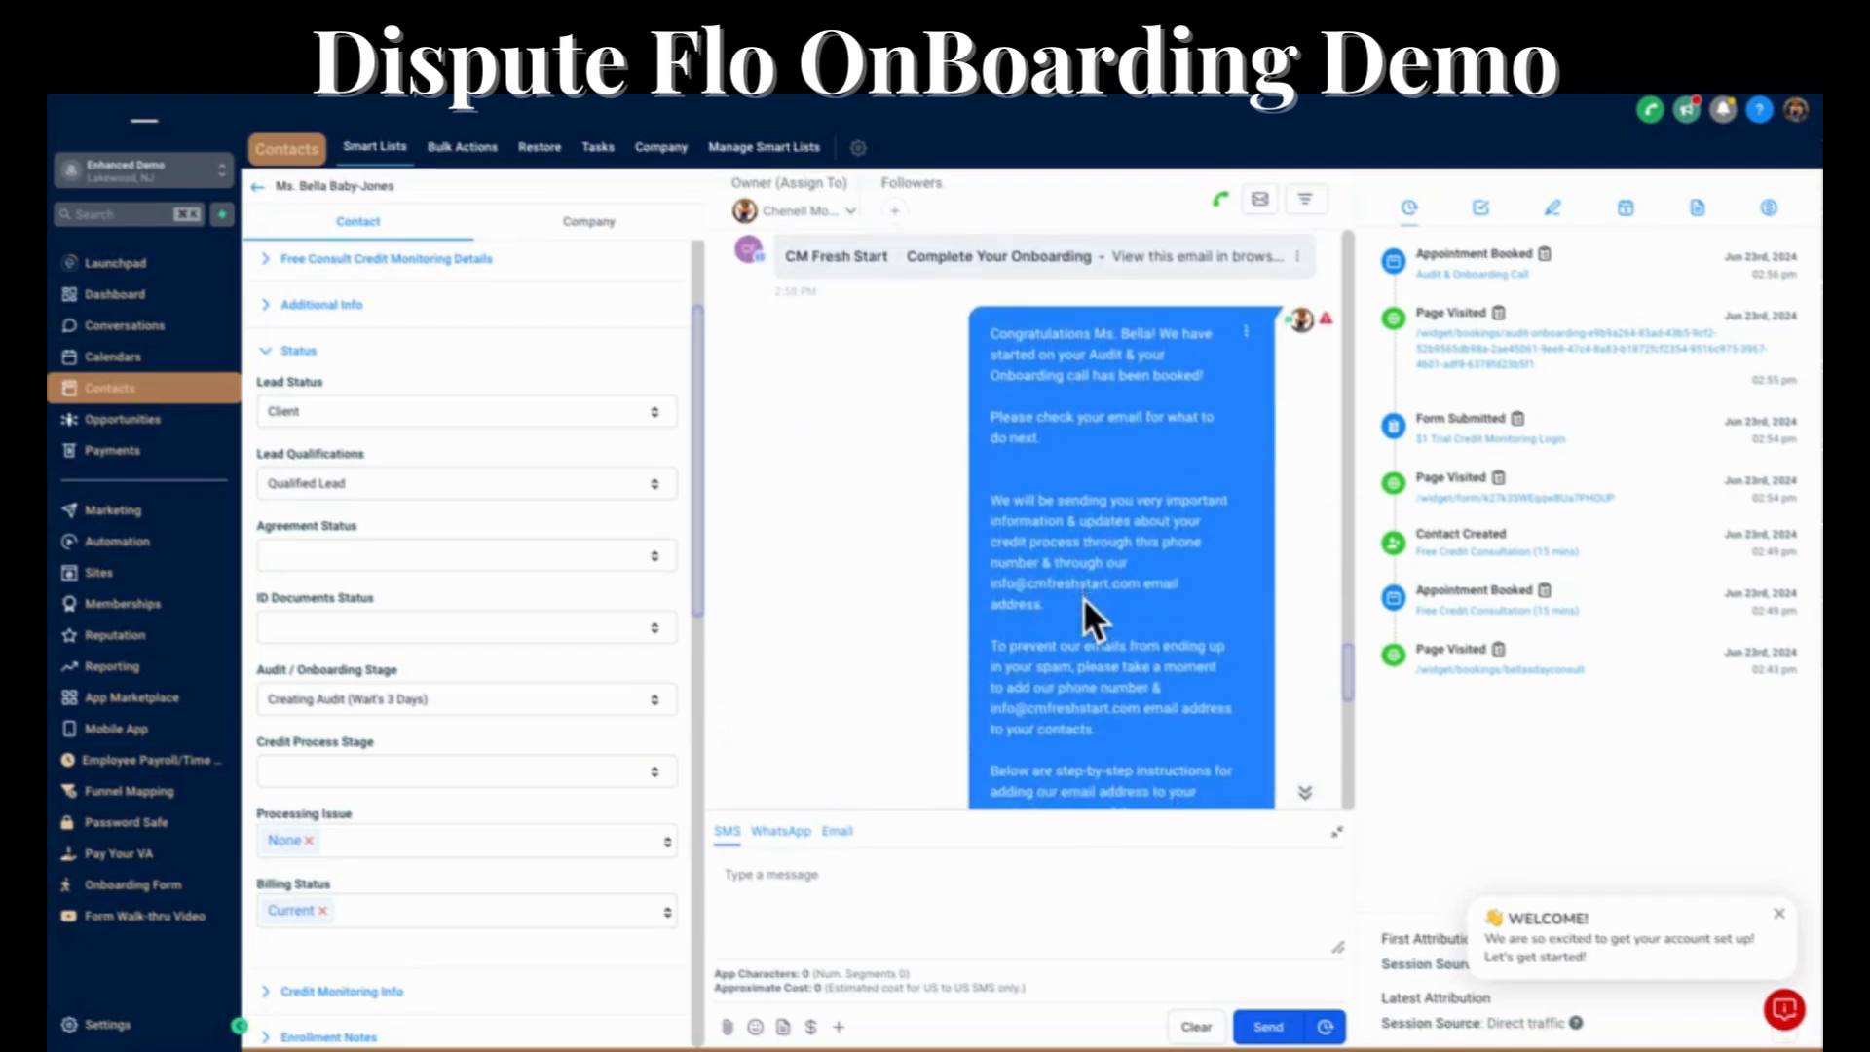
pyautogui.scroll(-6, 1059, 484)
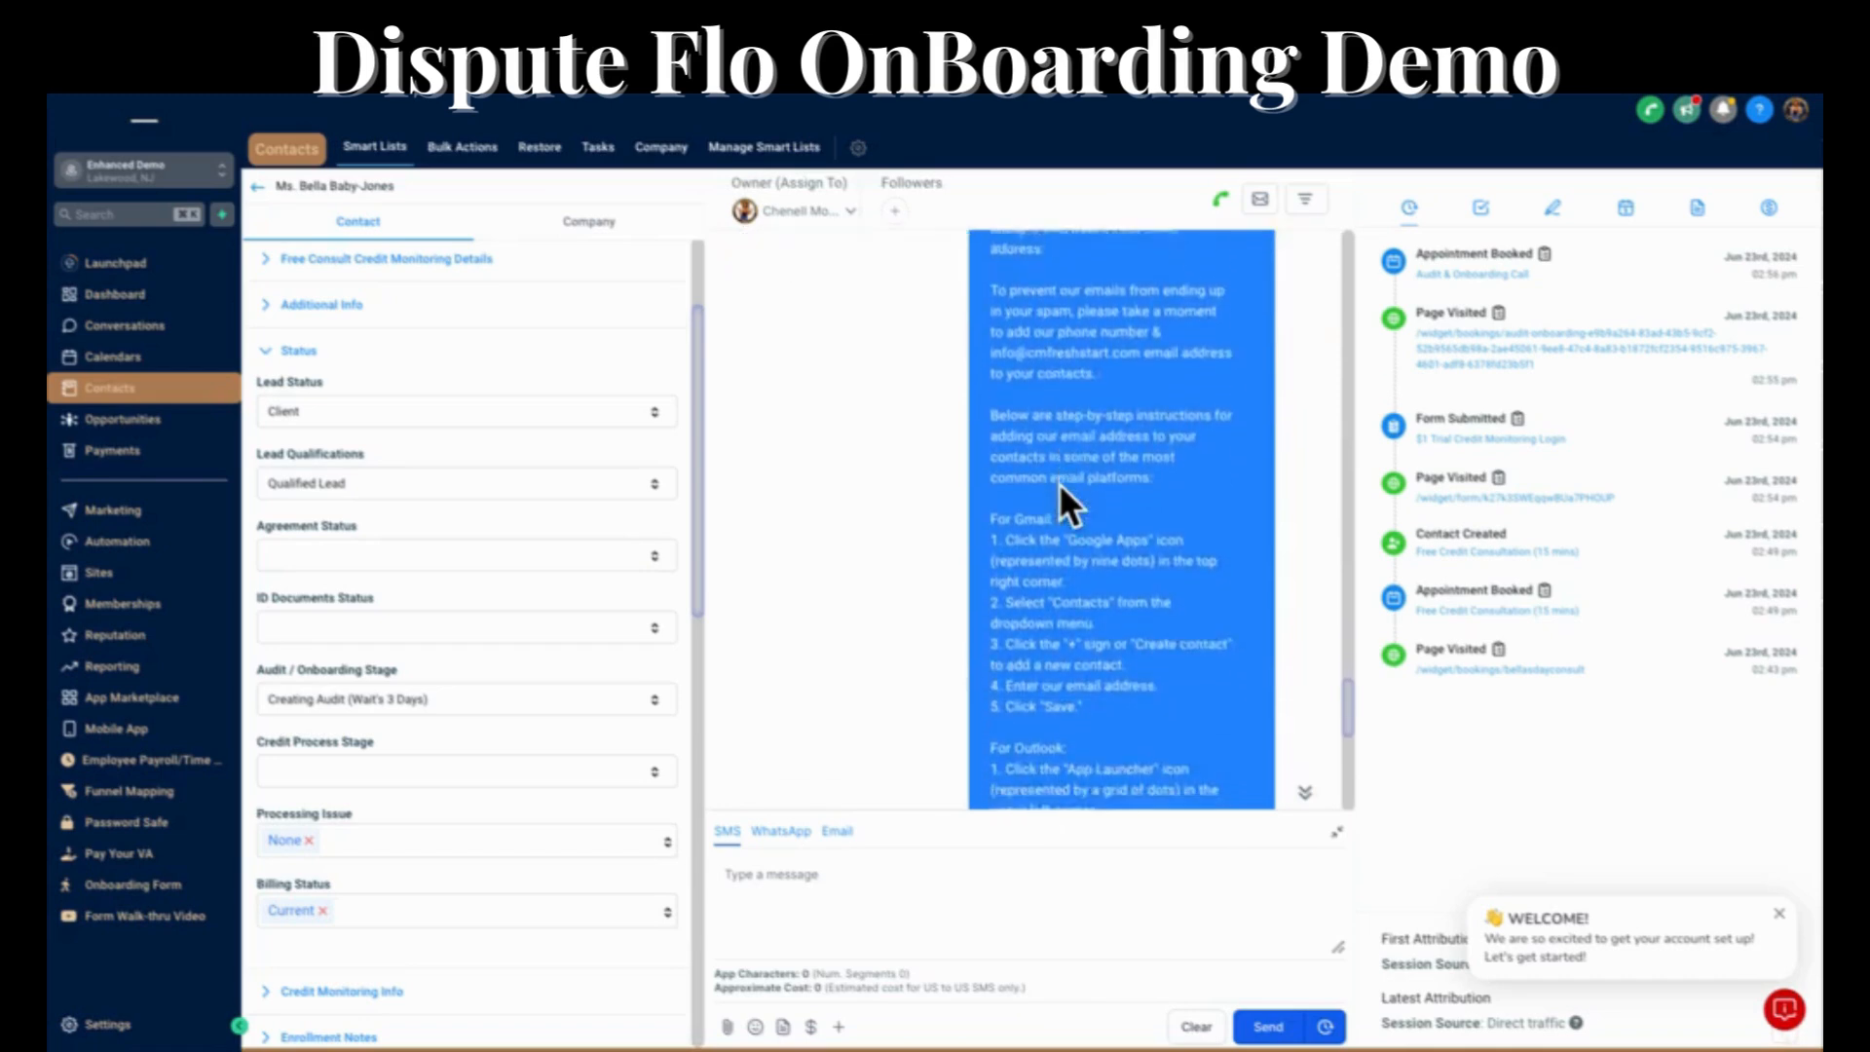
pyautogui.scroll(-5, 1060, 483)
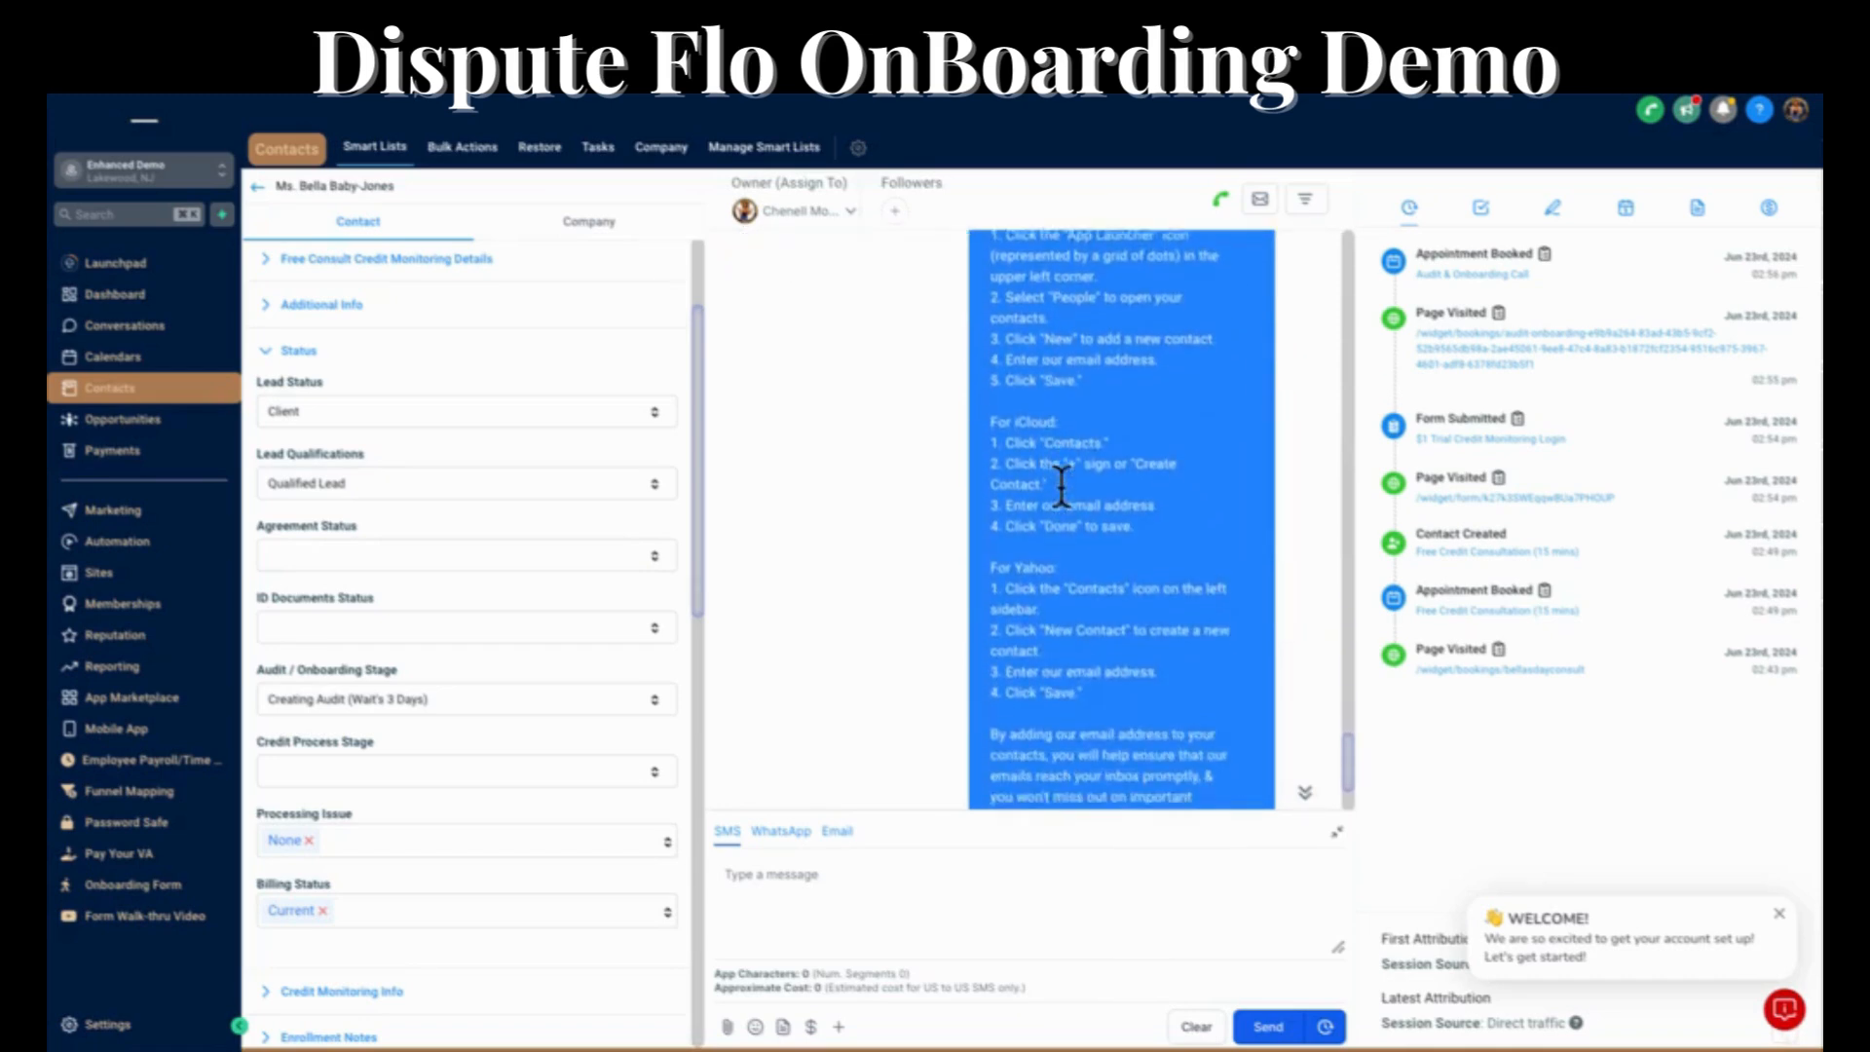
pyautogui.scroll(15, 1062, 484)
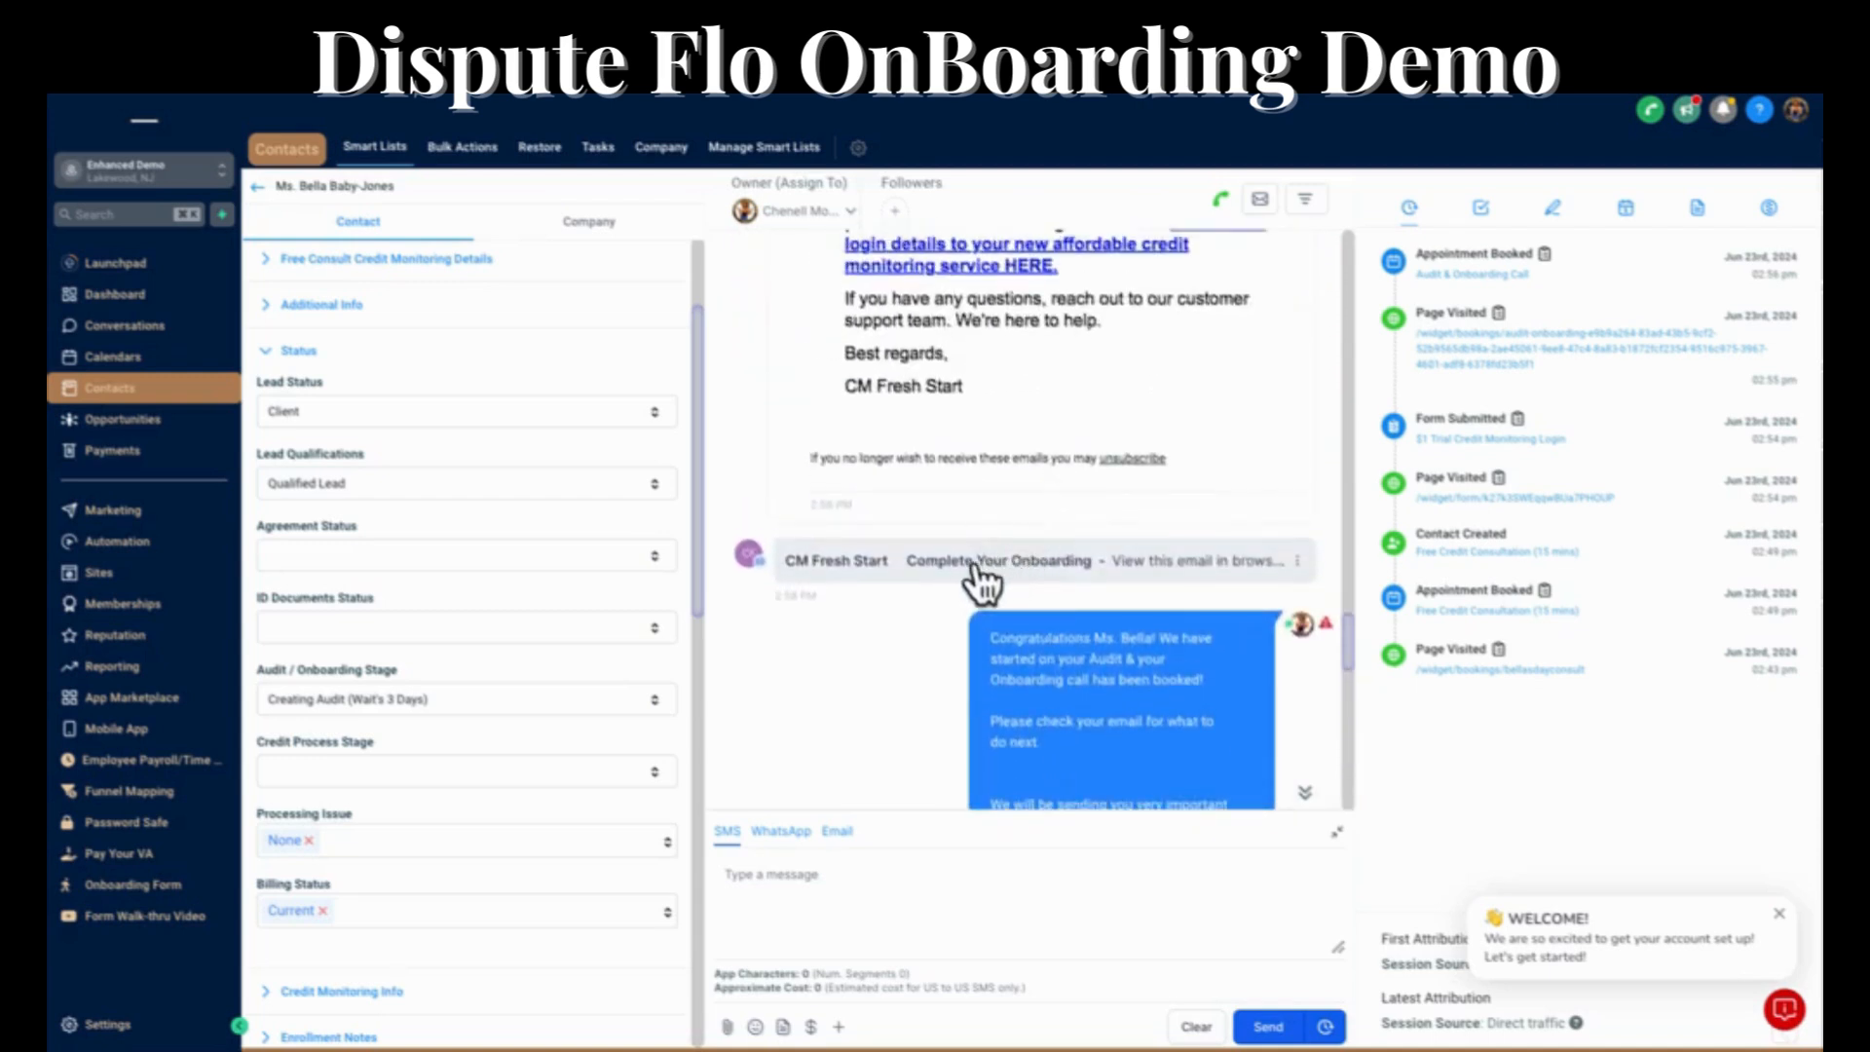
pyautogui.click(976, 562)
pyautogui.scroll(-5, 976, 565)
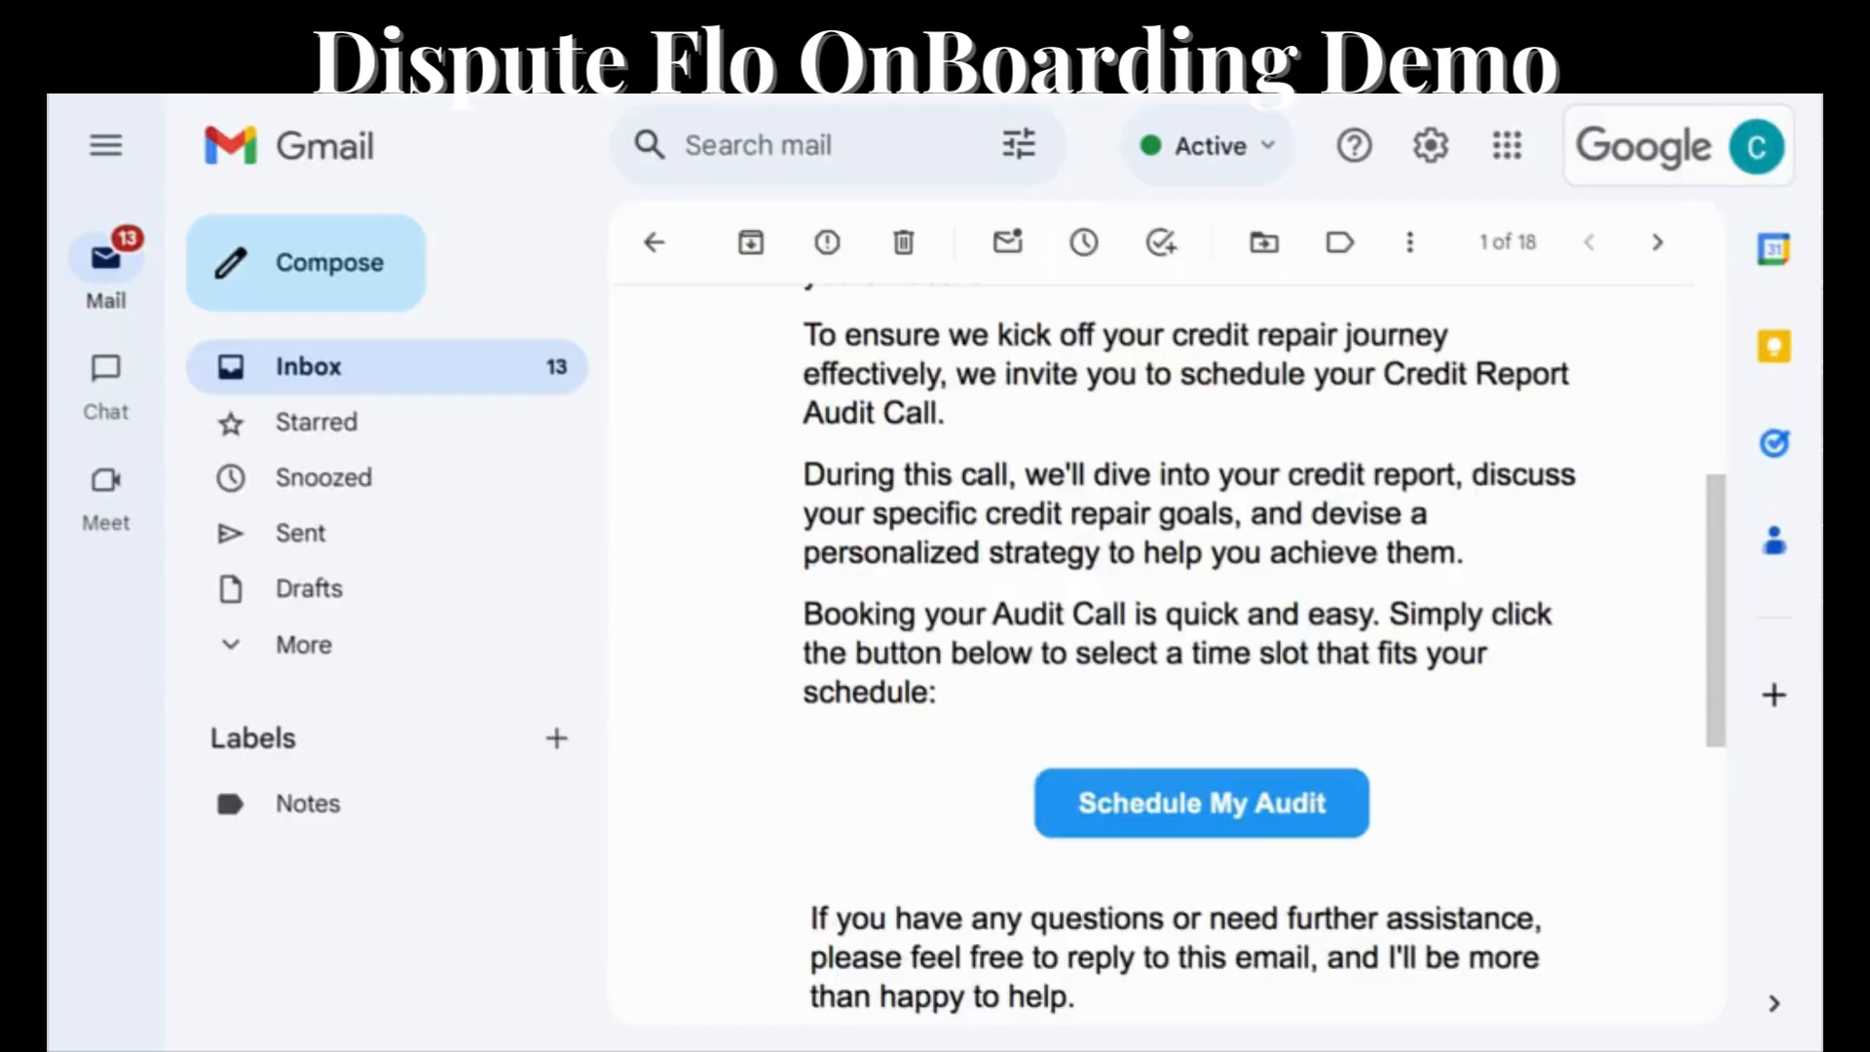
# Switch to Gmail, open the Pay Per Delete Credit Repair Contracts email, and view its document to read the service agreement.
pyautogui.click(654, 243)
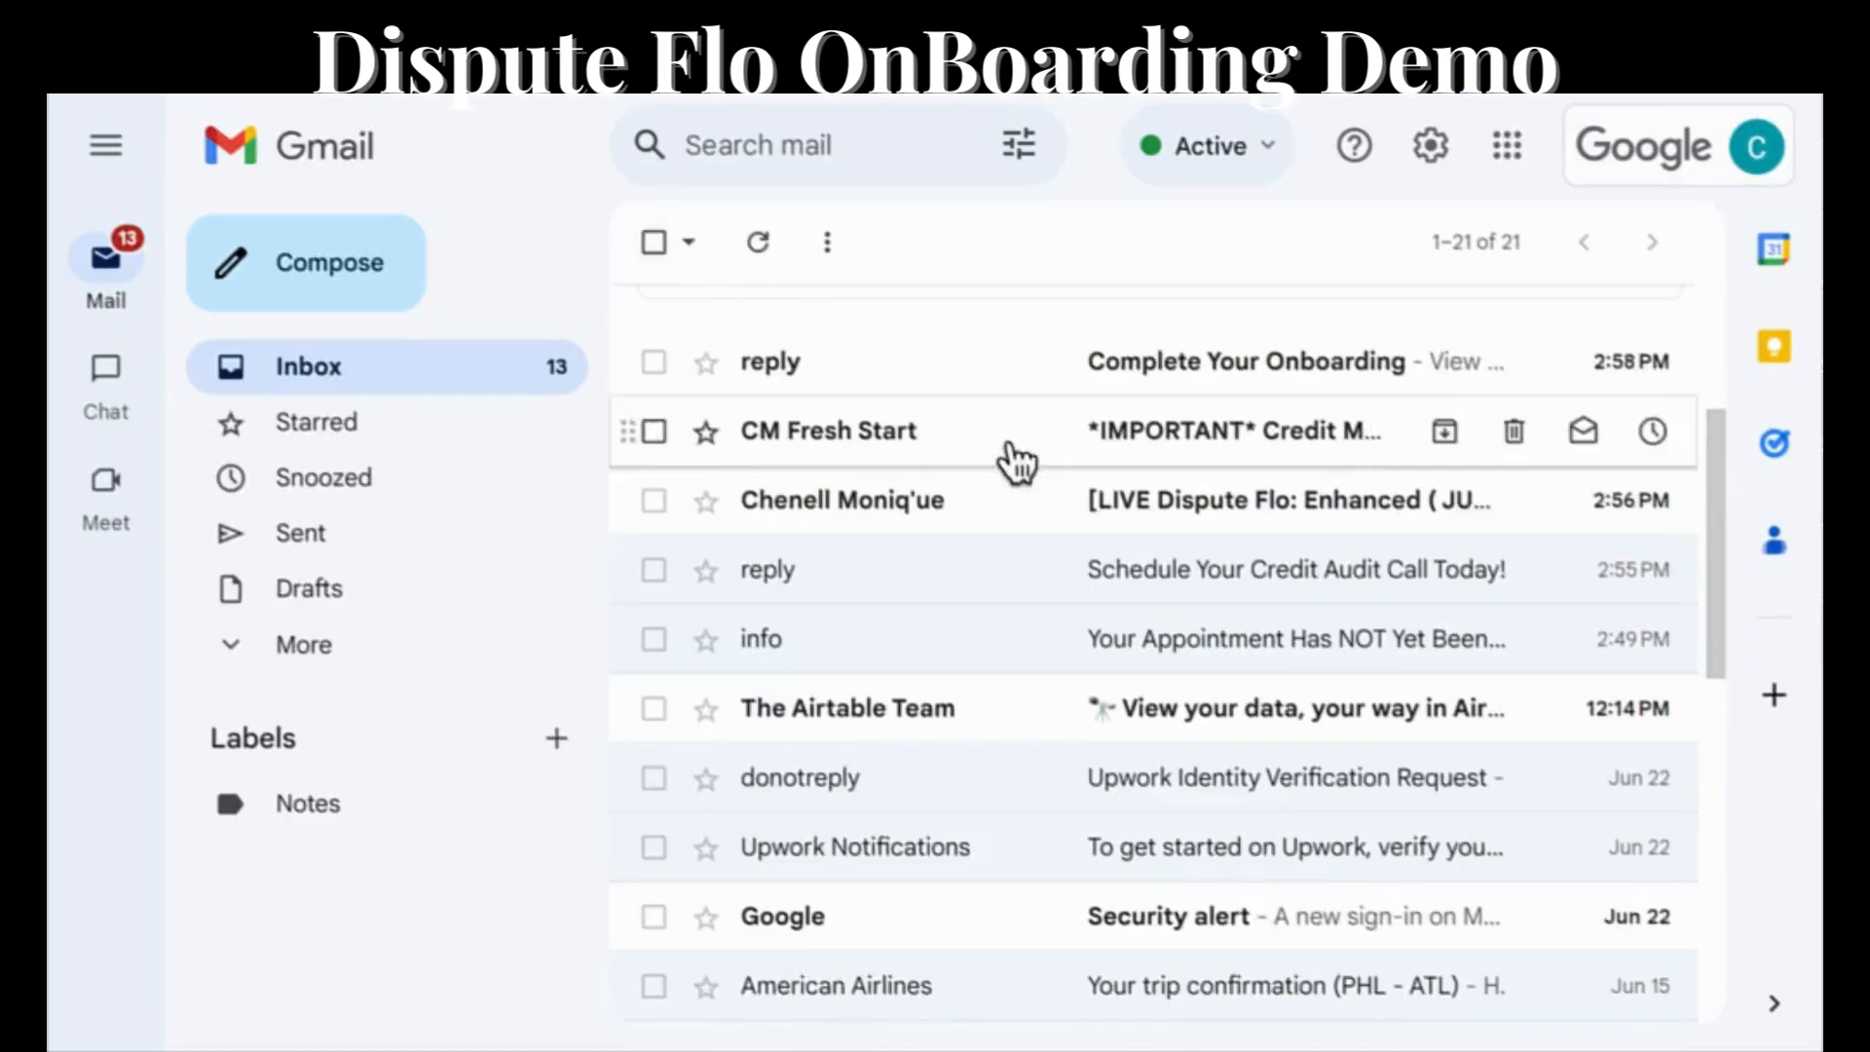
pyautogui.click(1188, 505)
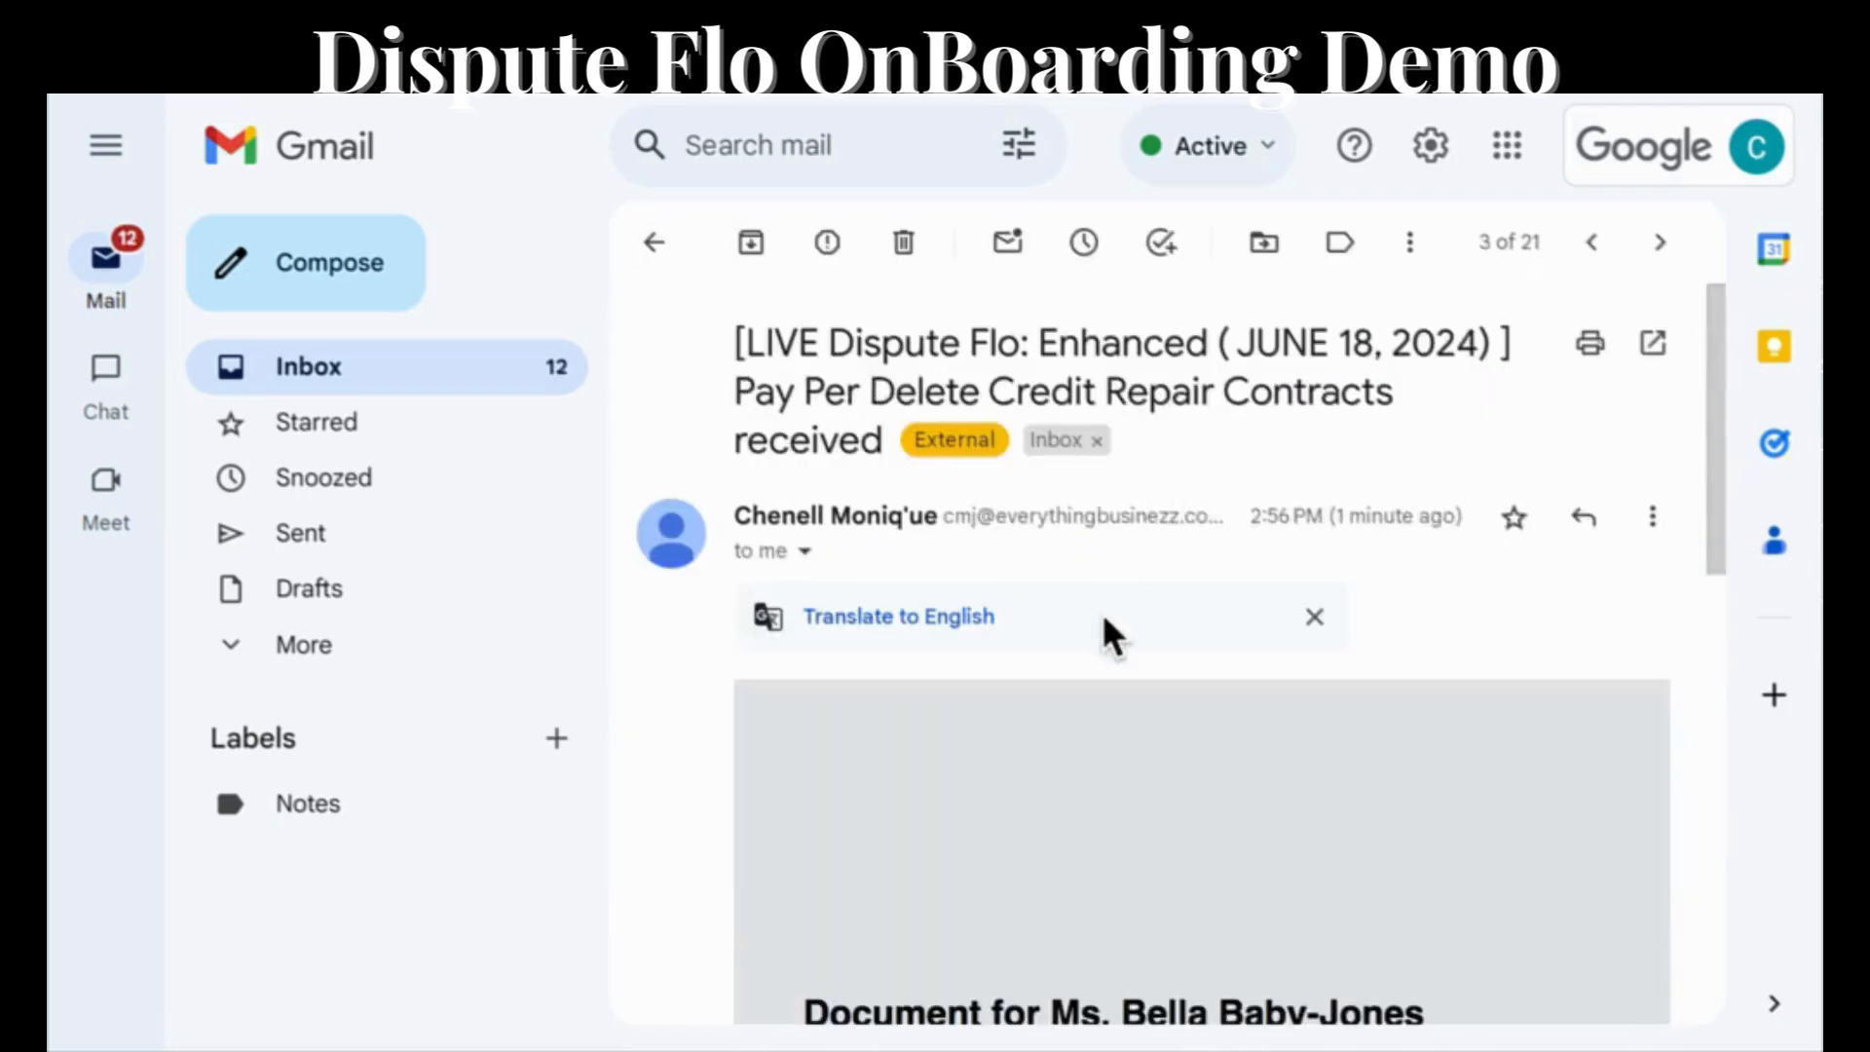
pyautogui.scroll(-5, 1103, 624)
pyautogui.click(941, 887)
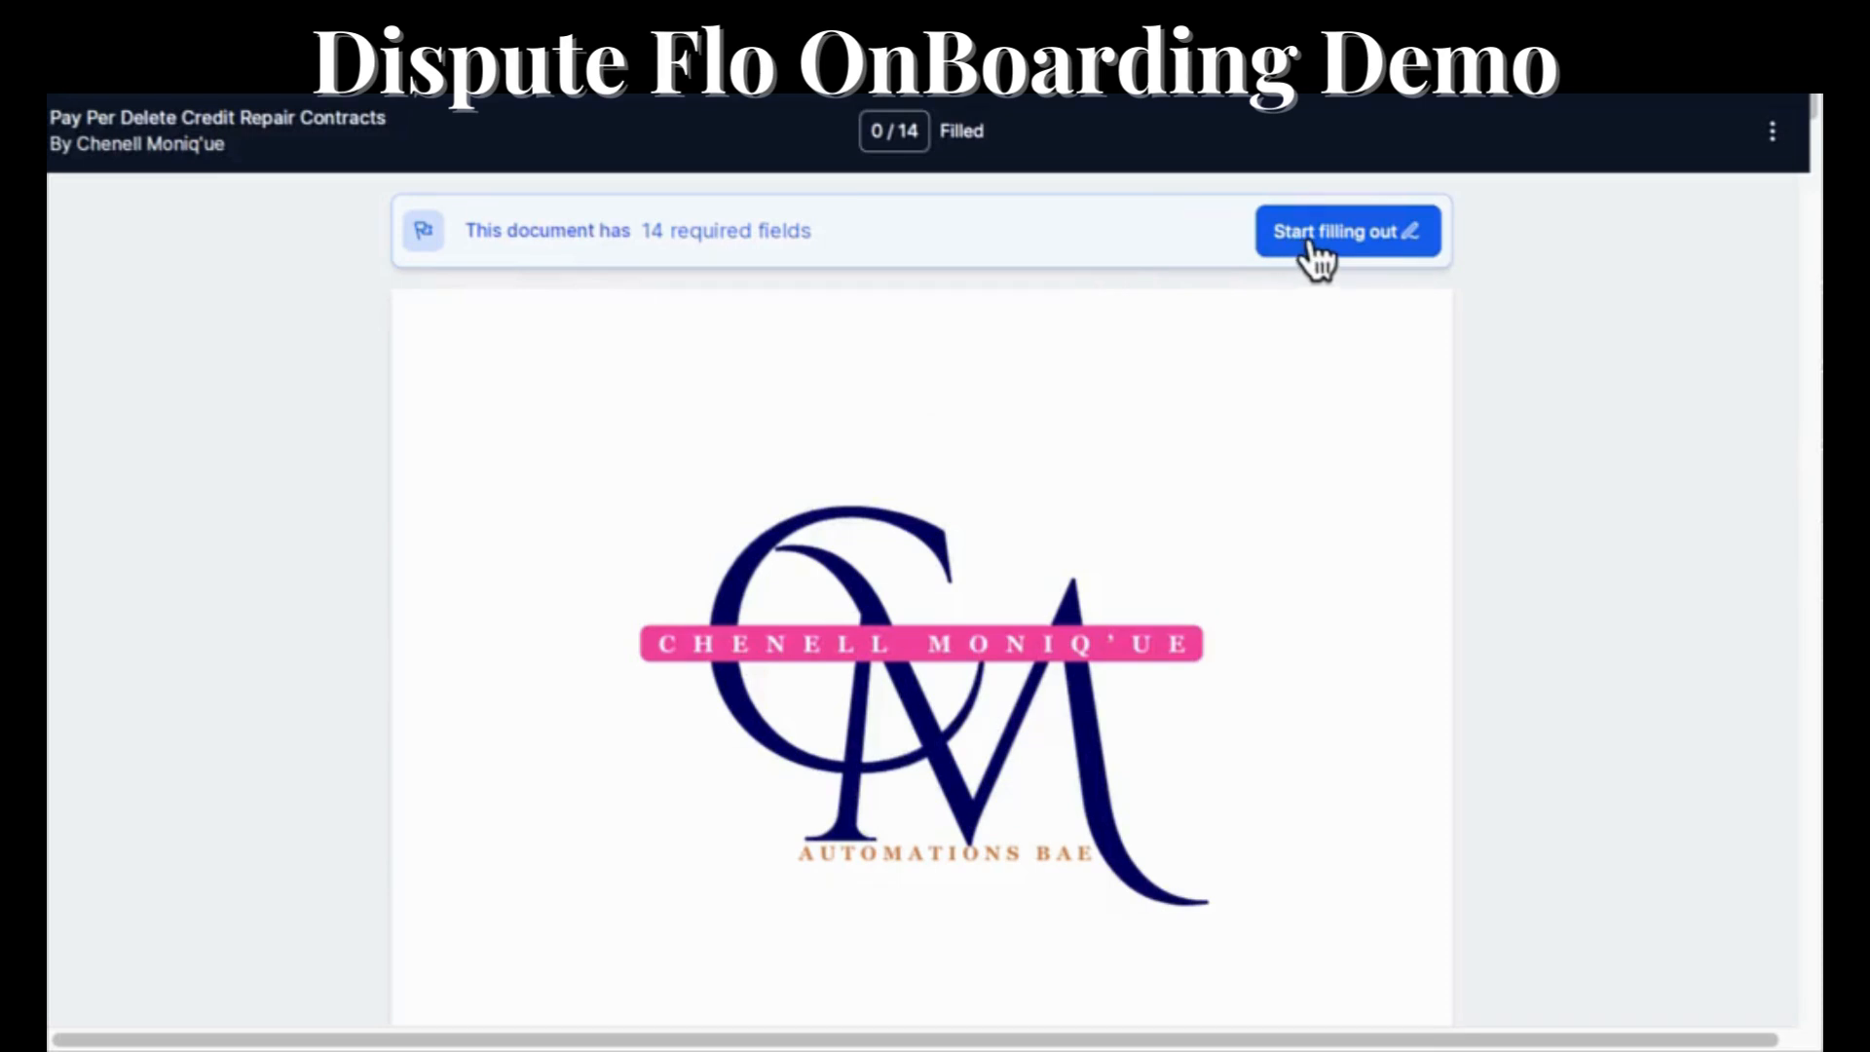
pyautogui.scroll(-15, 1091, 581)
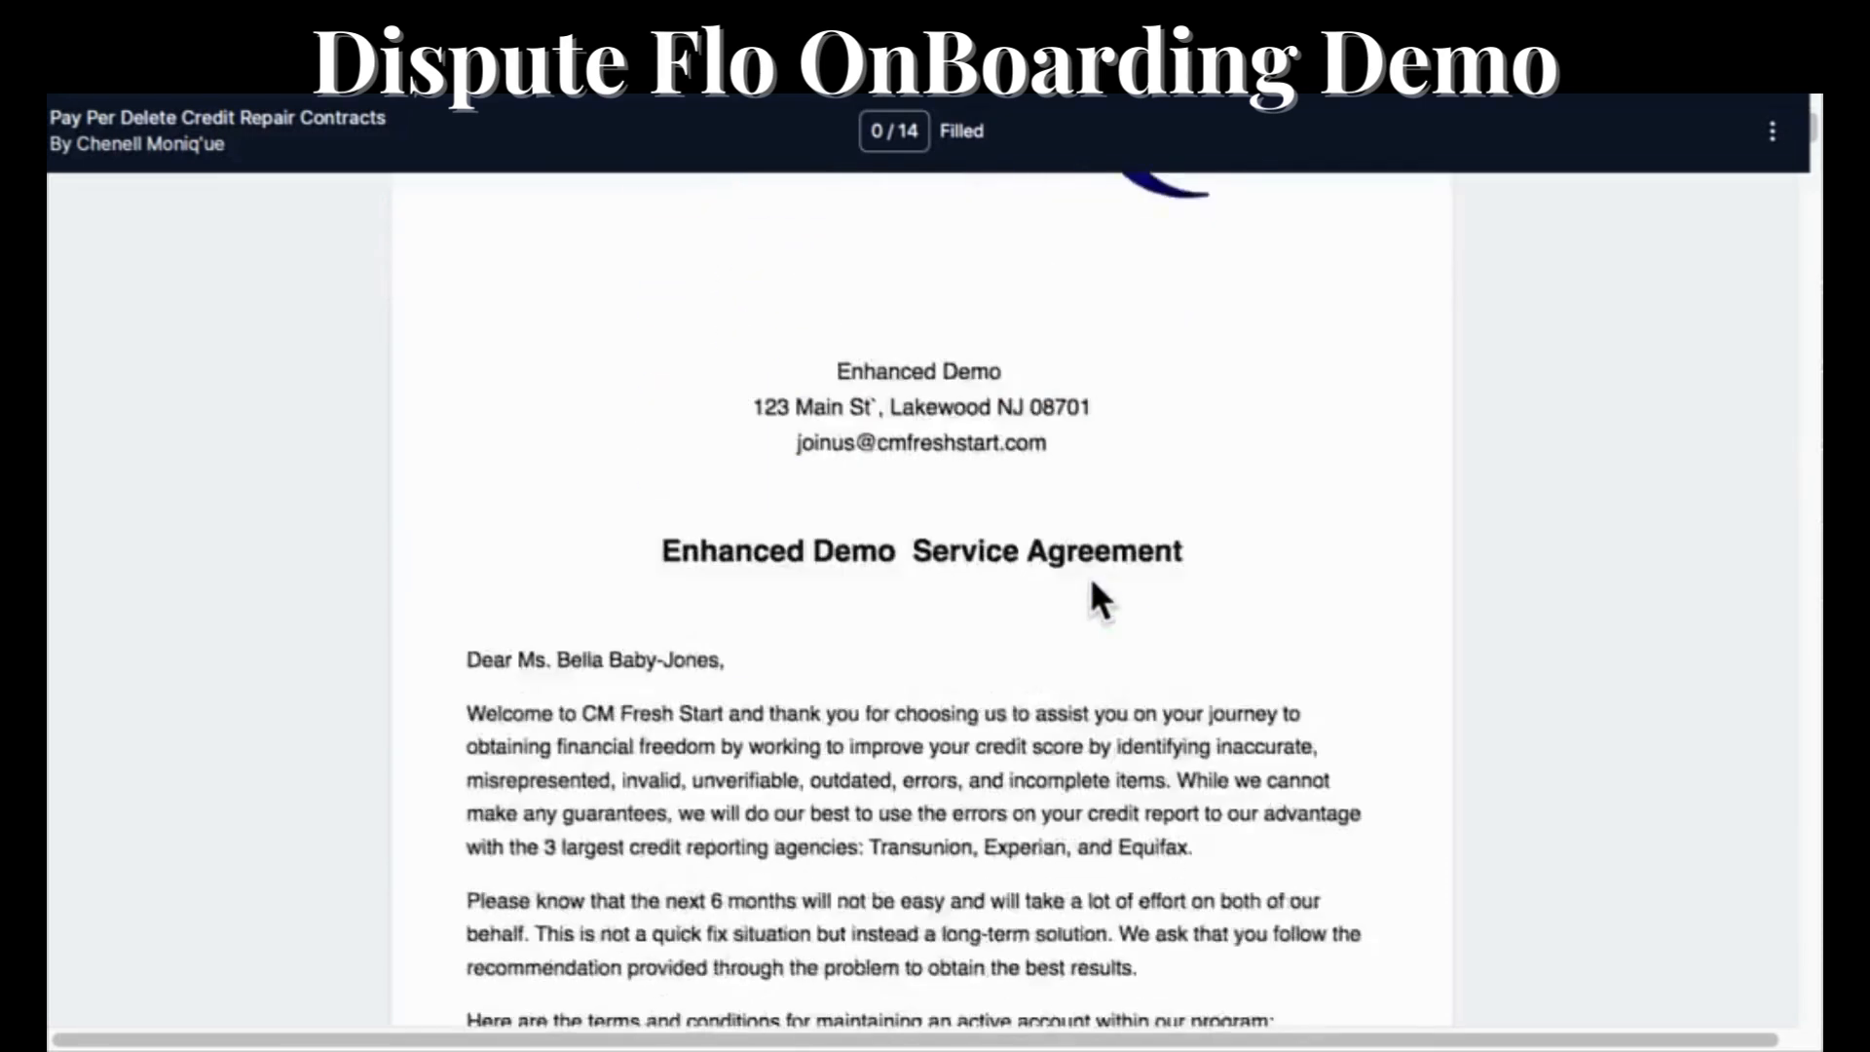
pyautogui.scroll(-10, 1091, 582)
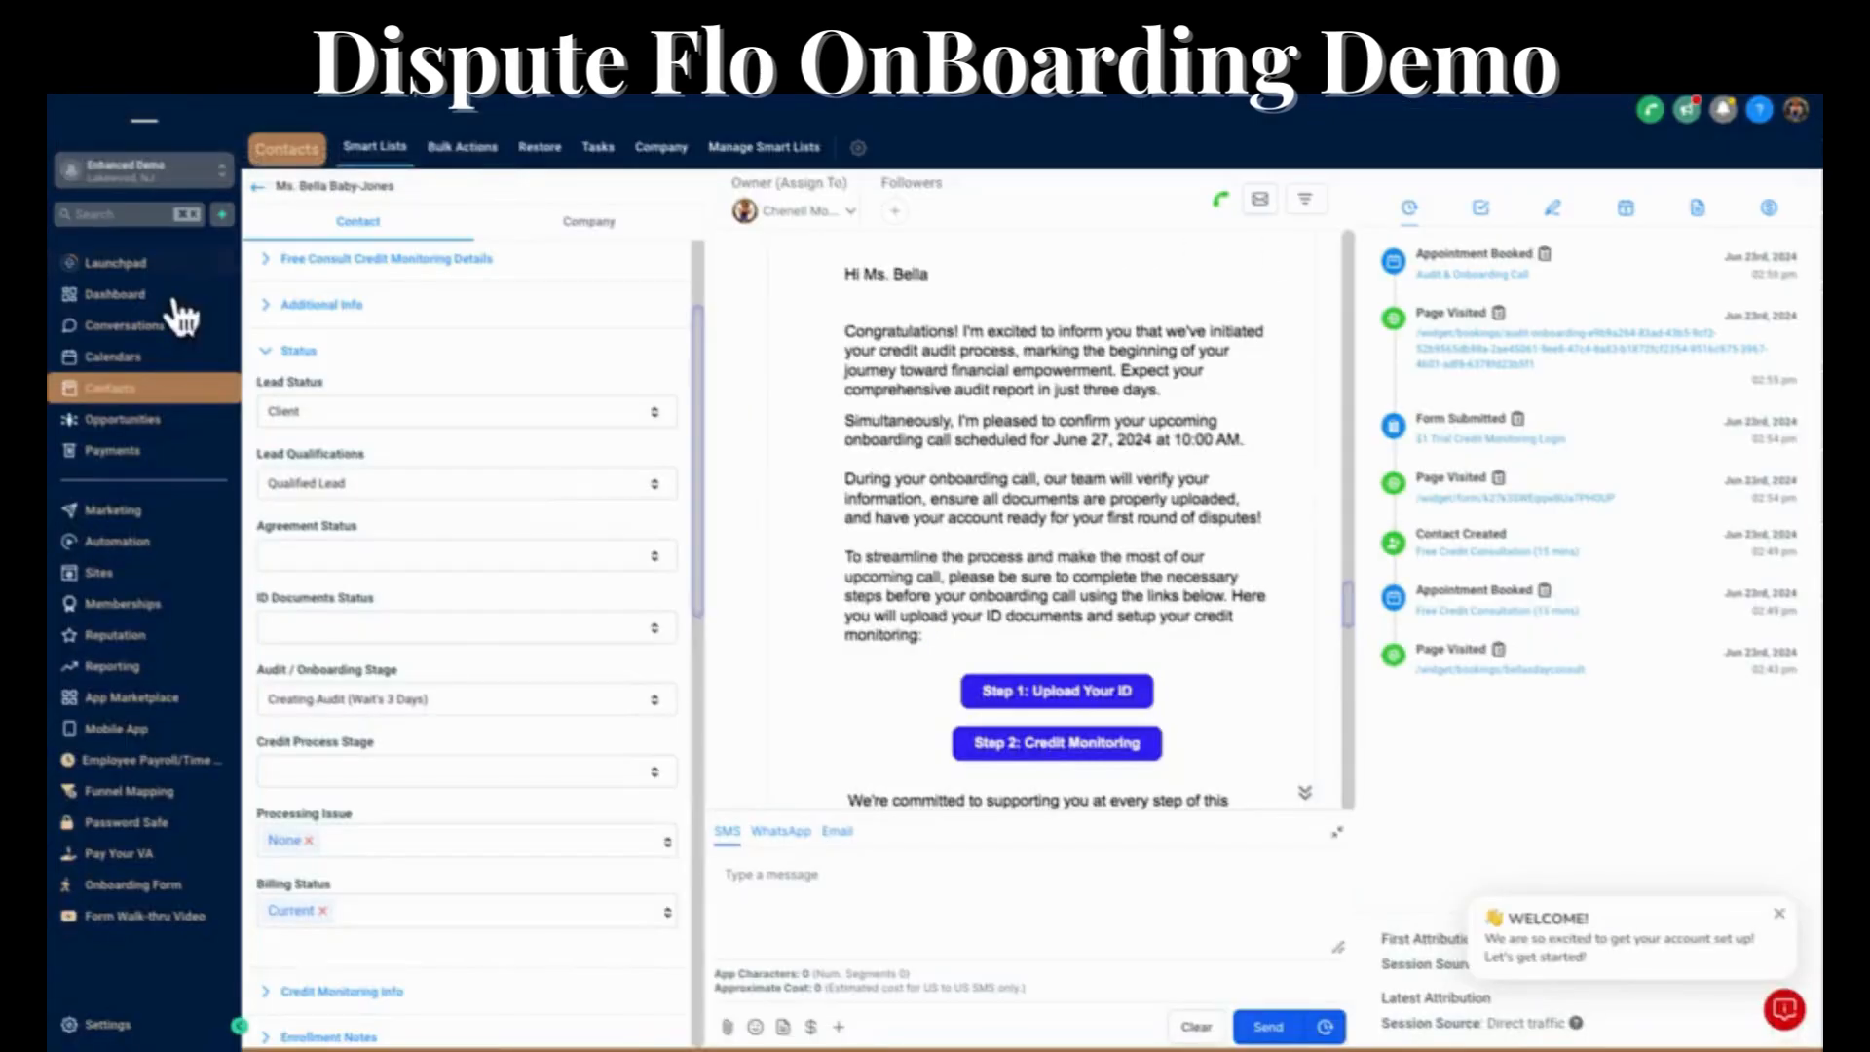
# Return to the CRM's opportunities board and switch to the "2) Audit /id Onboarding Stage" pipeline to examine its stages.
pyautogui.click(138, 421)
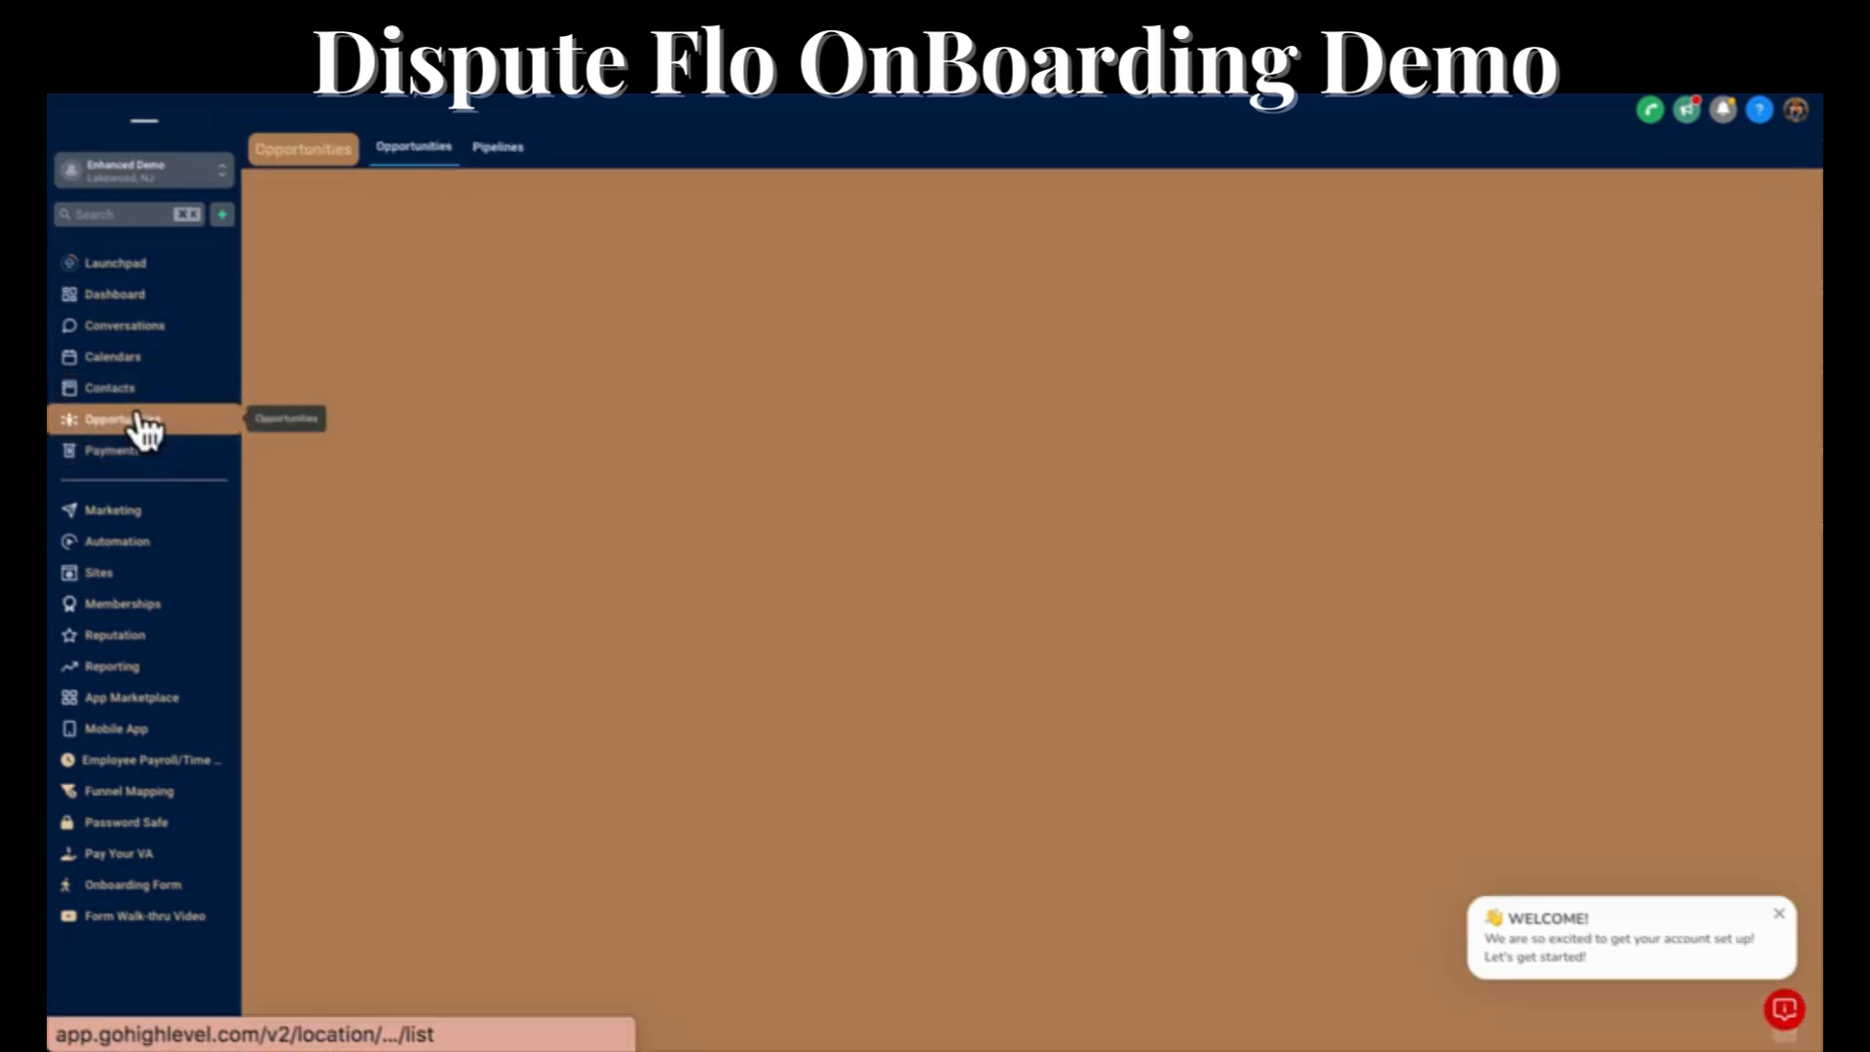
pyautogui.hscroll(5, 517, 554)
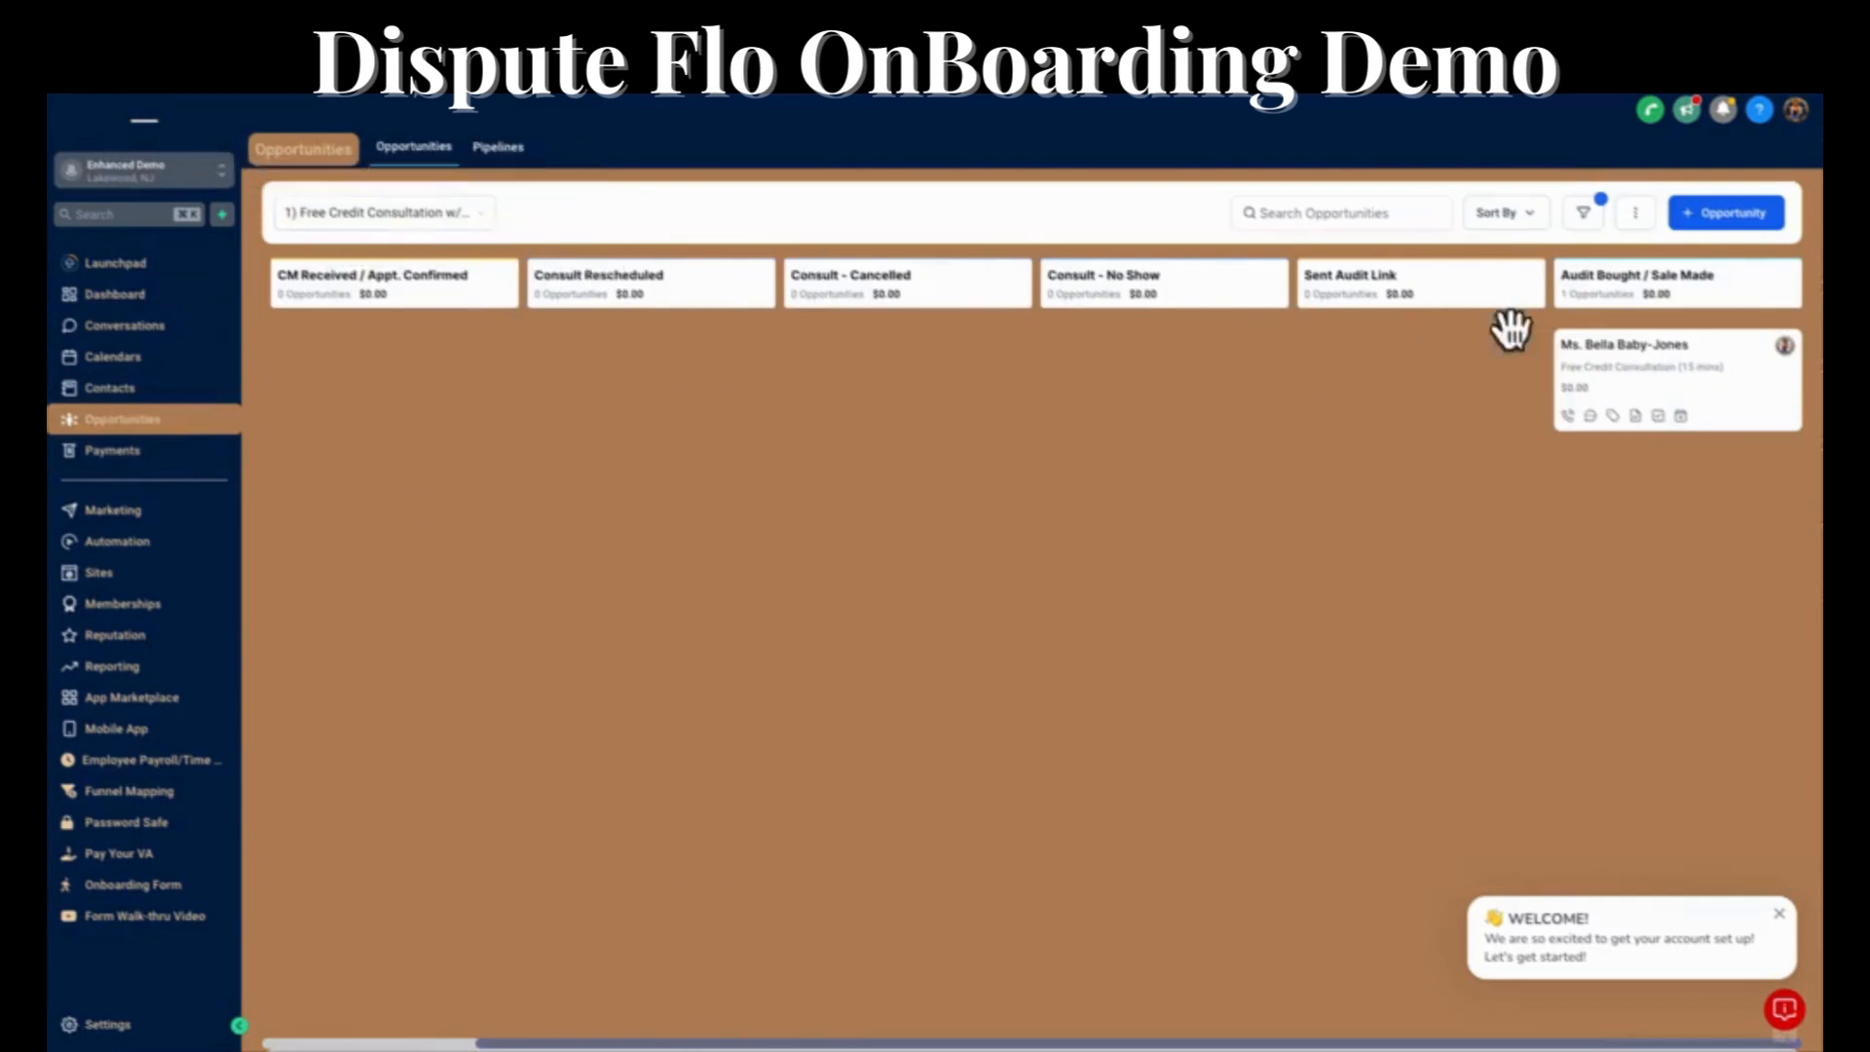
pyautogui.click(405, 214)
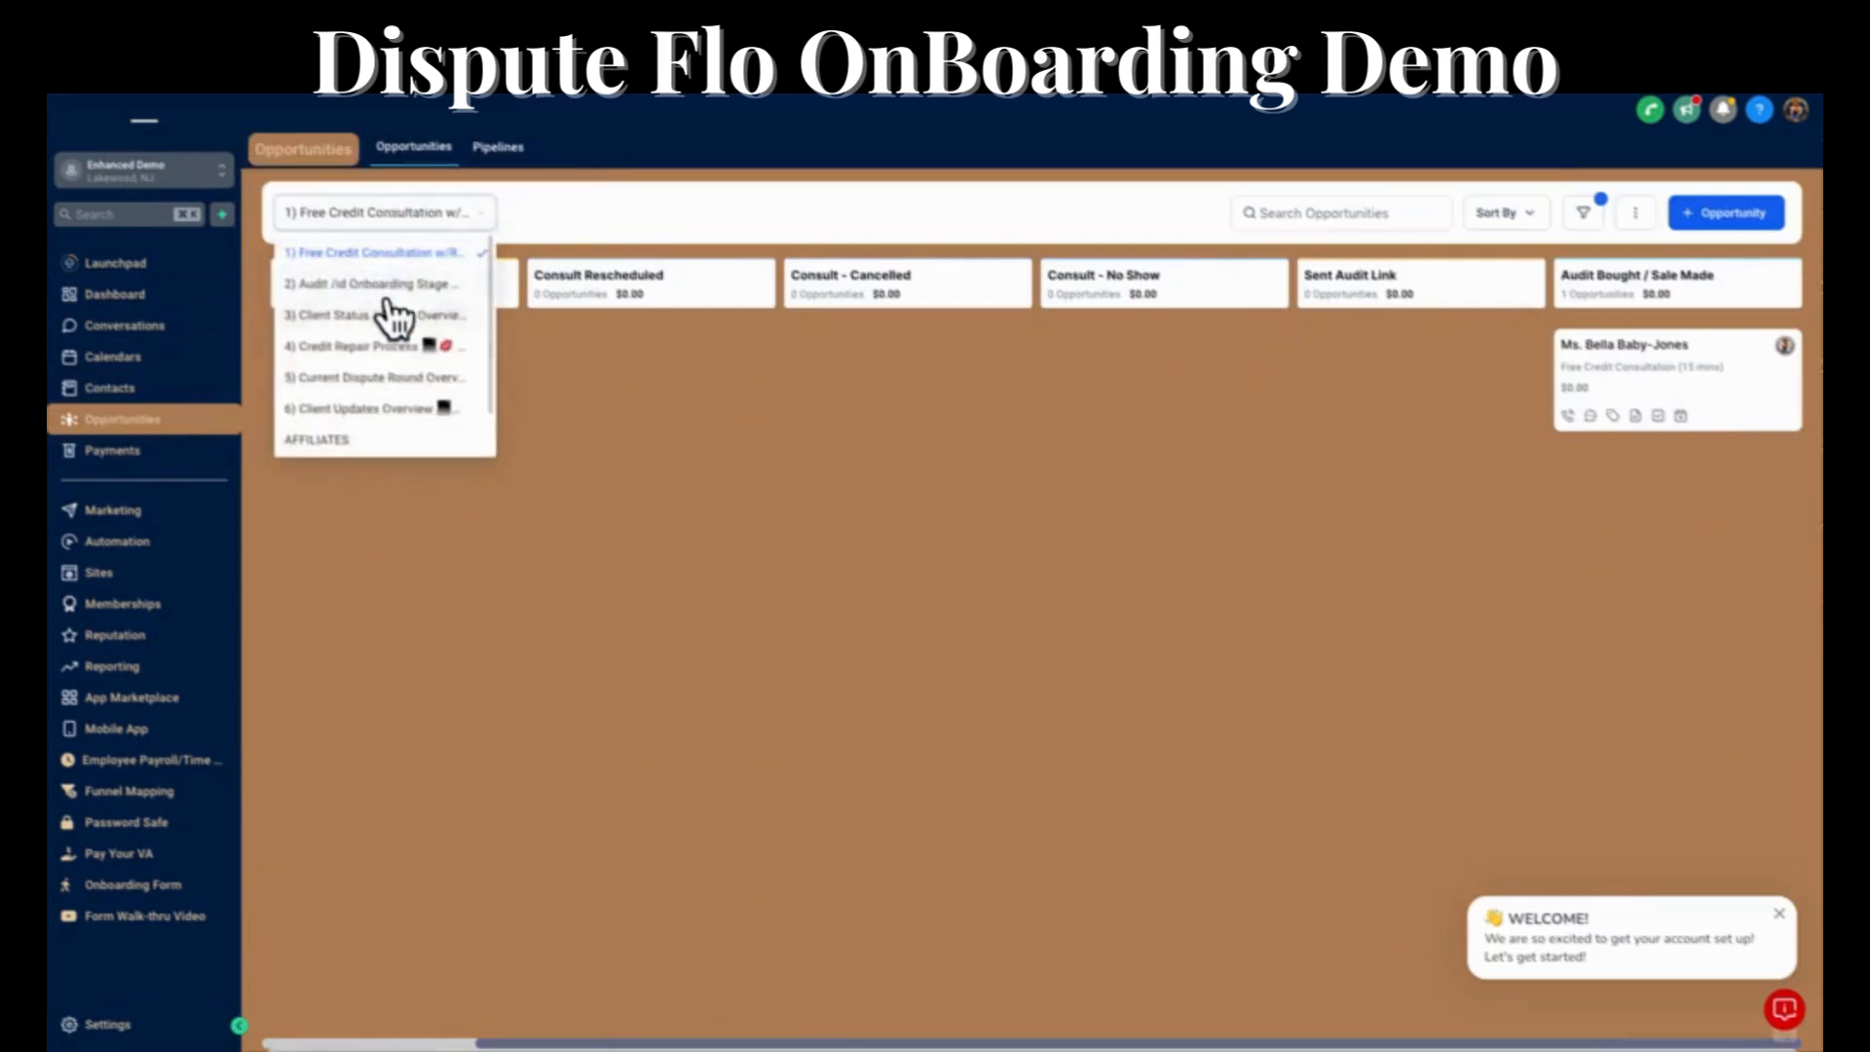
pyautogui.click(385, 285)
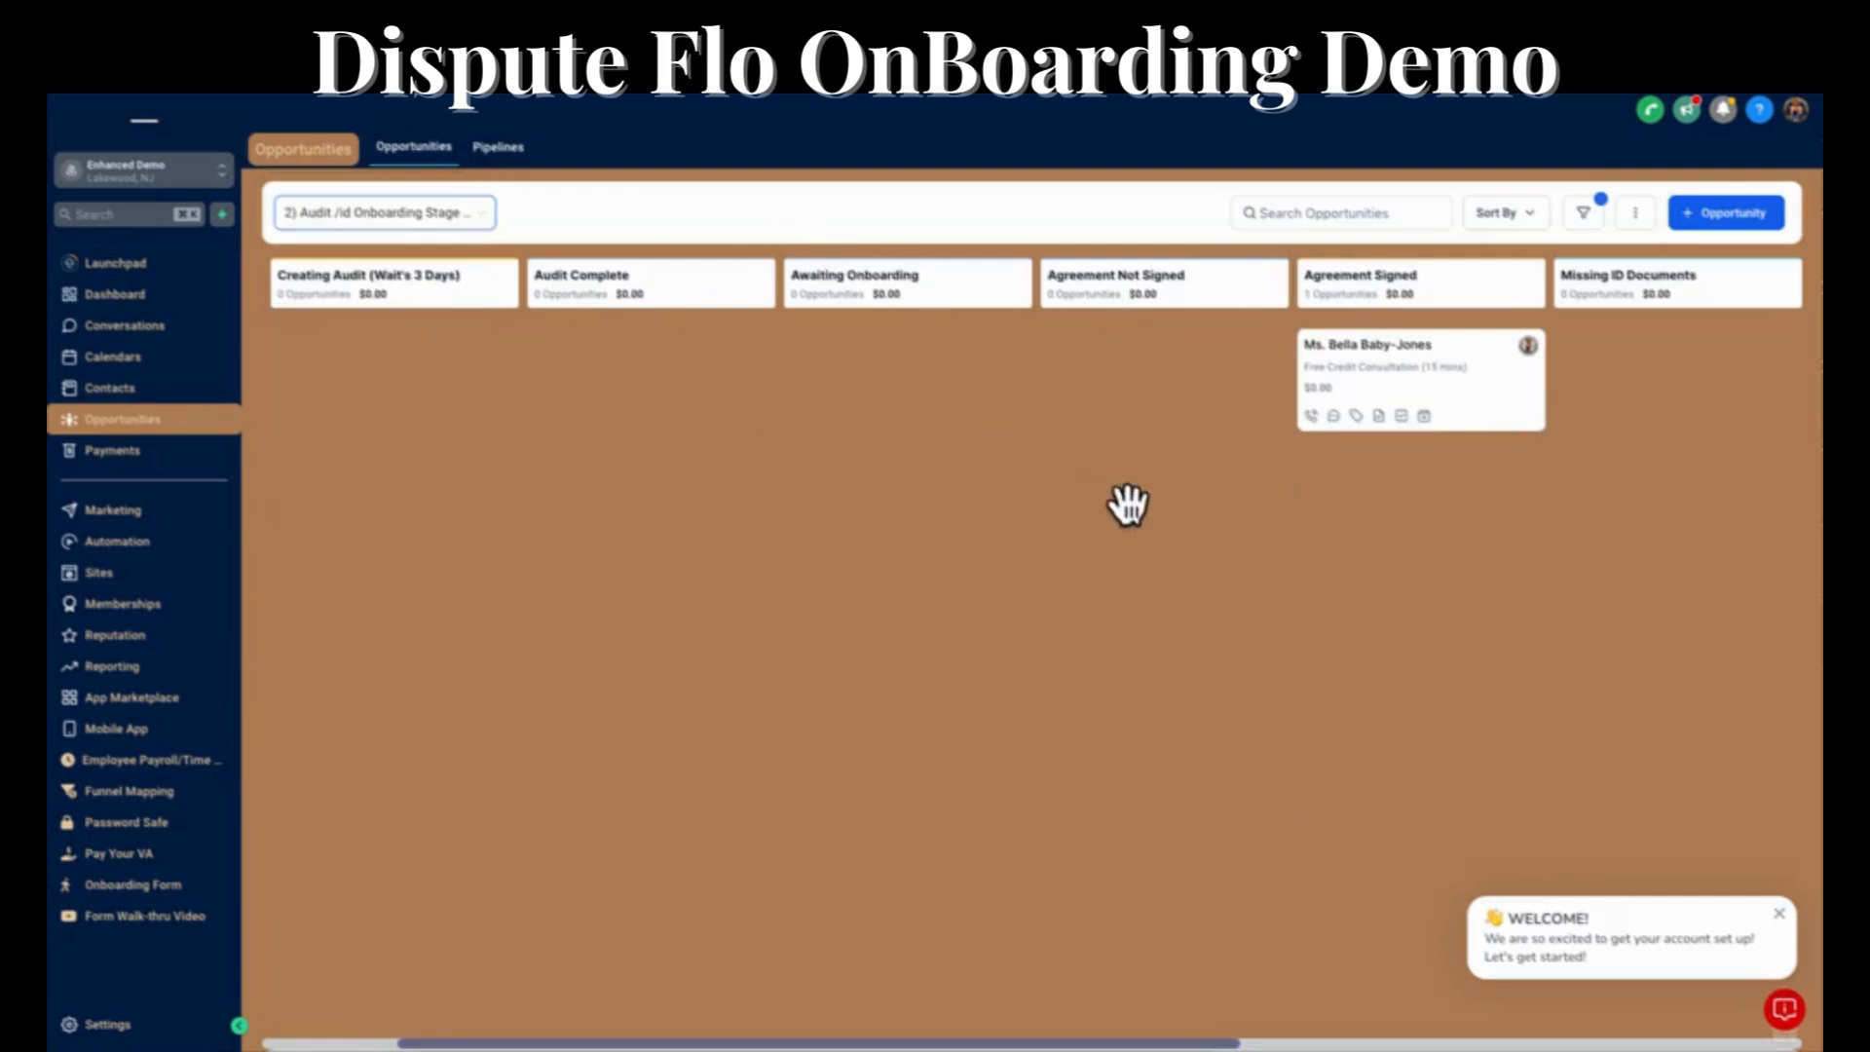
pyautogui.hscroll(5, 1128, 505)
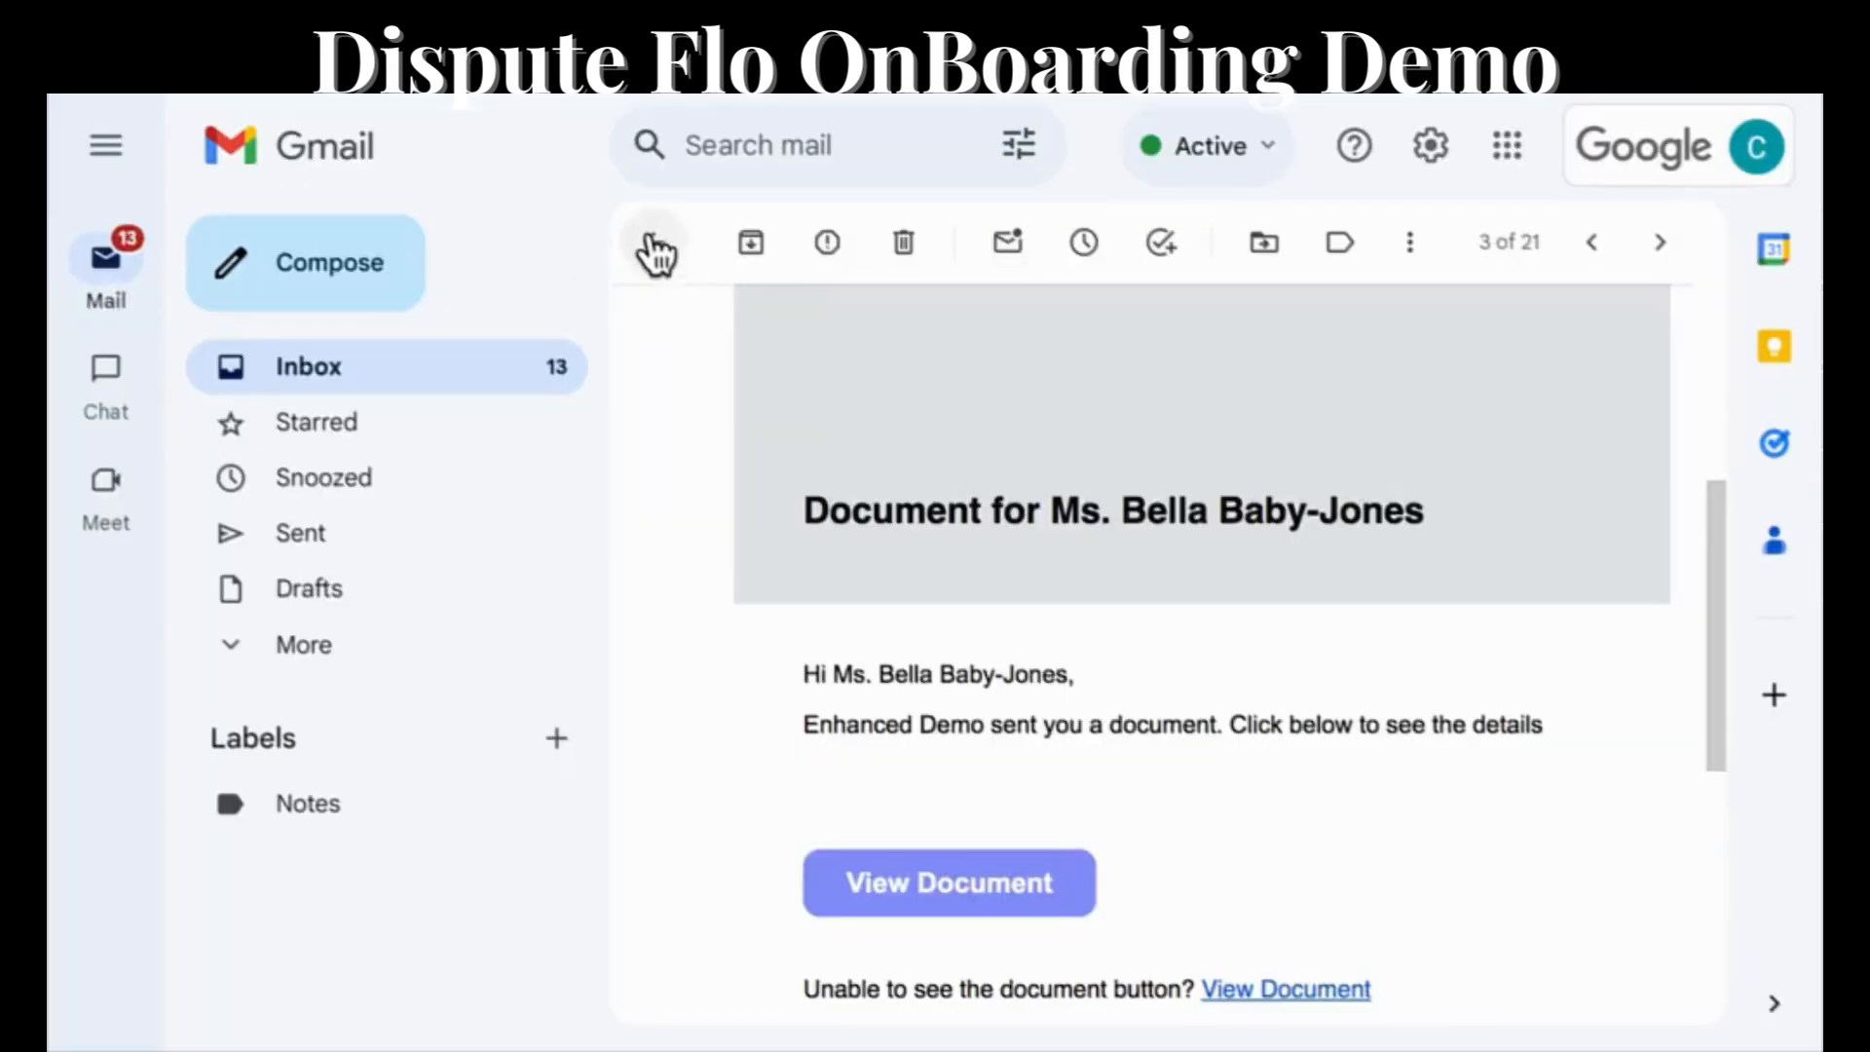
# Switch to Gmail, open the "Complete Your Onboarding" email and follow its link to the ID documents upload form.
pyautogui.click(651, 254)
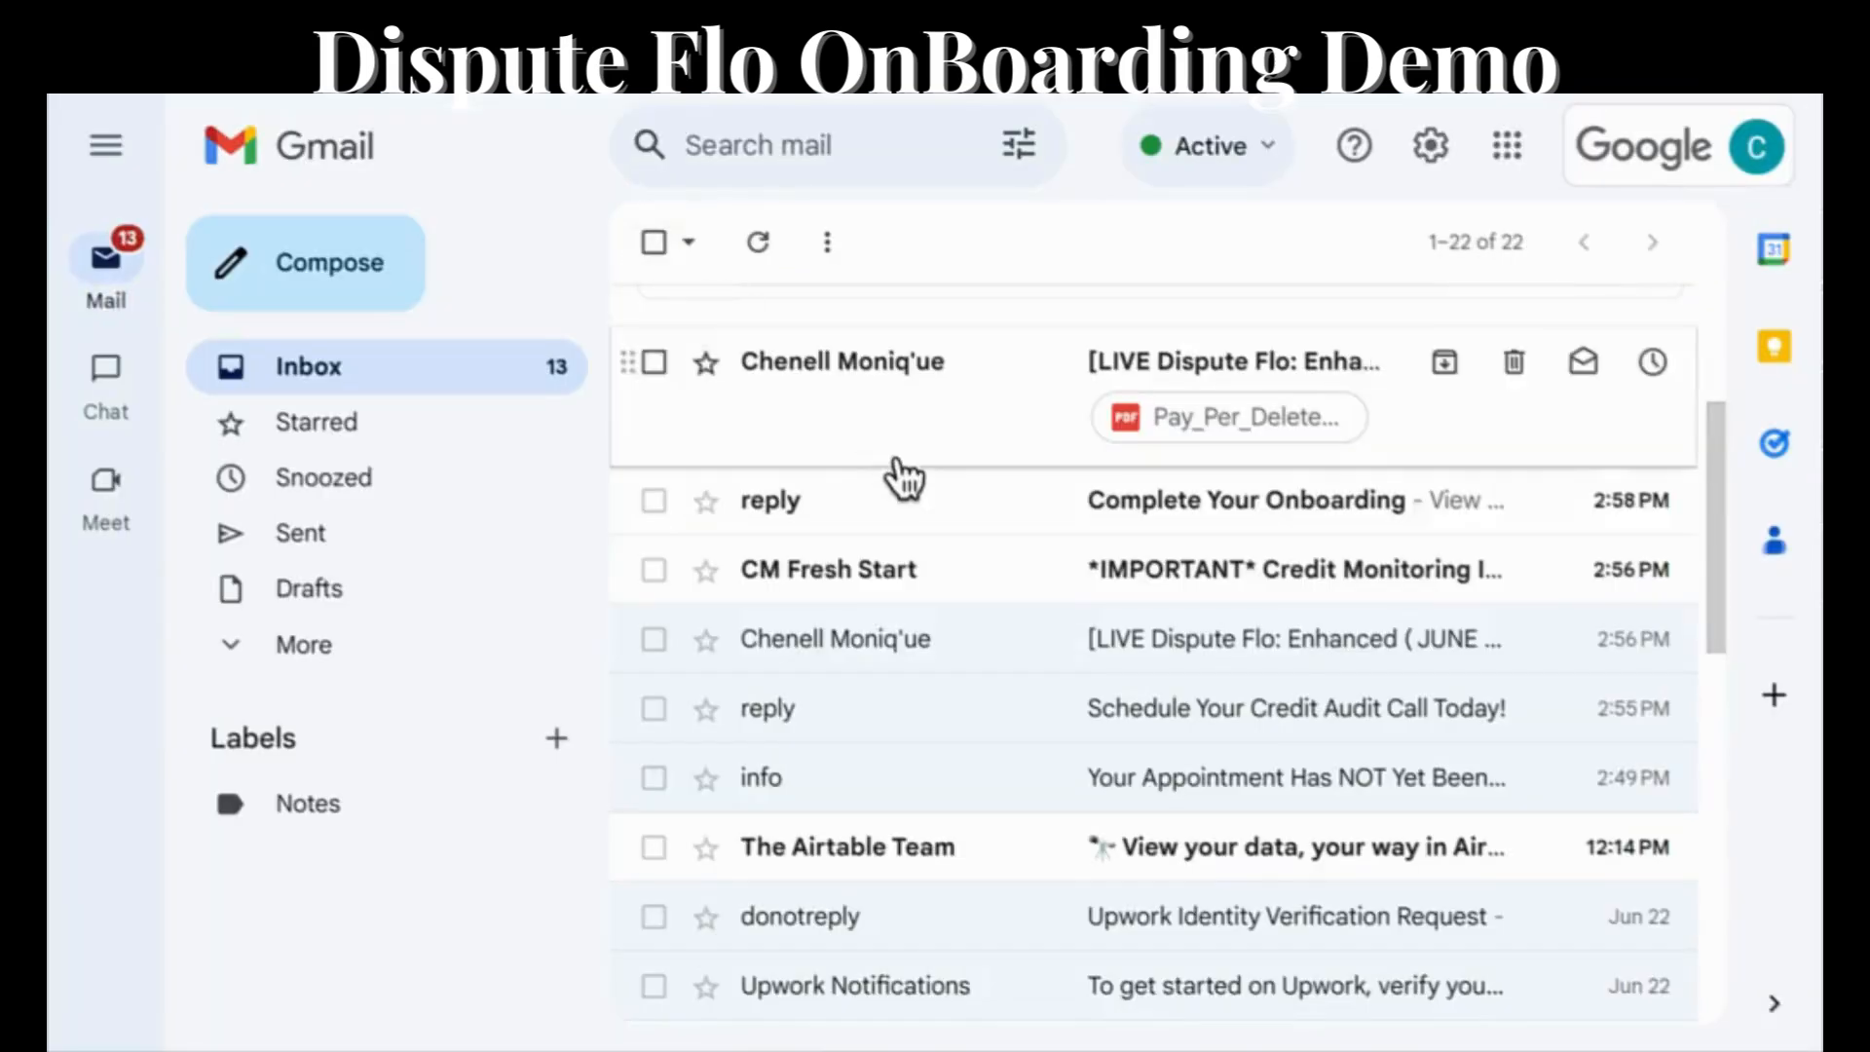
pyautogui.click(1200, 501)
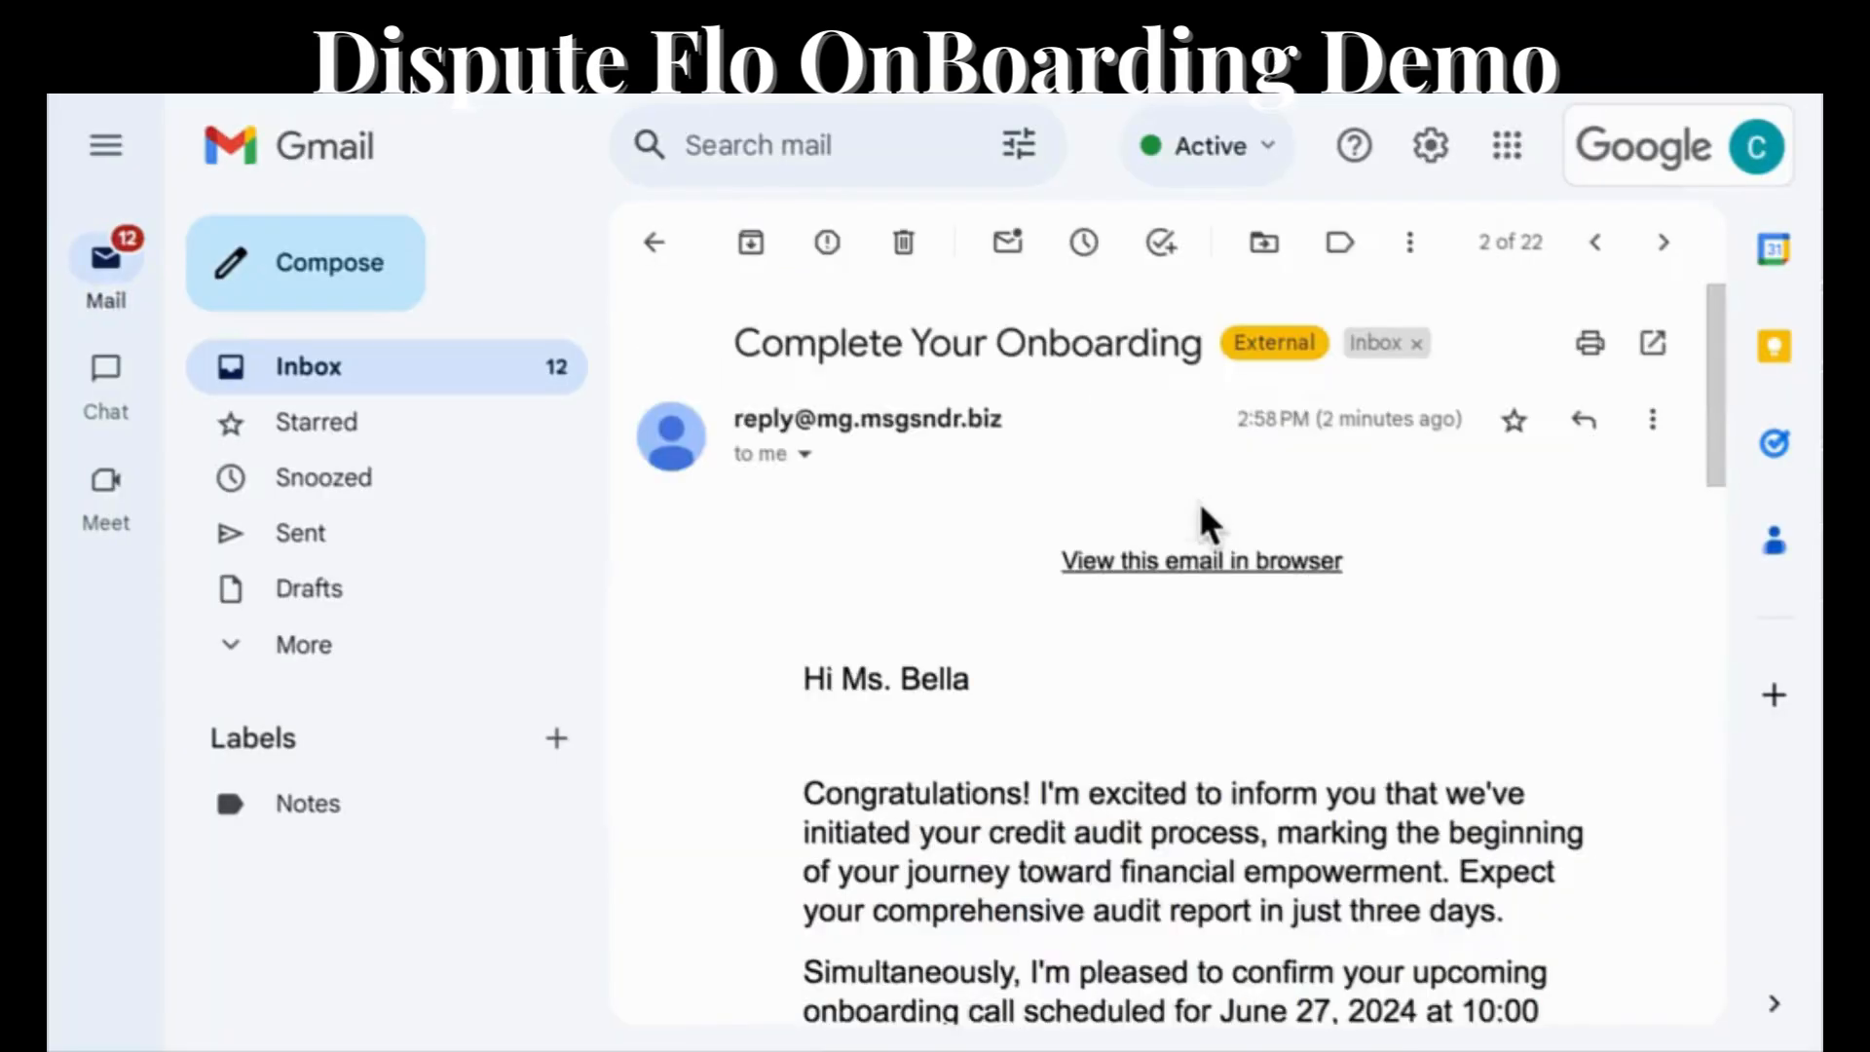
pyautogui.scroll(-6, 1183, 526)
pyautogui.scroll(-2, 1178, 545)
pyautogui.click(1169, 575)
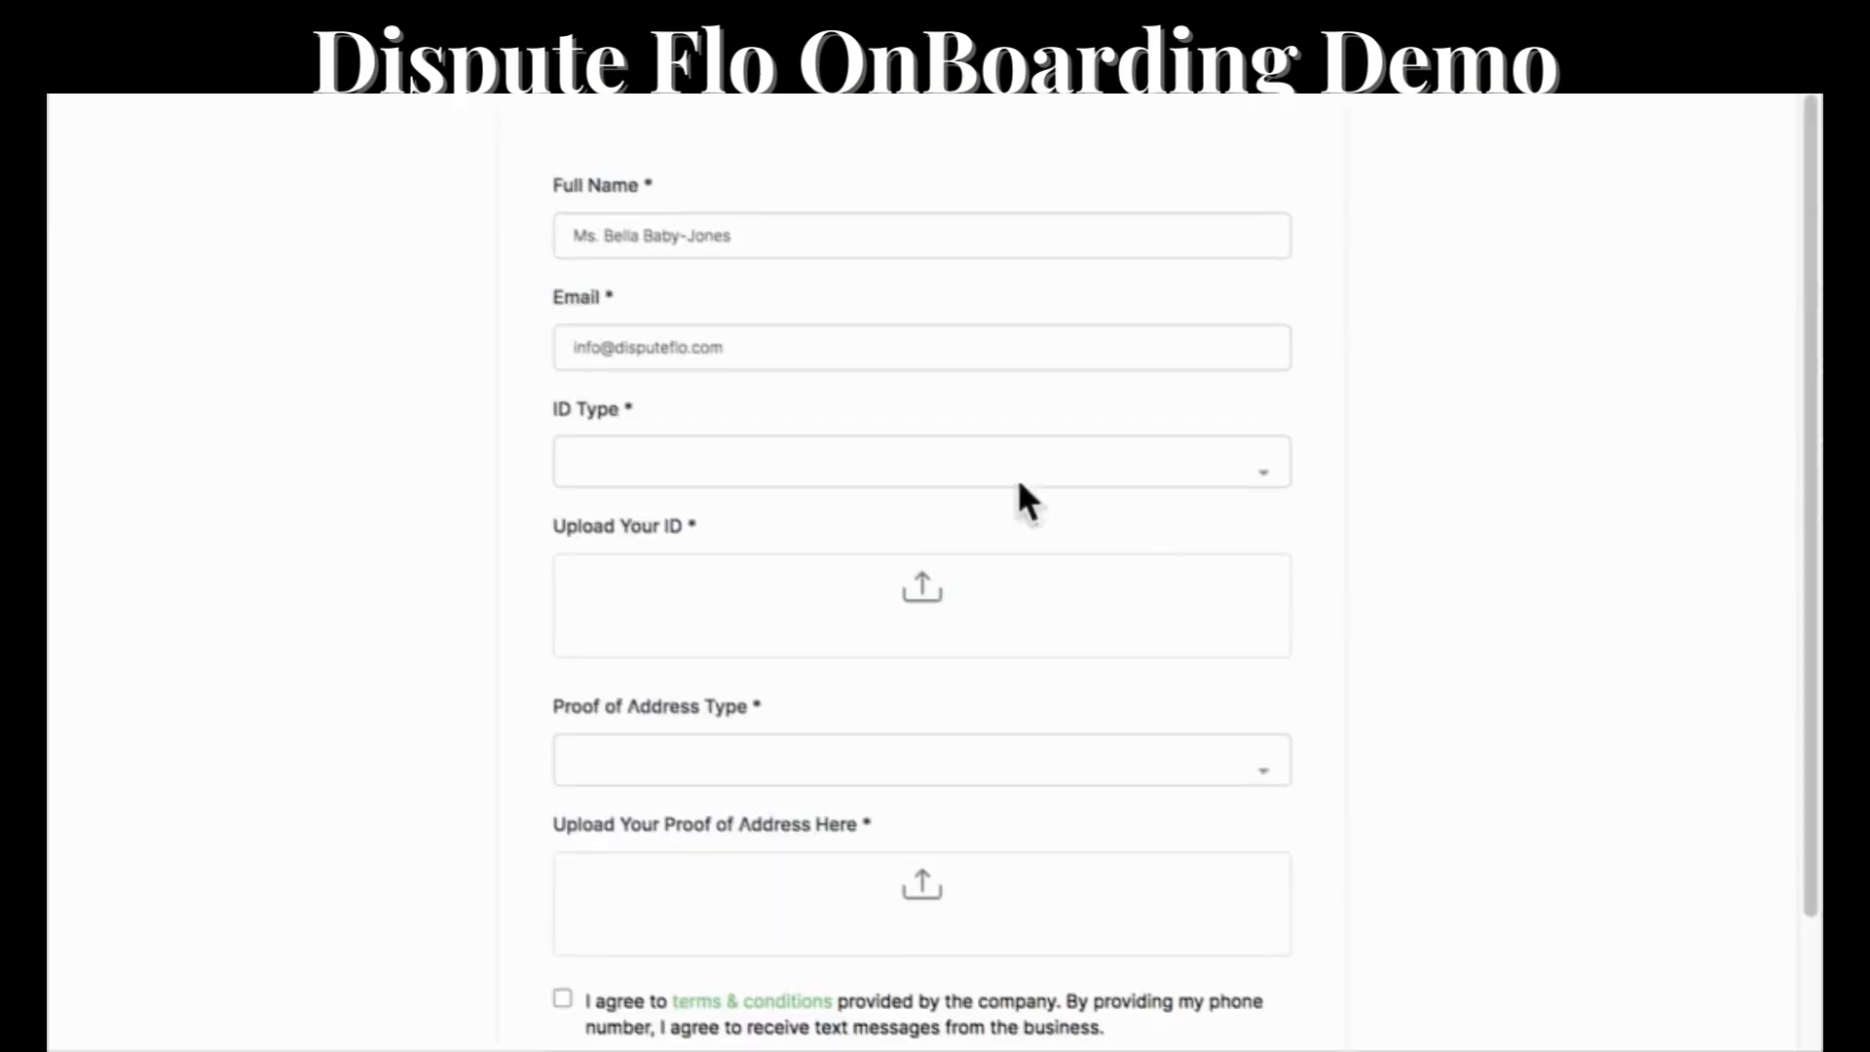
# Set the ID type to Driver's License and upload "Black Yellow White and Green Modern Happy Juneteenth Instagram Post.png" as the ID.
pyautogui.click(633, 458)
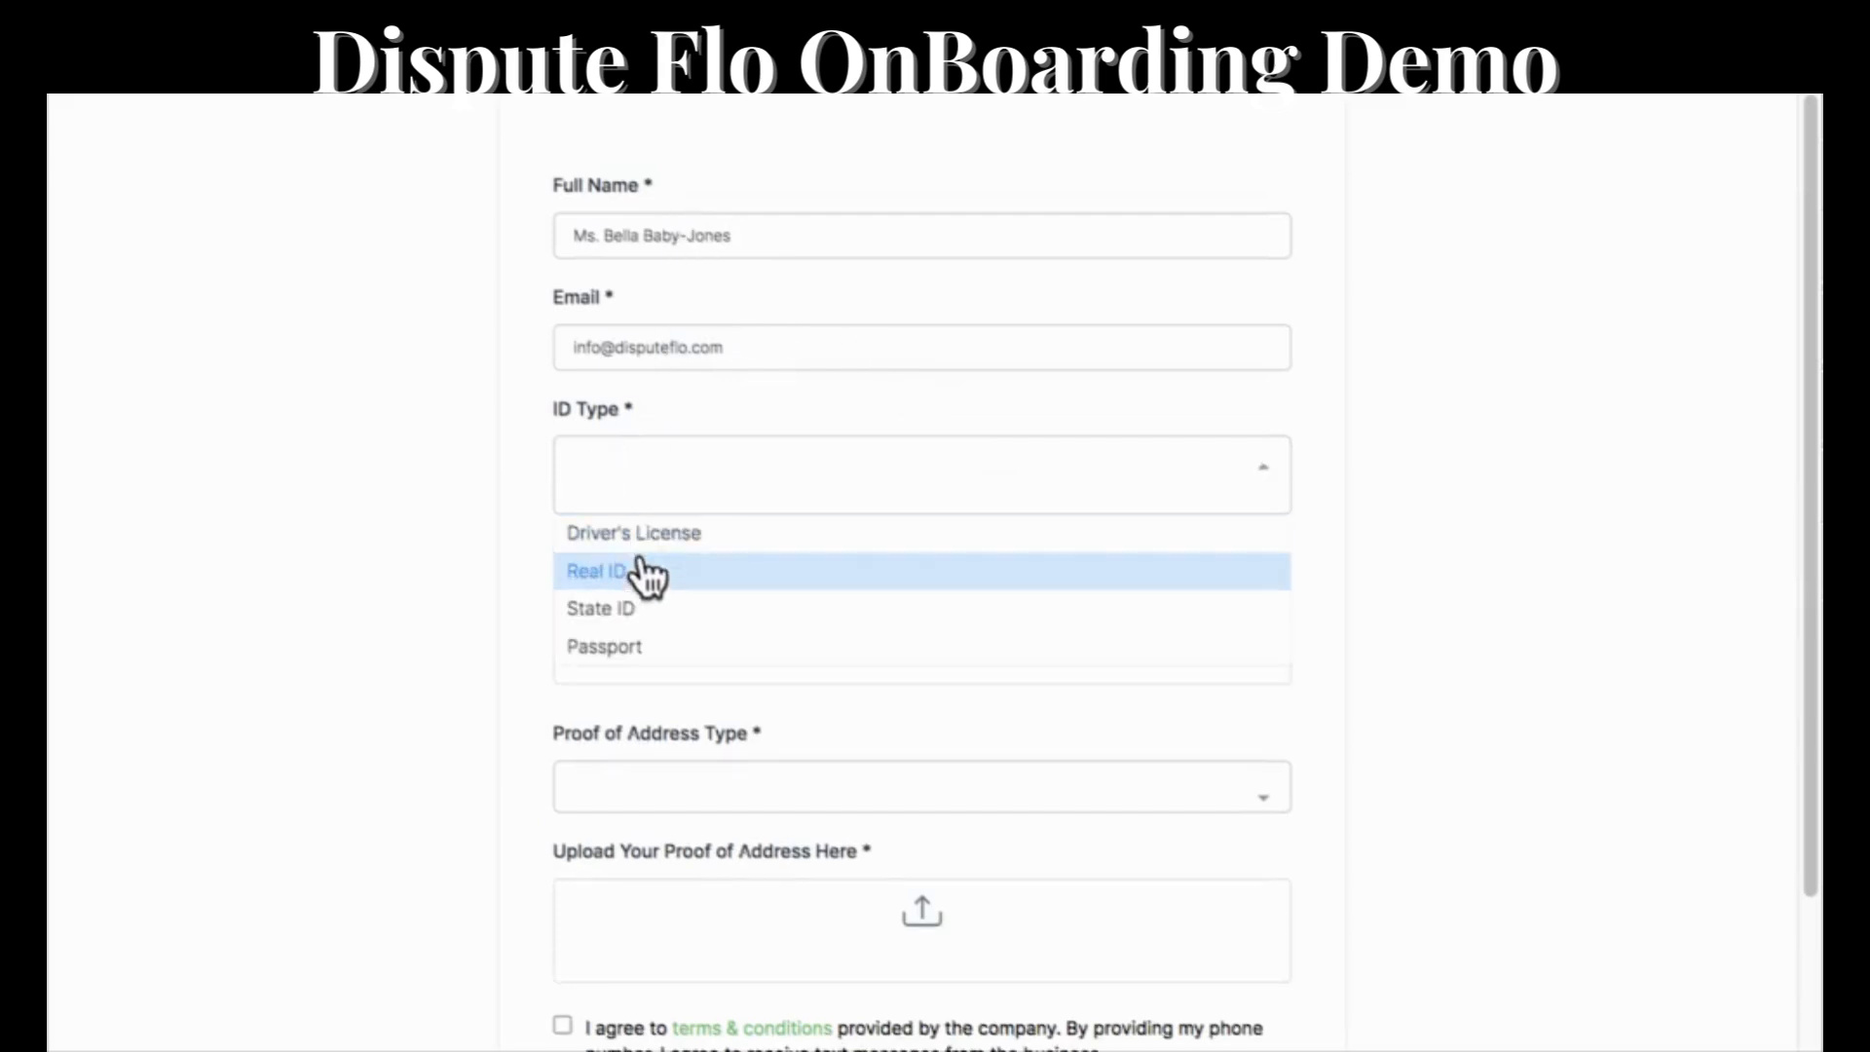
pyautogui.click(729, 557)
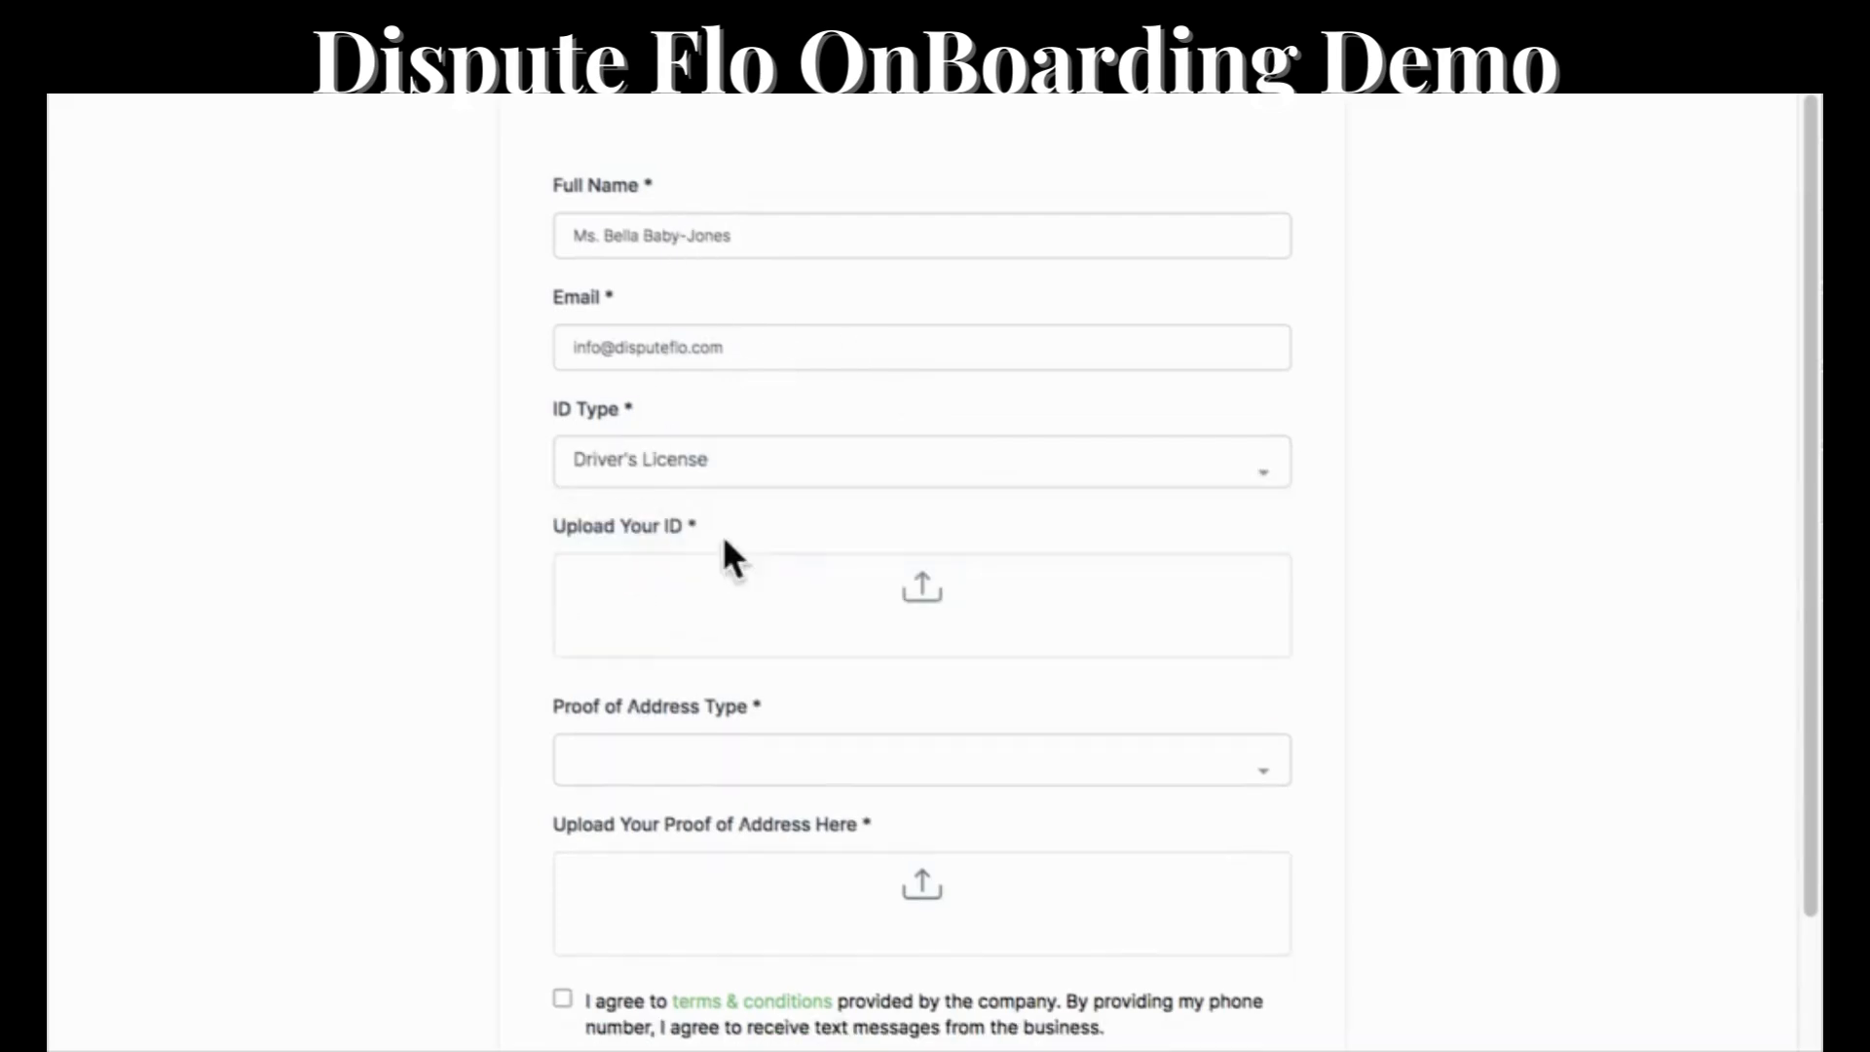
pyautogui.click(828, 616)
pyautogui.click(966, 620)
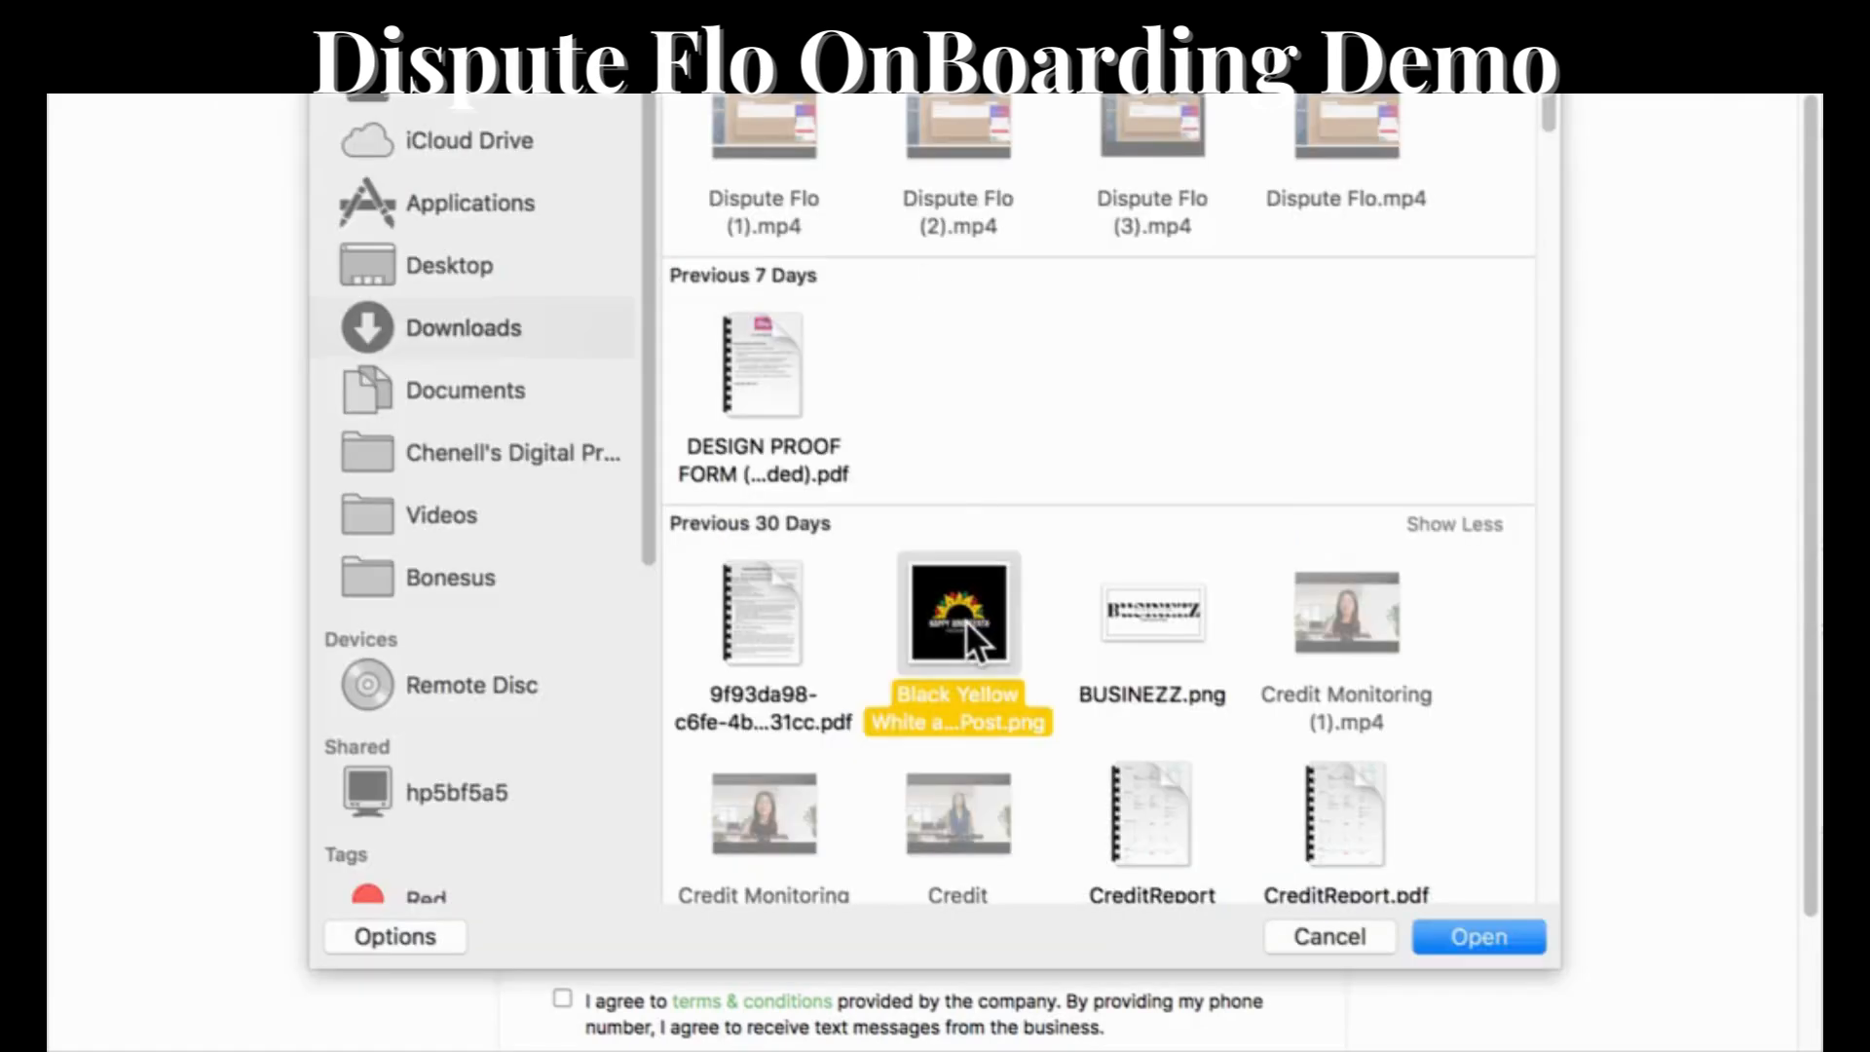
pyautogui.doubleClick(966, 619)
# Add the same Juneteenth image as Utility Bill proof of address and submit the documents form with the terms accepted.
pyautogui.scroll(-3, 774, 716)
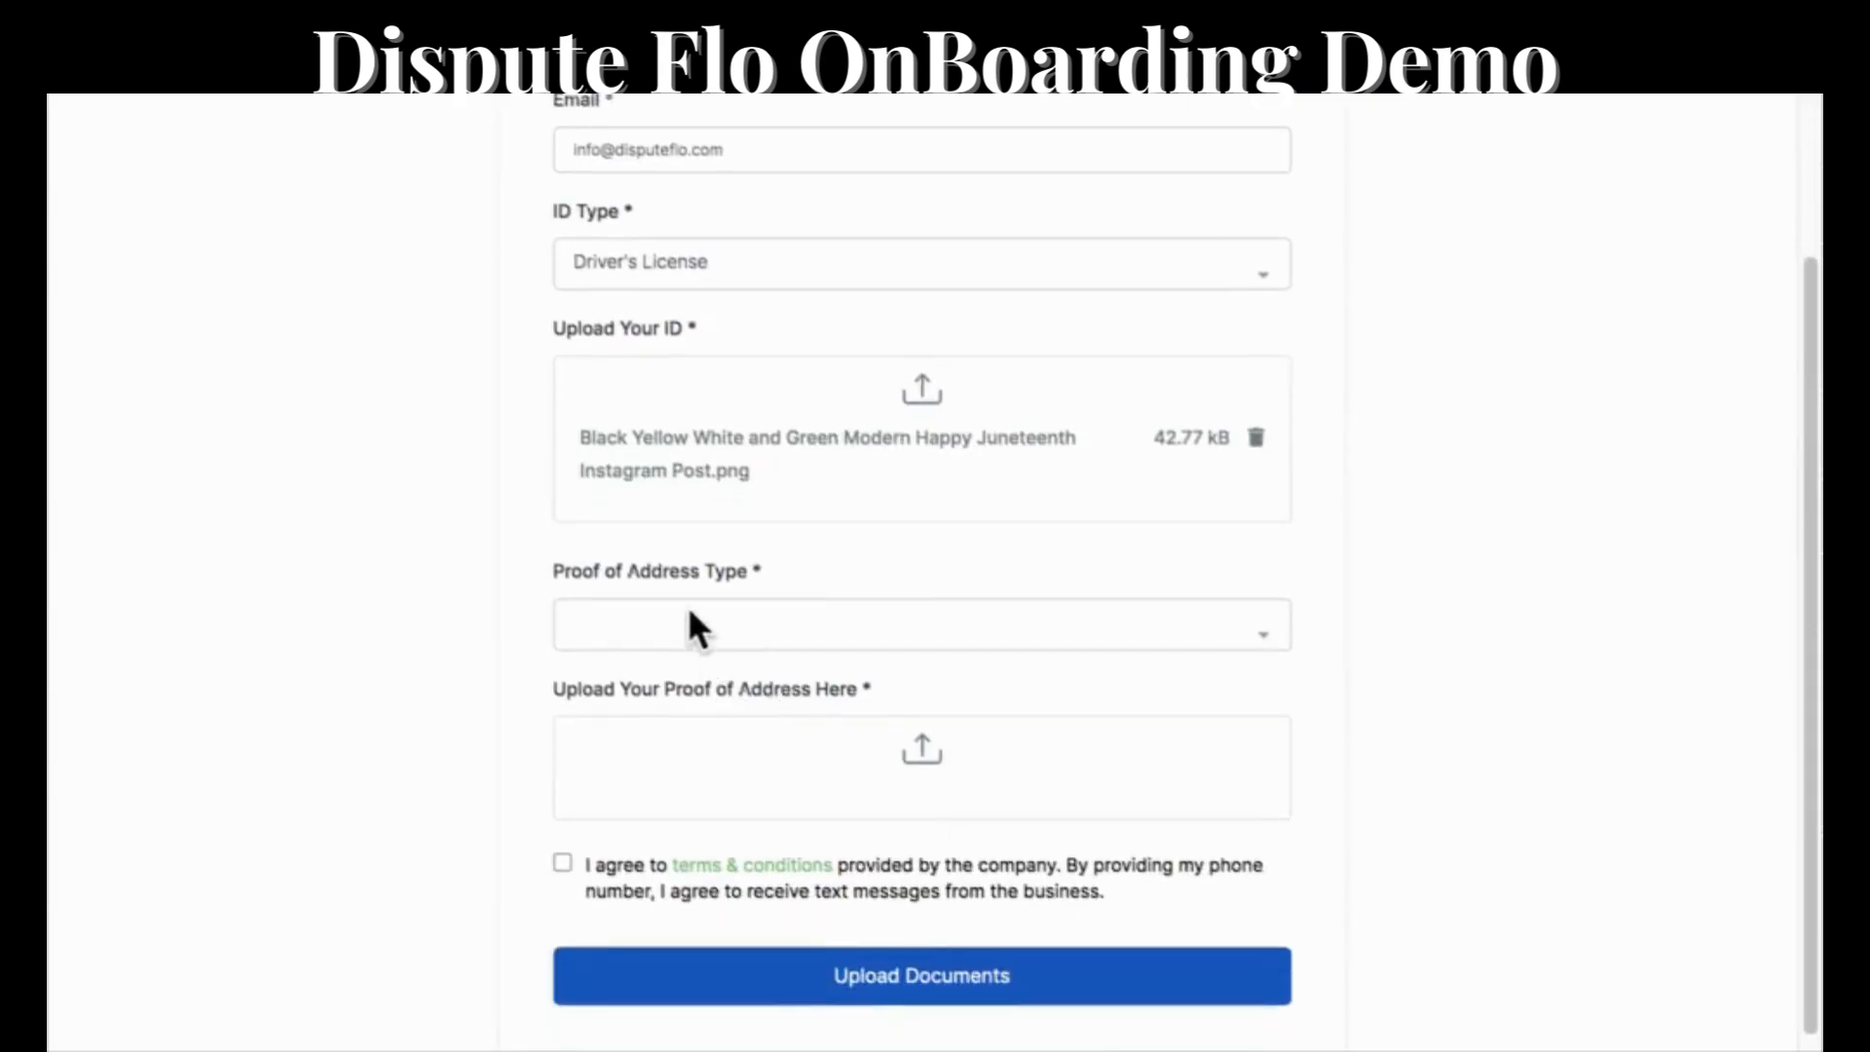
pyautogui.click(691, 623)
pyautogui.scroll(-1, 697, 738)
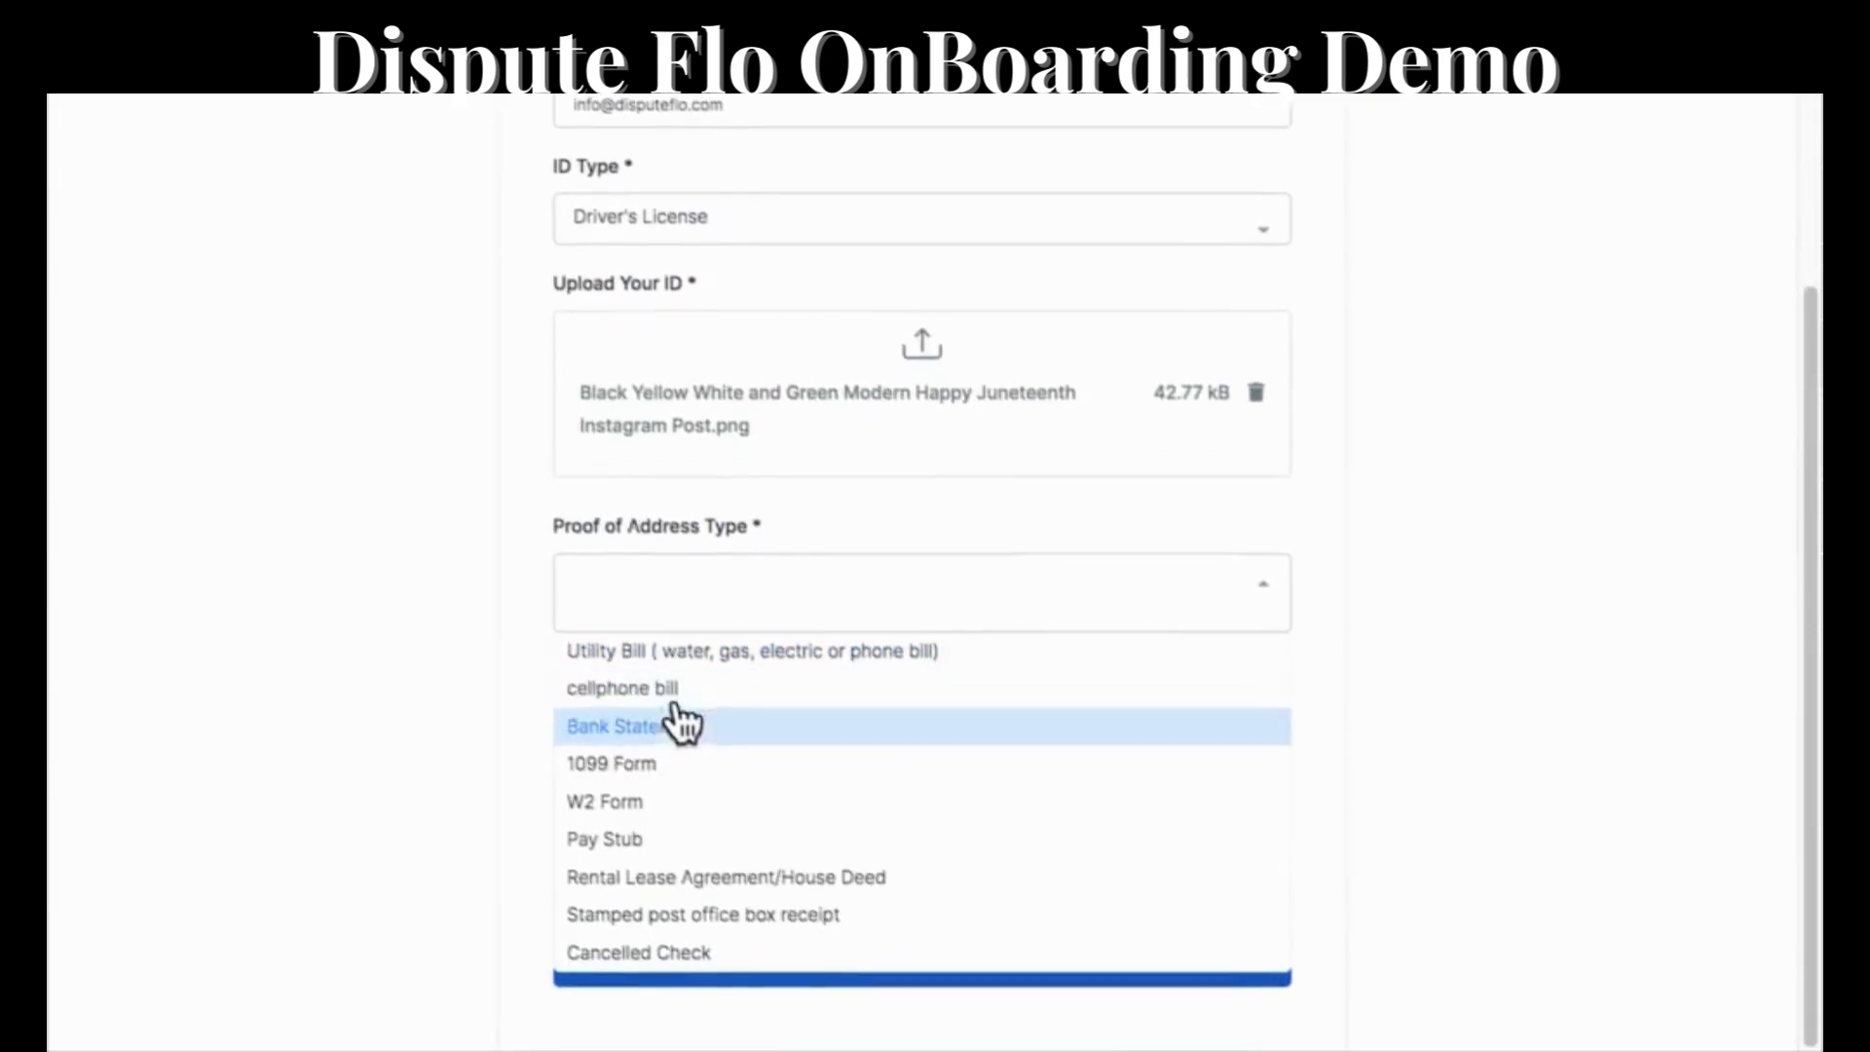
pyautogui.click(672, 656)
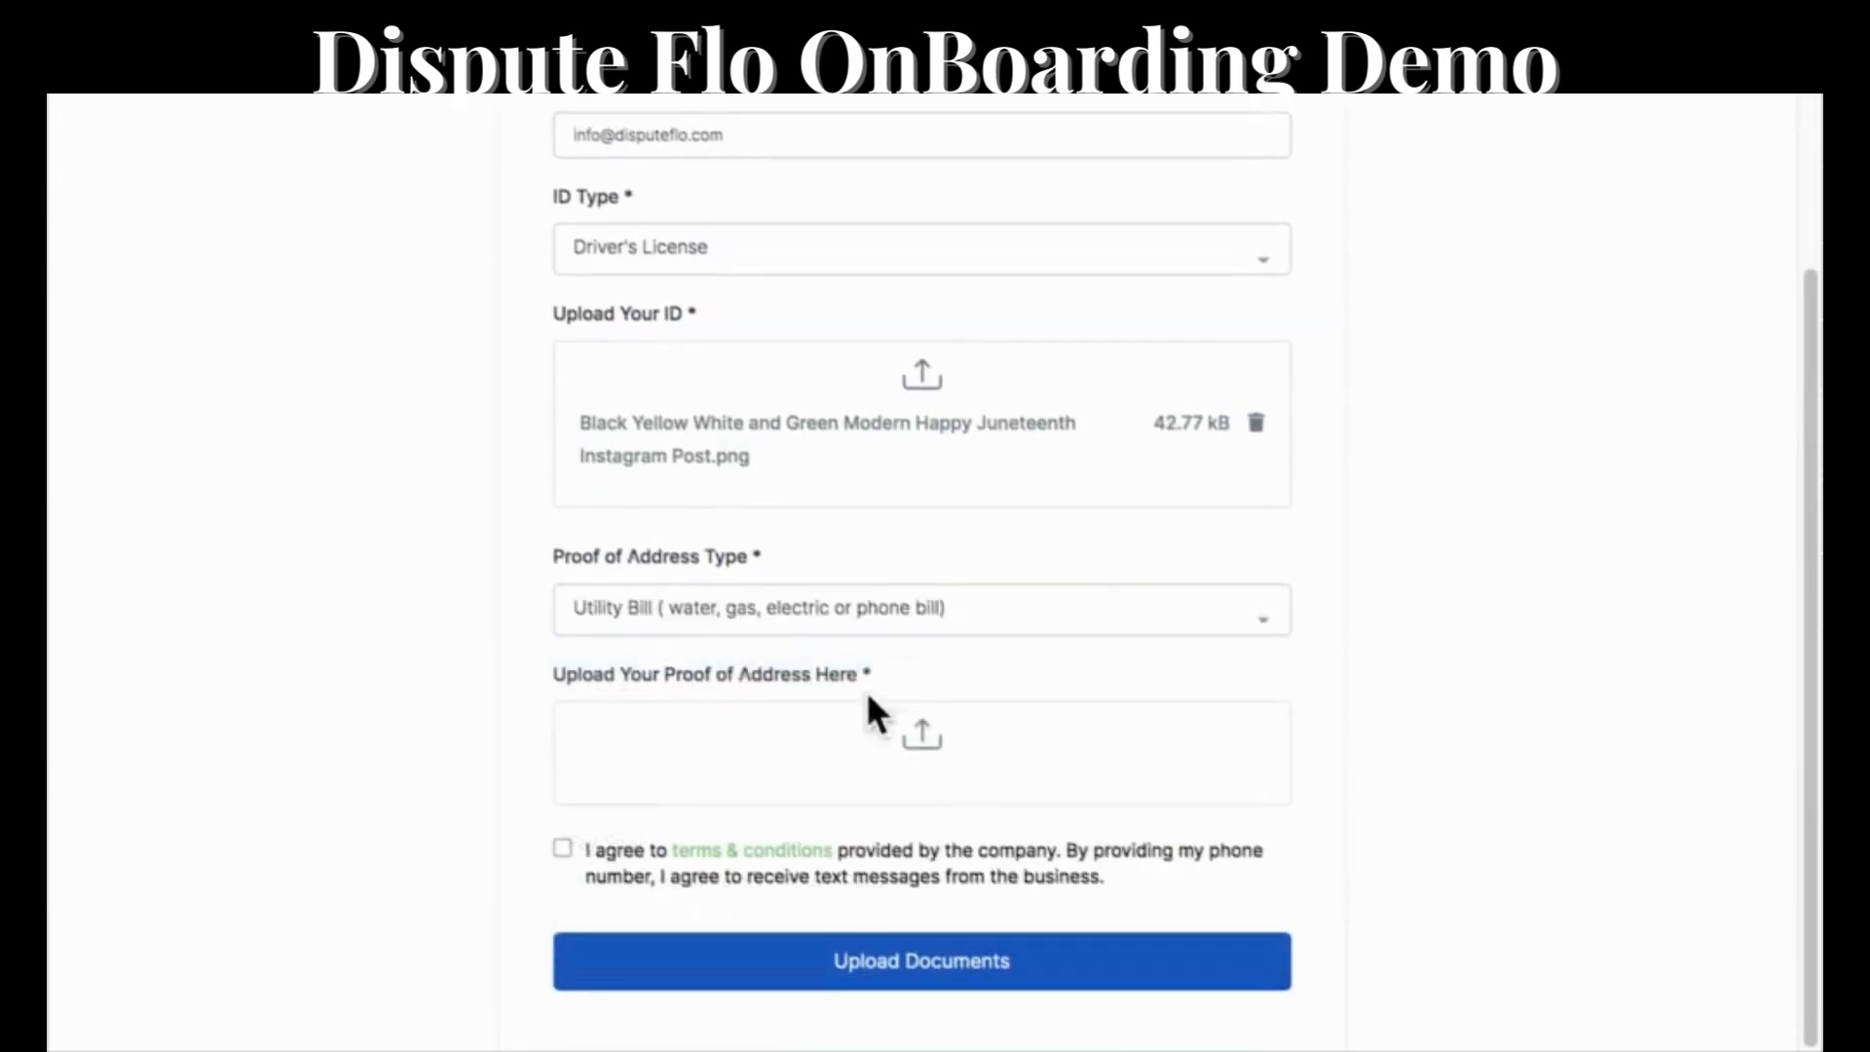
pyautogui.click(904, 777)
pyautogui.doubleClick(960, 575)
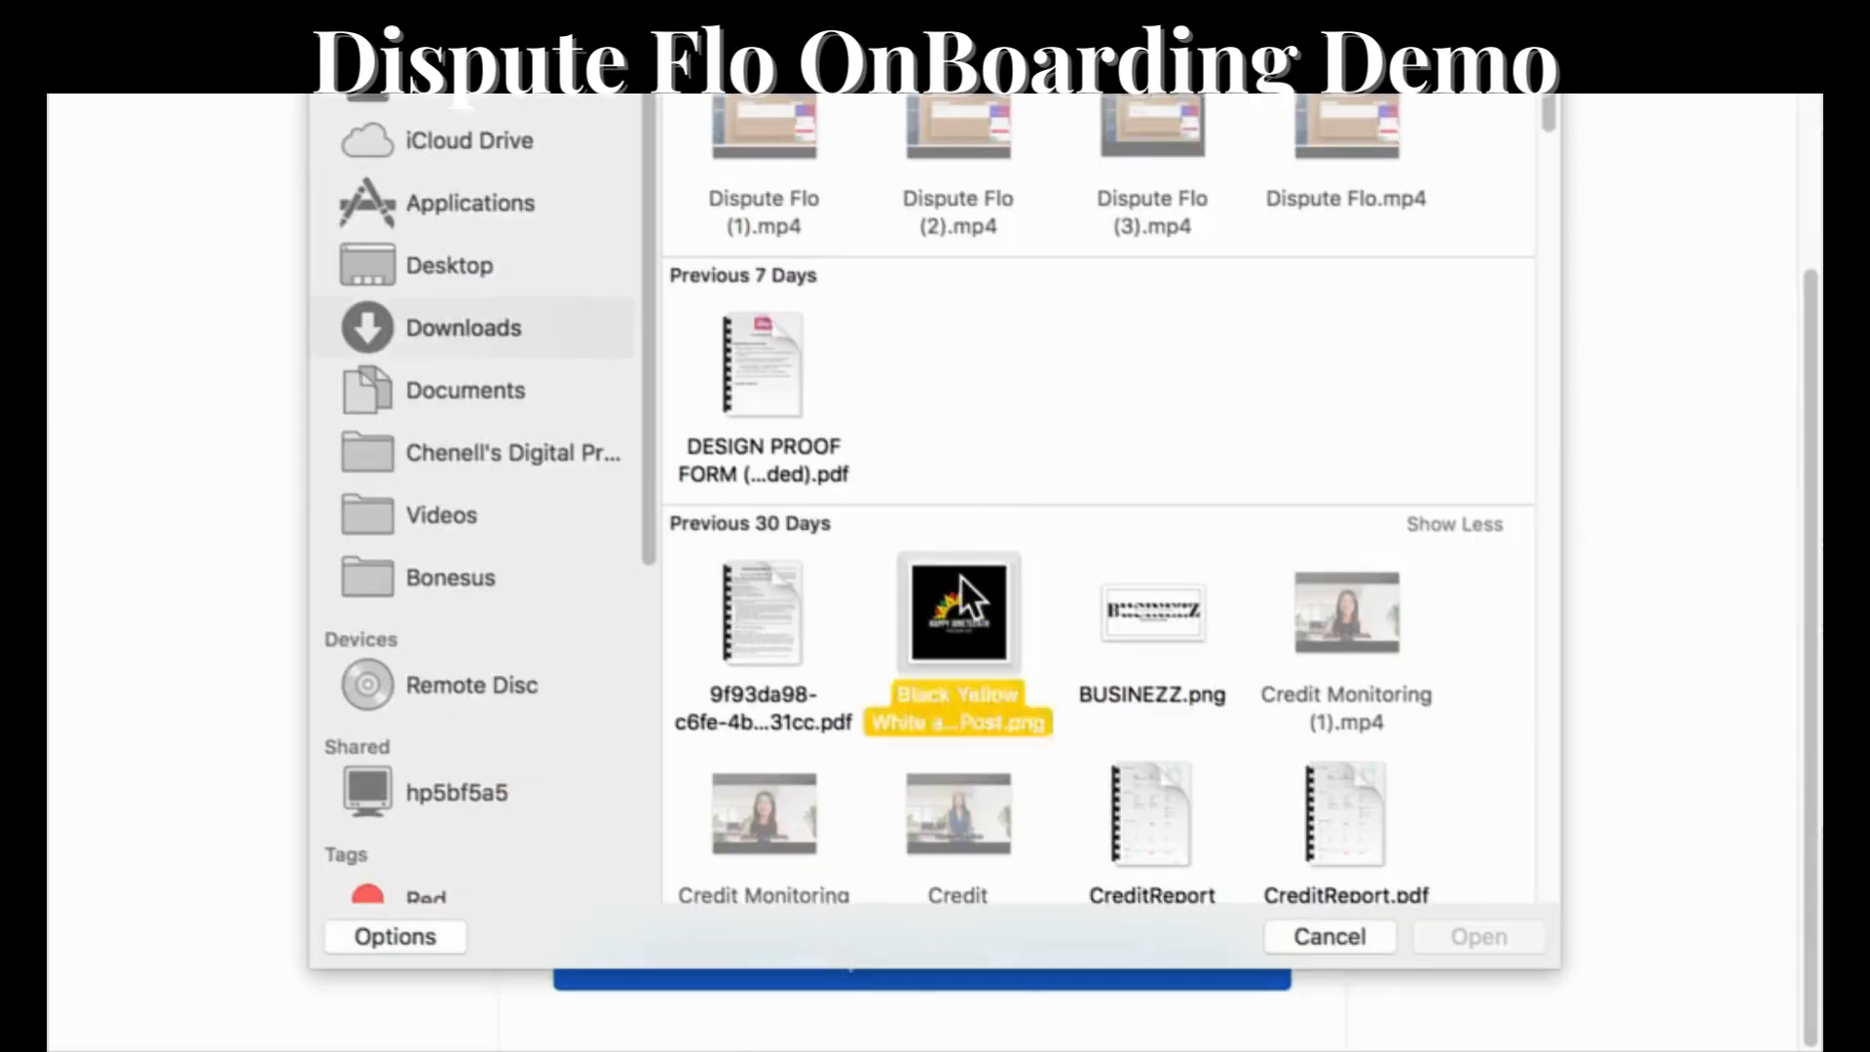
pyautogui.click(562, 881)
pyautogui.click(820, 1003)
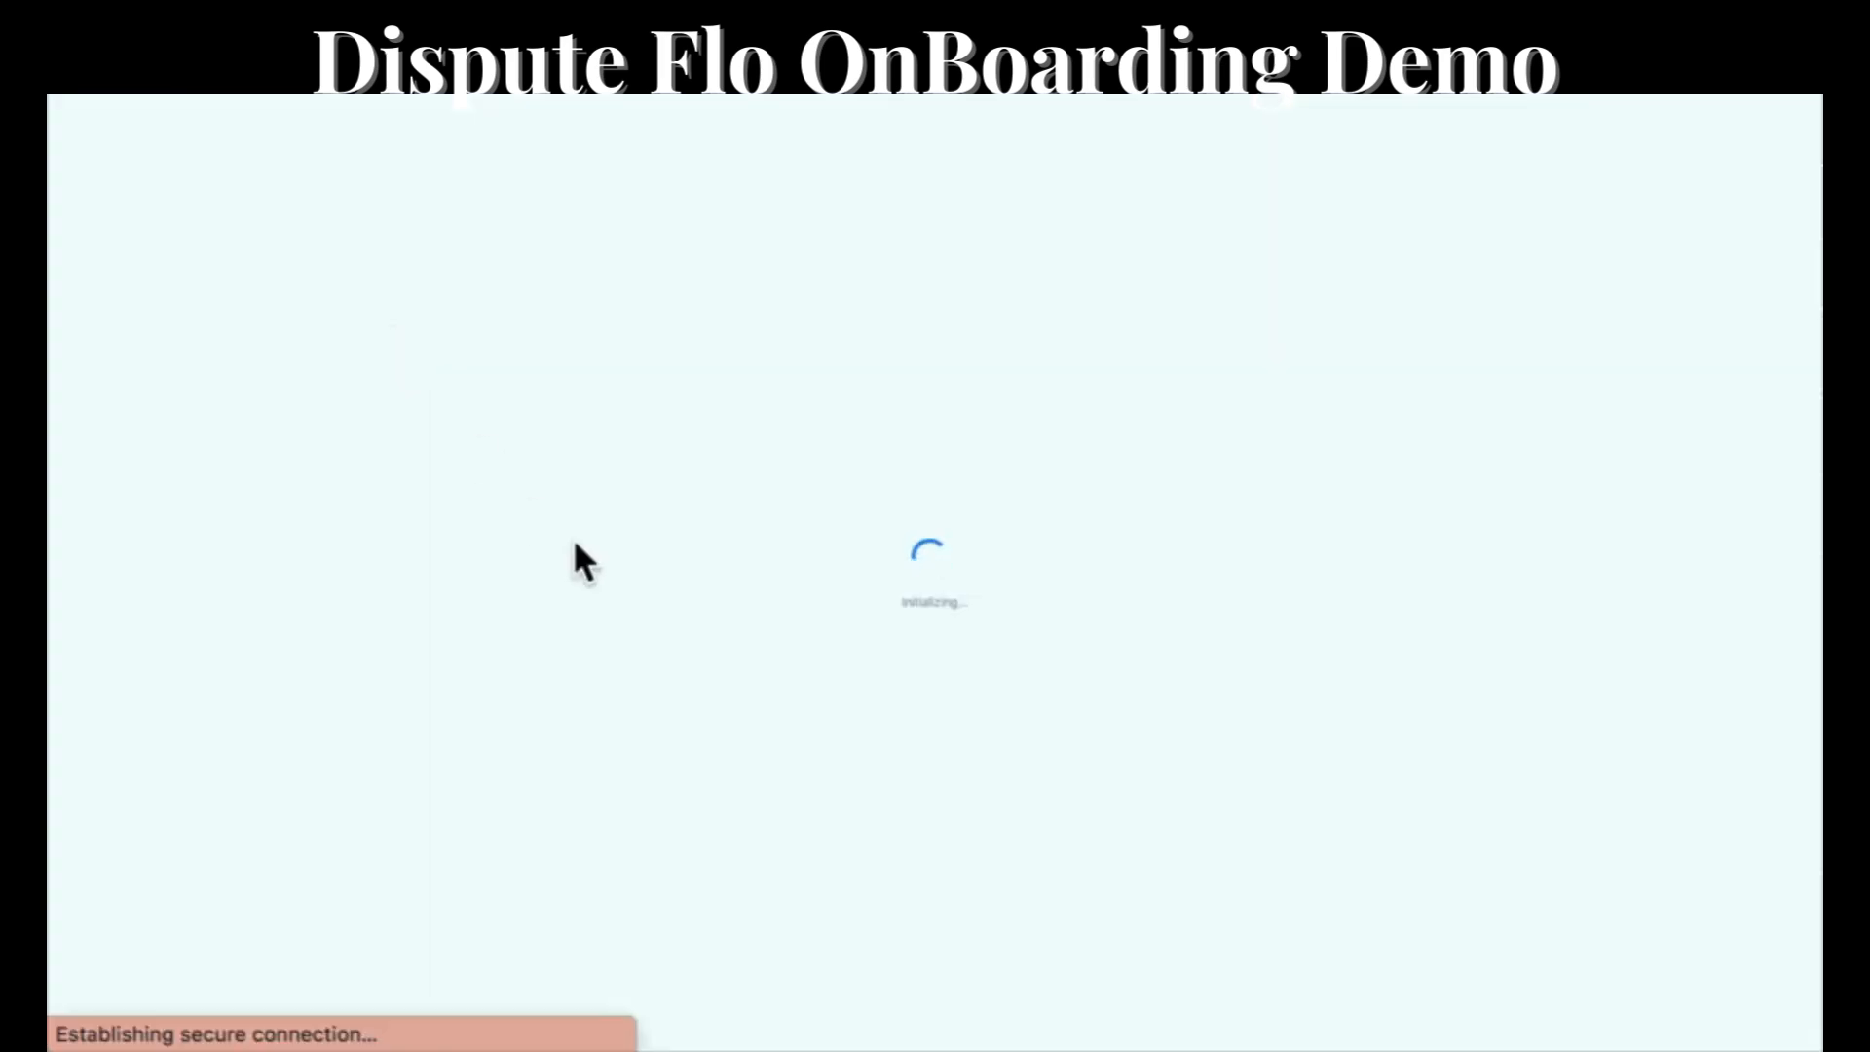
# Examine the final stages of the audit and onboarding pipeline in the CRM and read the account notifications.
pyautogui.hscroll(10, 816, 582)
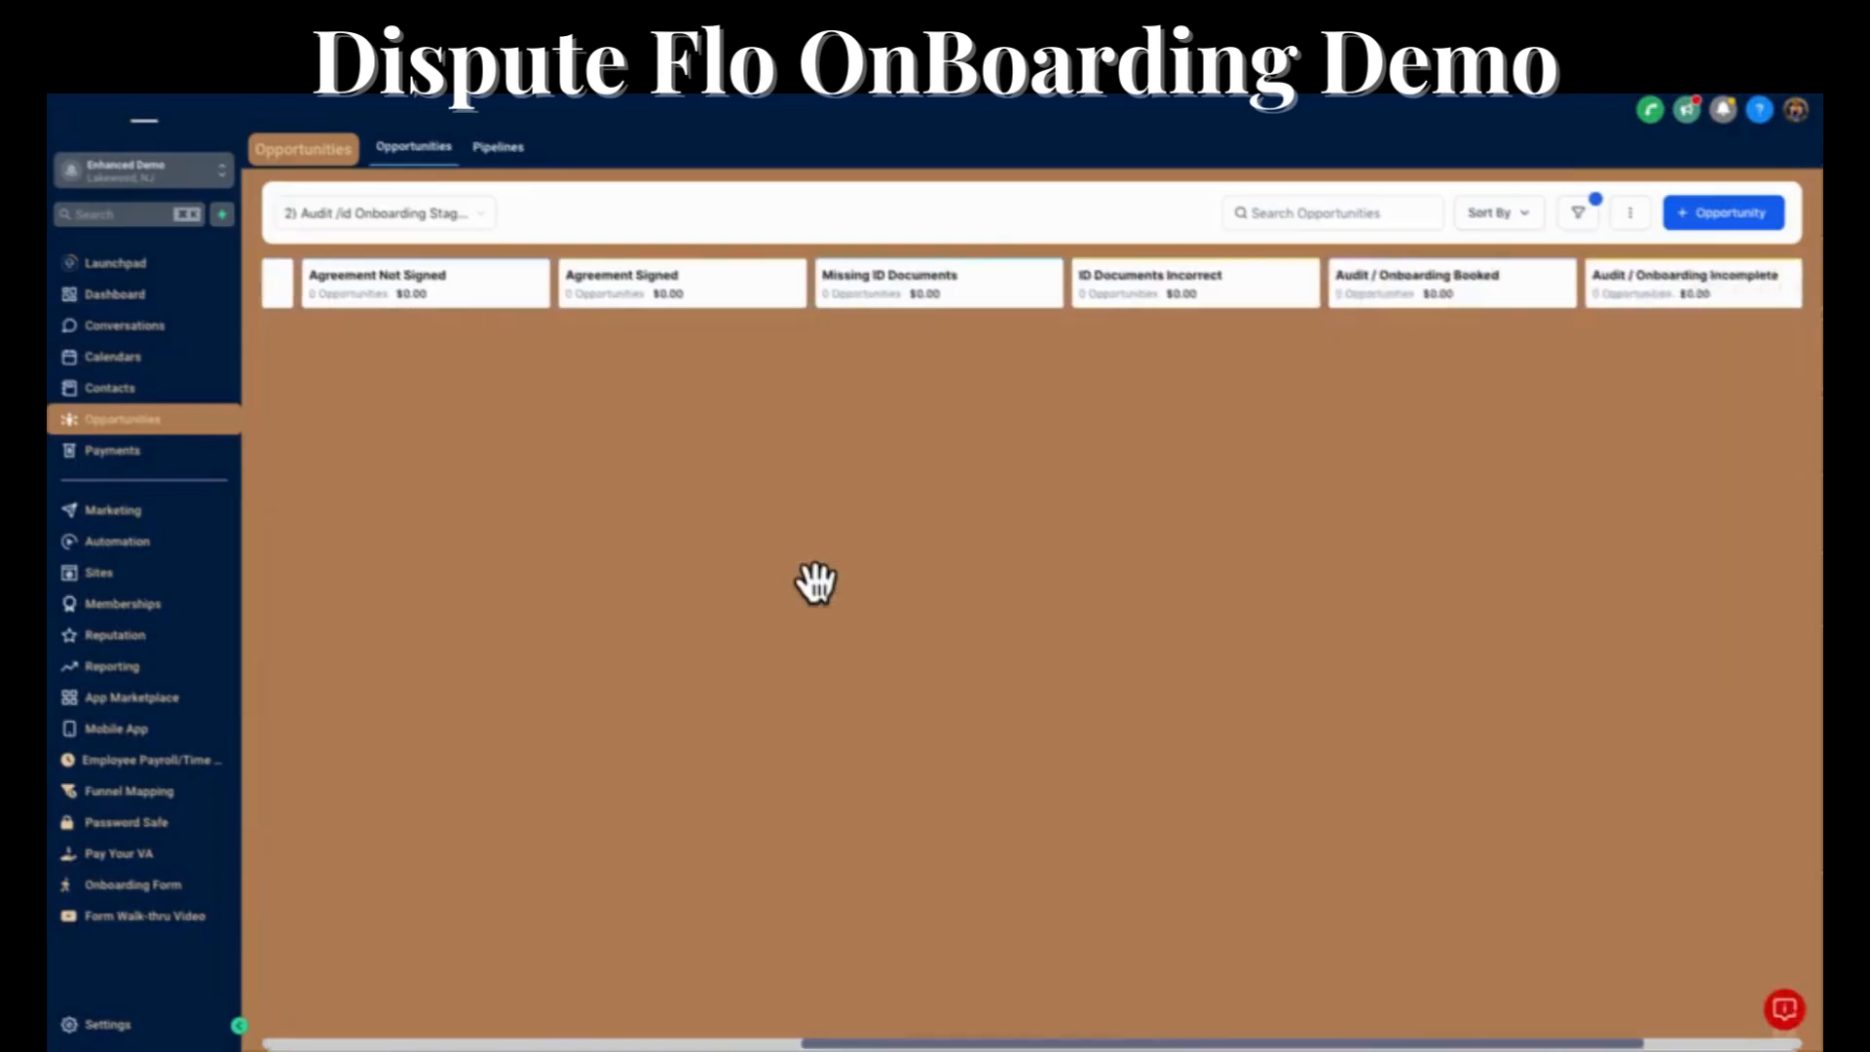
pyautogui.hscroll(3, 816, 582)
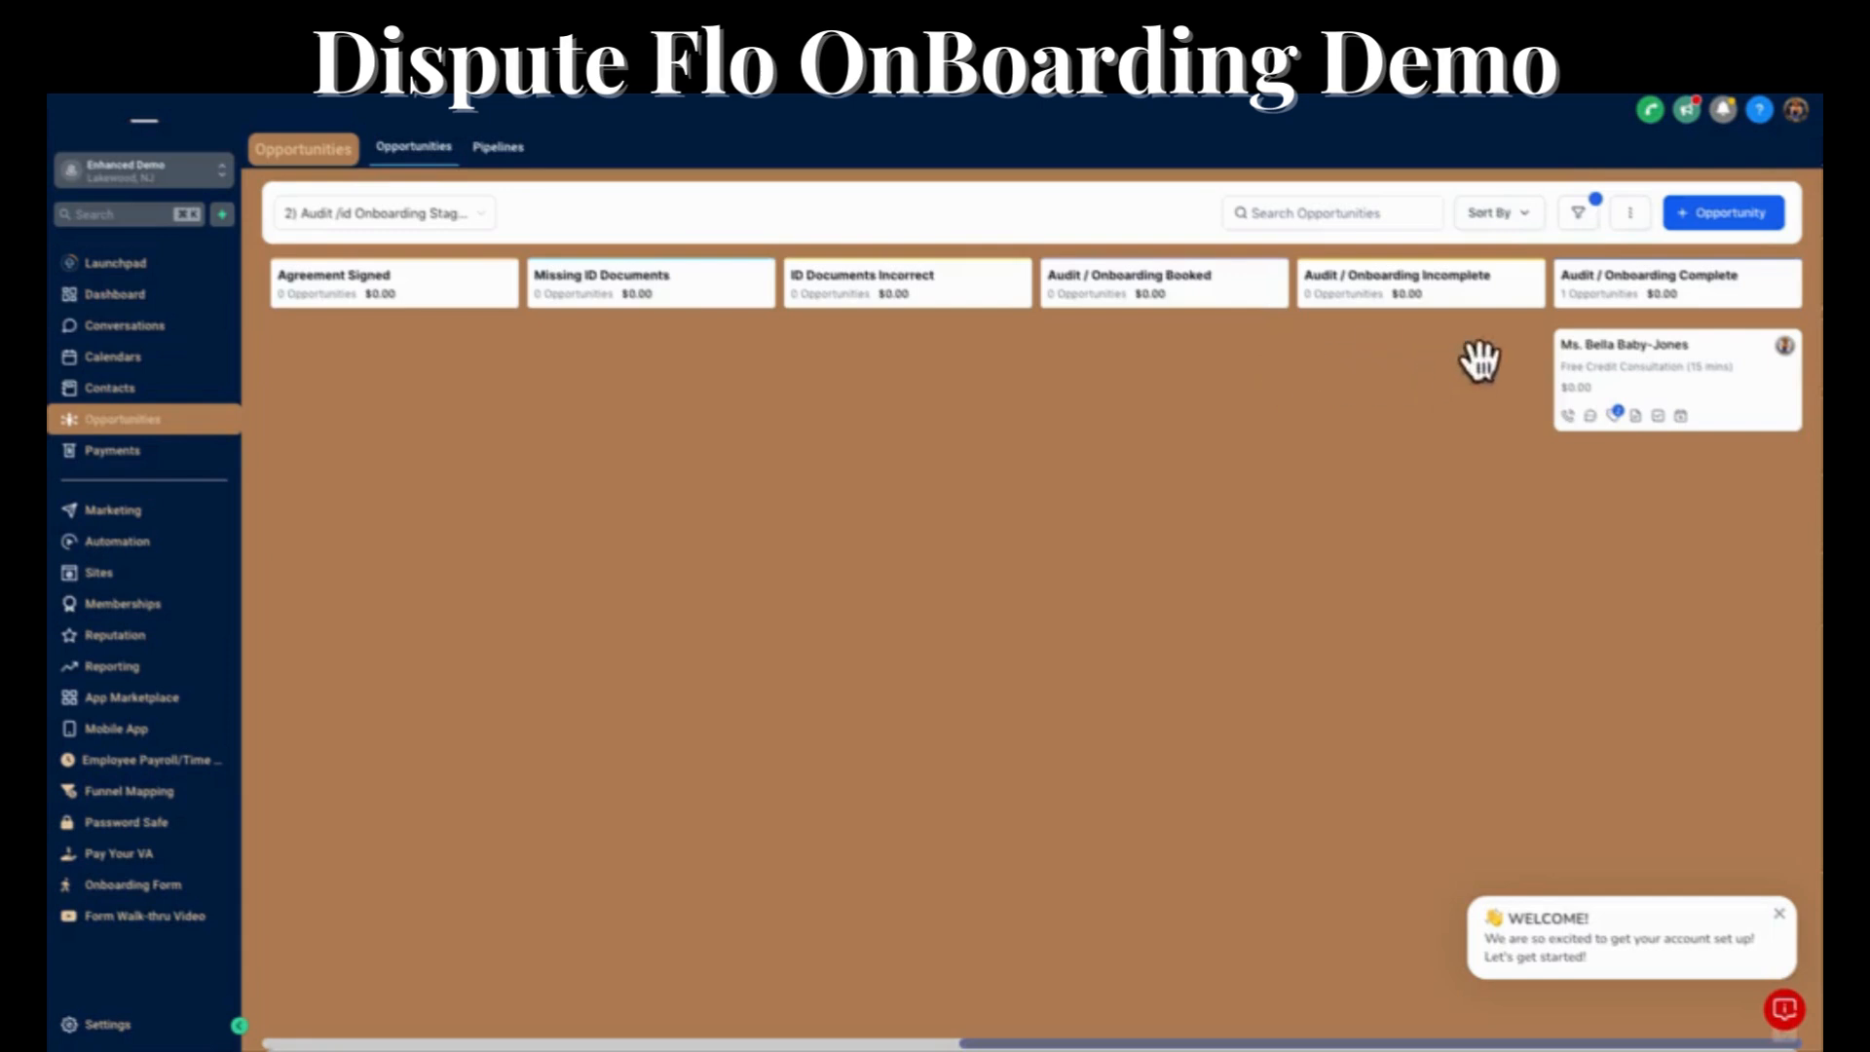
pyautogui.click(1722, 109)
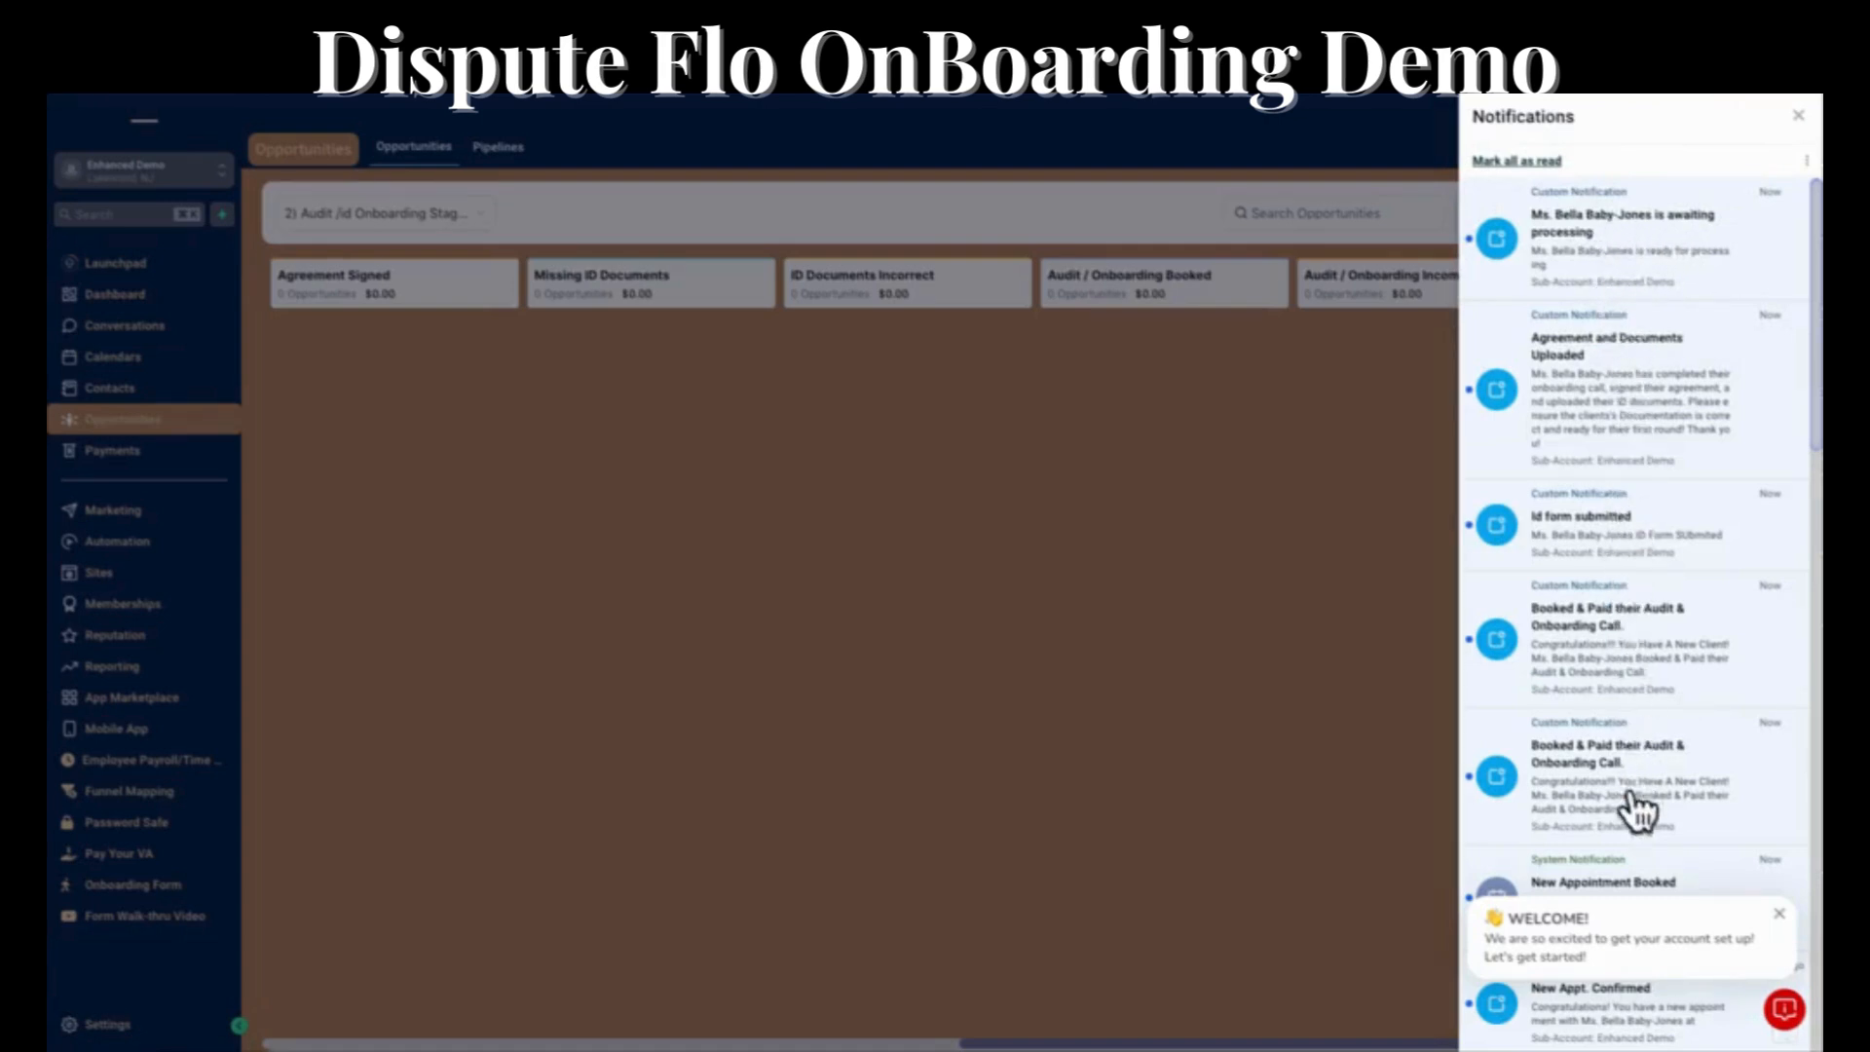
pyautogui.click(1798, 117)
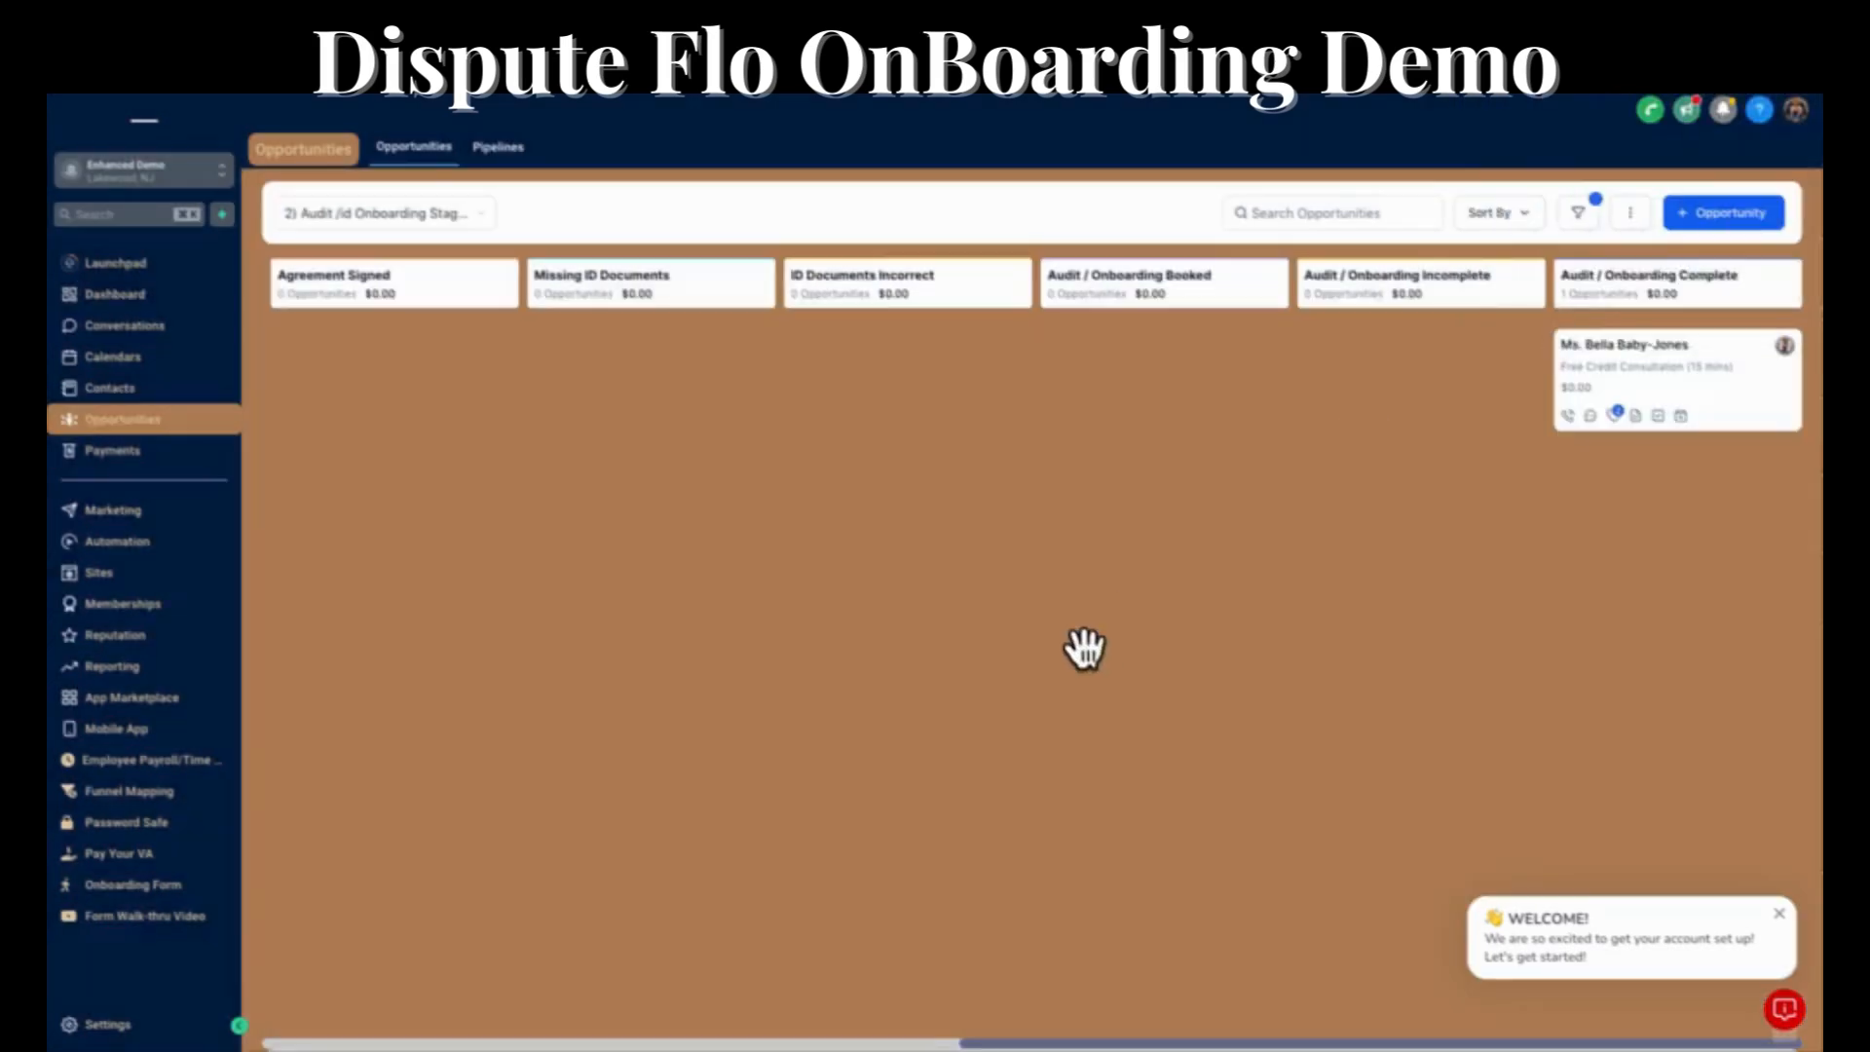
# Open the client's contact record from the Audit / Onboarding Complete stage and review its Status section fields.
pyautogui.click(1612, 346)
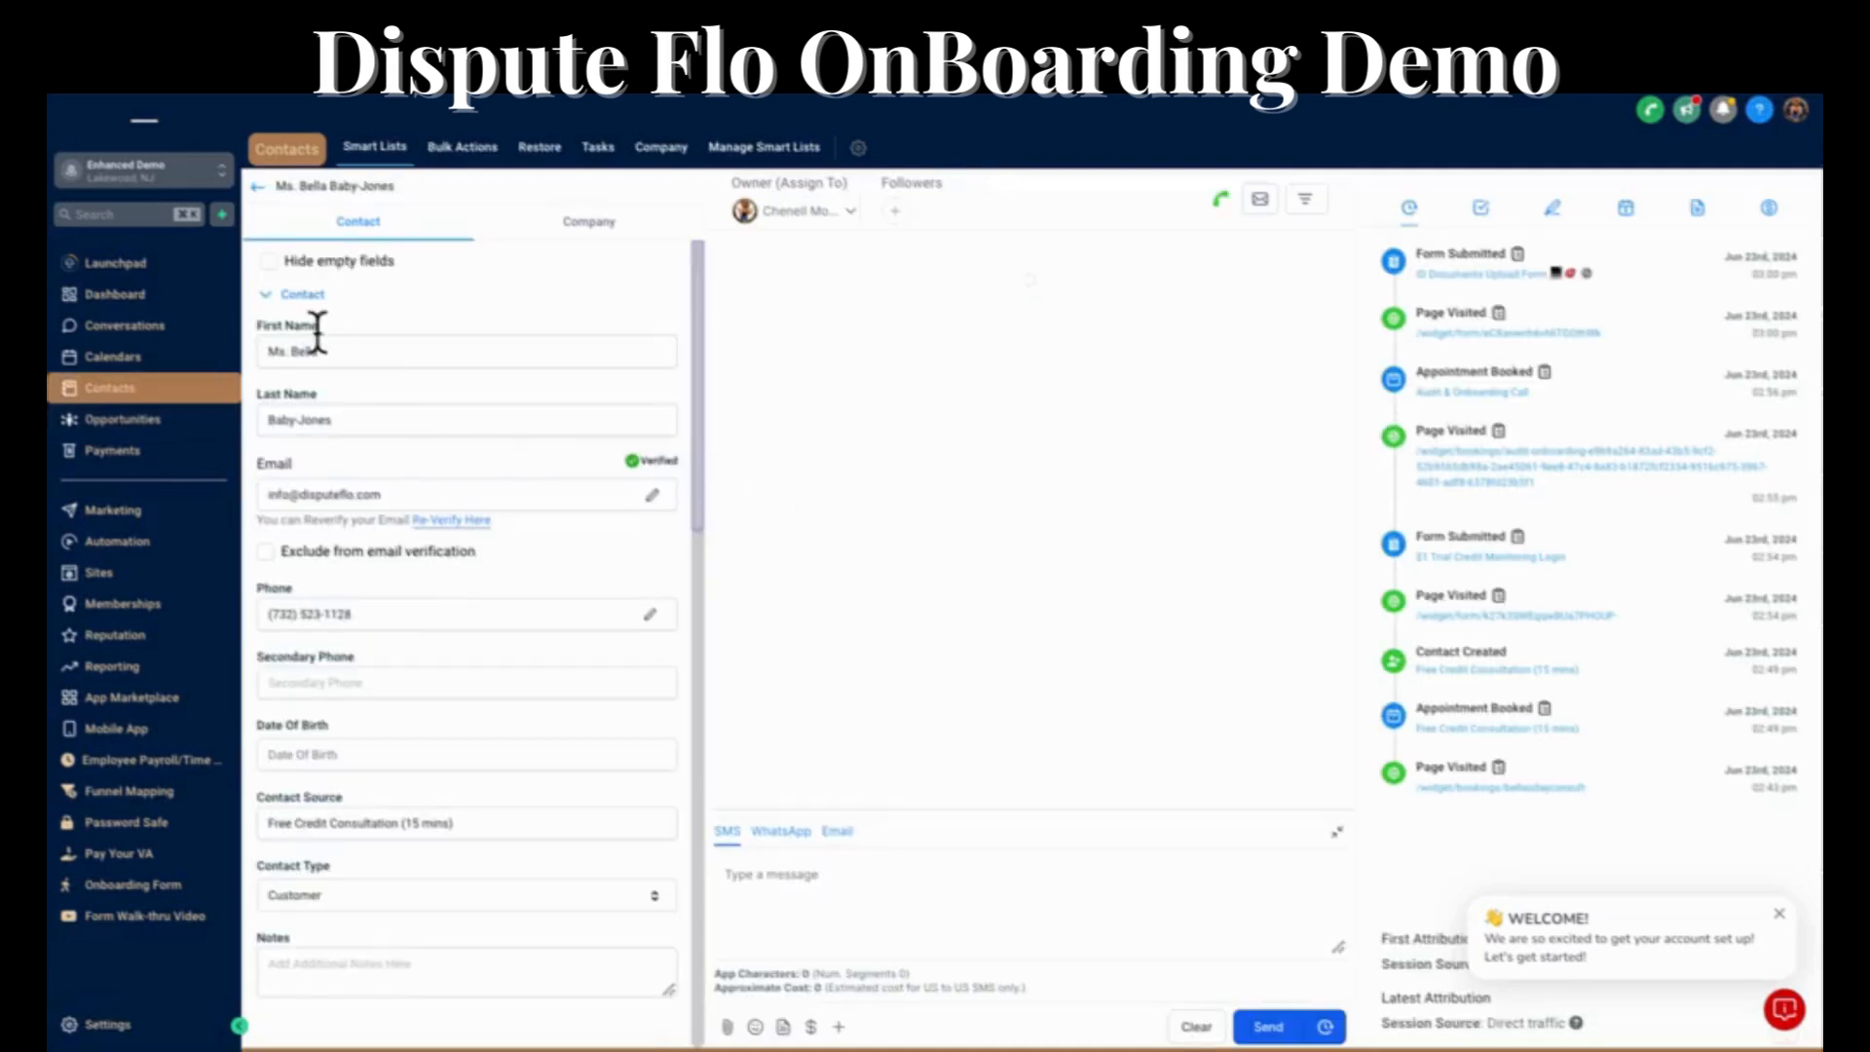
pyautogui.click(265, 294)
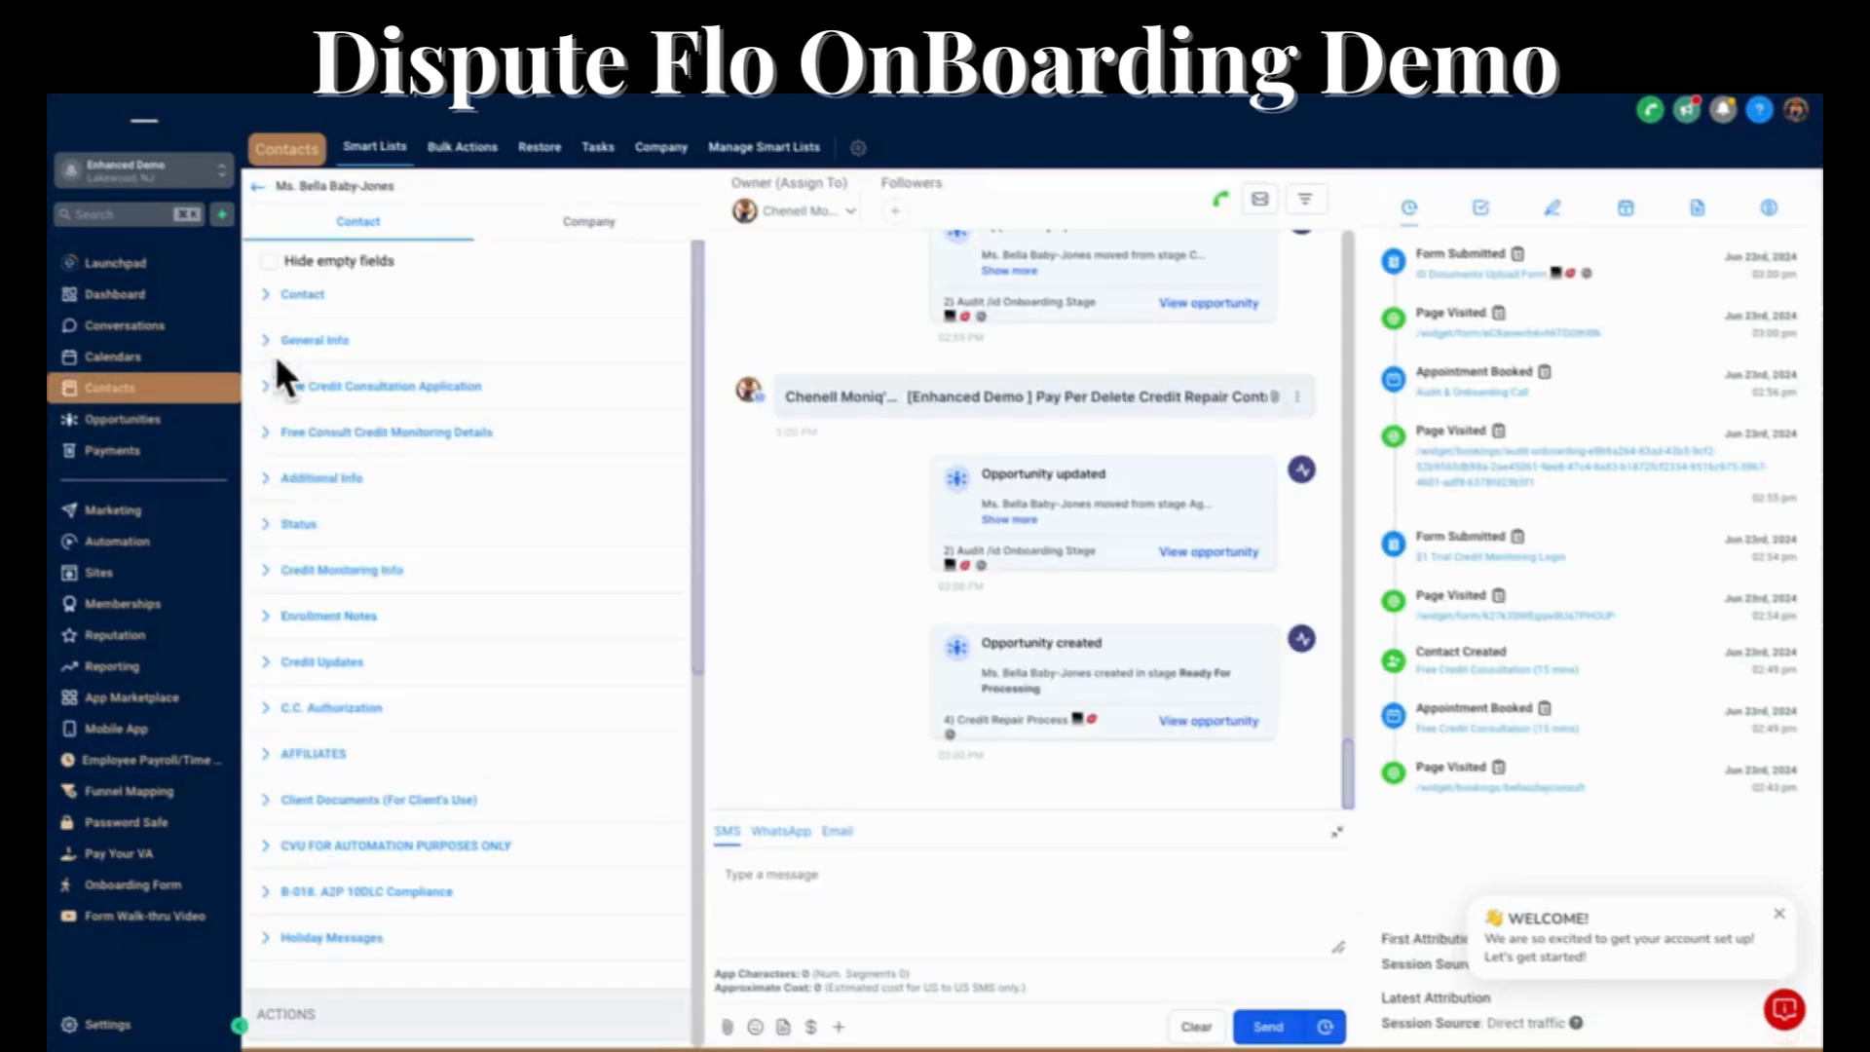
pyautogui.click(263, 526)
pyautogui.scroll(-3, 375, 559)
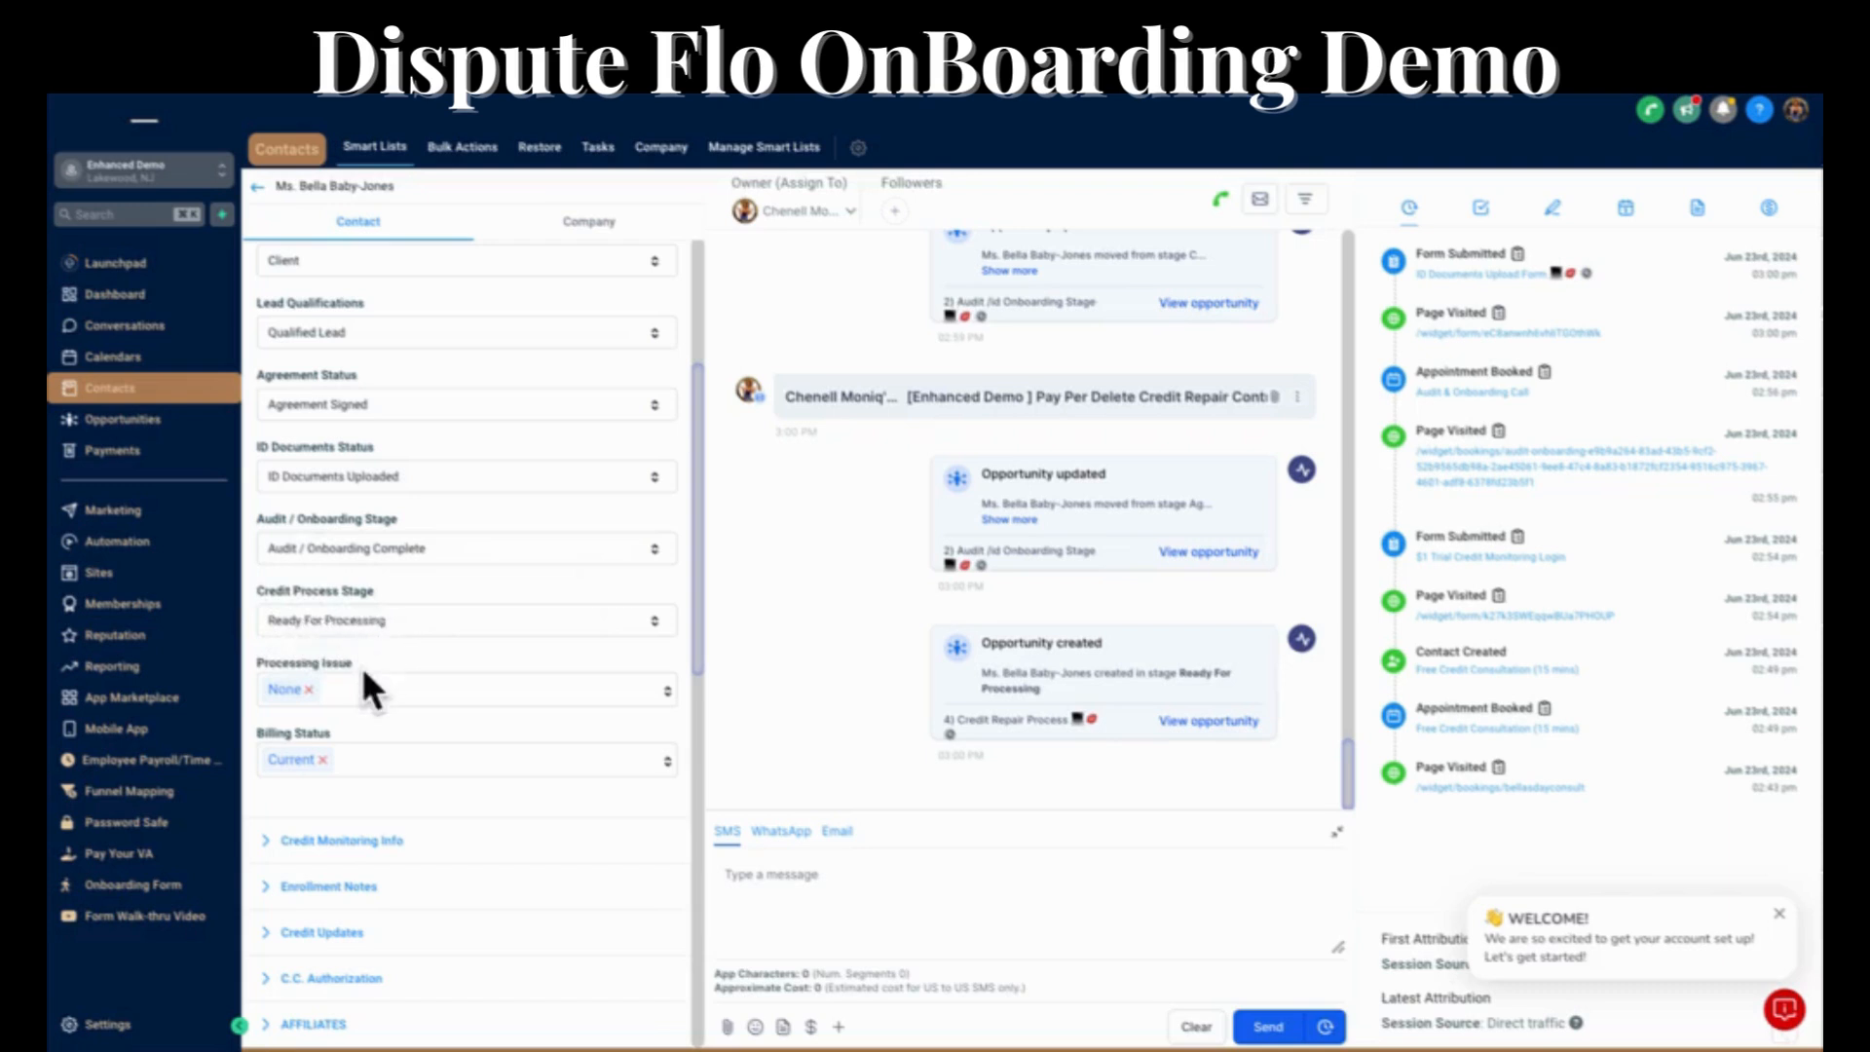
pyautogui.scroll(-3, 367, 682)
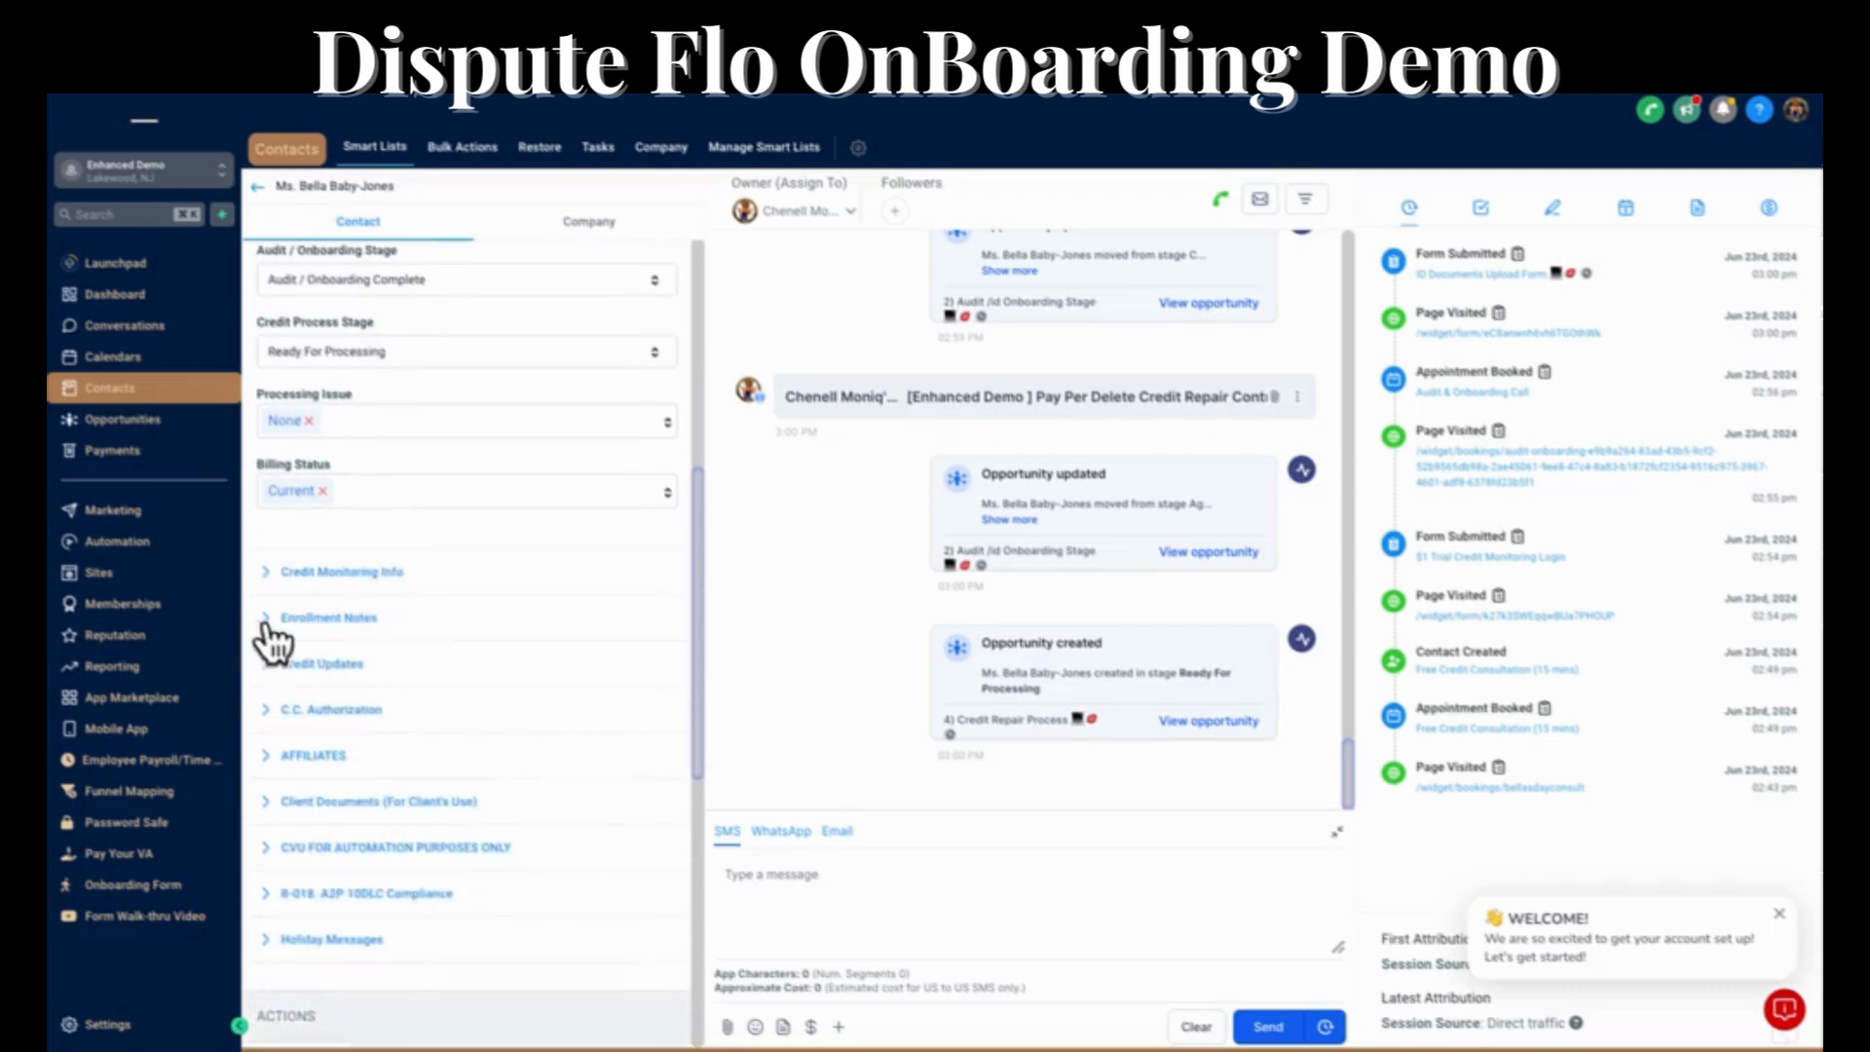
pyautogui.click(278, 620)
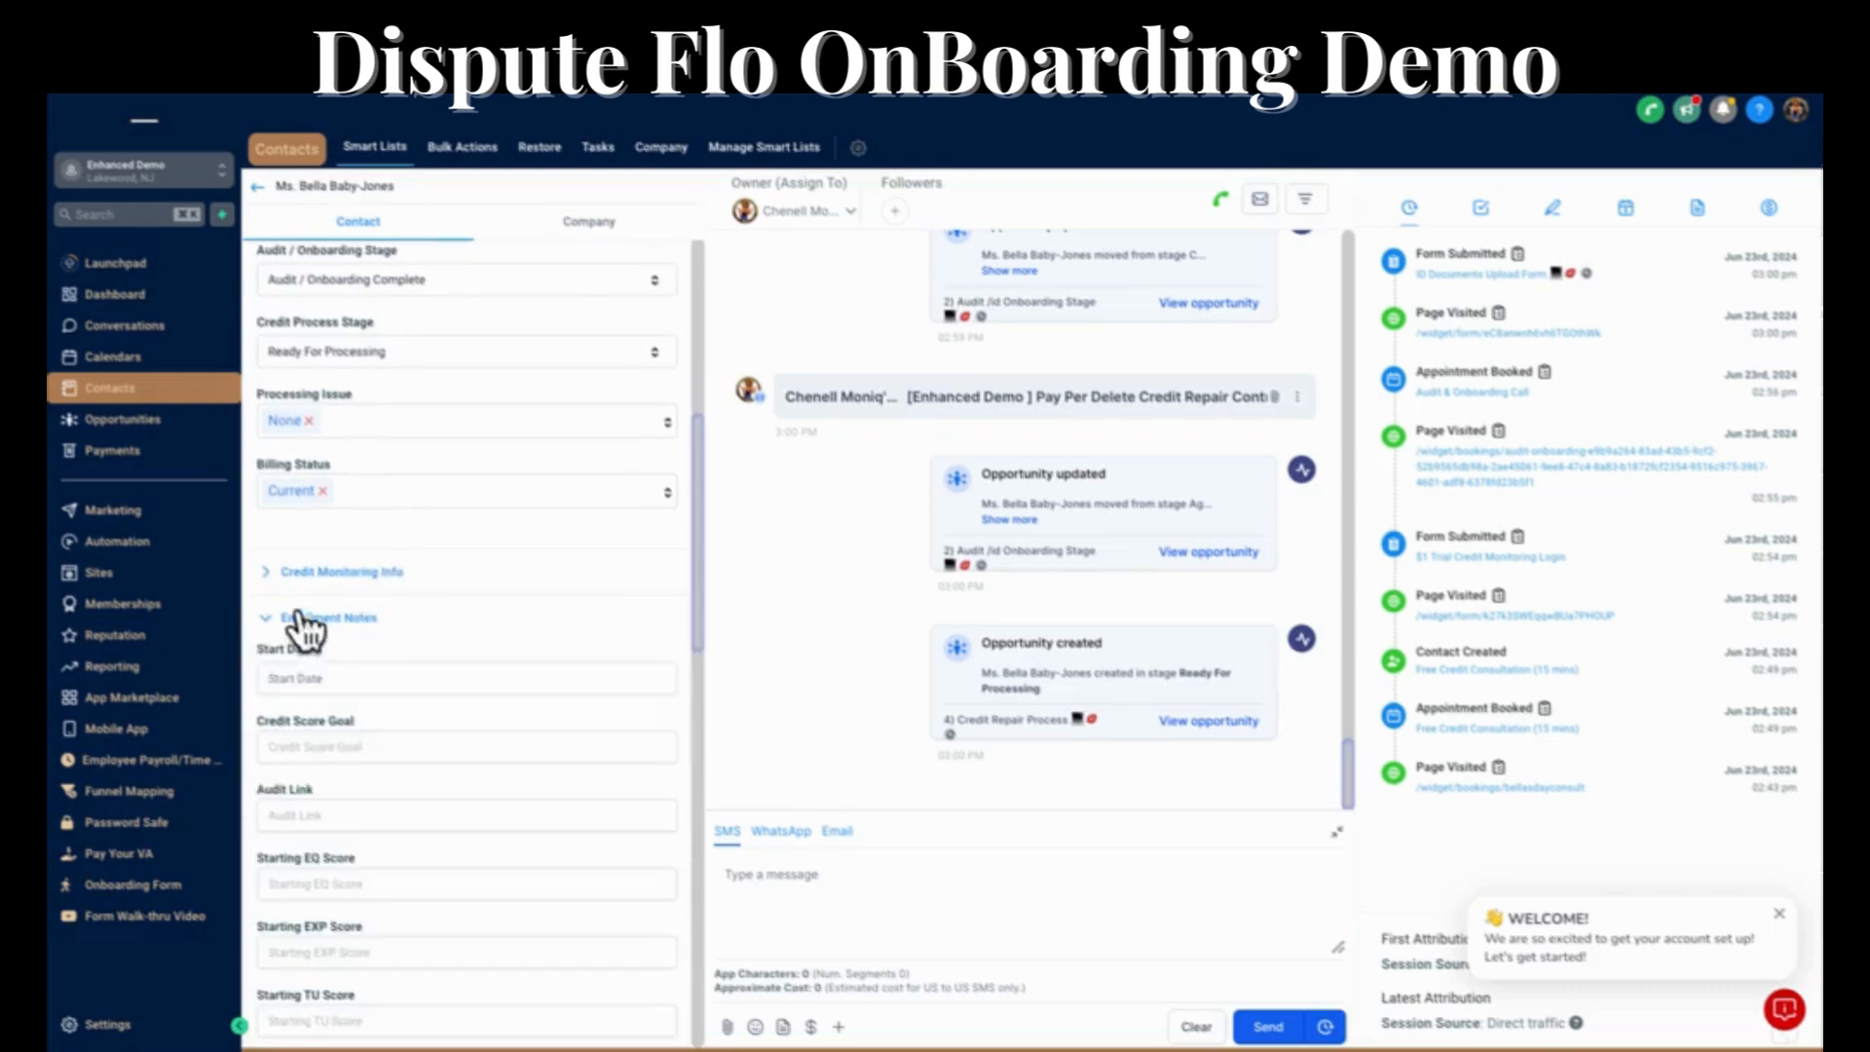
pyautogui.click(360, 679)
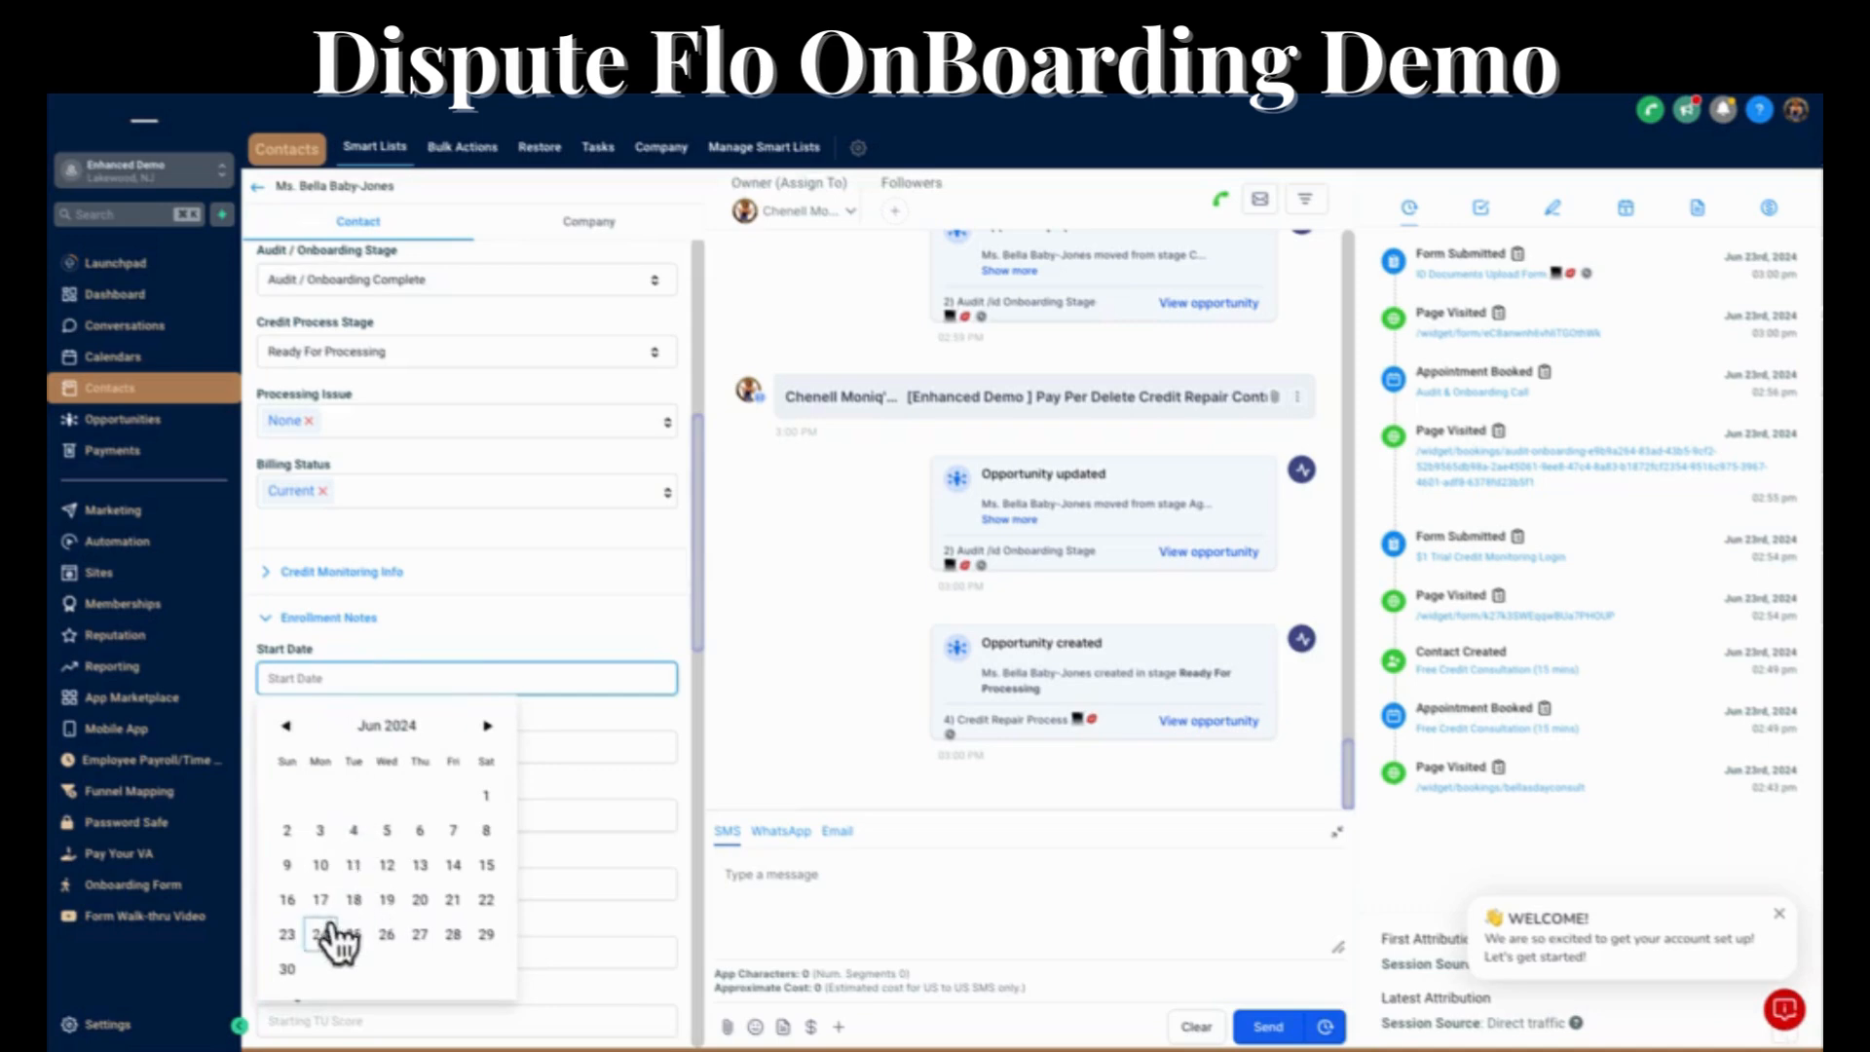
pyautogui.click(486, 900)
pyautogui.click(331, 766)
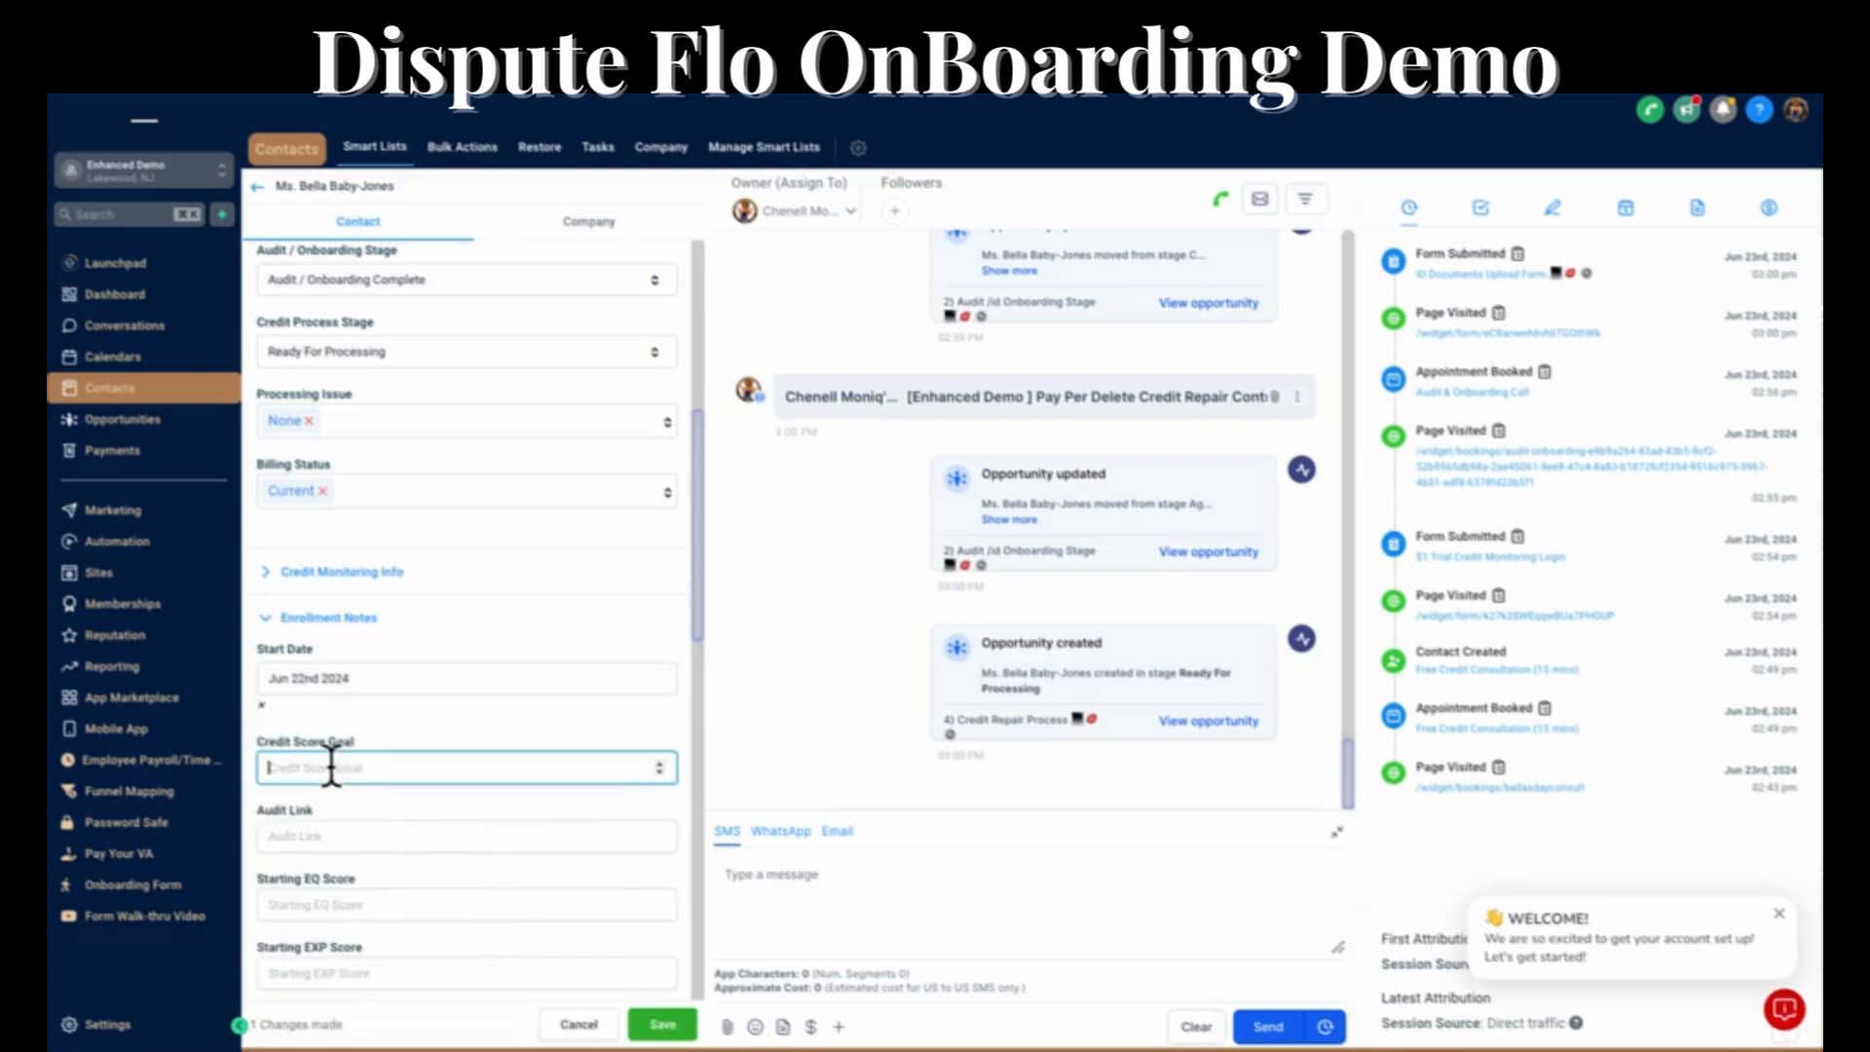
pyautogui.write('8')
pyautogui.write('80')
pyautogui.click(353, 837)
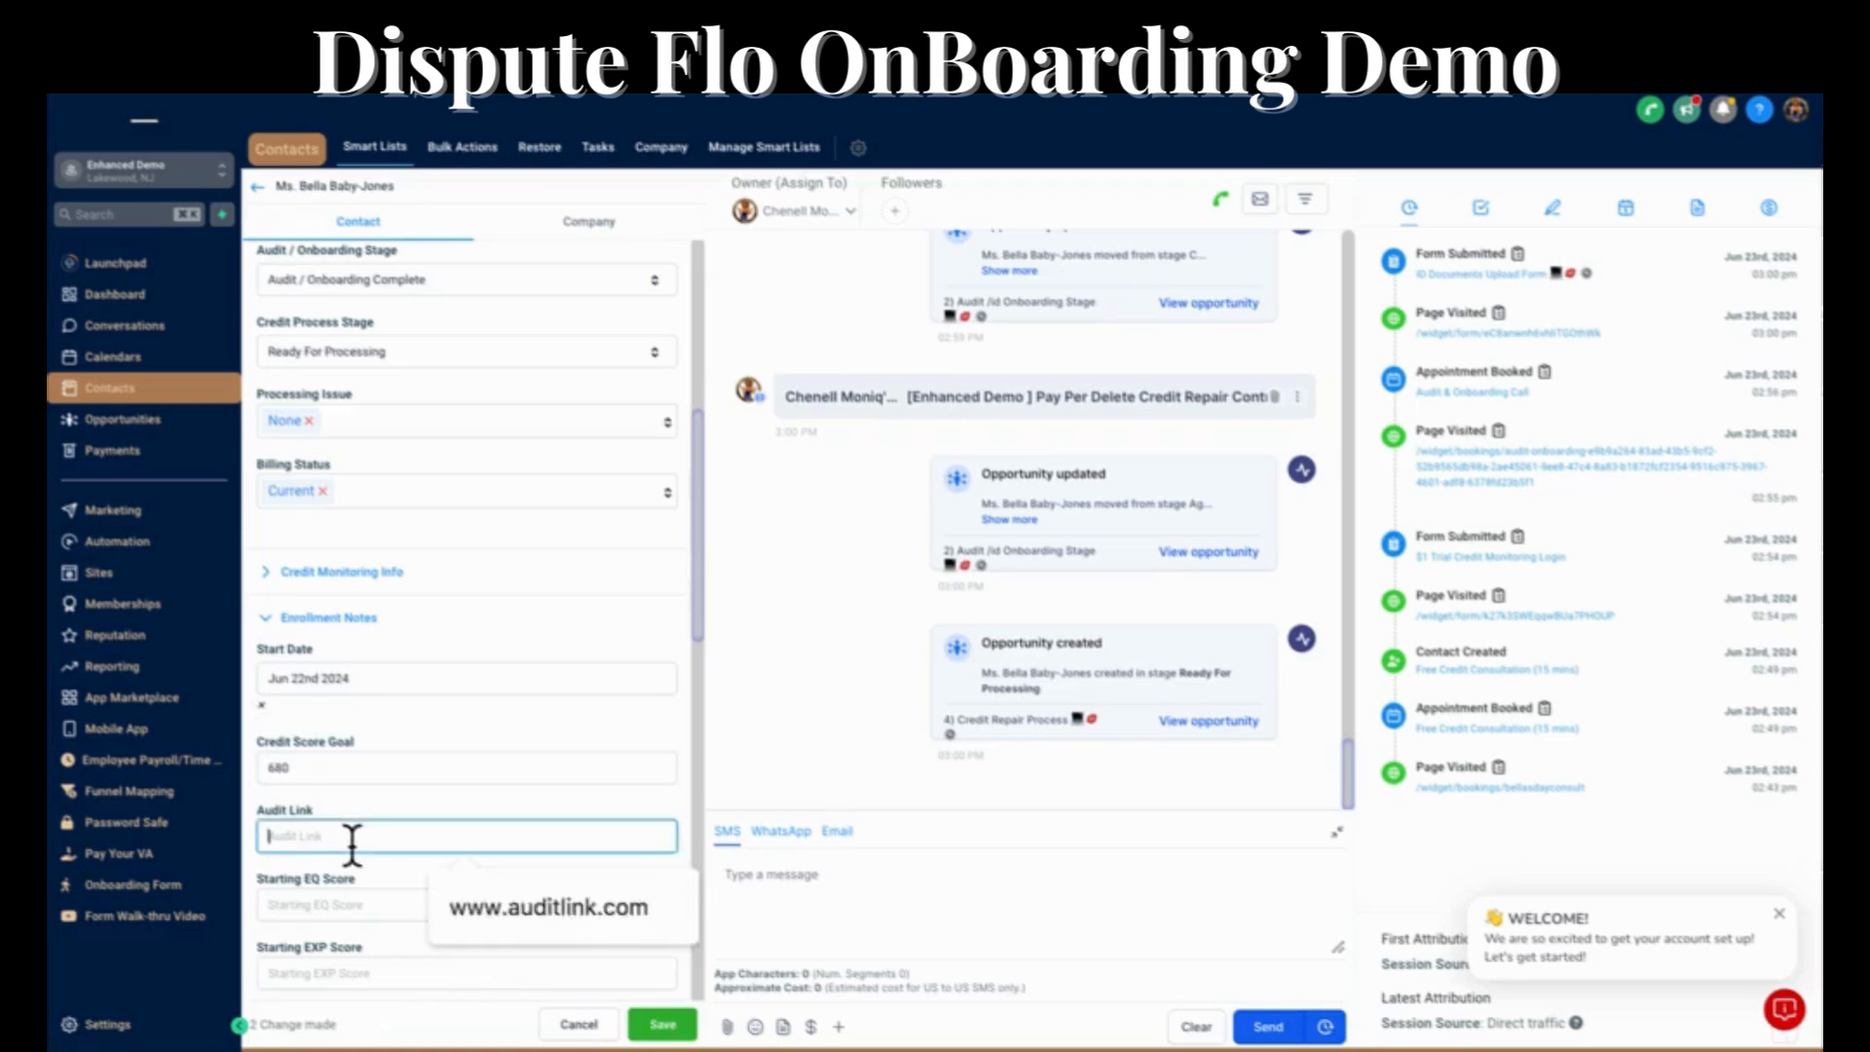
pyautogui.click(501, 908)
# Enter the starting credit scores as 567 for EQ, 567 for EXP and 587 for TU.
pyautogui.scroll(-3, 397, 837)
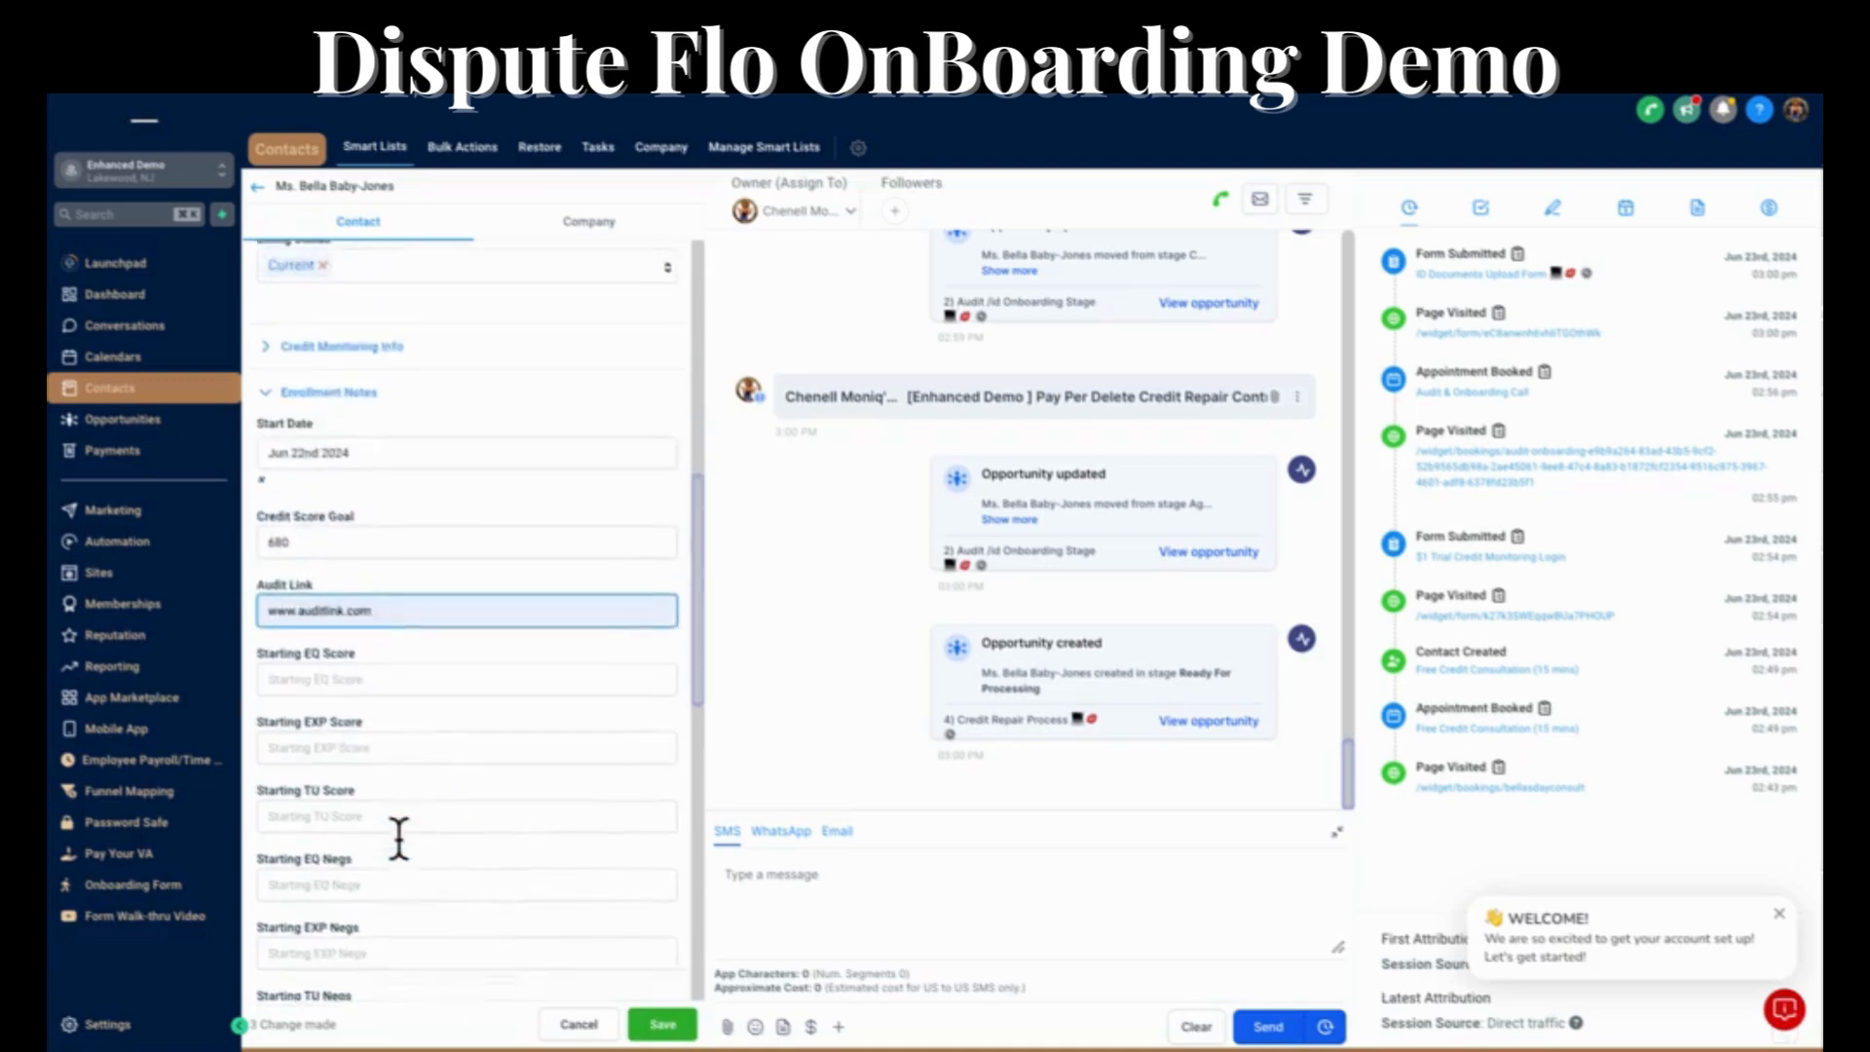
pyautogui.click(300, 640)
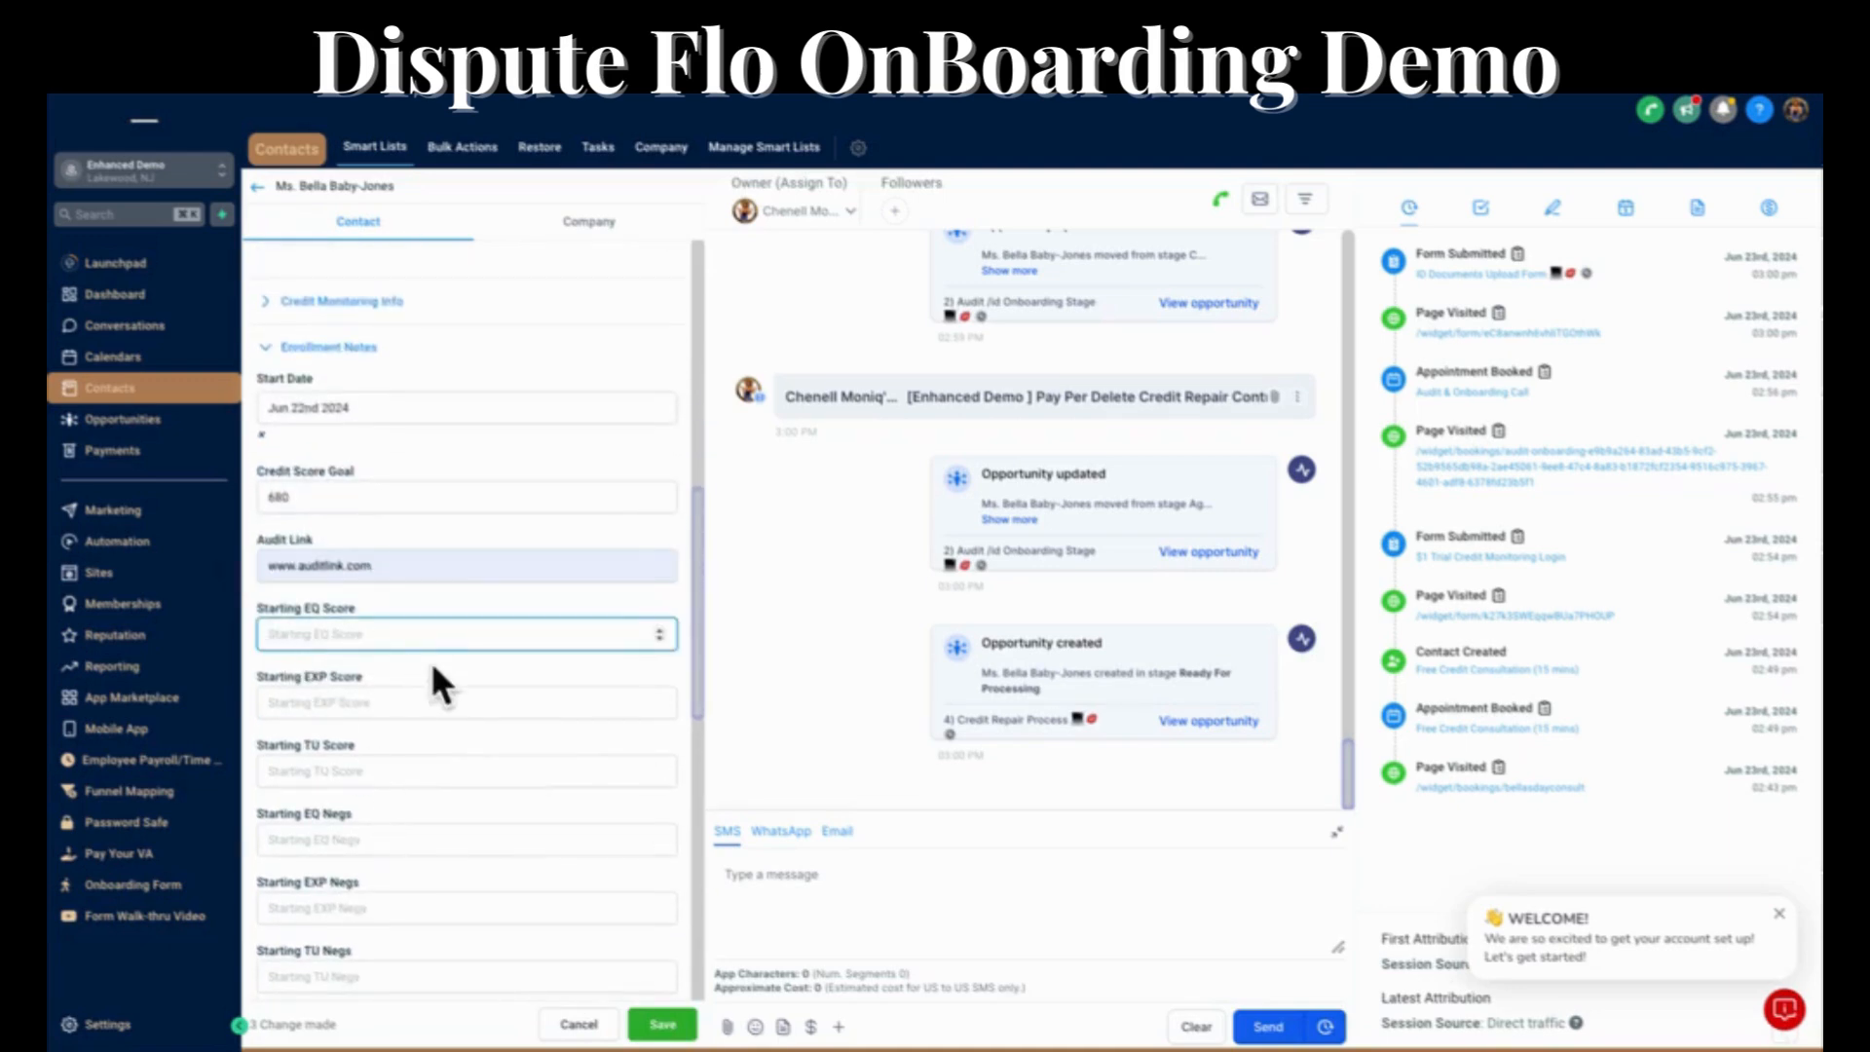
pyautogui.write('567')
pyautogui.click(331, 707)
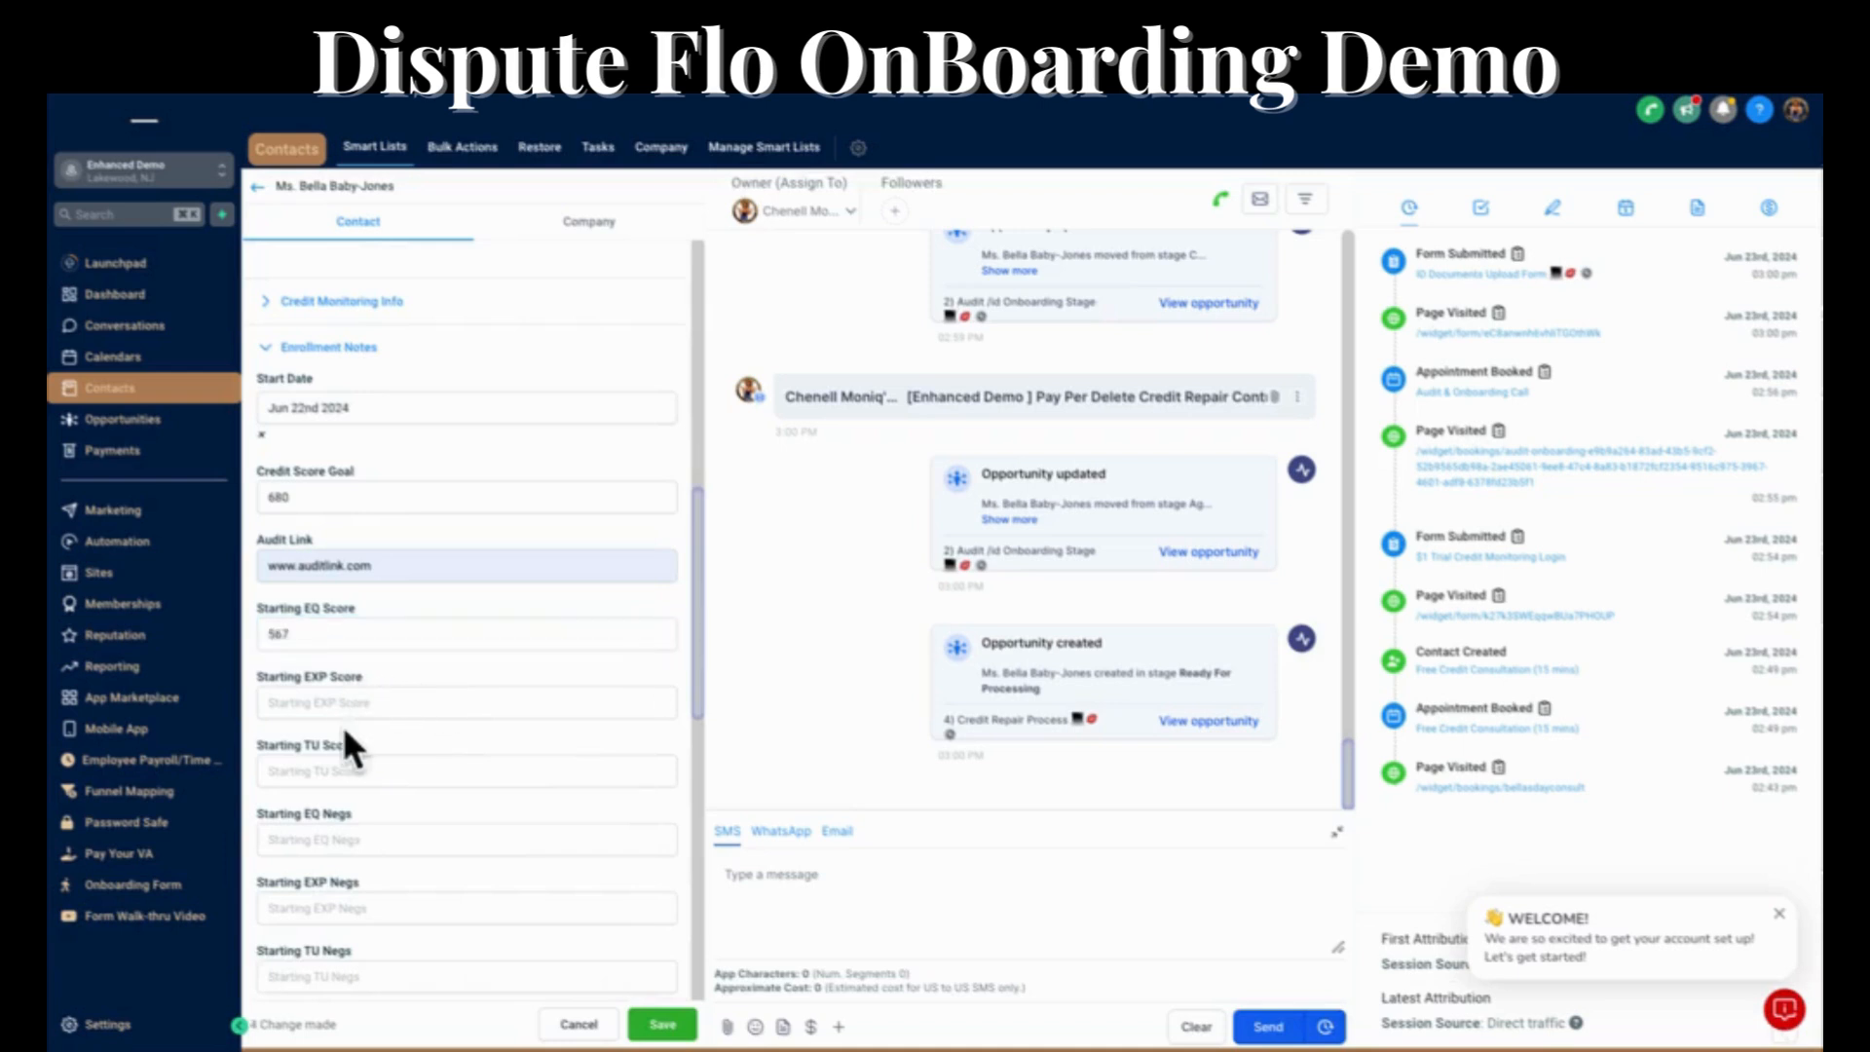
pyautogui.write('567')
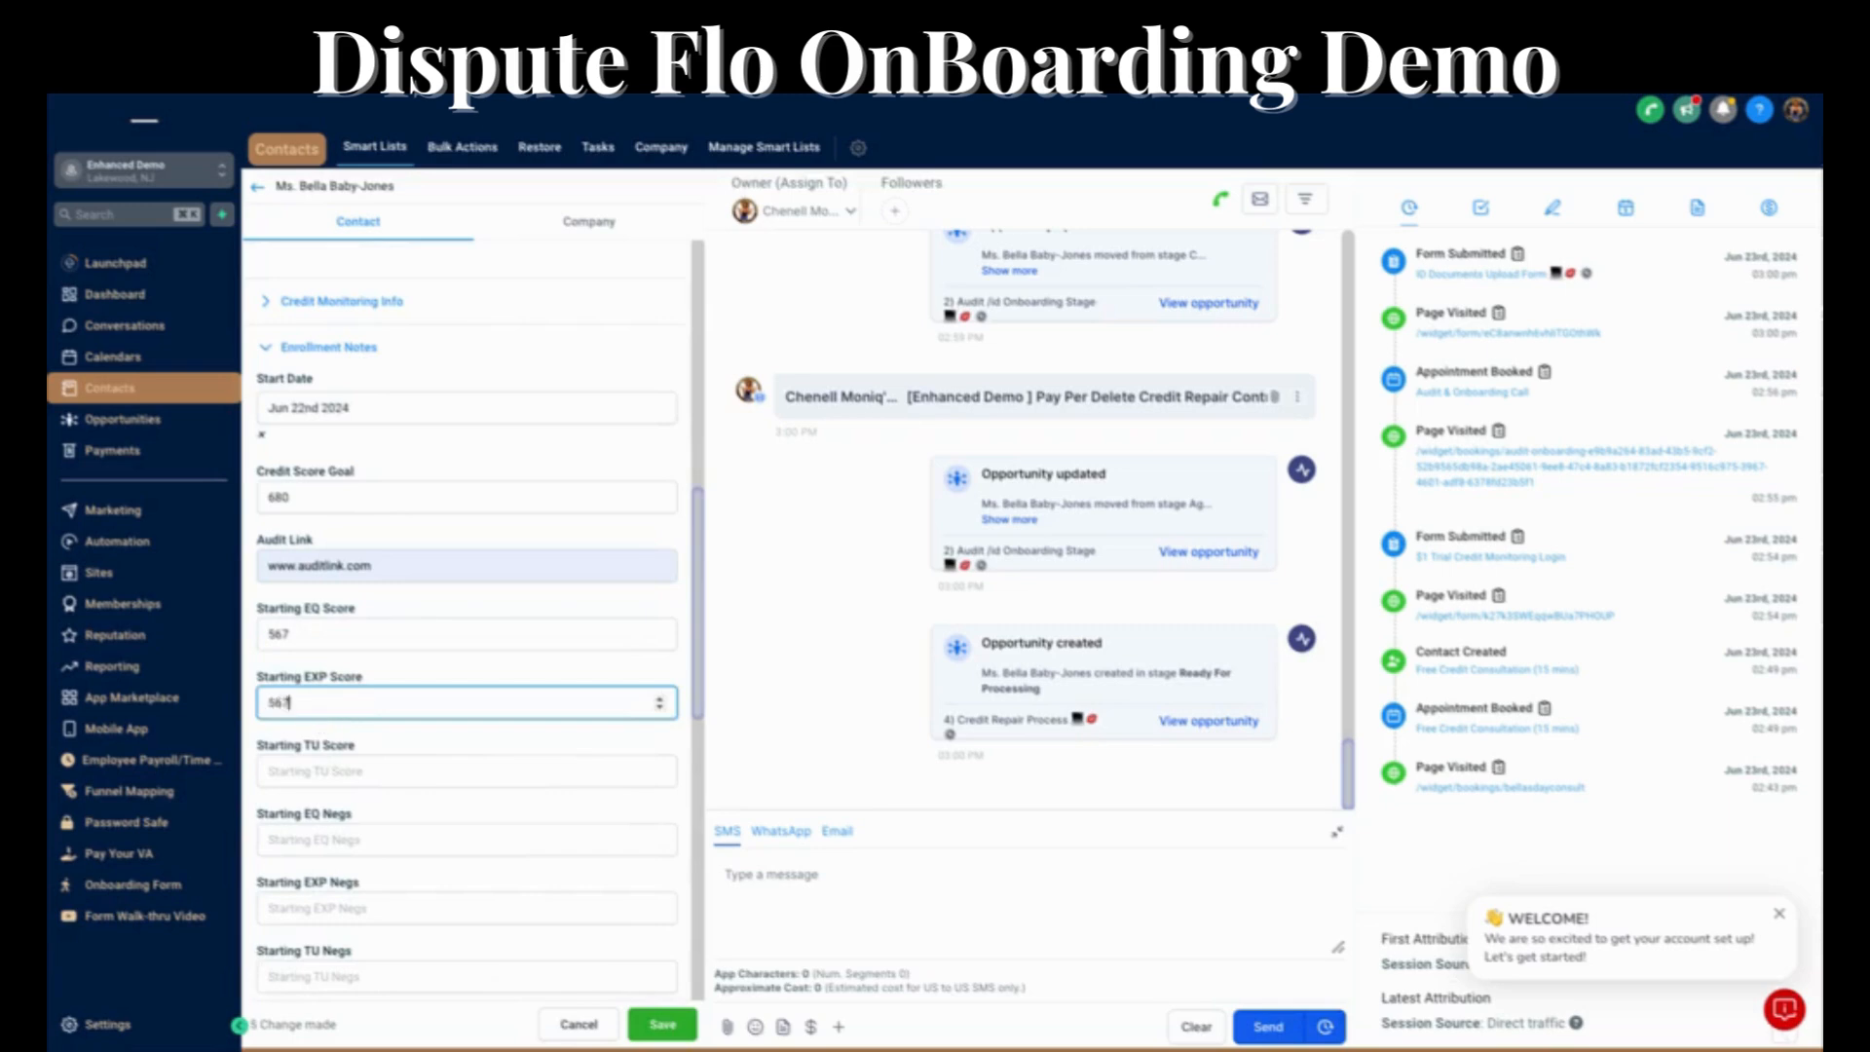
pyautogui.click(321, 776)
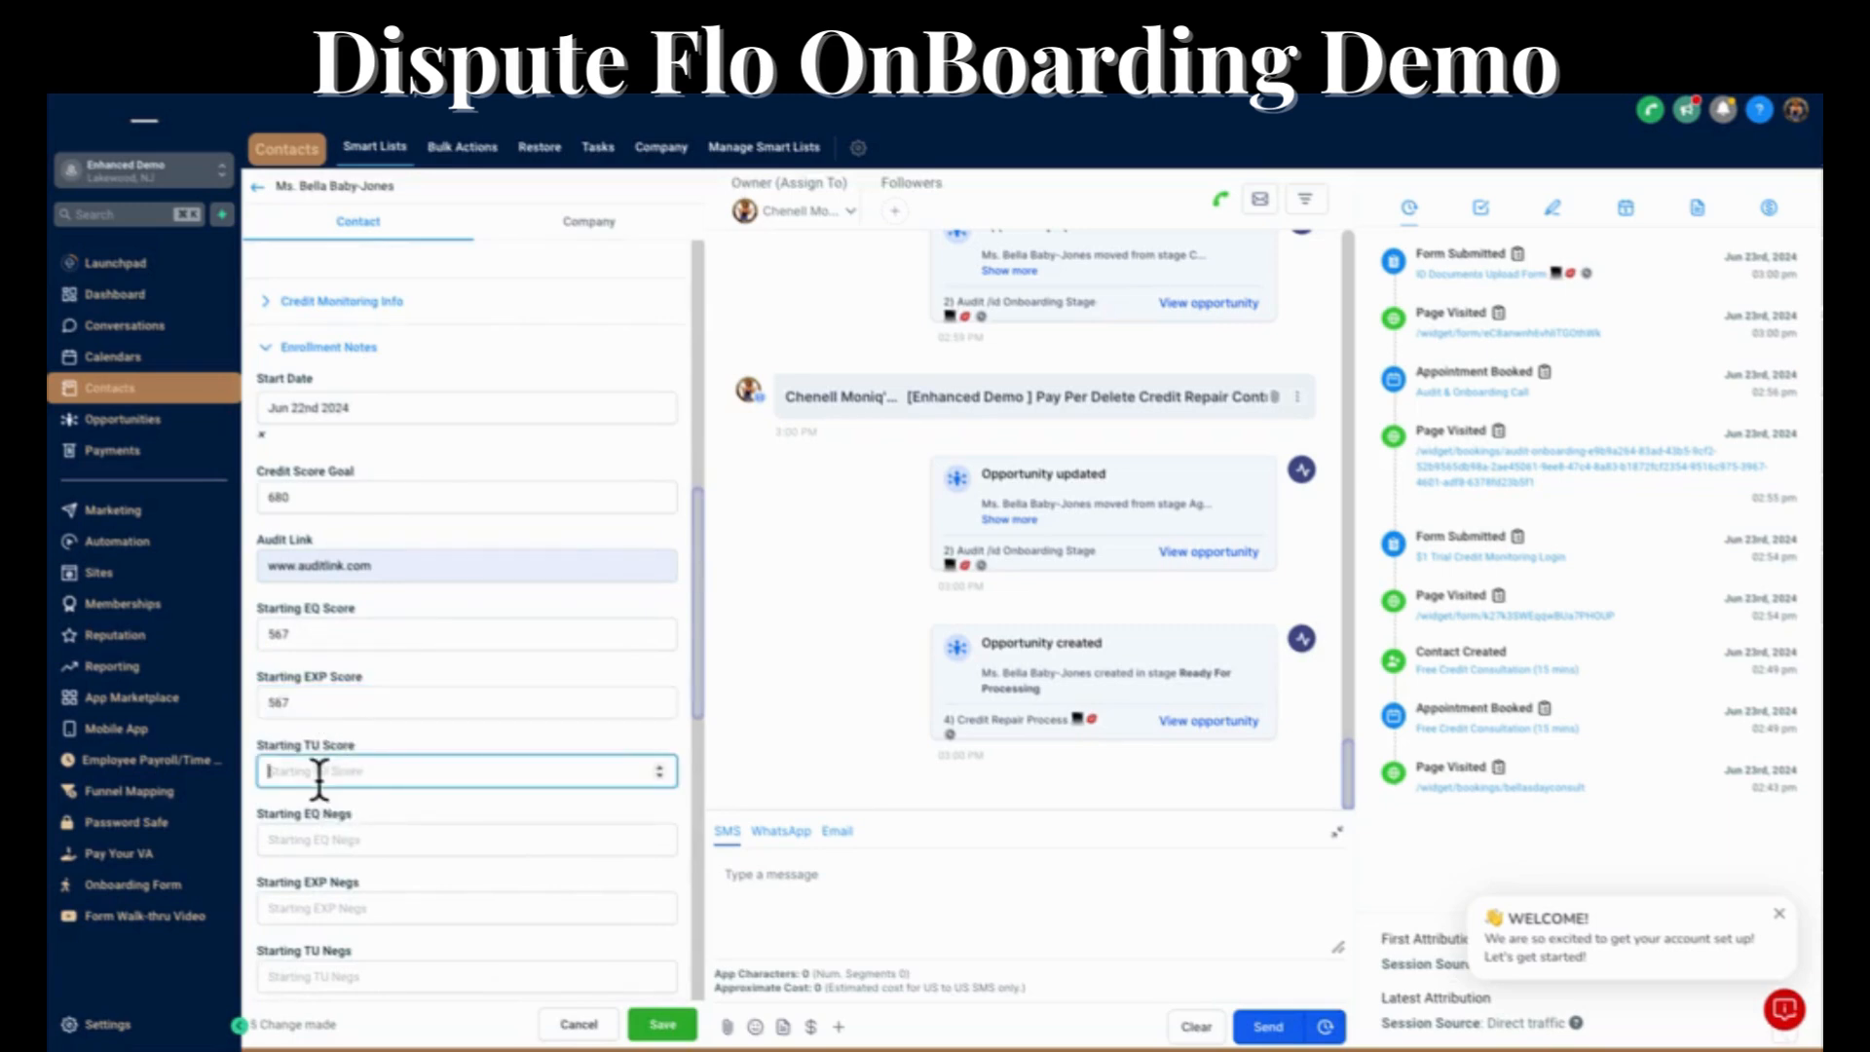
pyautogui.write('587')
# Enter the starting negatives as 5 for EQ, 7 for EXP and 9 for TU, and save the contact's changes.
pyautogui.scroll(-2, 476, 765)
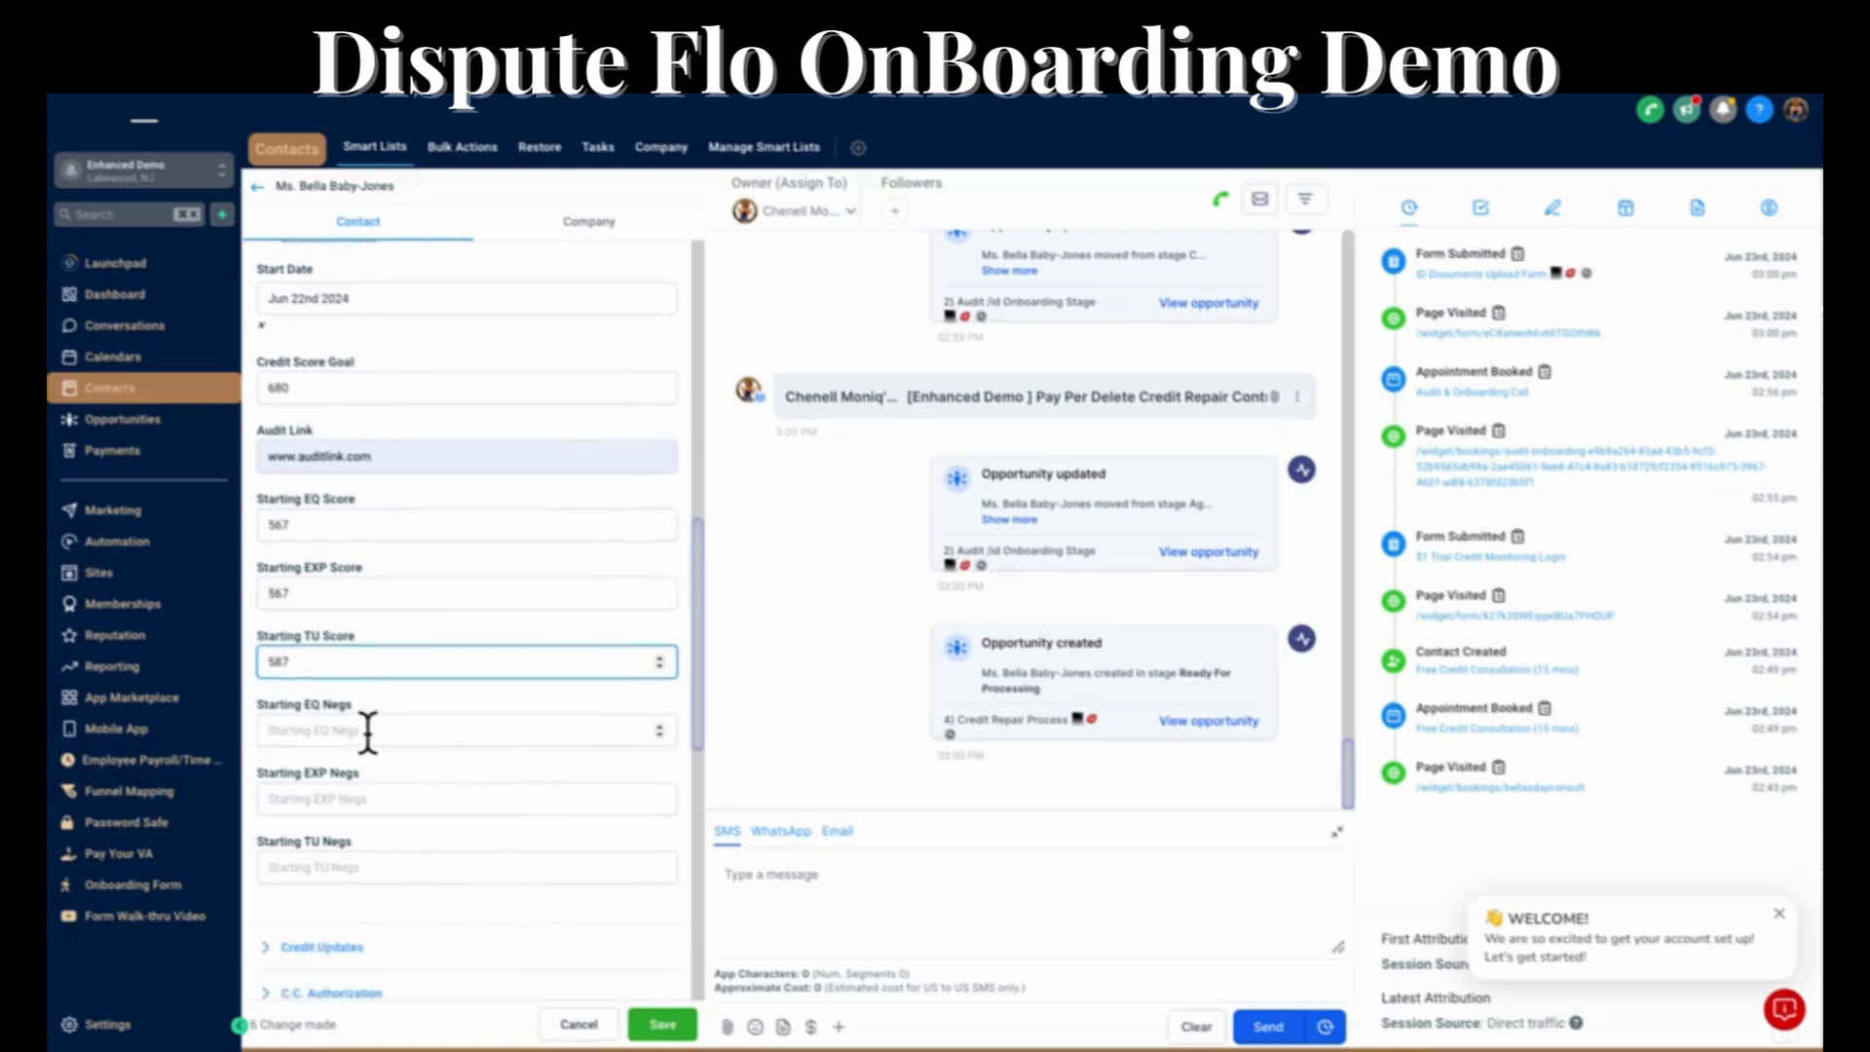
pyautogui.click(367, 732)
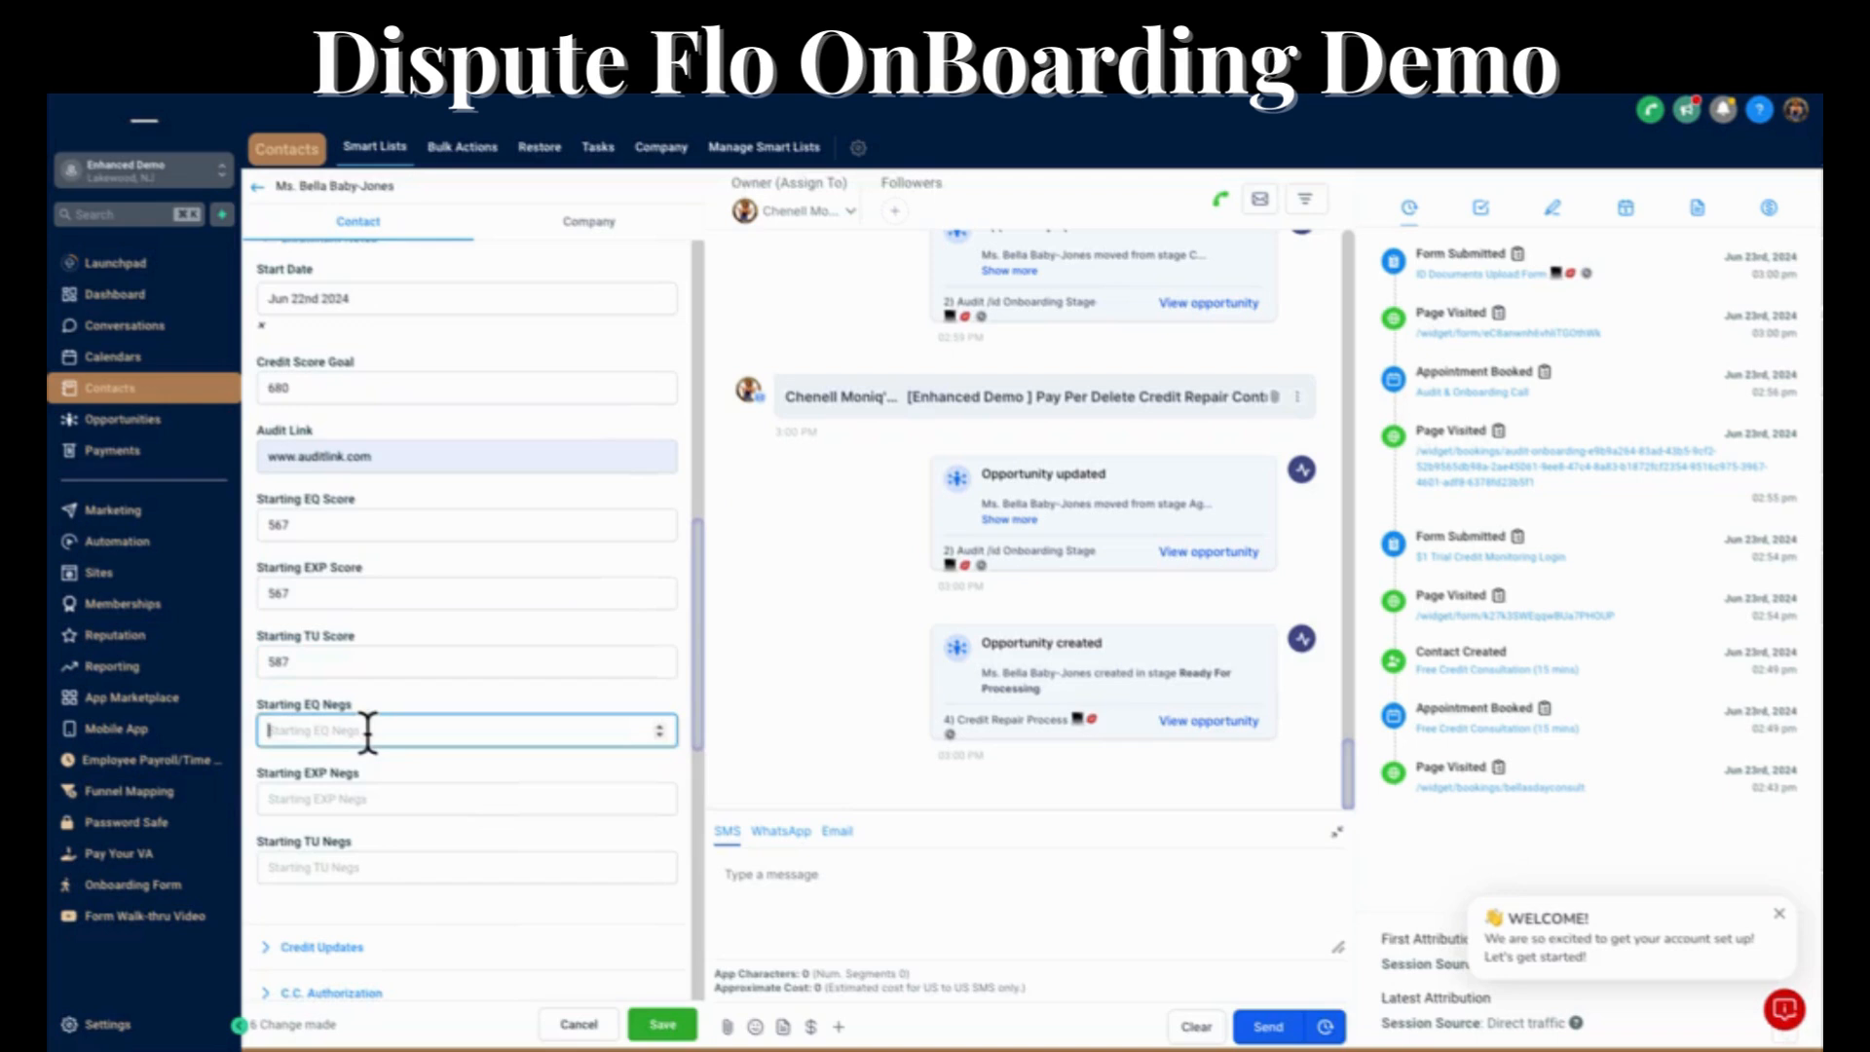
pyautogui.write('5')
pyautogui.click(326, 798)
pyautogui.write('3')
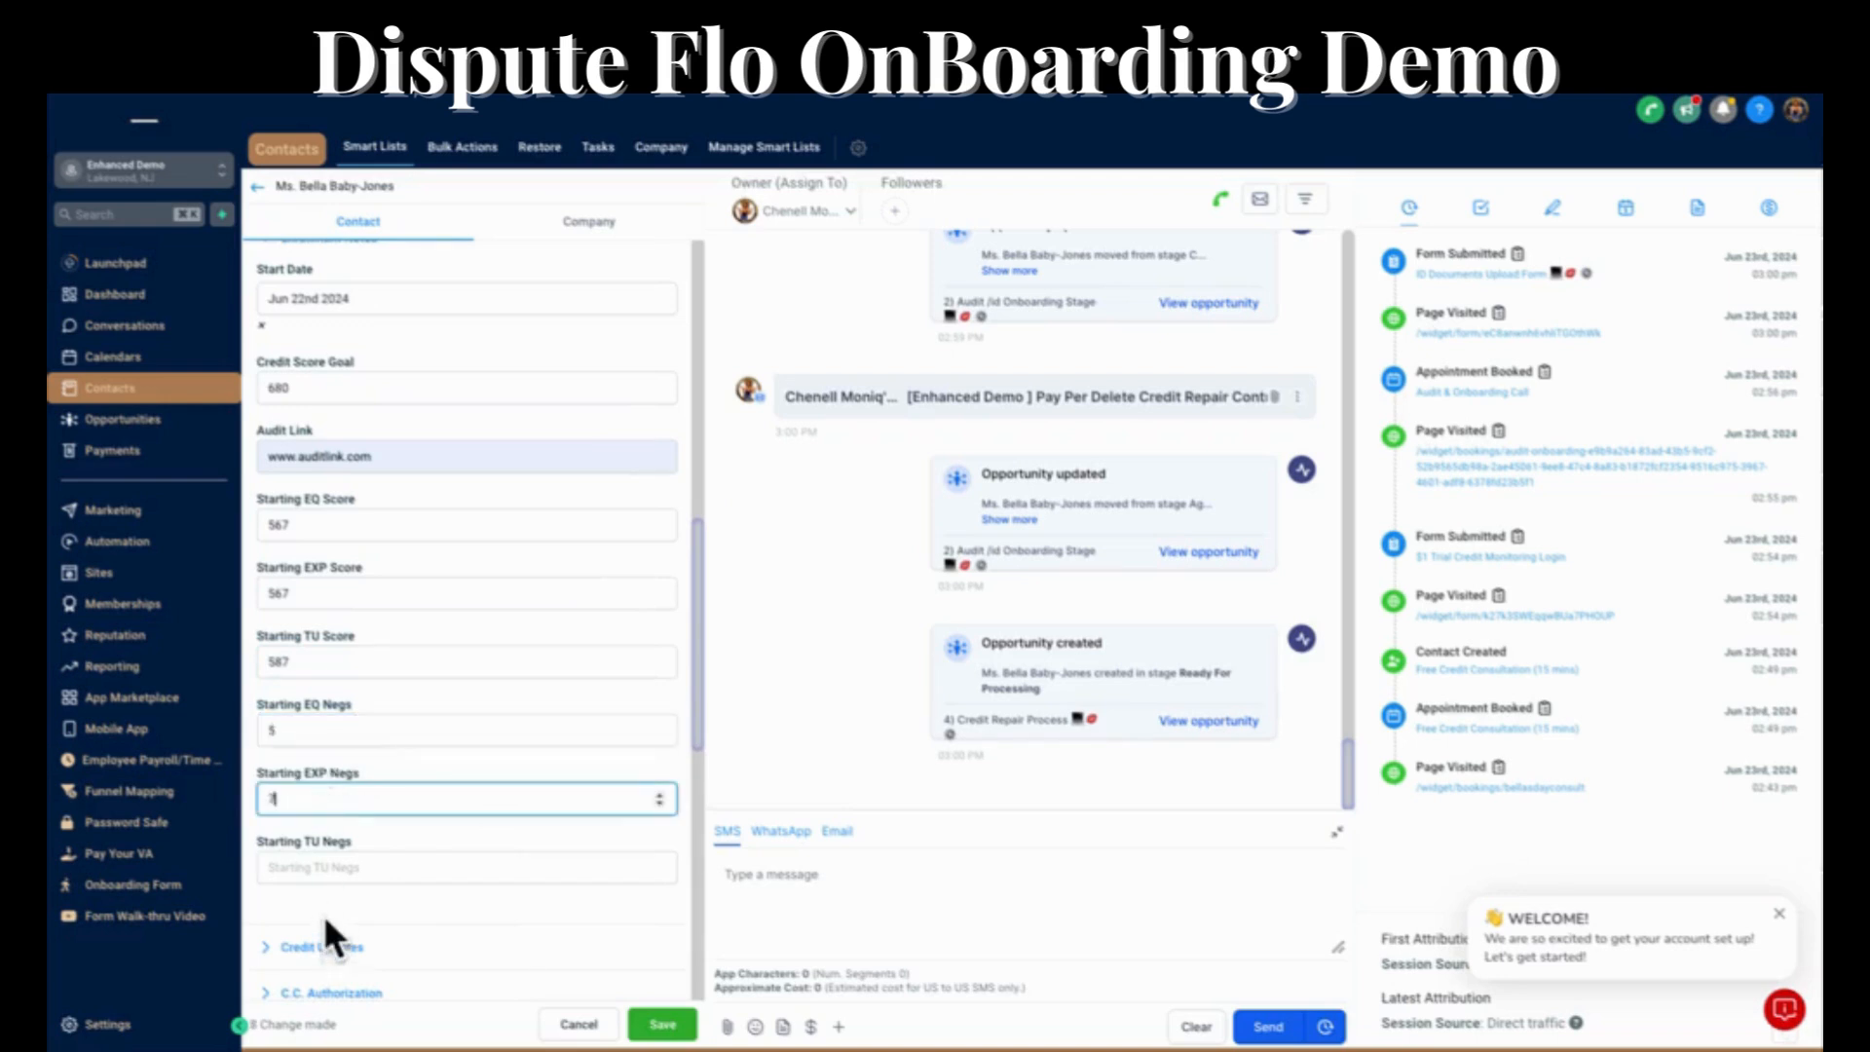
pyautogui.click(329, 867)
pyautogui.write('9')
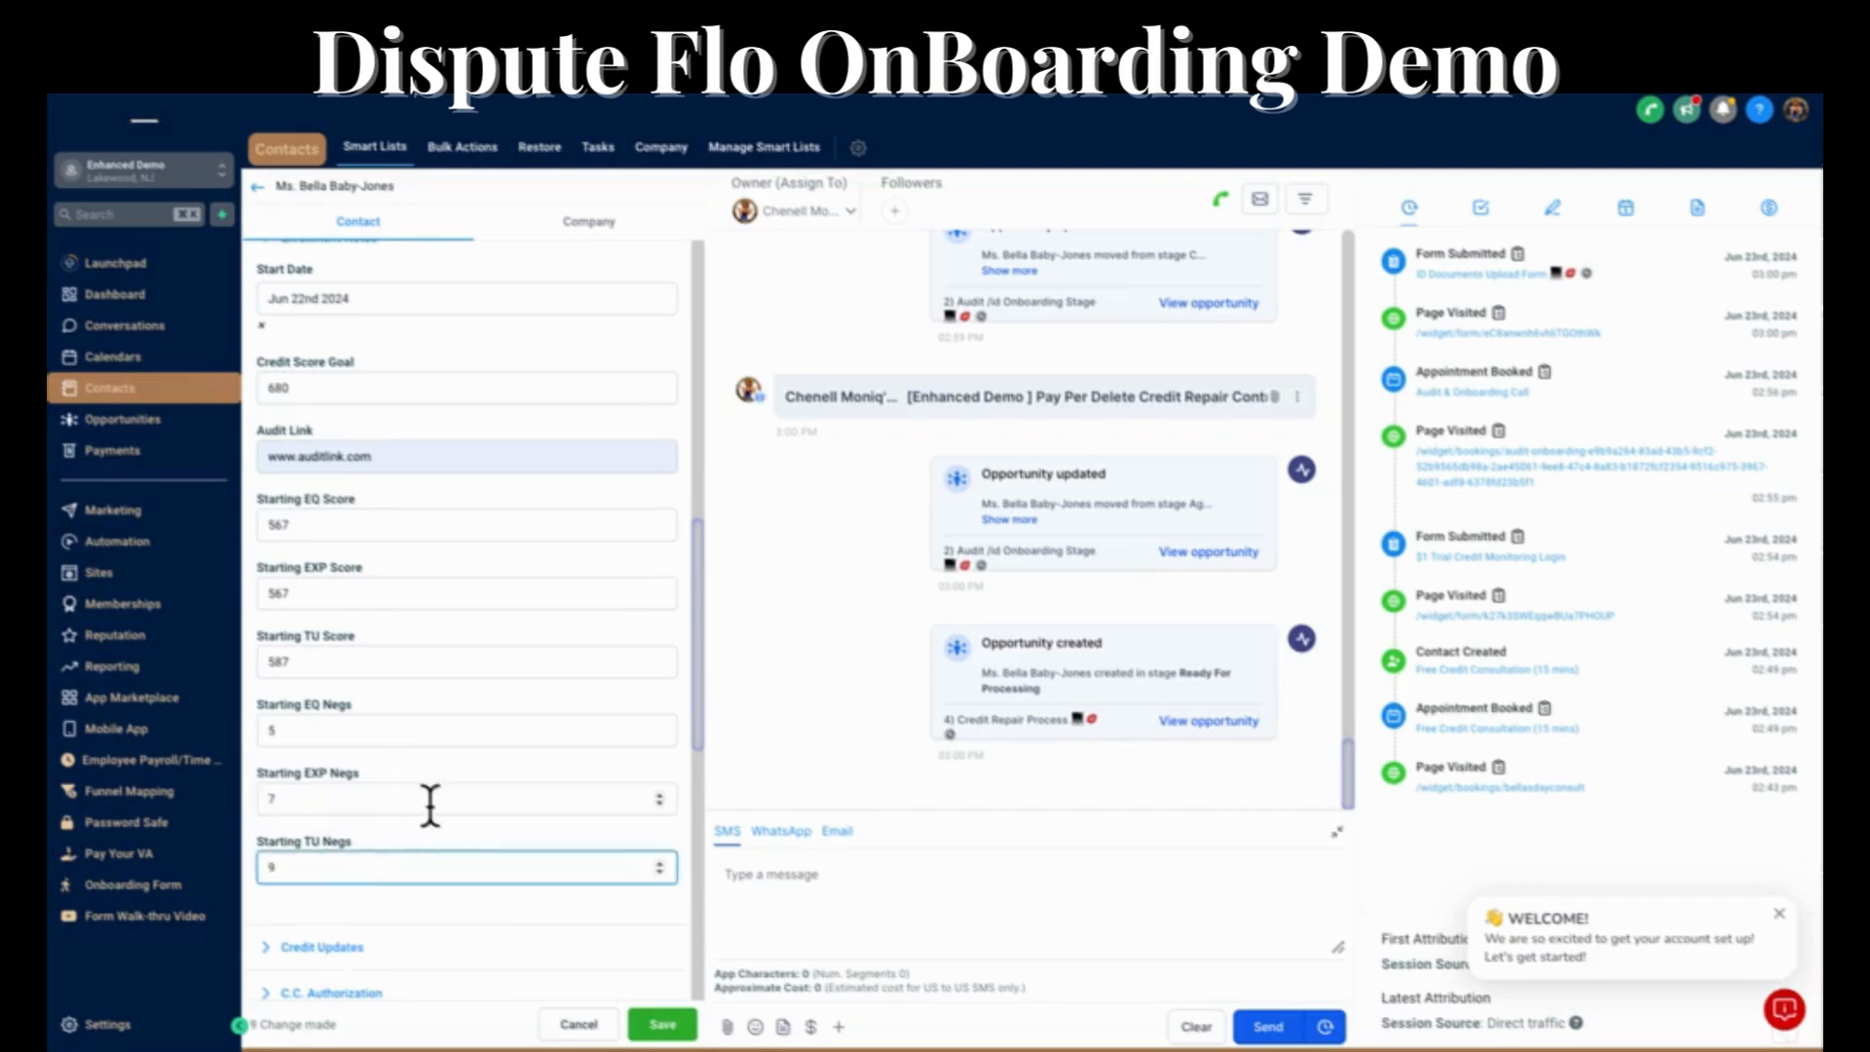
pyautogui.scroll(-2, 430, 804)
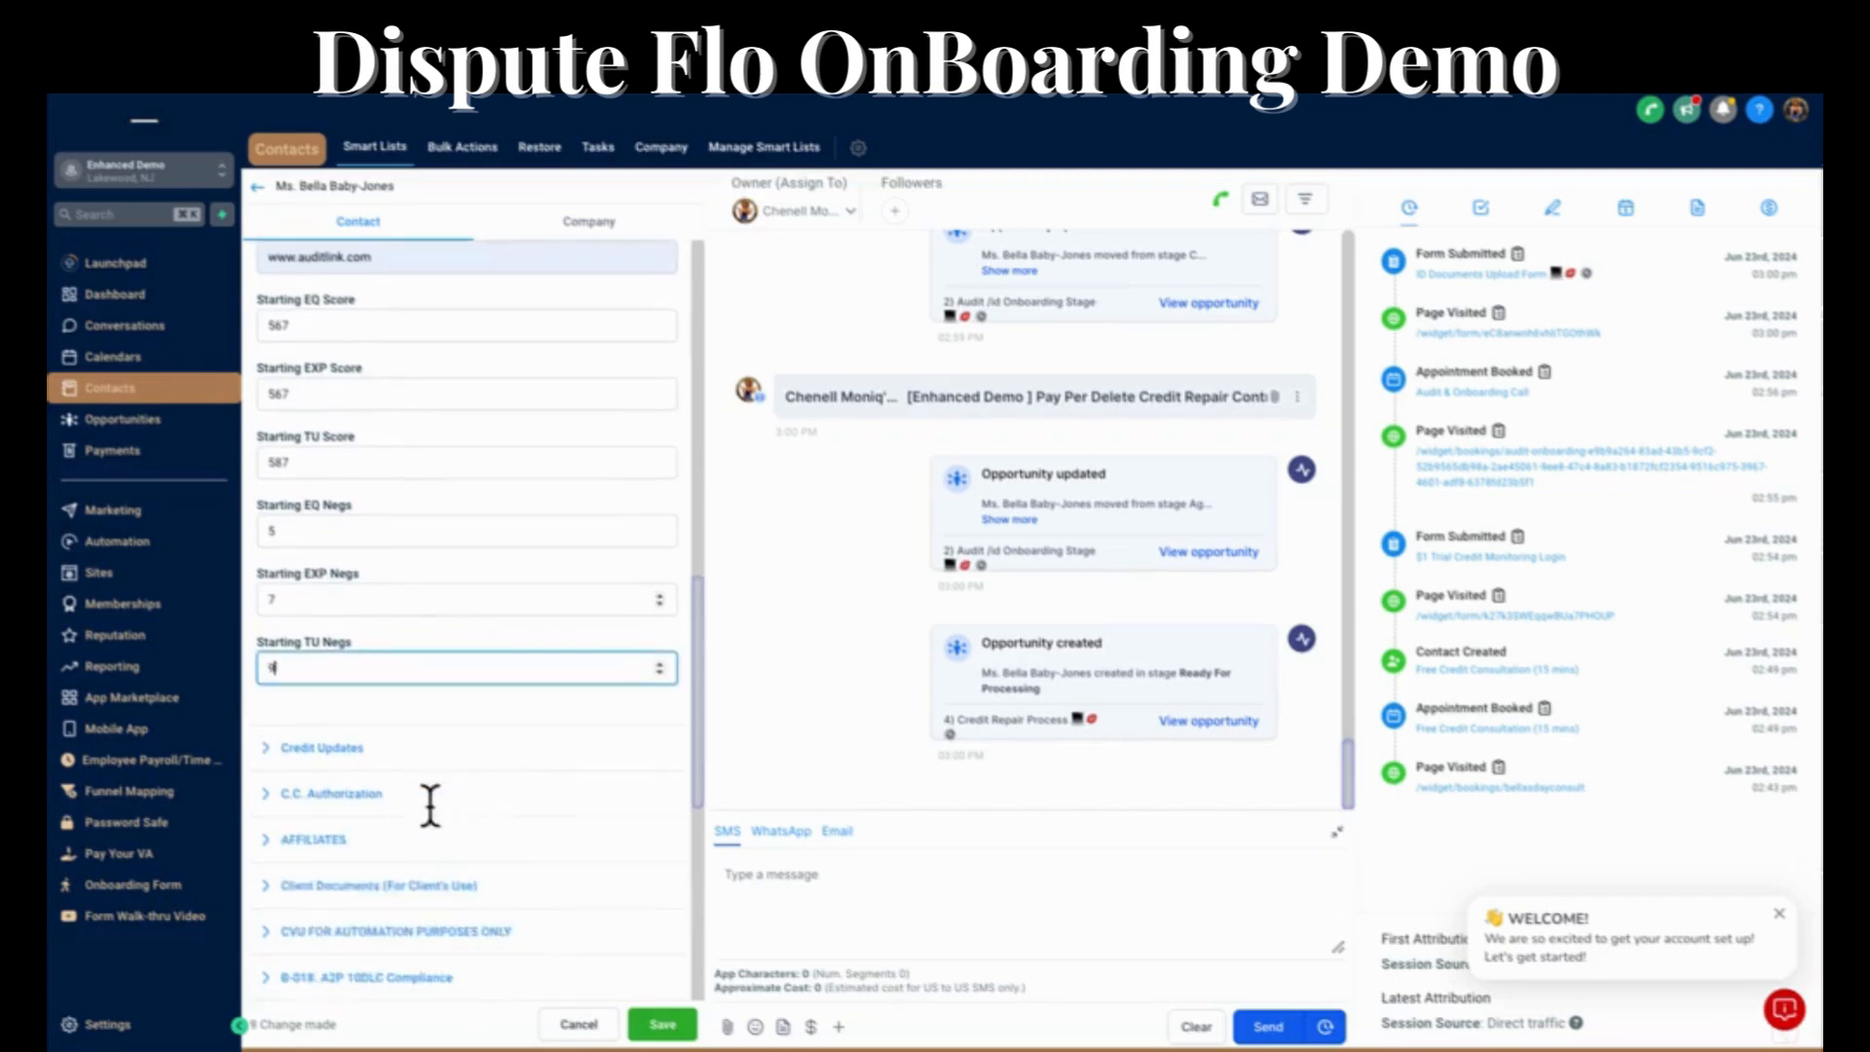
pyautogui.click(662, 1025)
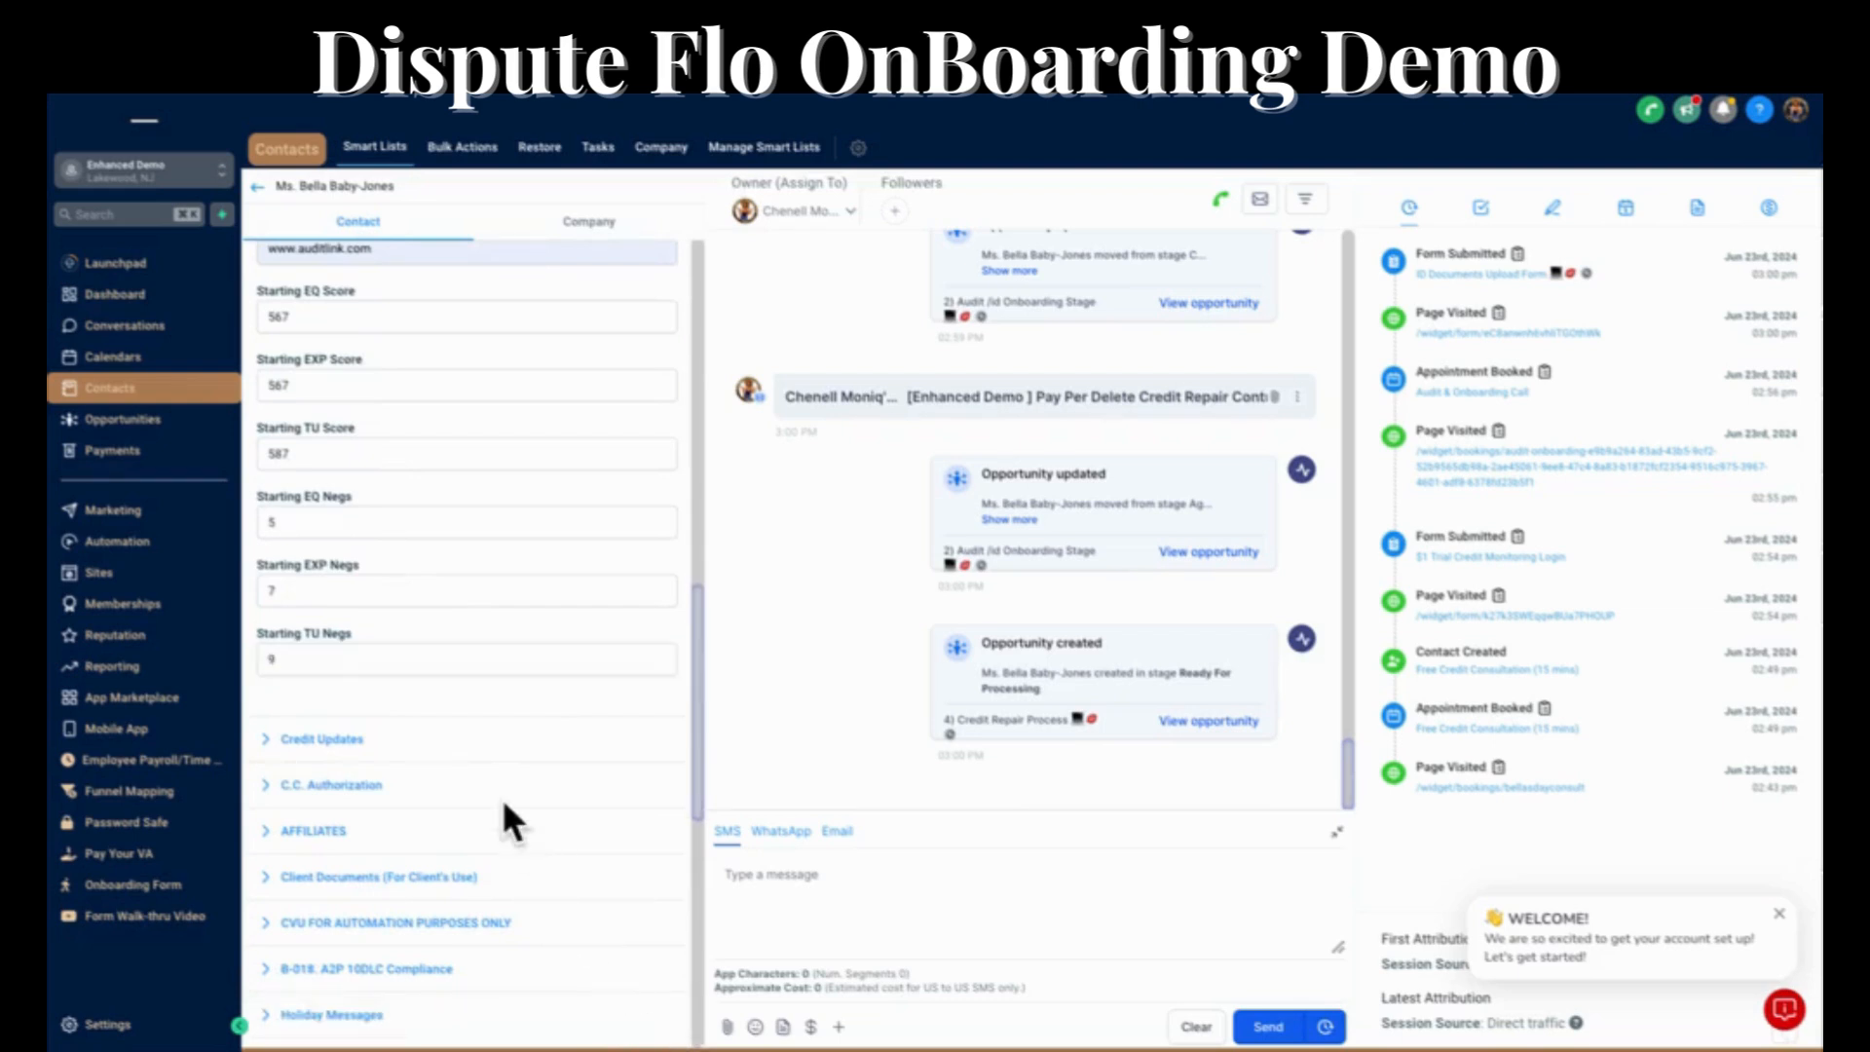
pyautogui.scroll(4, 505, 806)
pyautogui.scroll(2, 505, 816)
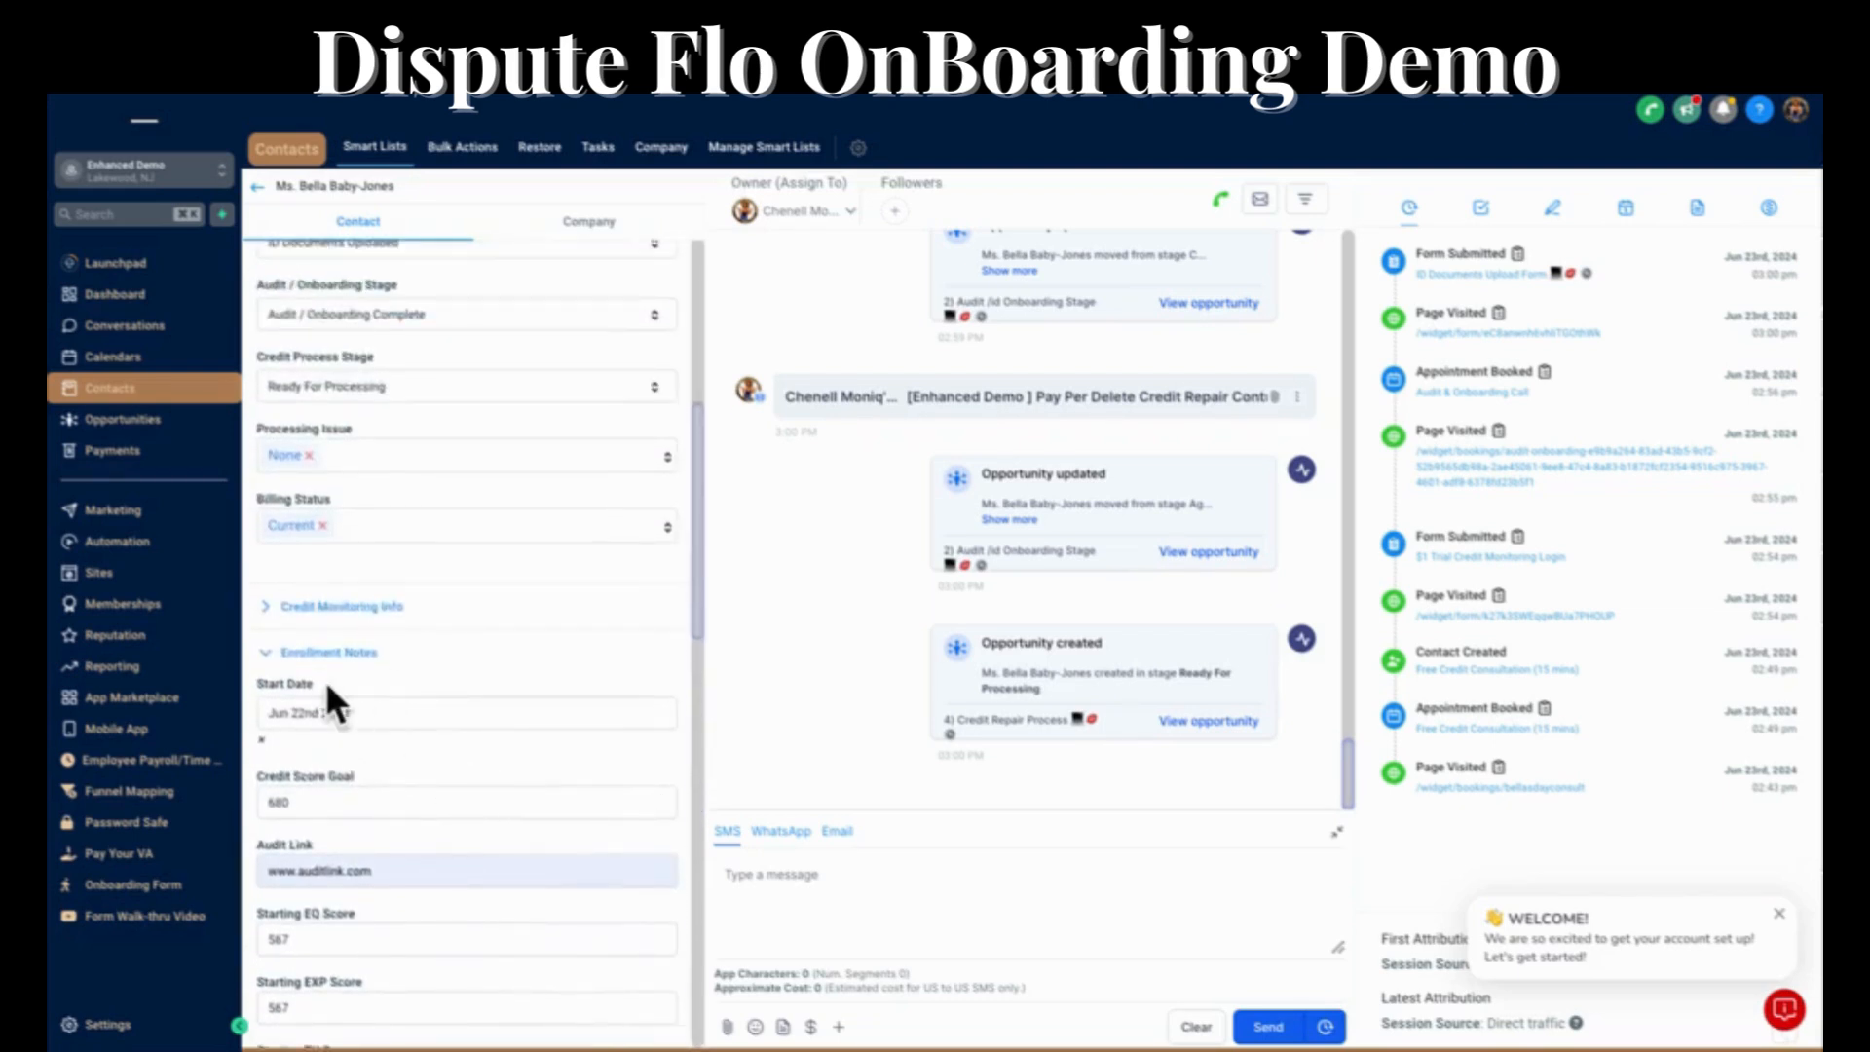
# Collapse the Enrollment Notes section, set the Credit Process Stage to In Dispute and save the contact.
pyautogui.click(267, 655)
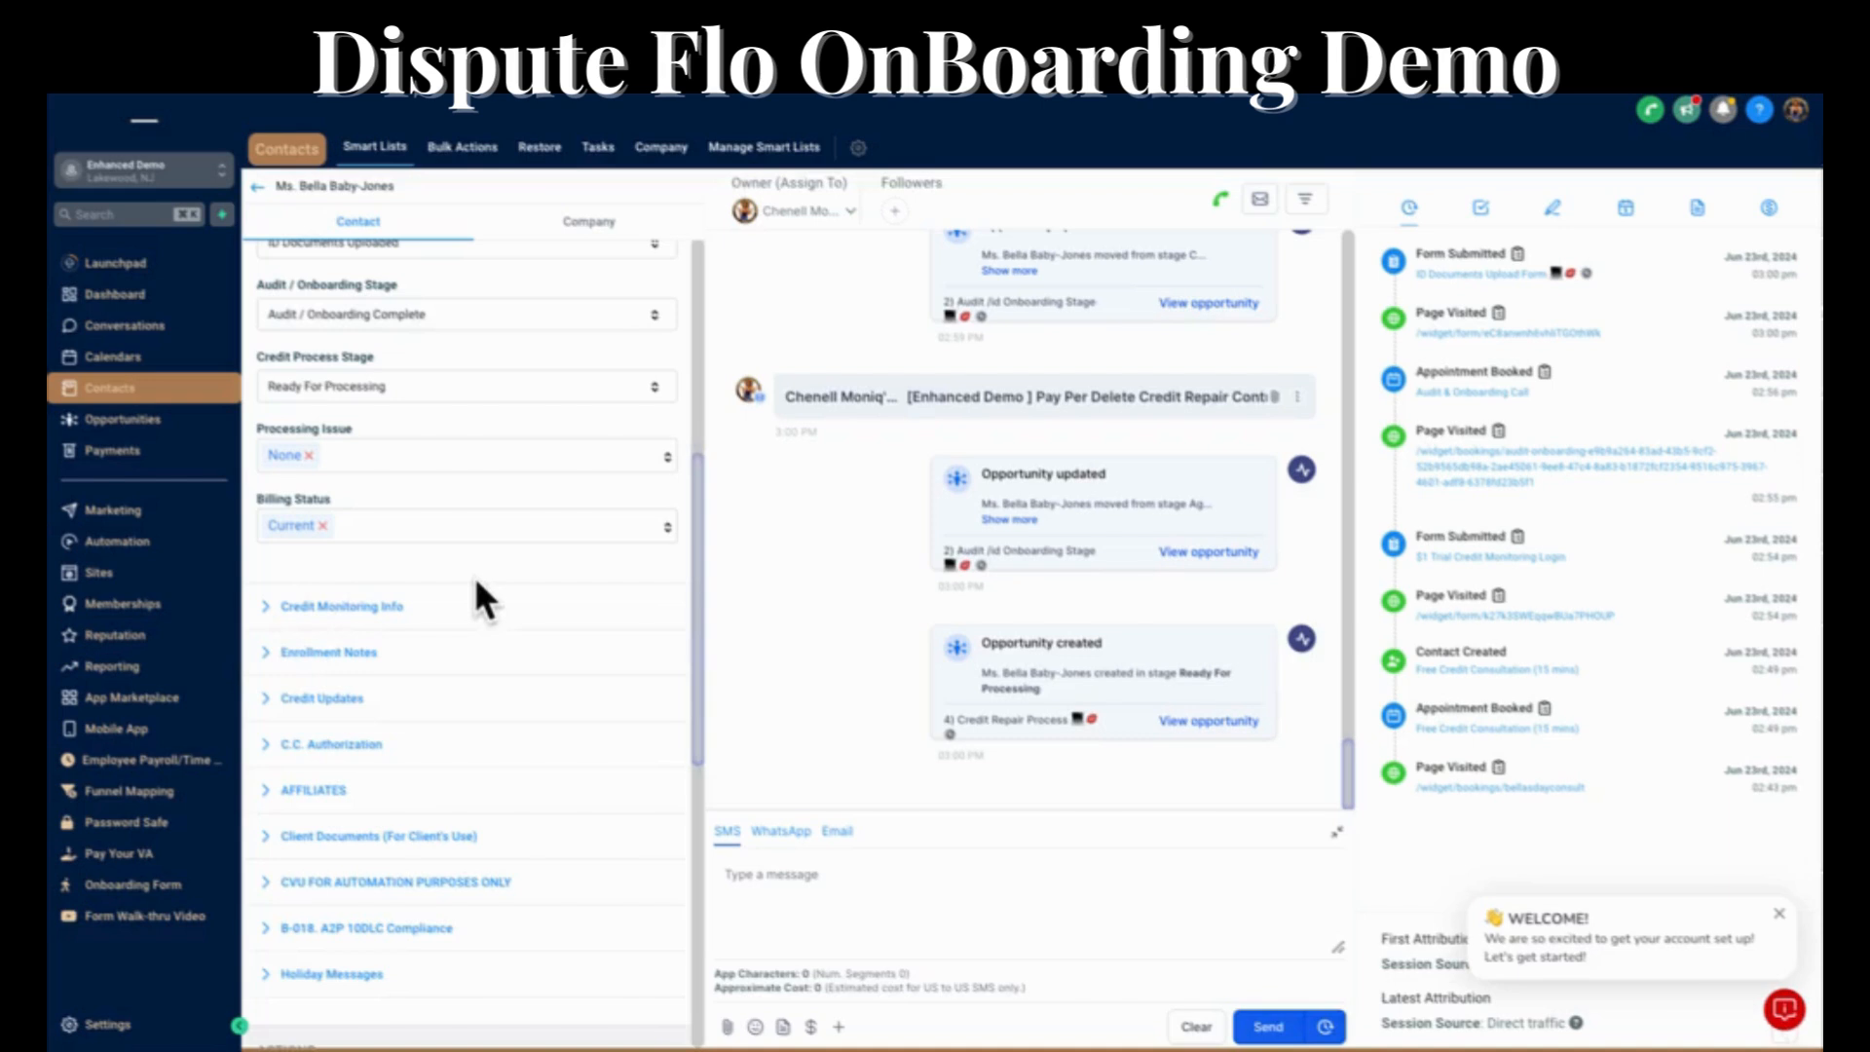
pyautogui.click(325, 388)
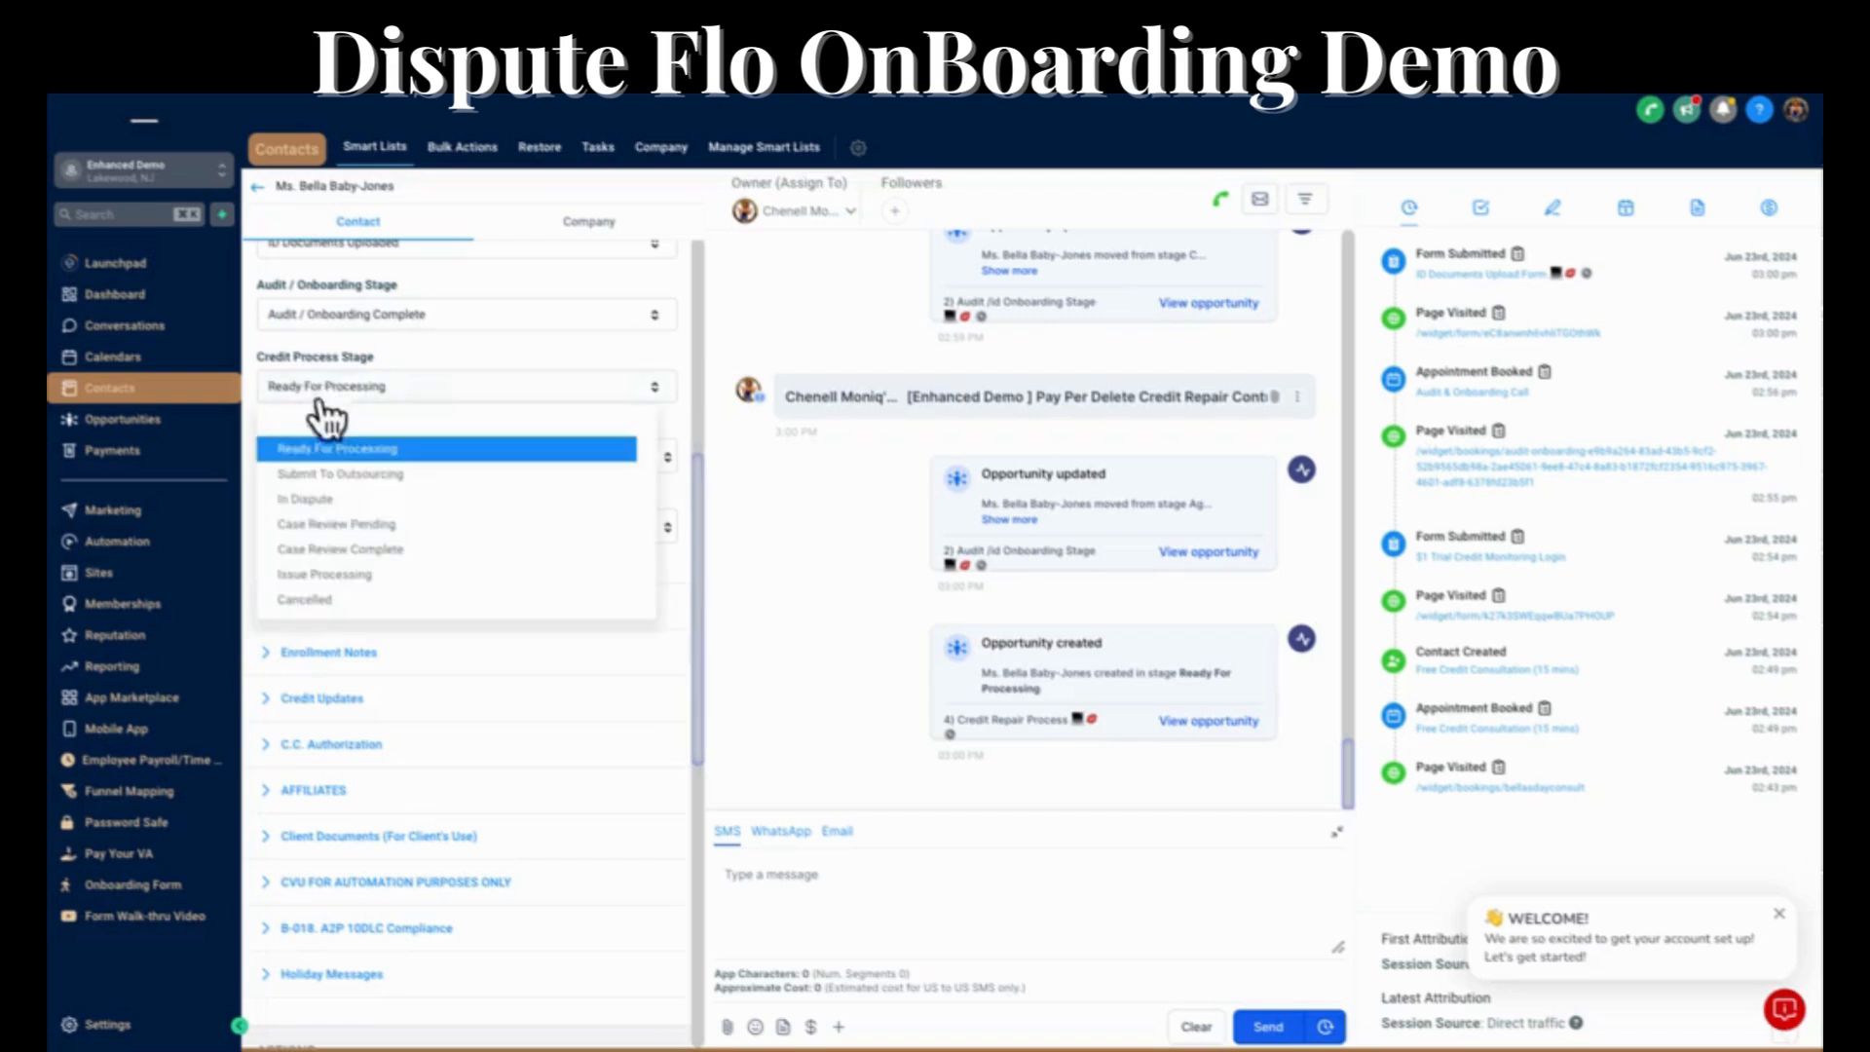
pyautogui.click(324, 502)
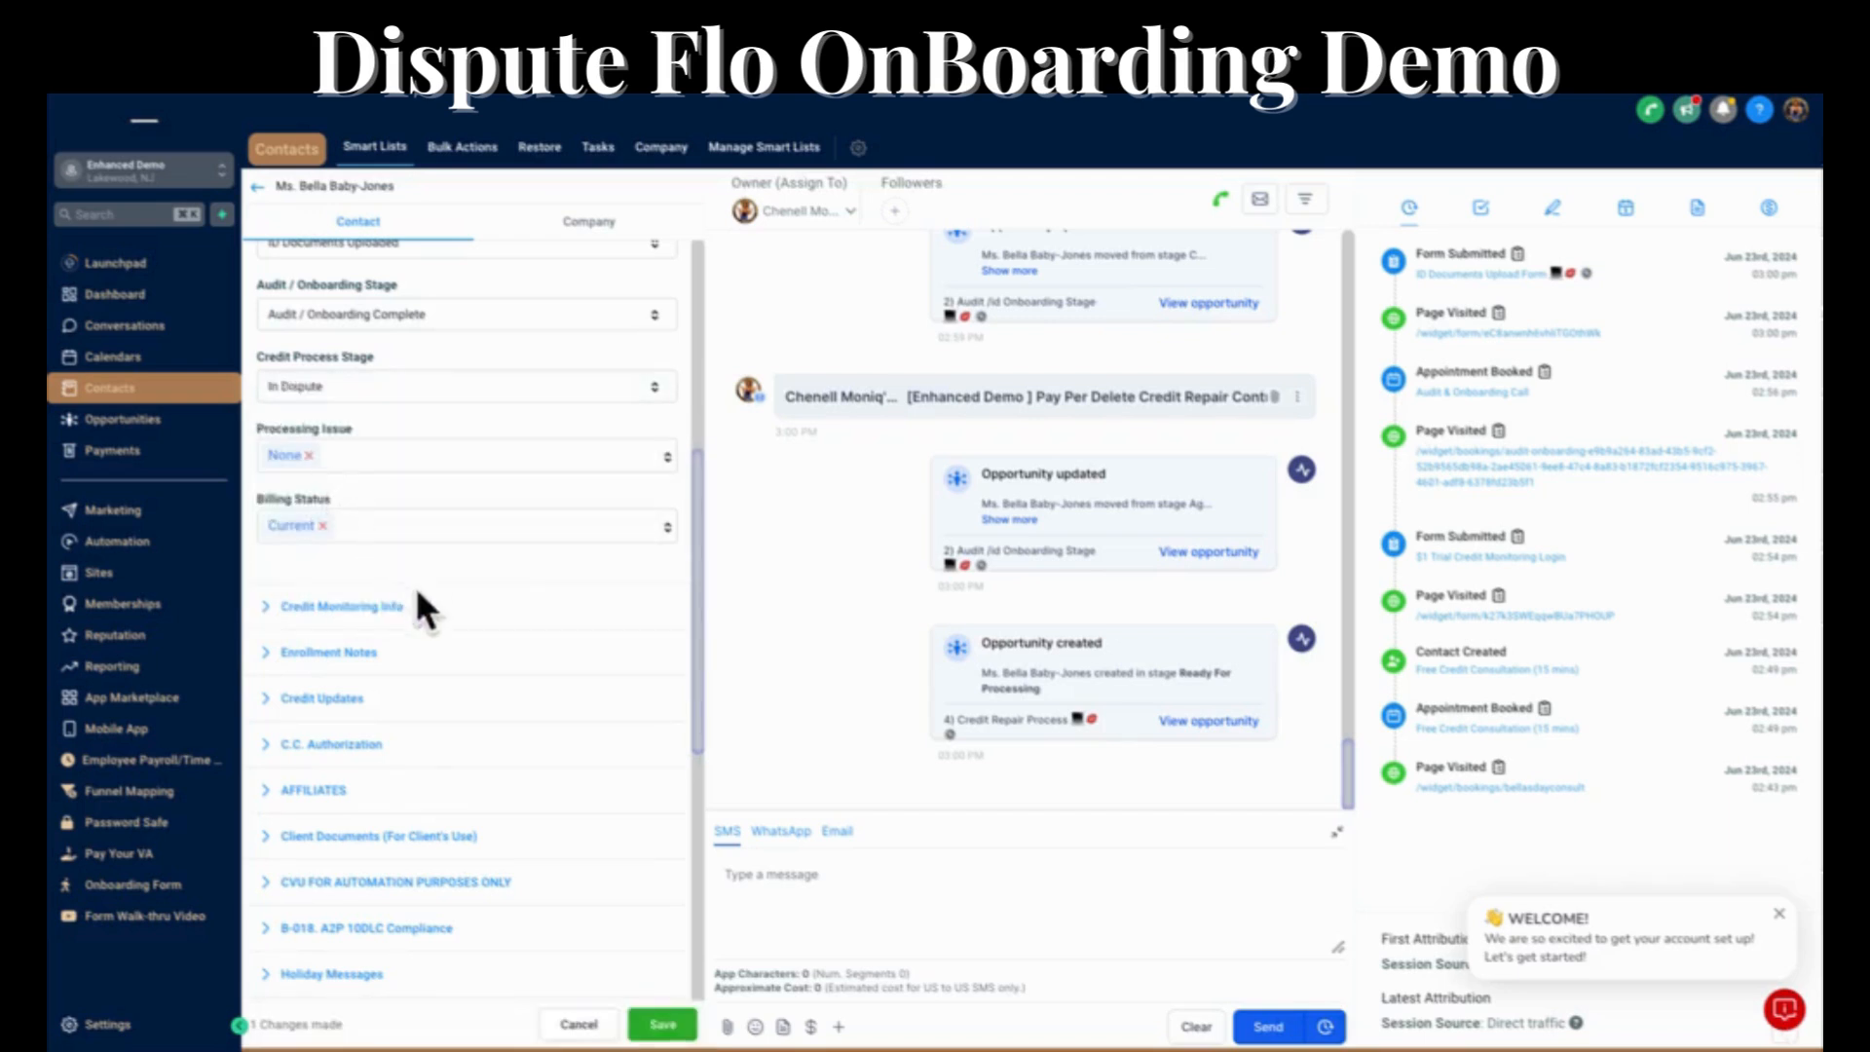
pyautogui.click(663, 1025)
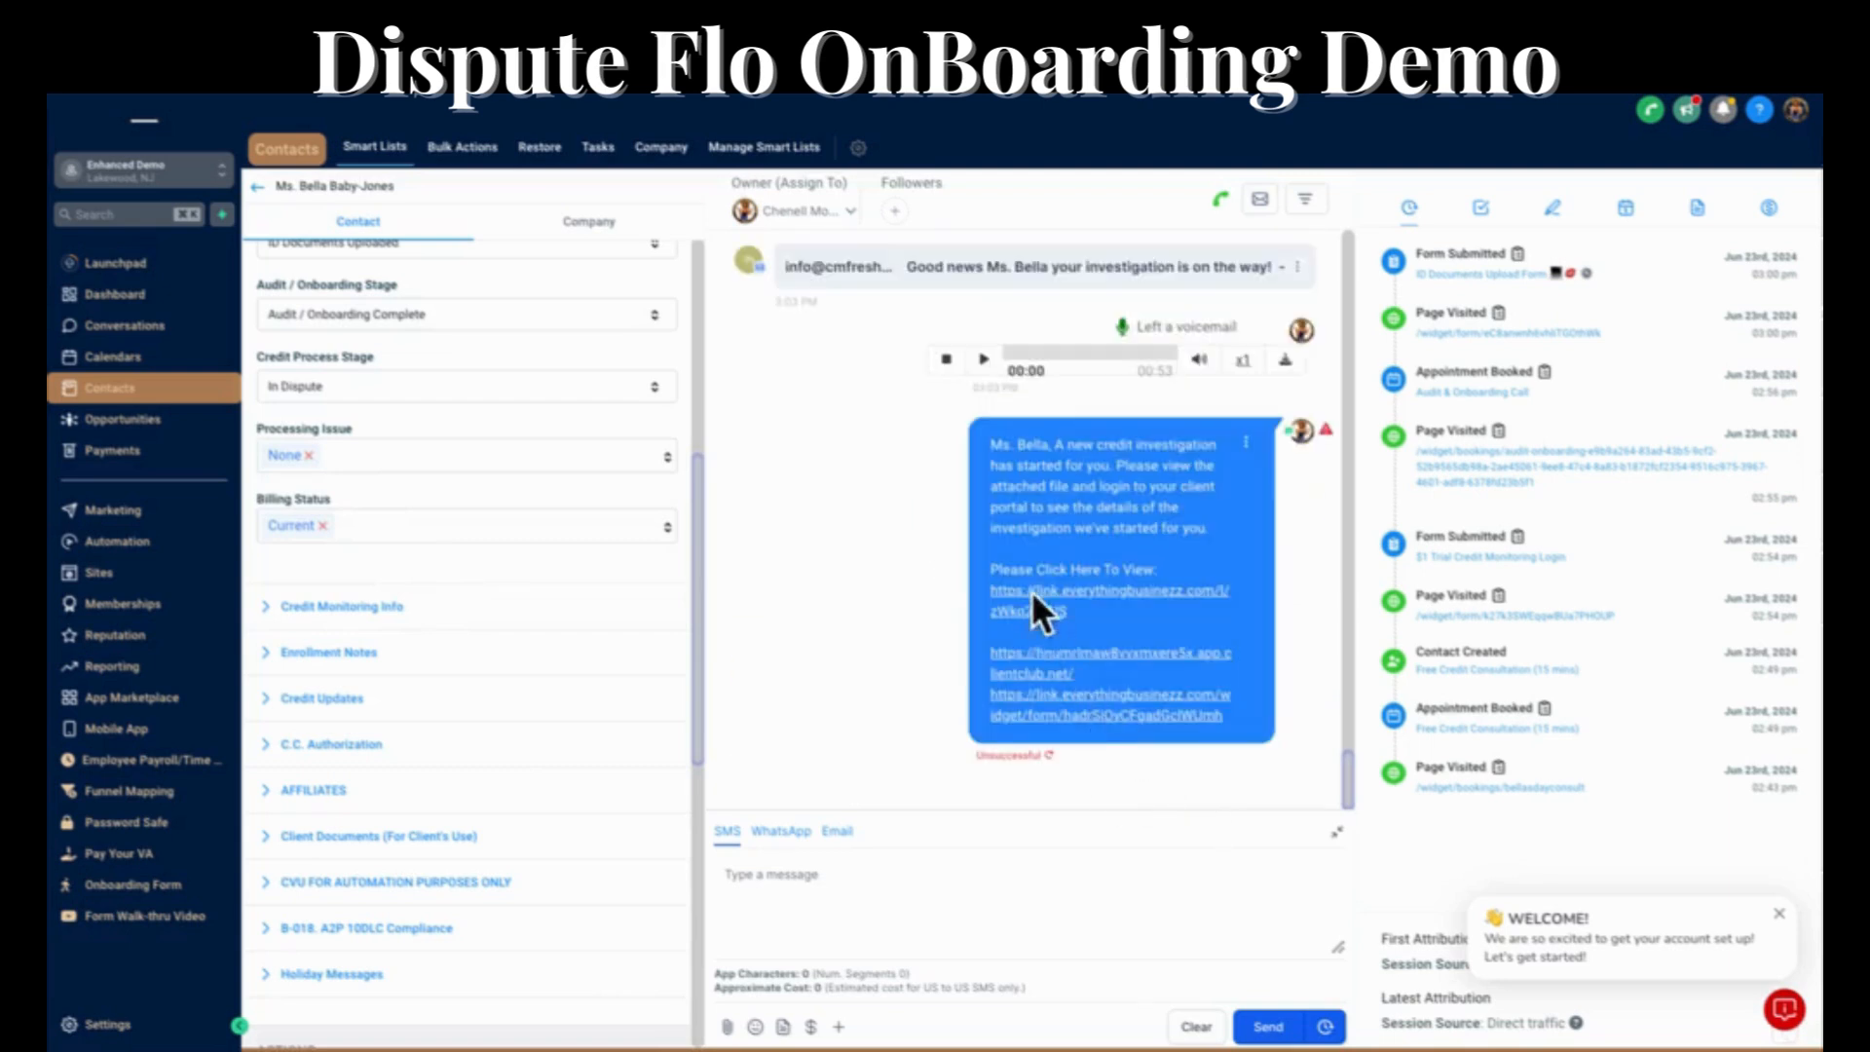
# Expand the investigation email in the client's conversation and read it through from its opening message to the spam-prevention instructions.
pyautogui.click(965, 282)
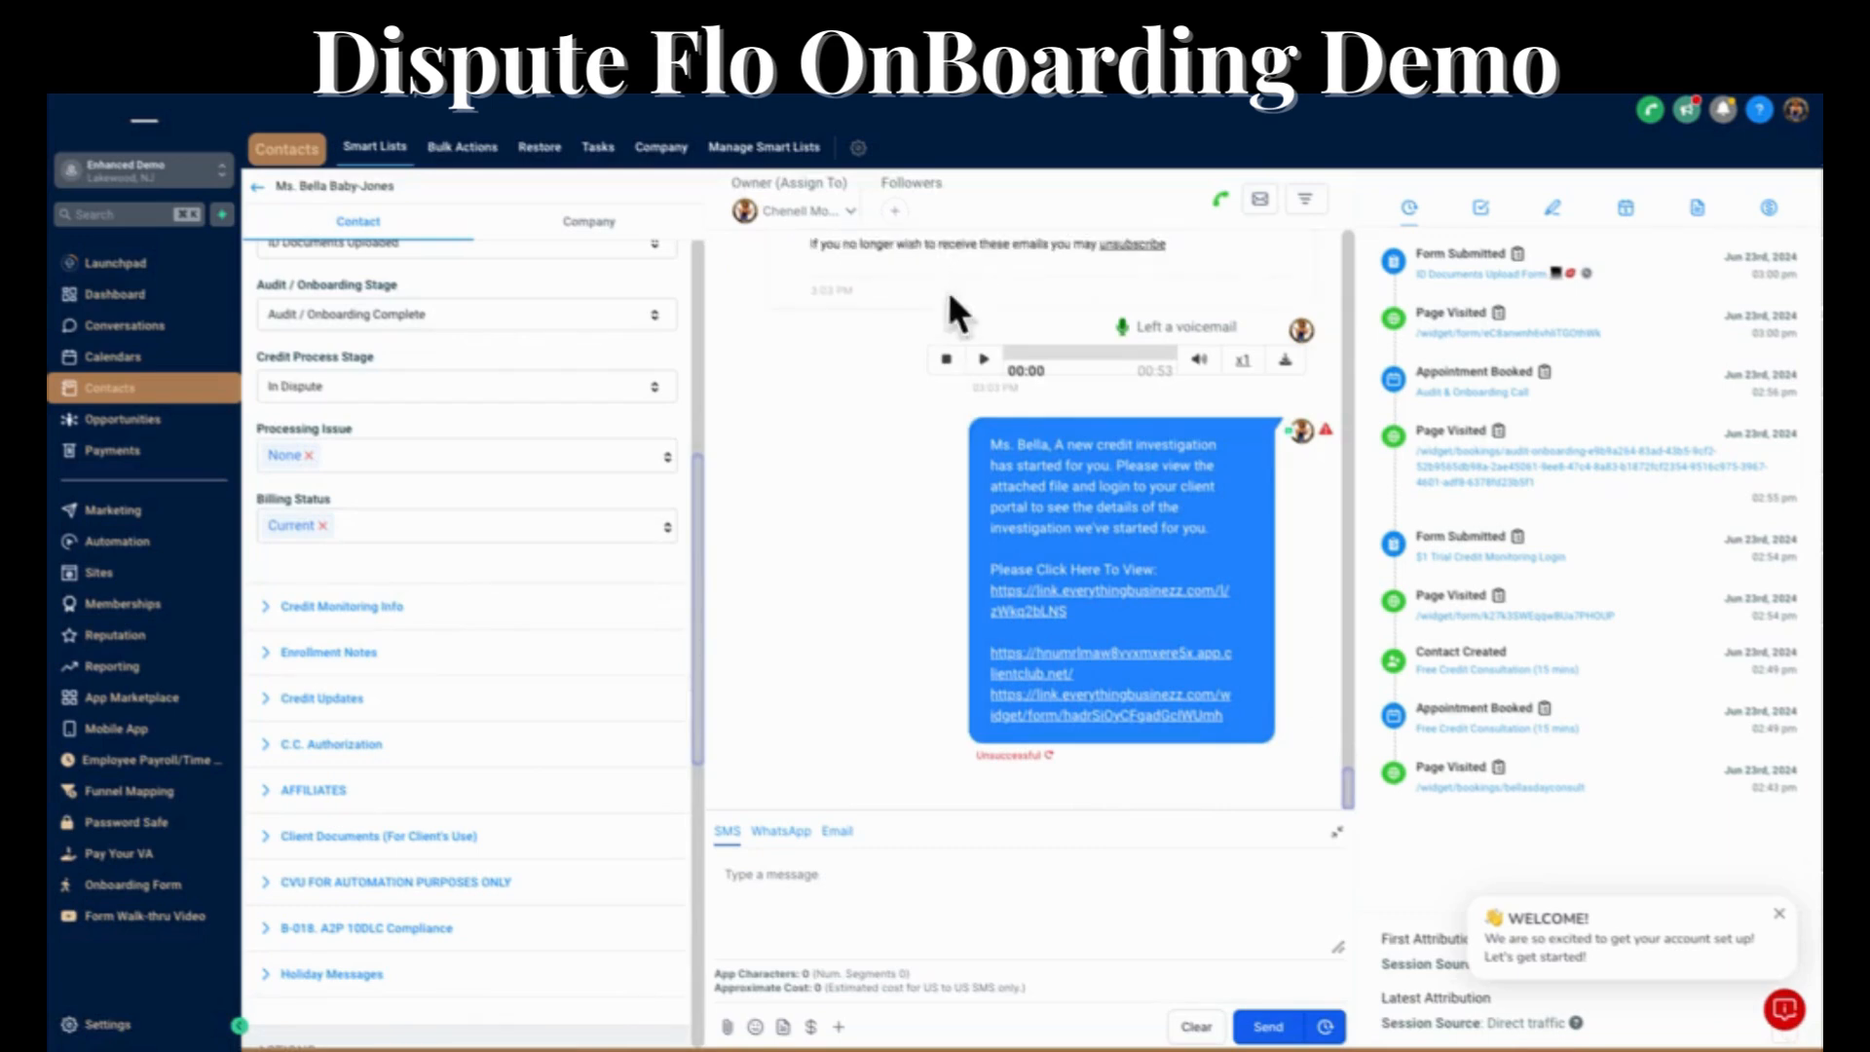
pyautogui.scroll(5, 902, 417)
pyautogui.scroll(6, 902, 417)
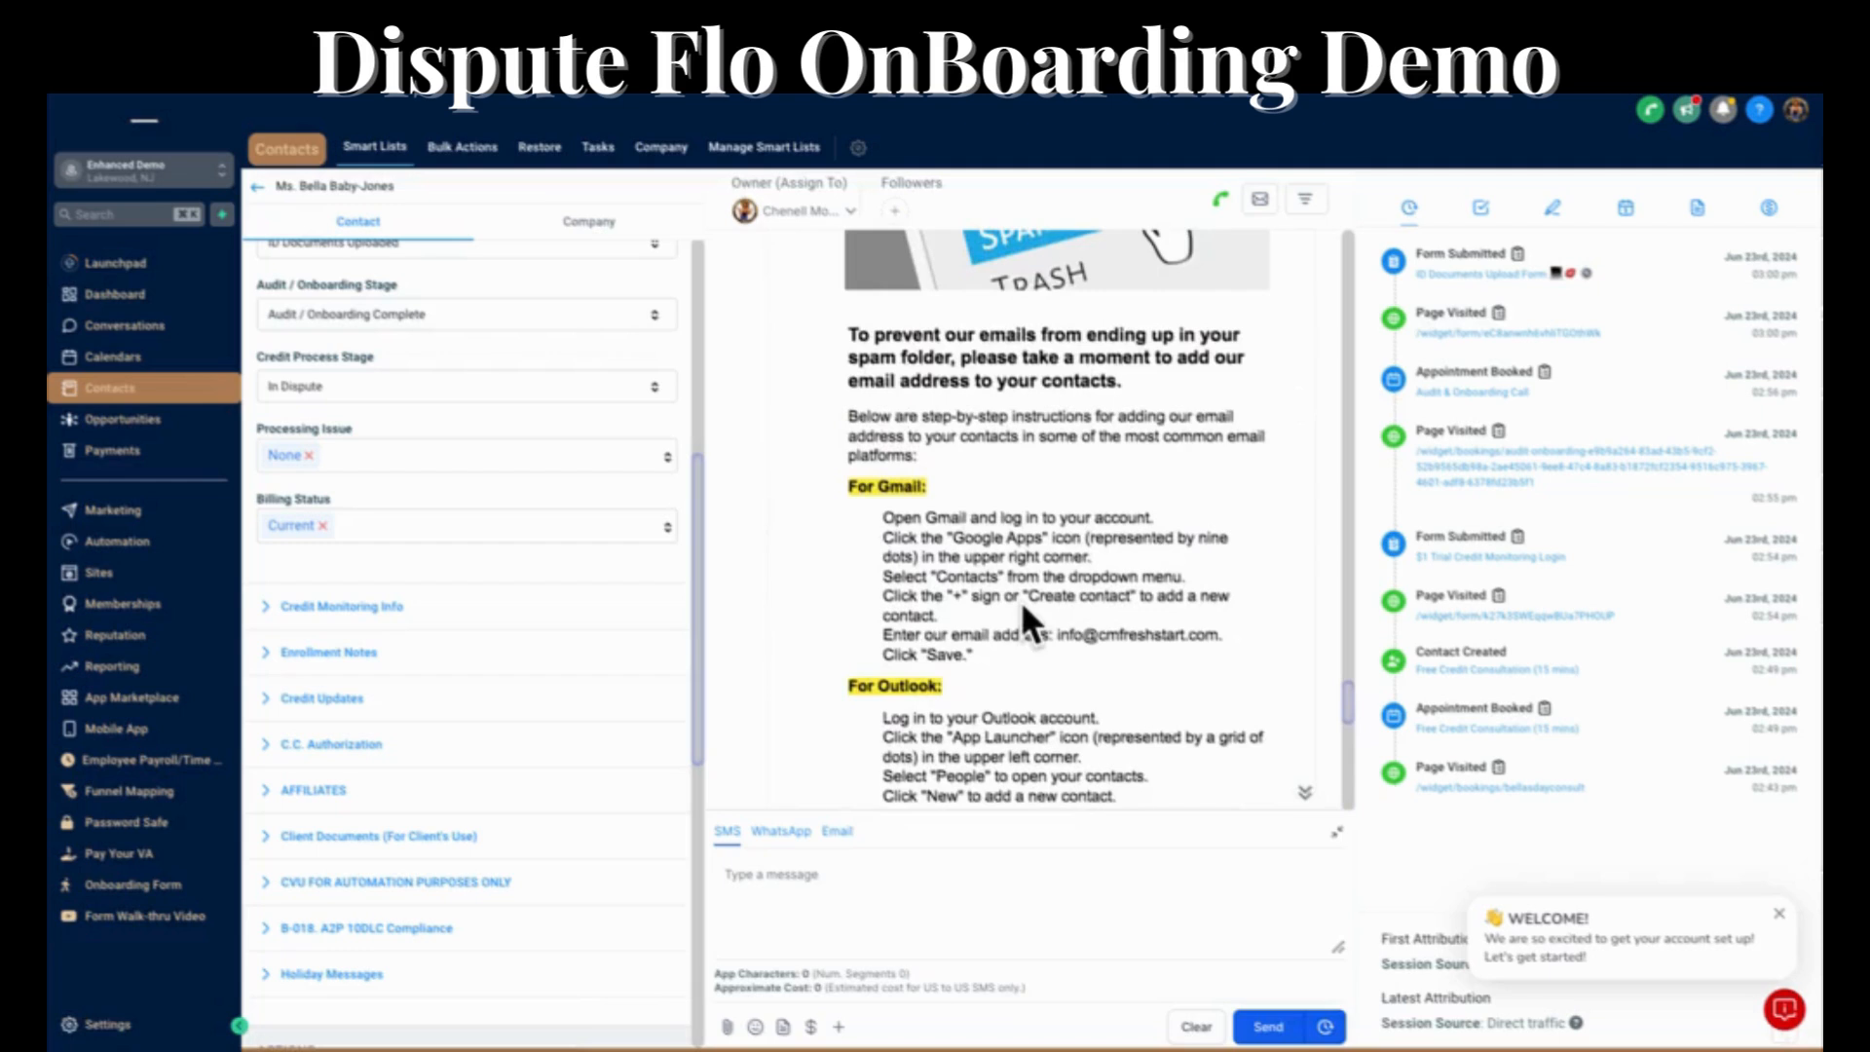
pyautogui.scroll(4, 1023, 613)
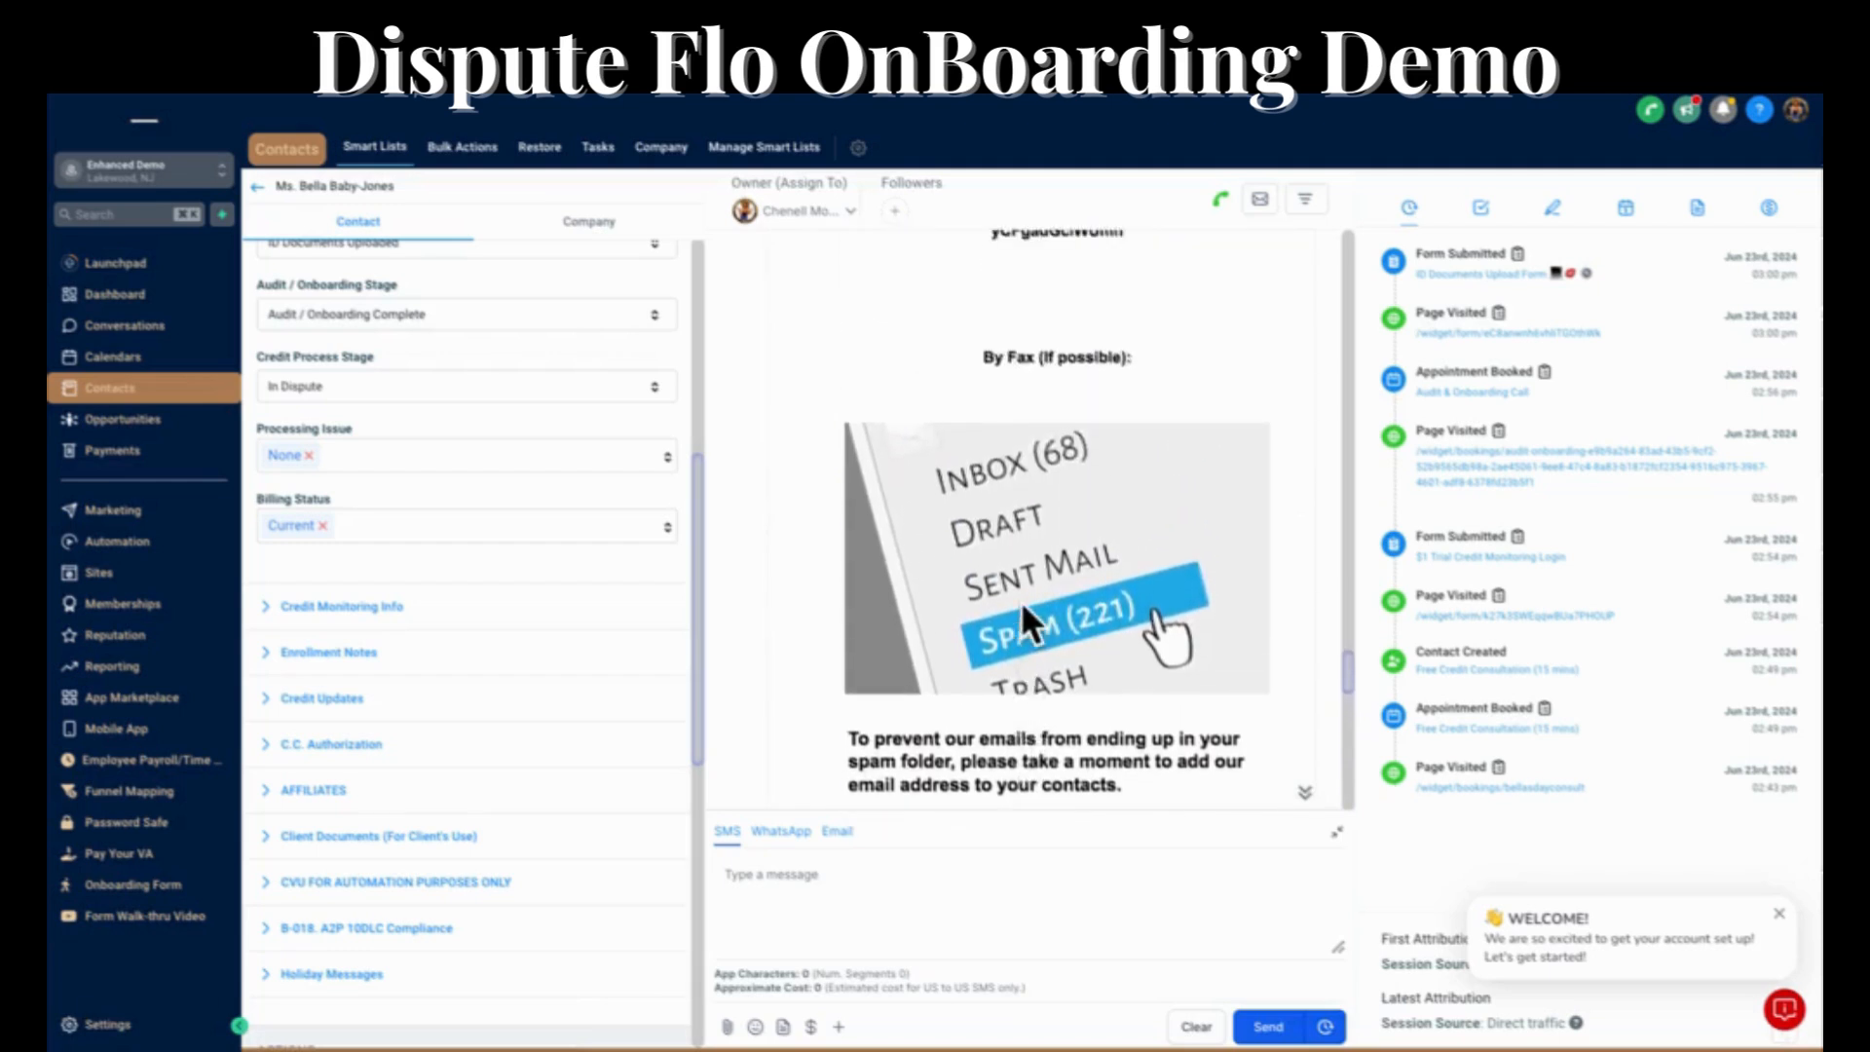
pyautogui.scroll(6, 1021, 614)
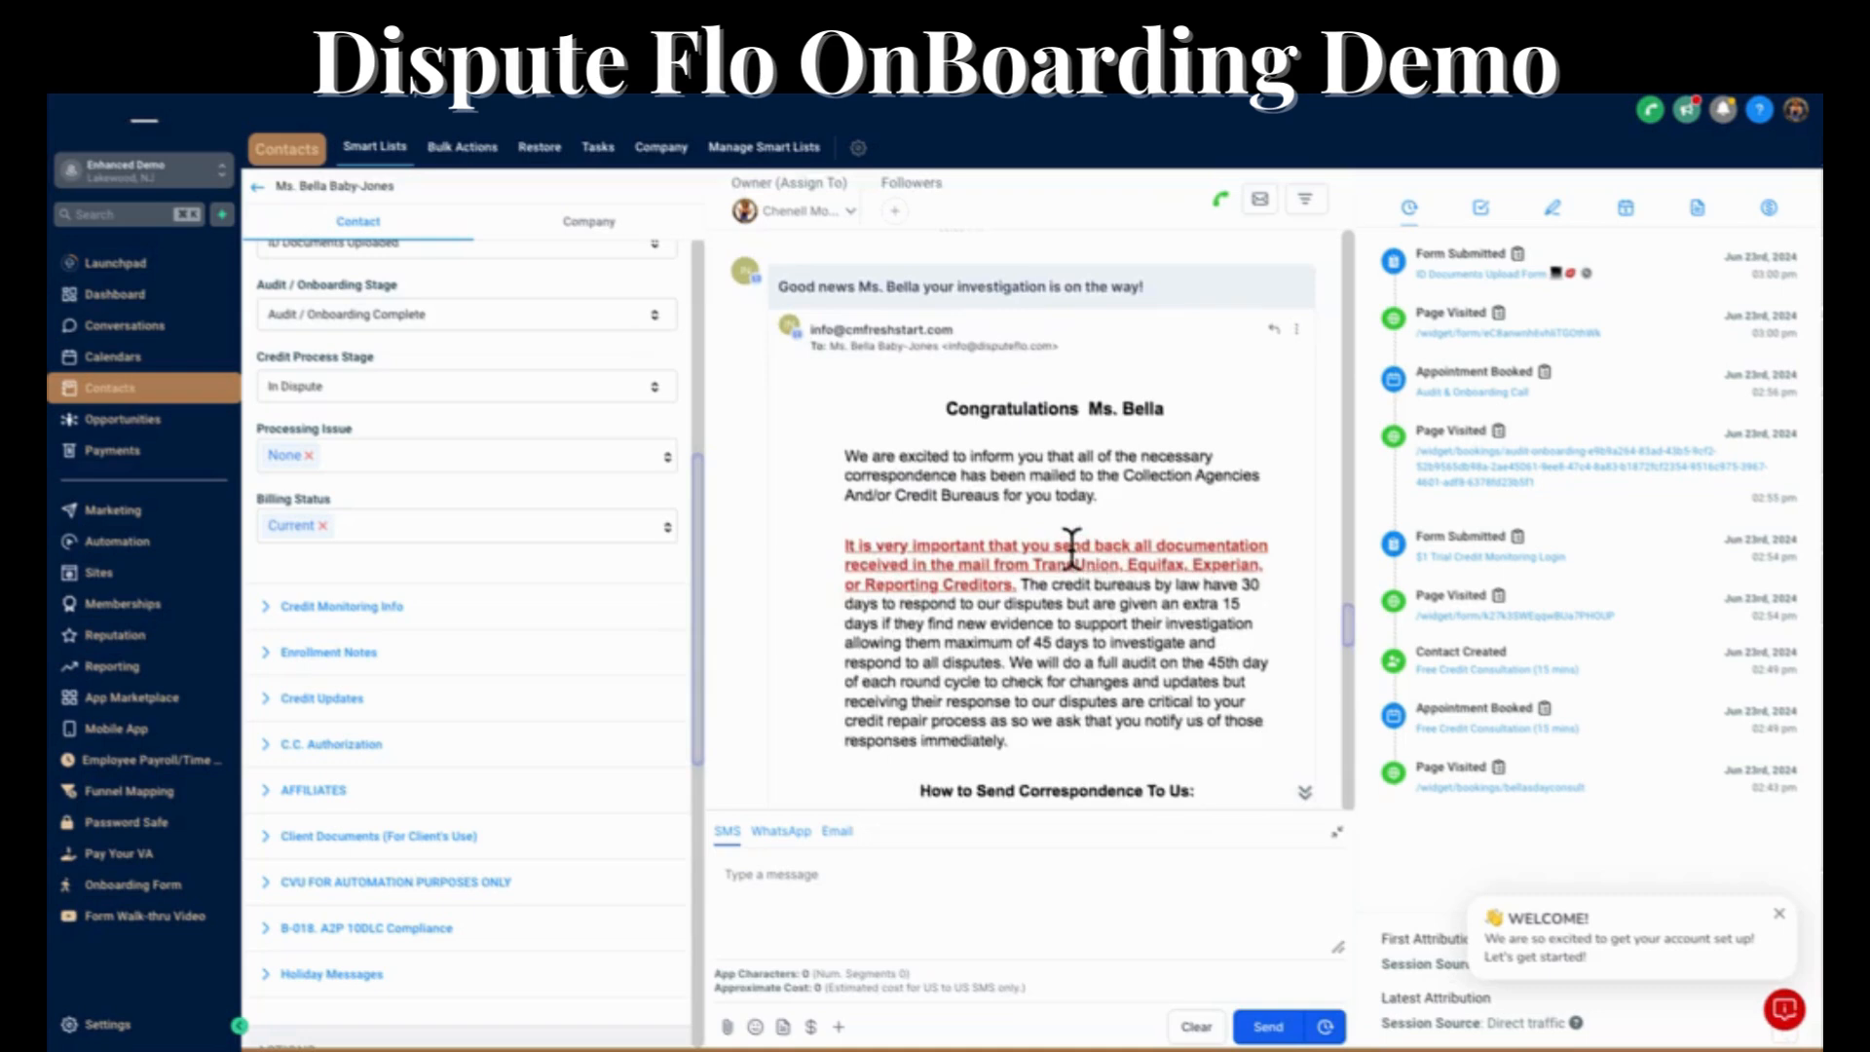
pyautogui.scroll(-15, 1072, 548)
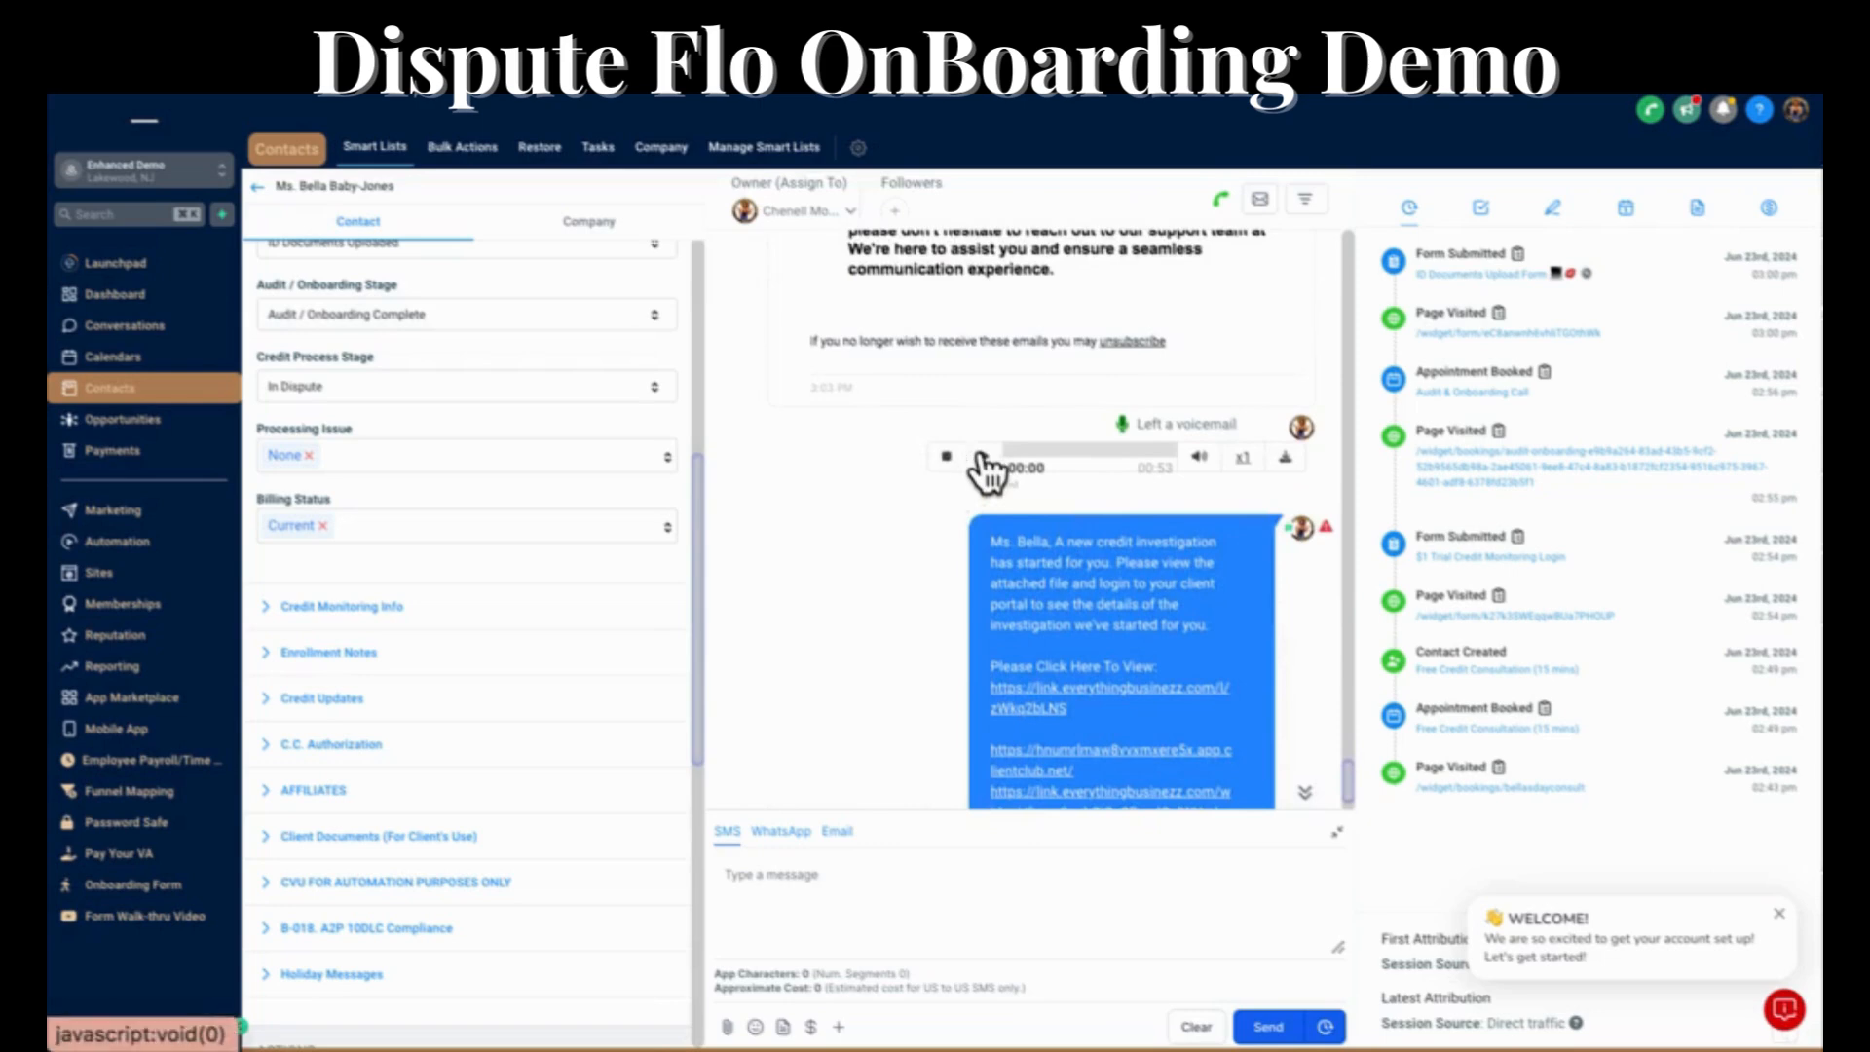
# Play the automated voicemail in the conversation and open the first link in the new credit investigation text message.
pyautogui.click(980, 456)
pyautogui.scroll(-1, 989, 471)
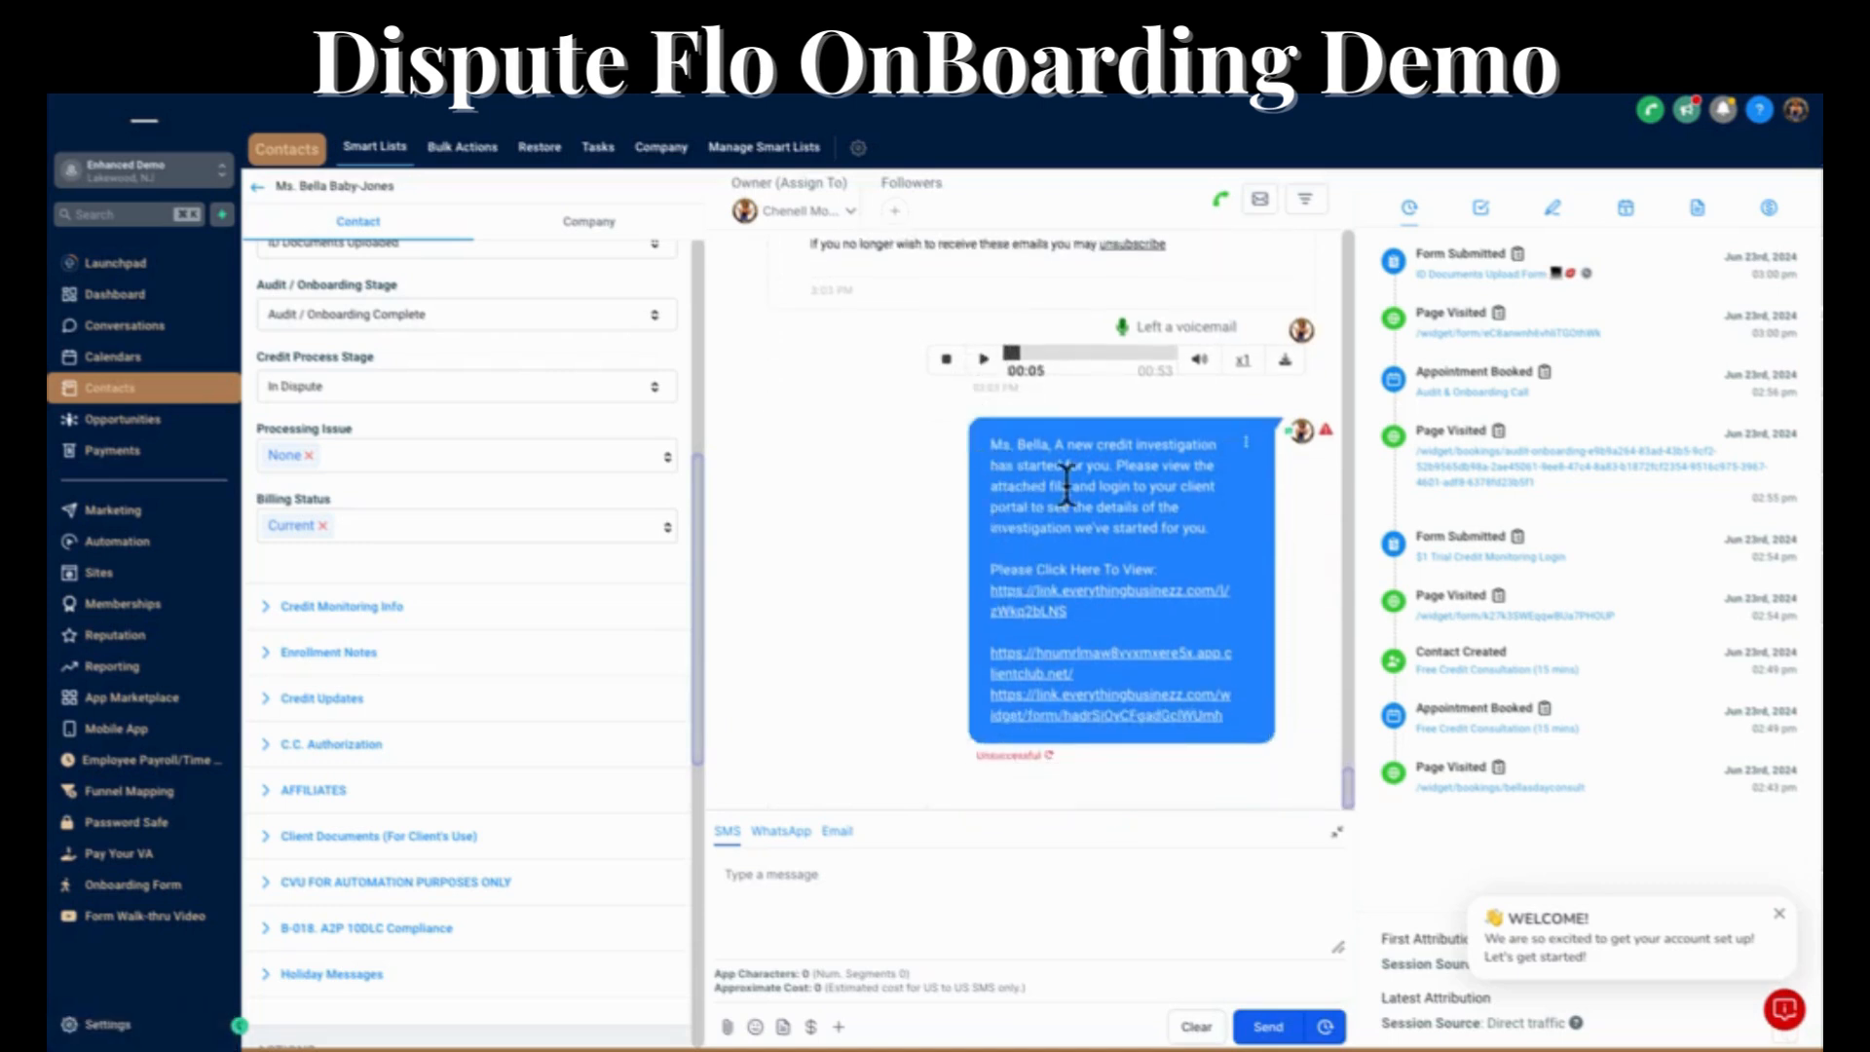
pyautogui.click(1042, 596)
# Review the client's stage in the Client Status / Billing Overview, Credit Repair Process and Current Dispute Round Overview pipelines.
pyautogui.click(136, 421)
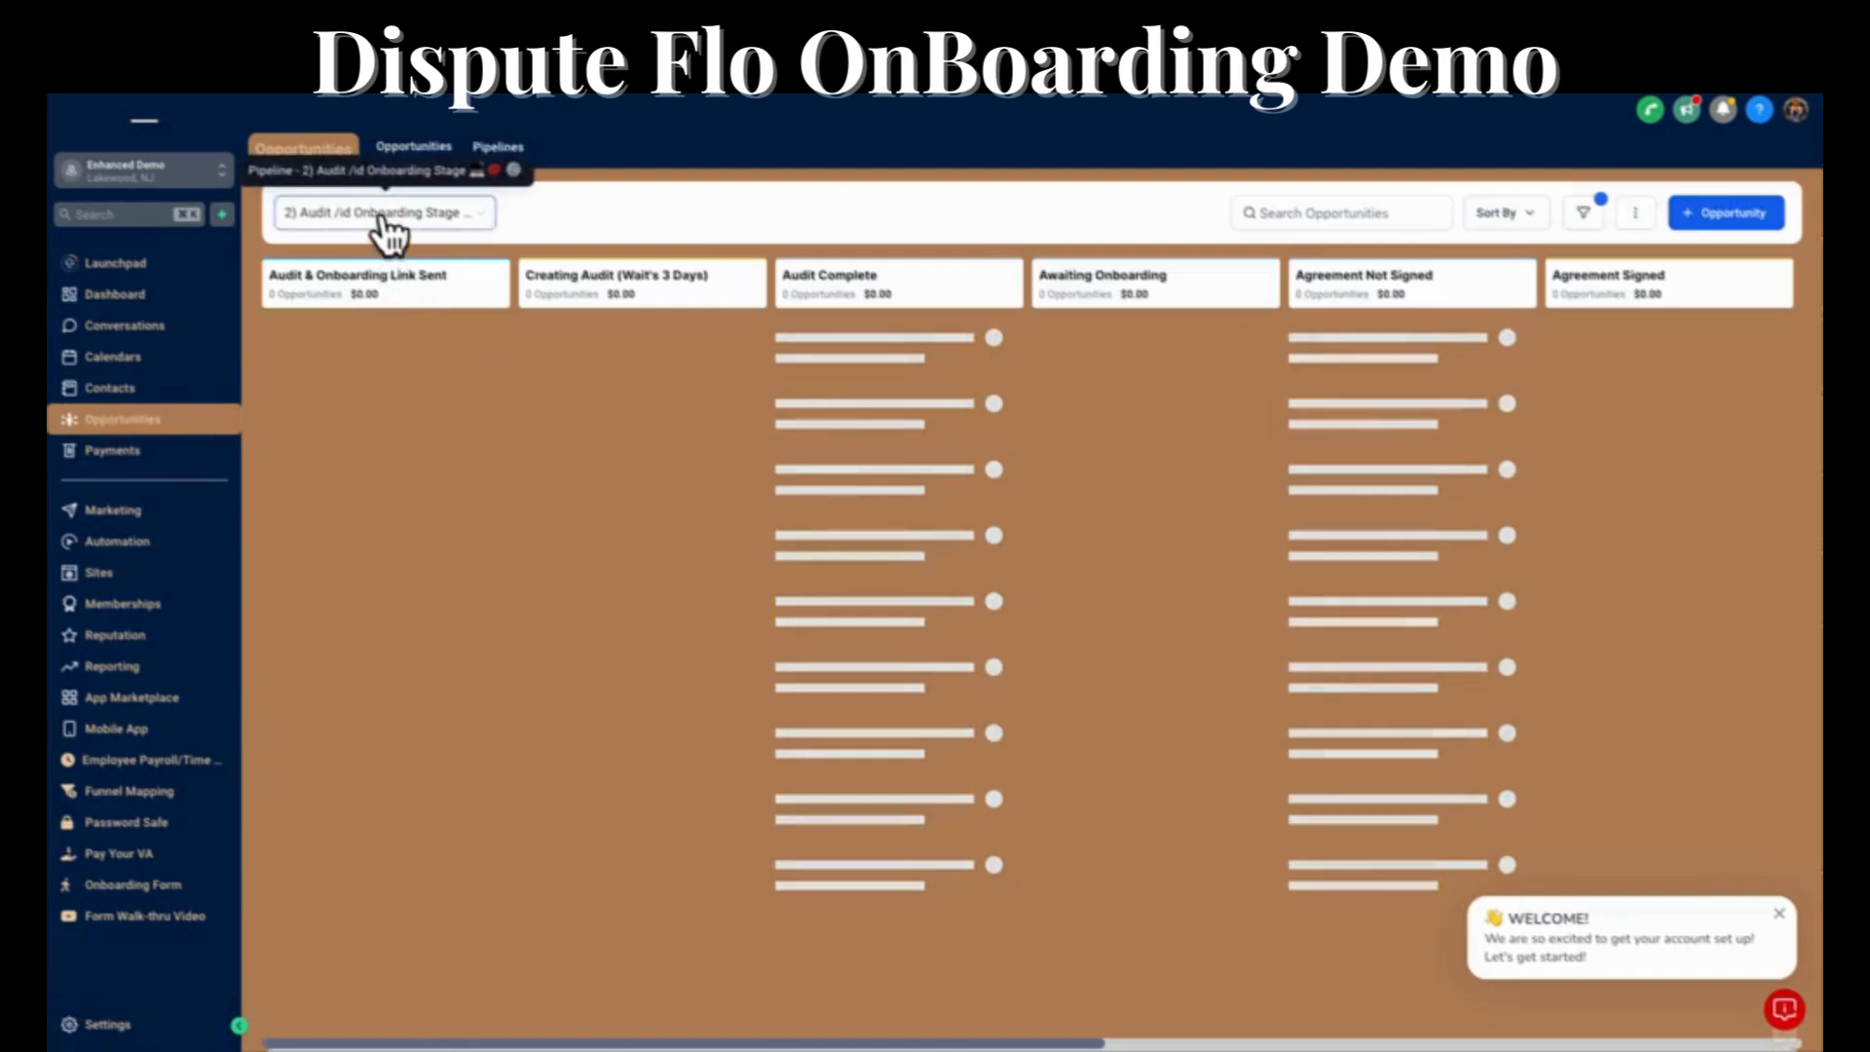
pyautogui.click(387, 224)
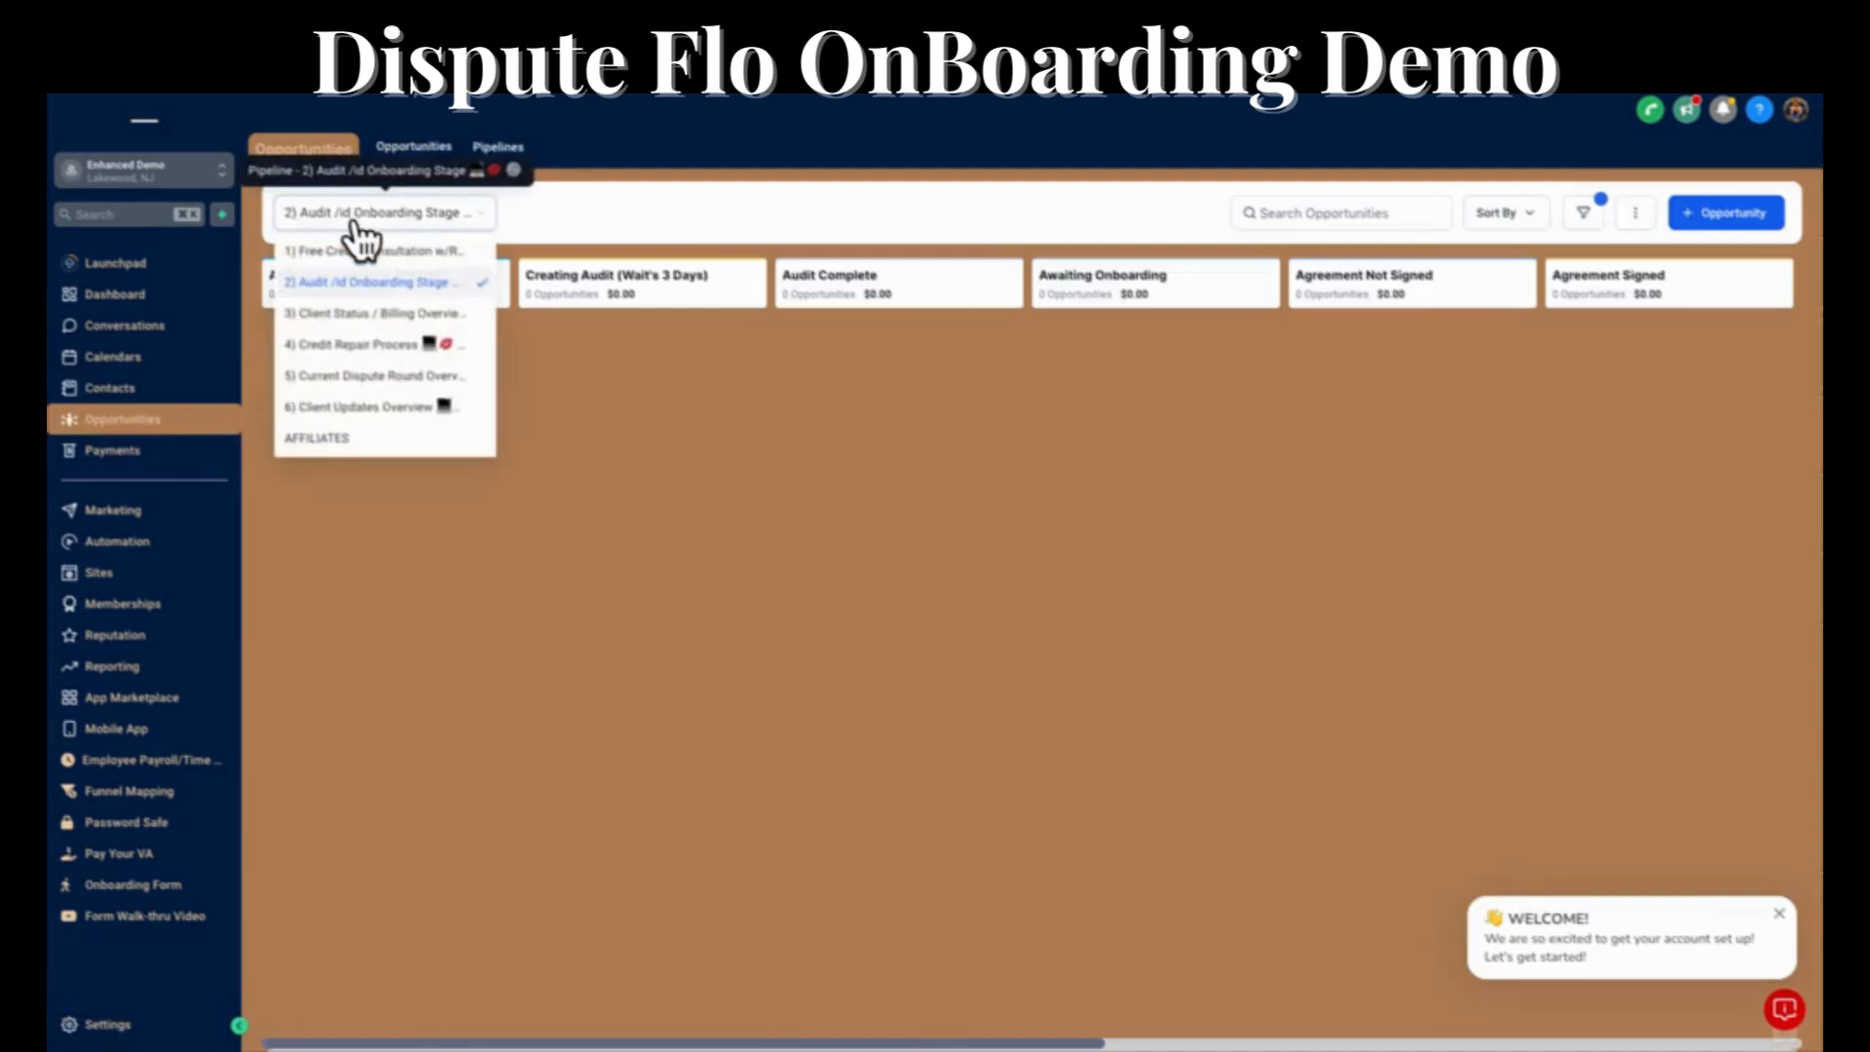
pyautogui.click(362, 314)
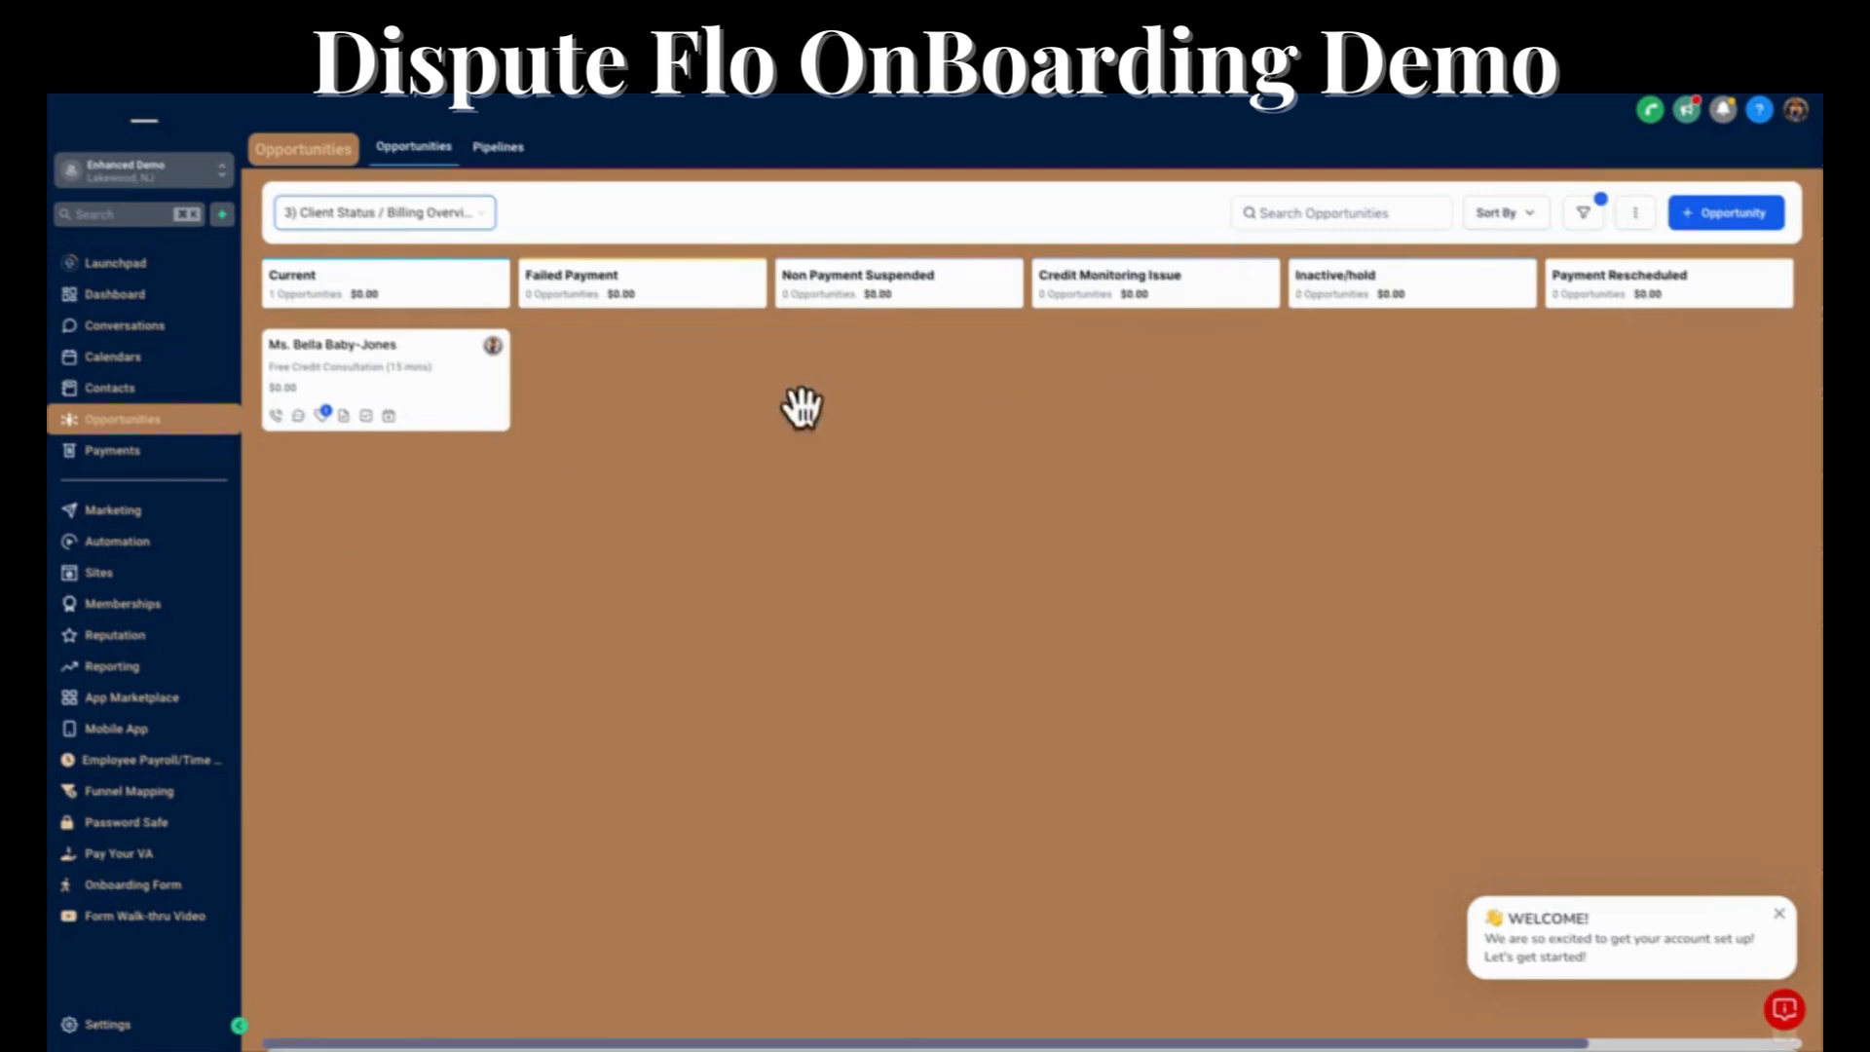
pyautogui.click(420, 216)
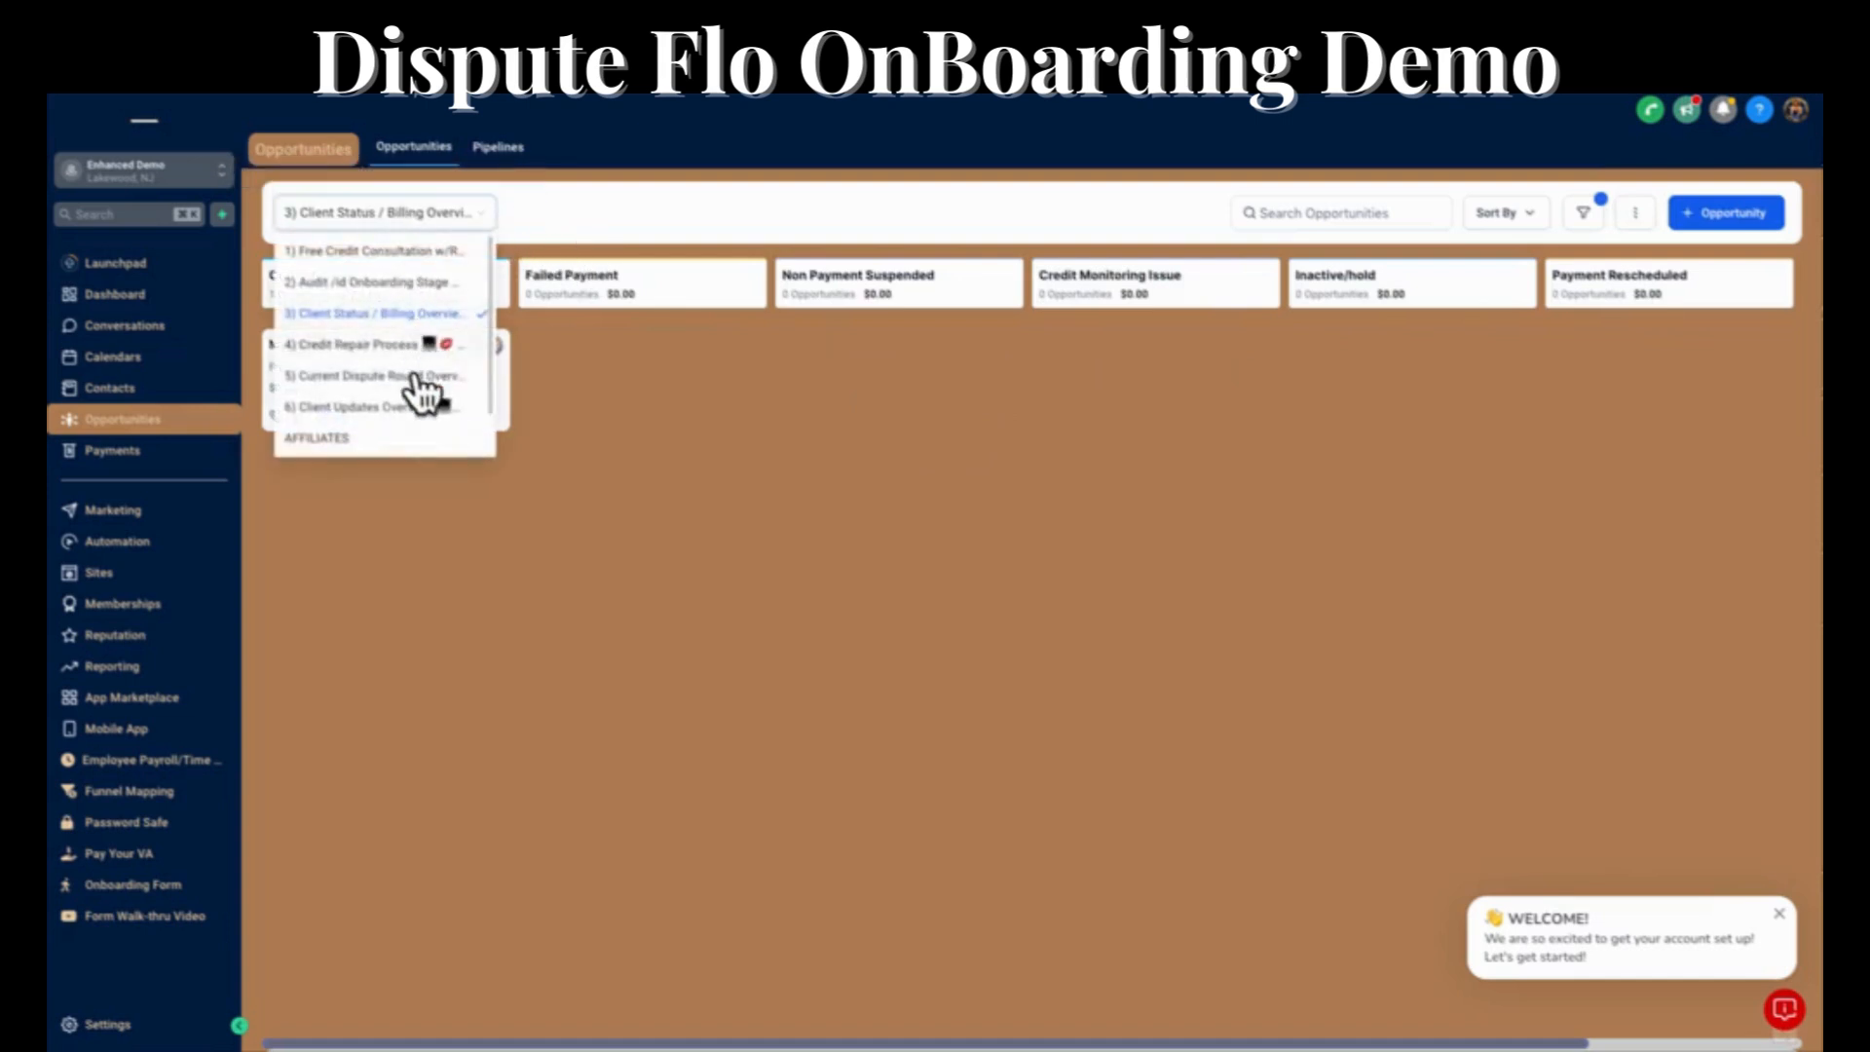
pyautogui.click(406, 360)
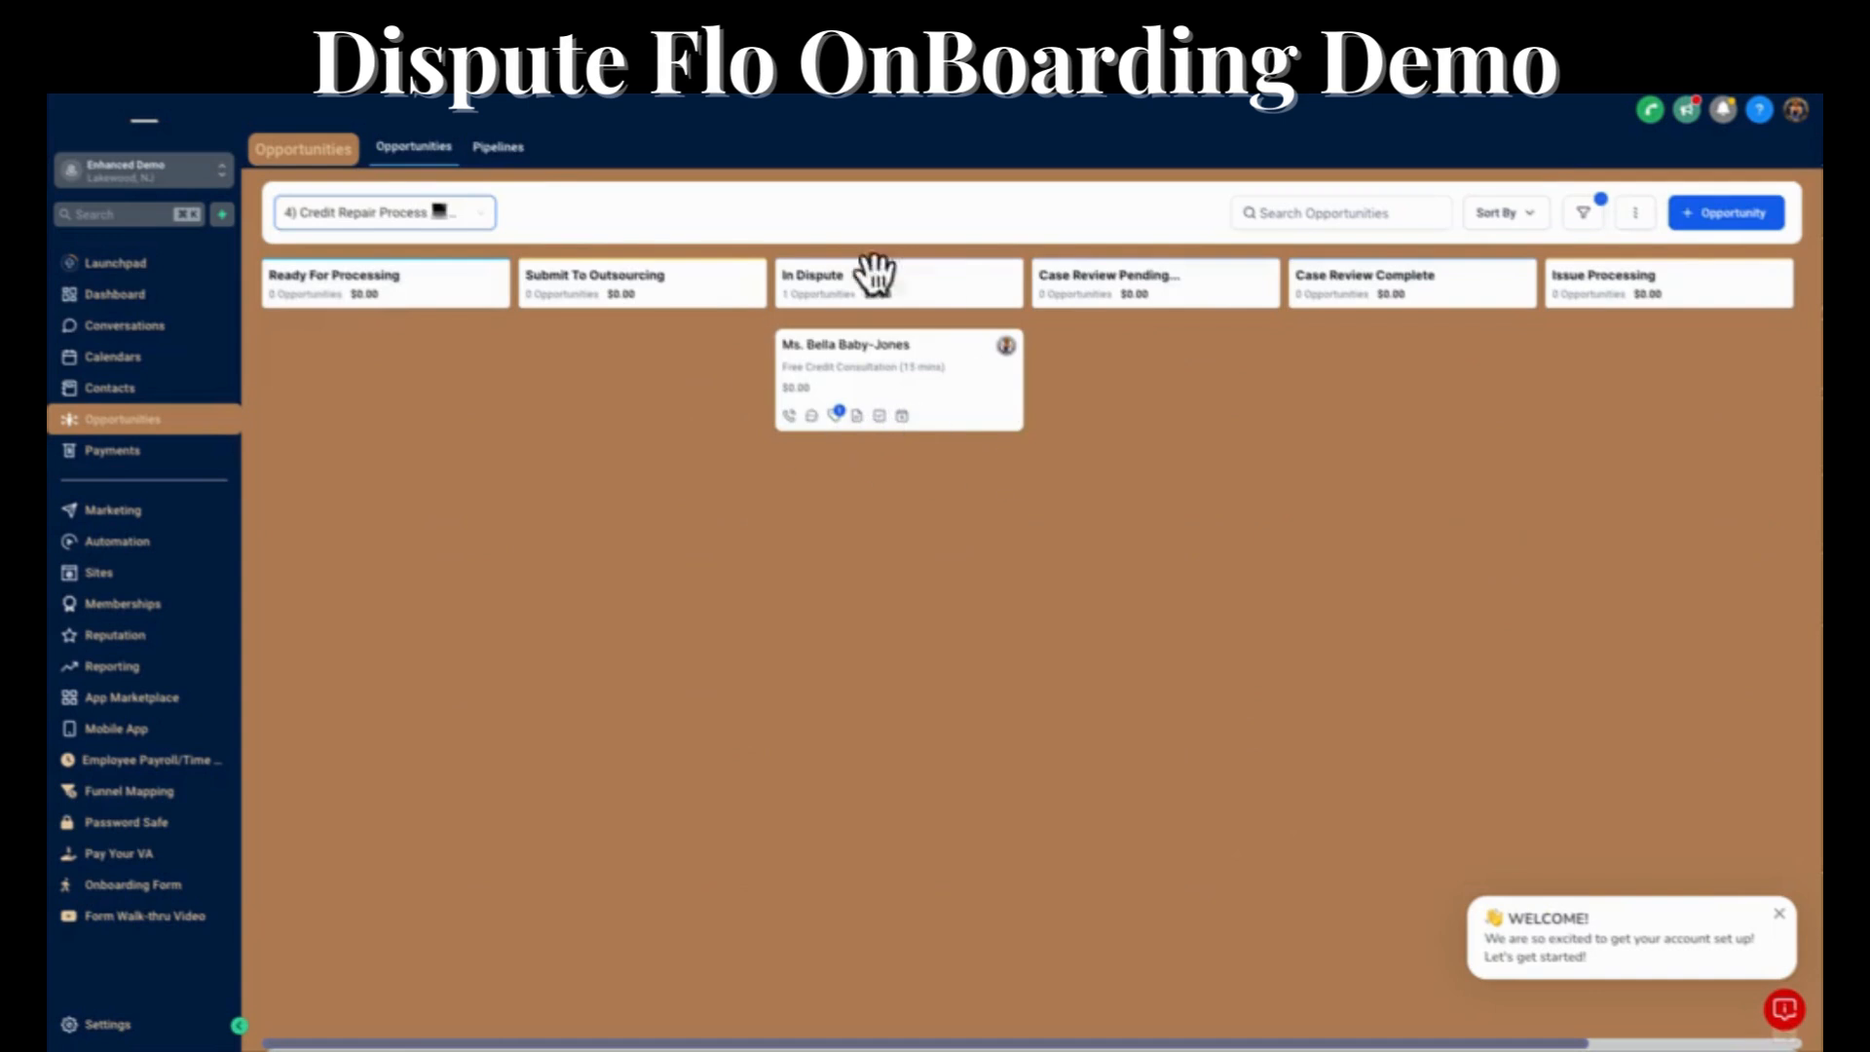
pyautogui.click(409, 216)
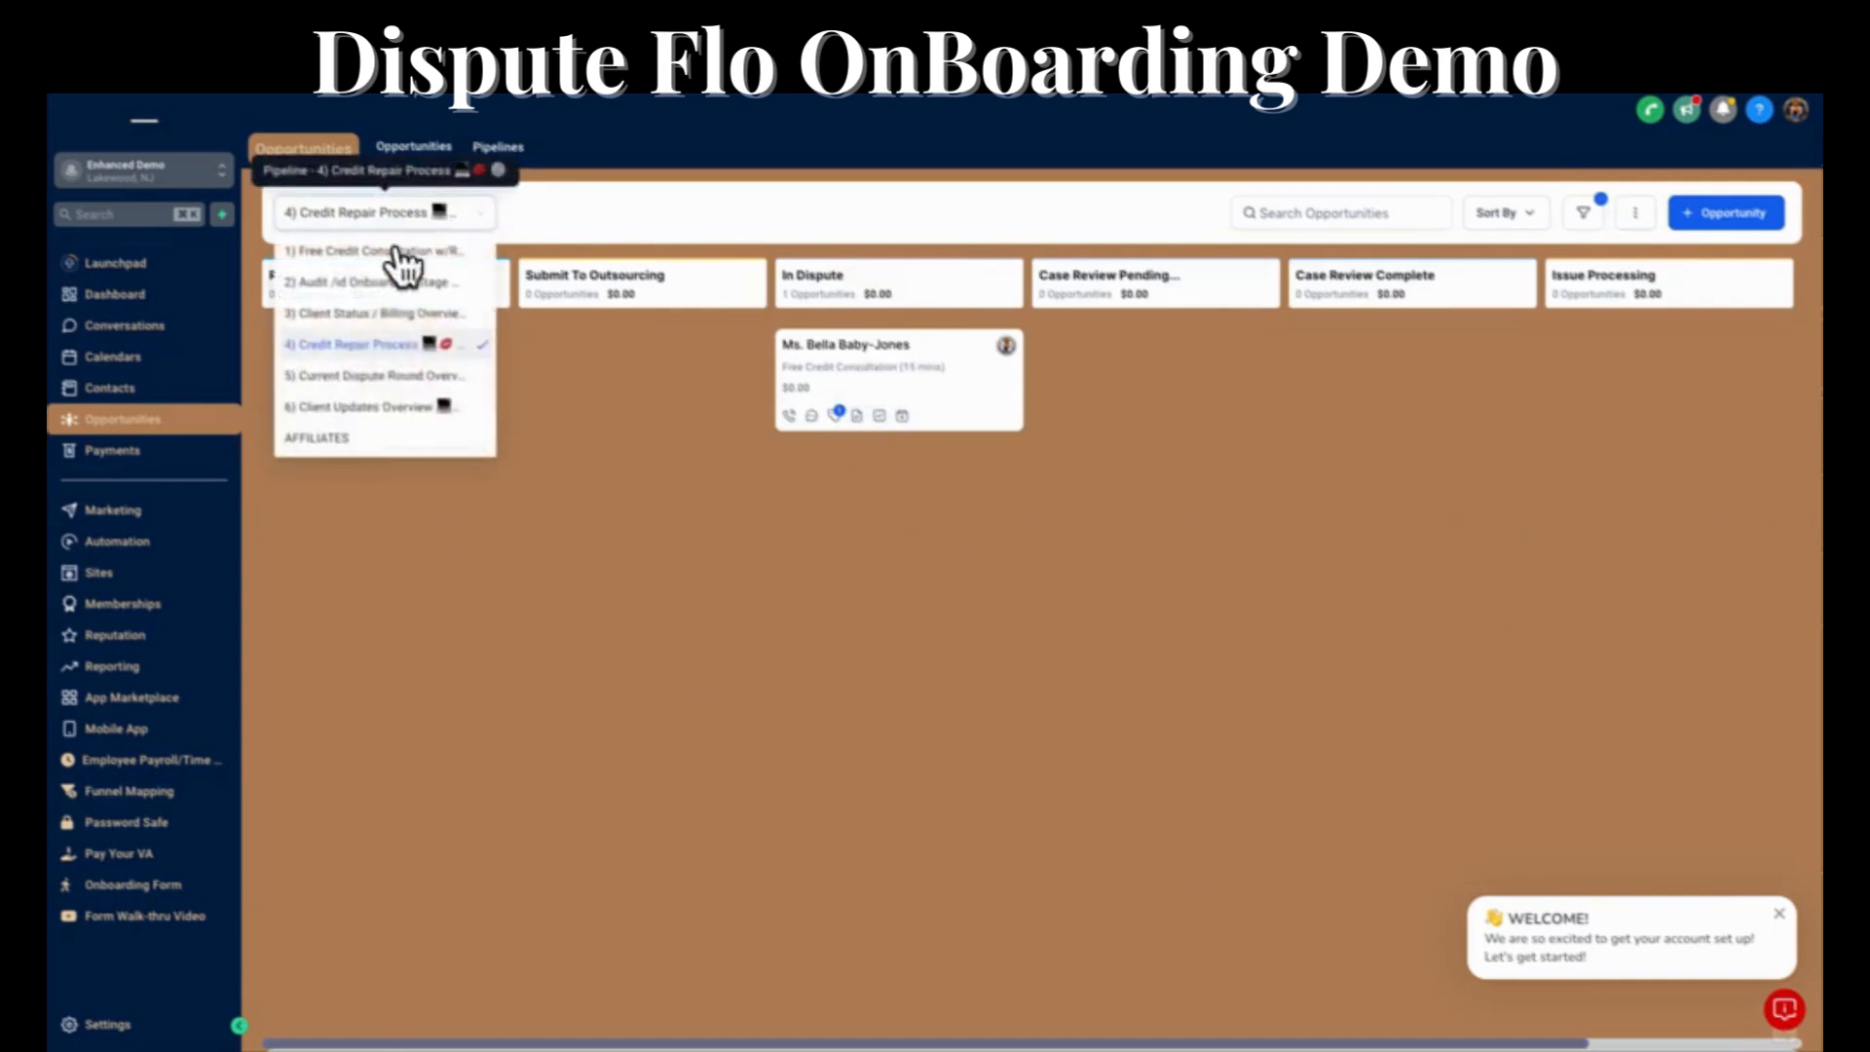
pyautogui.click(383, 375)
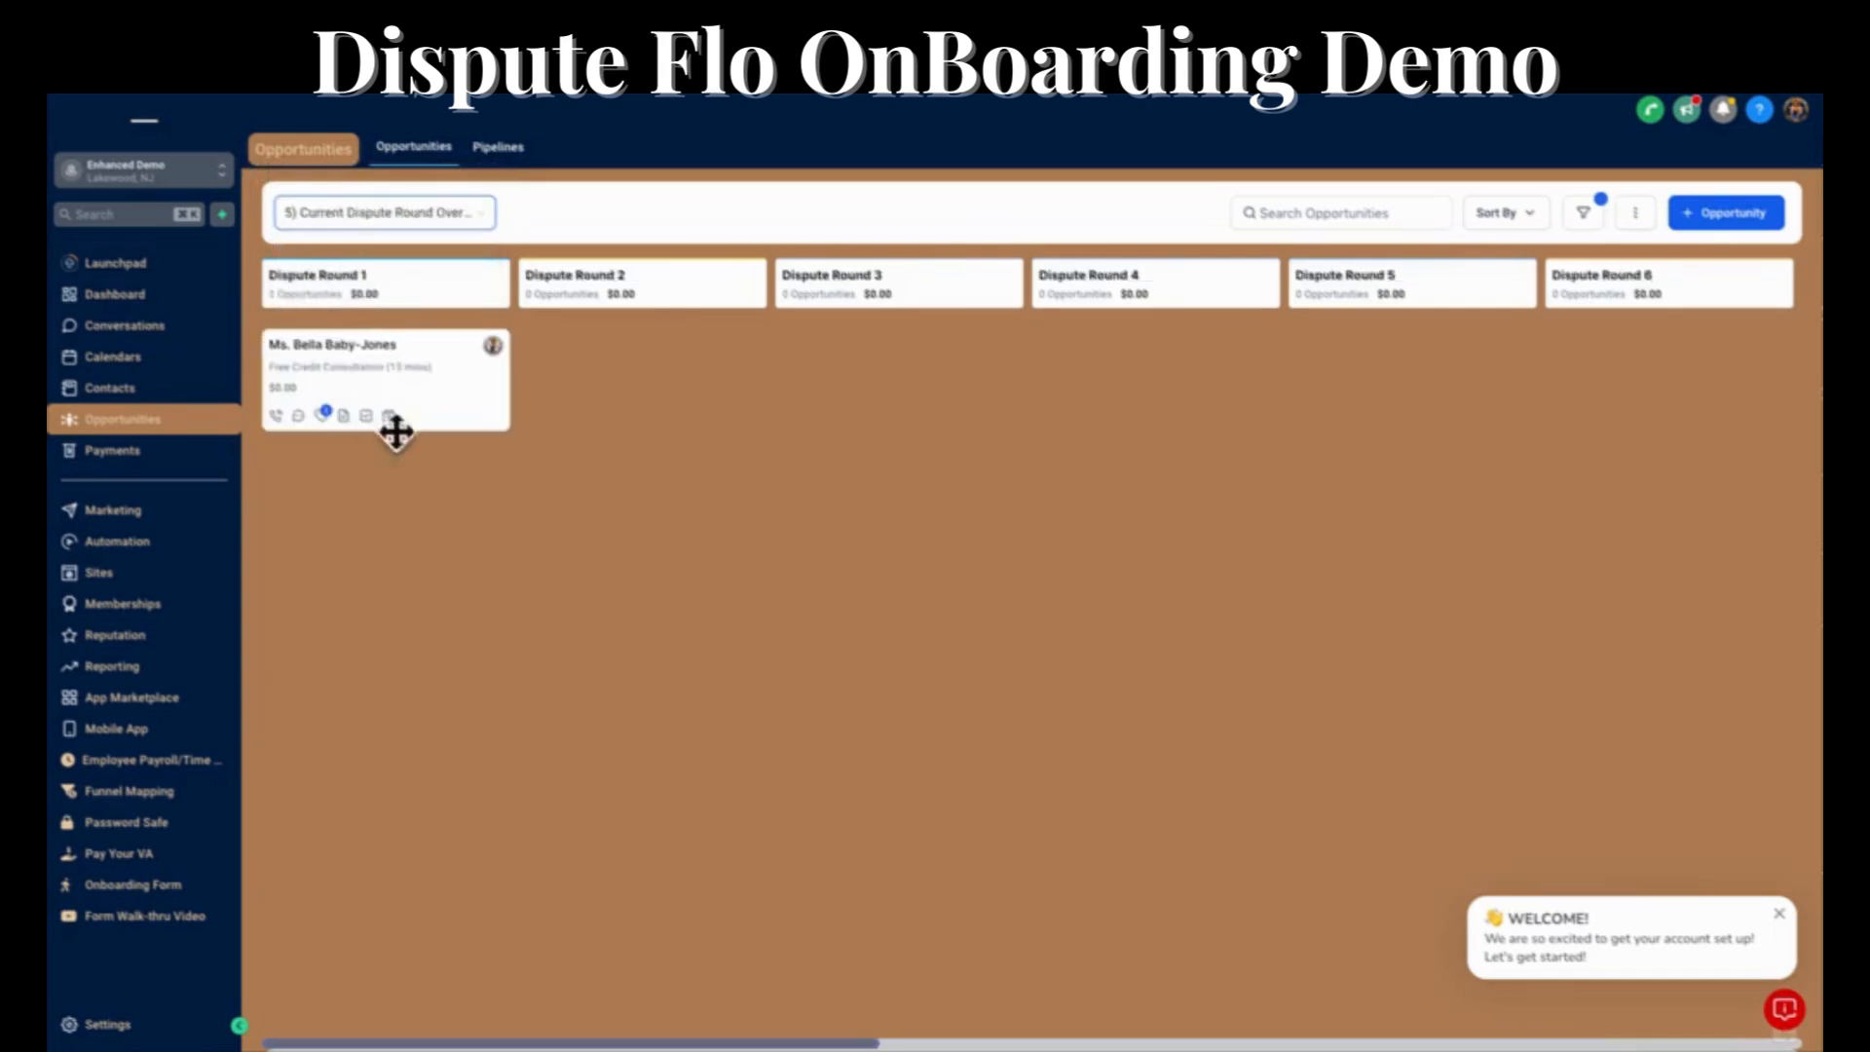
# Return to the Credit Repair Process pipeline and open the client's contact from the In Dispute stage.
pyautogui.click(346, 214)
pyautogui.click(392, 344)
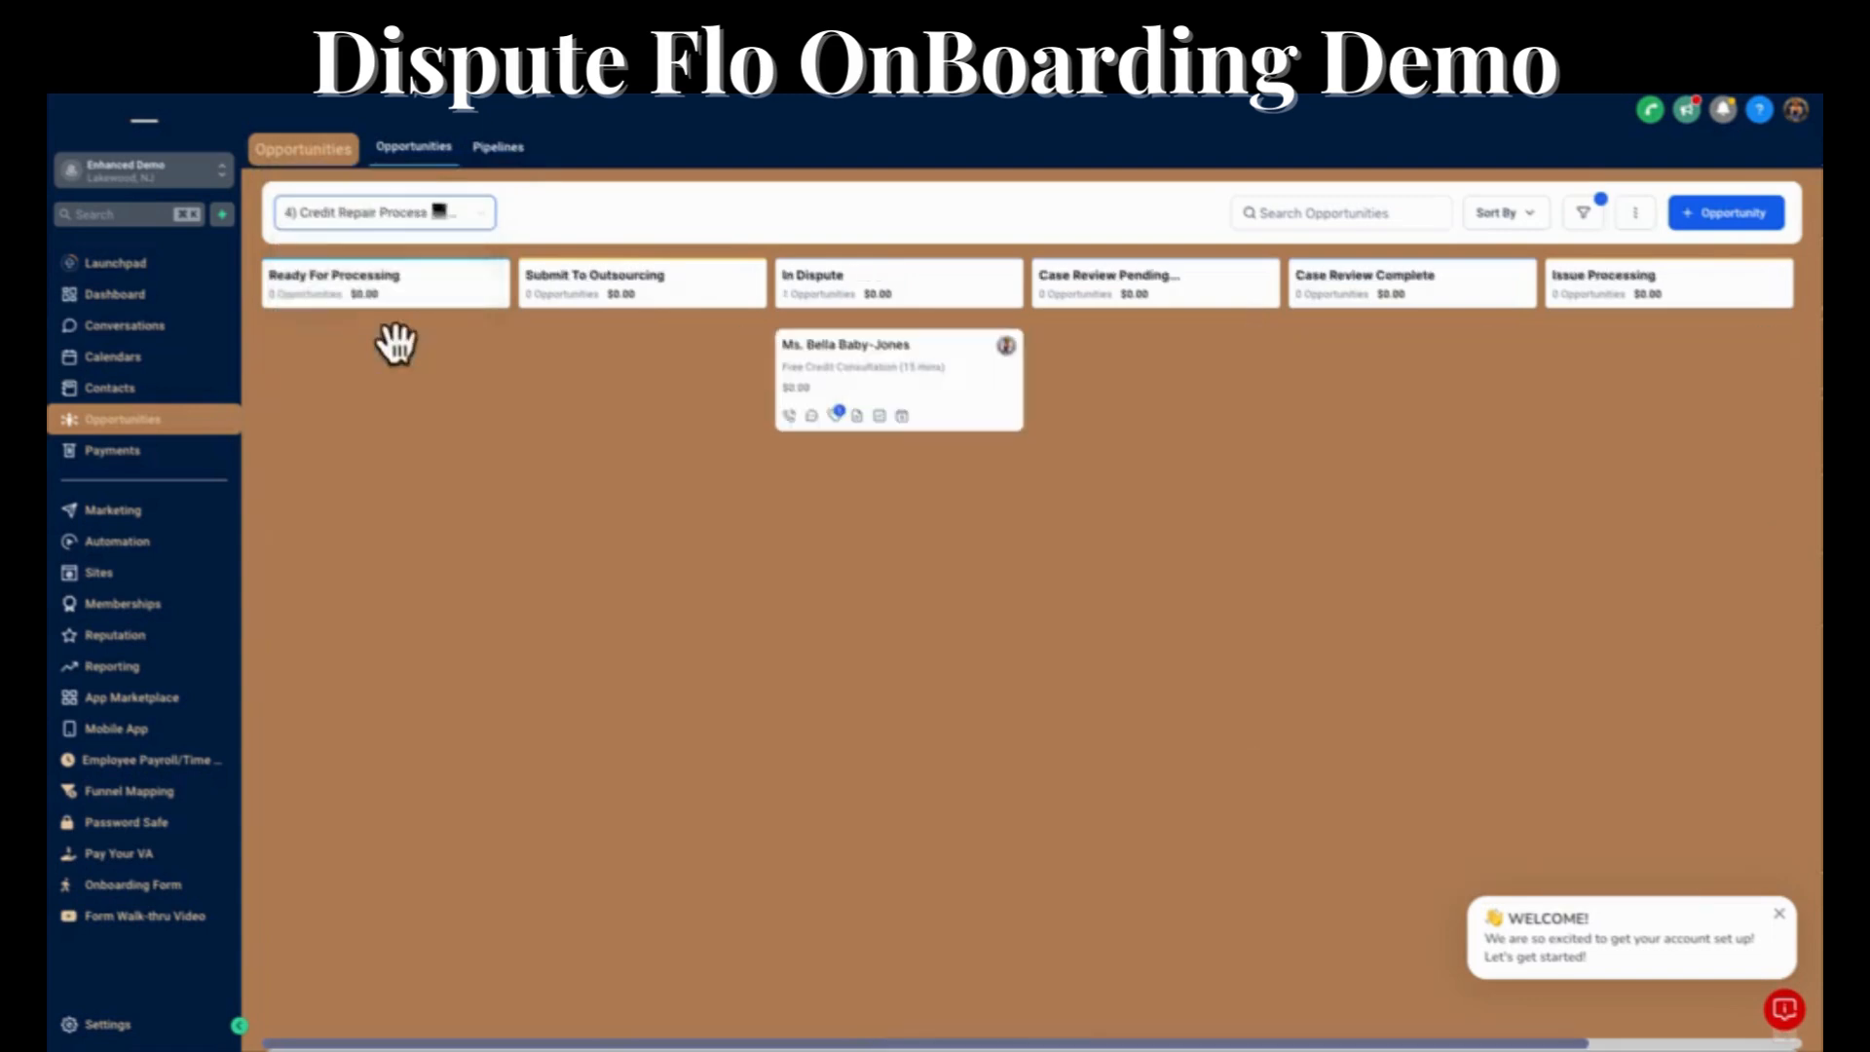
pyautogui.click(833, 336)
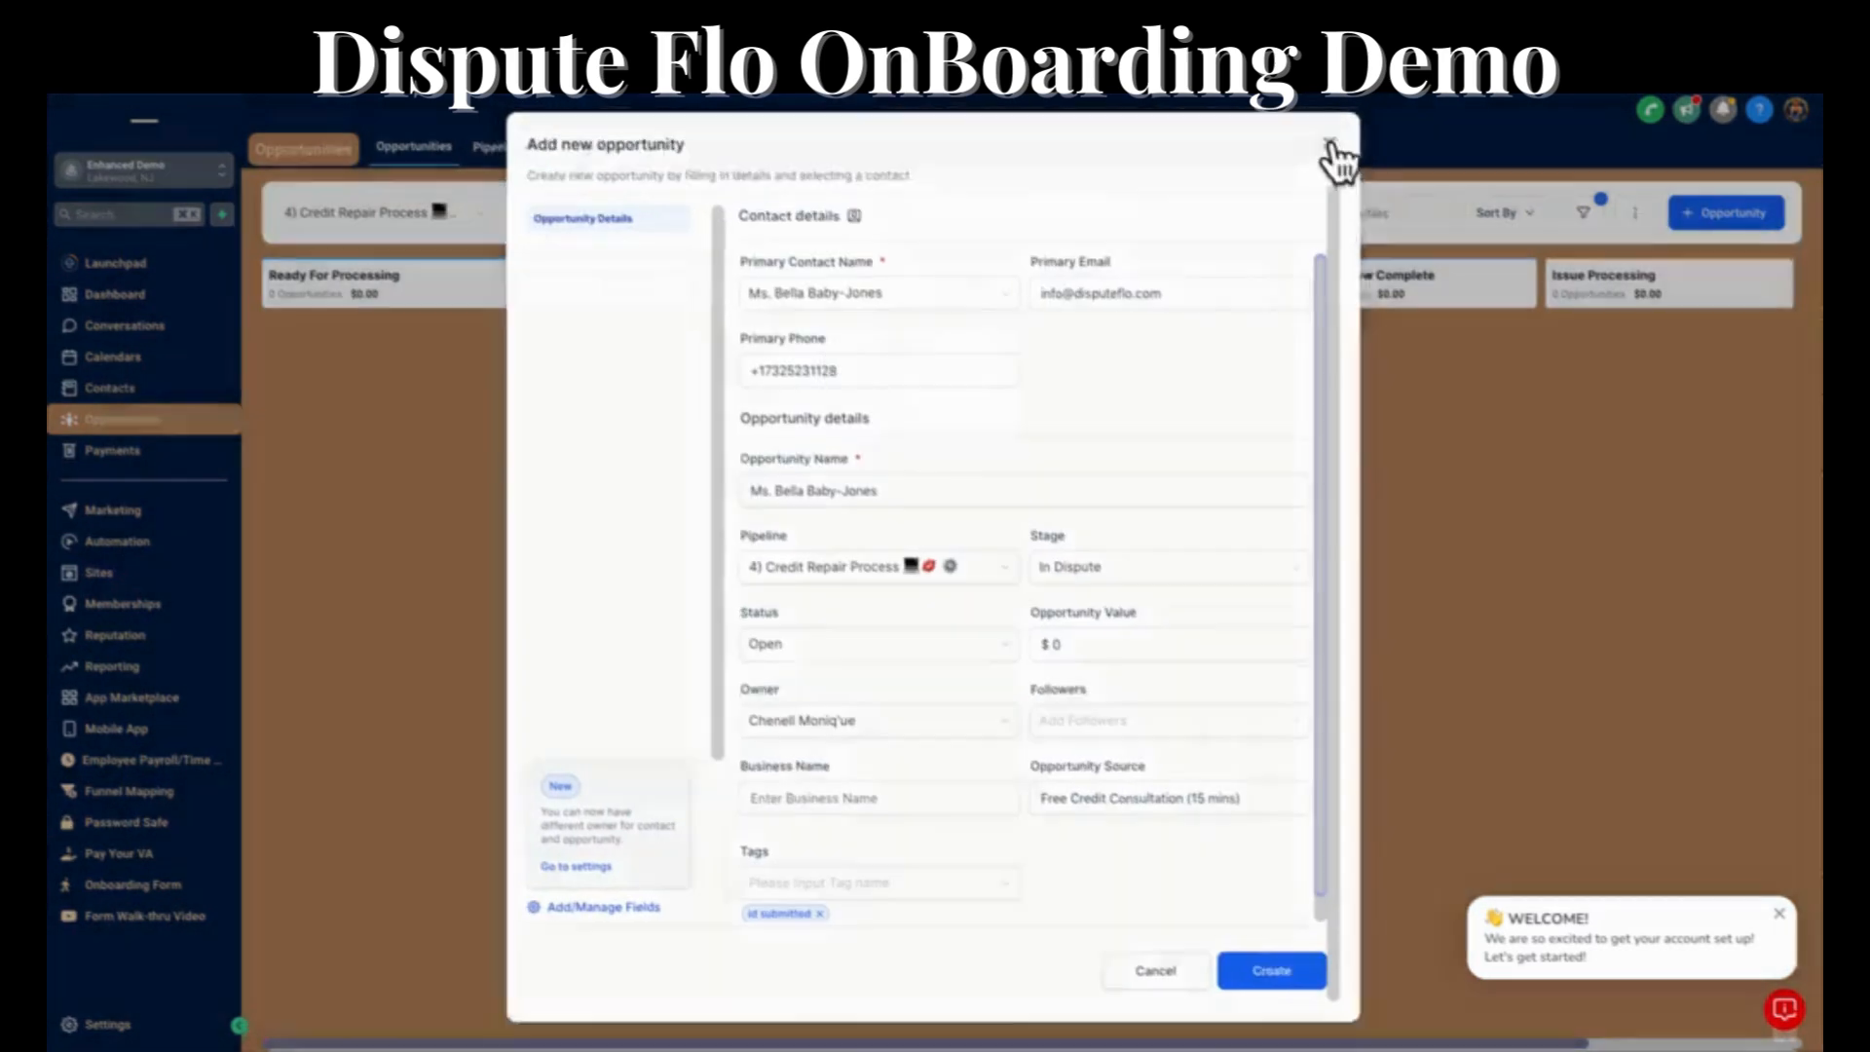
pyautogui.click(1330, 146)
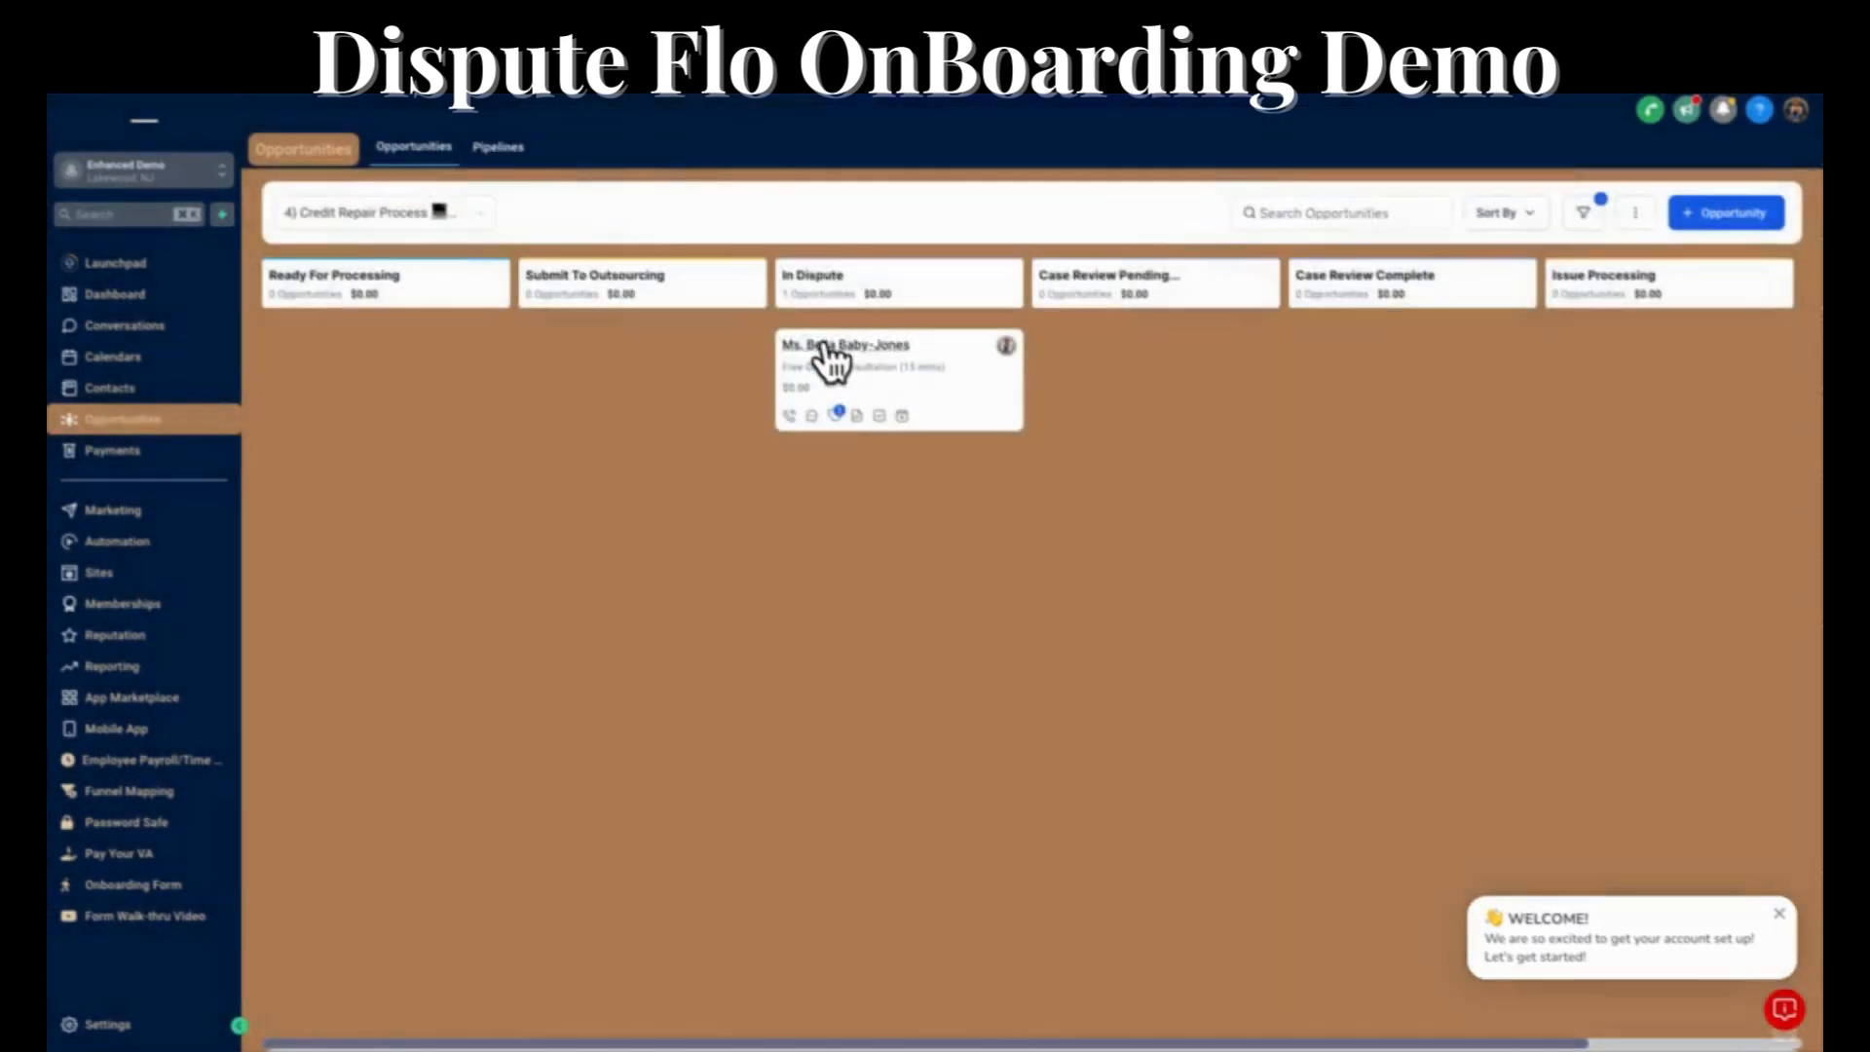
pyautogui.click(826, 351)
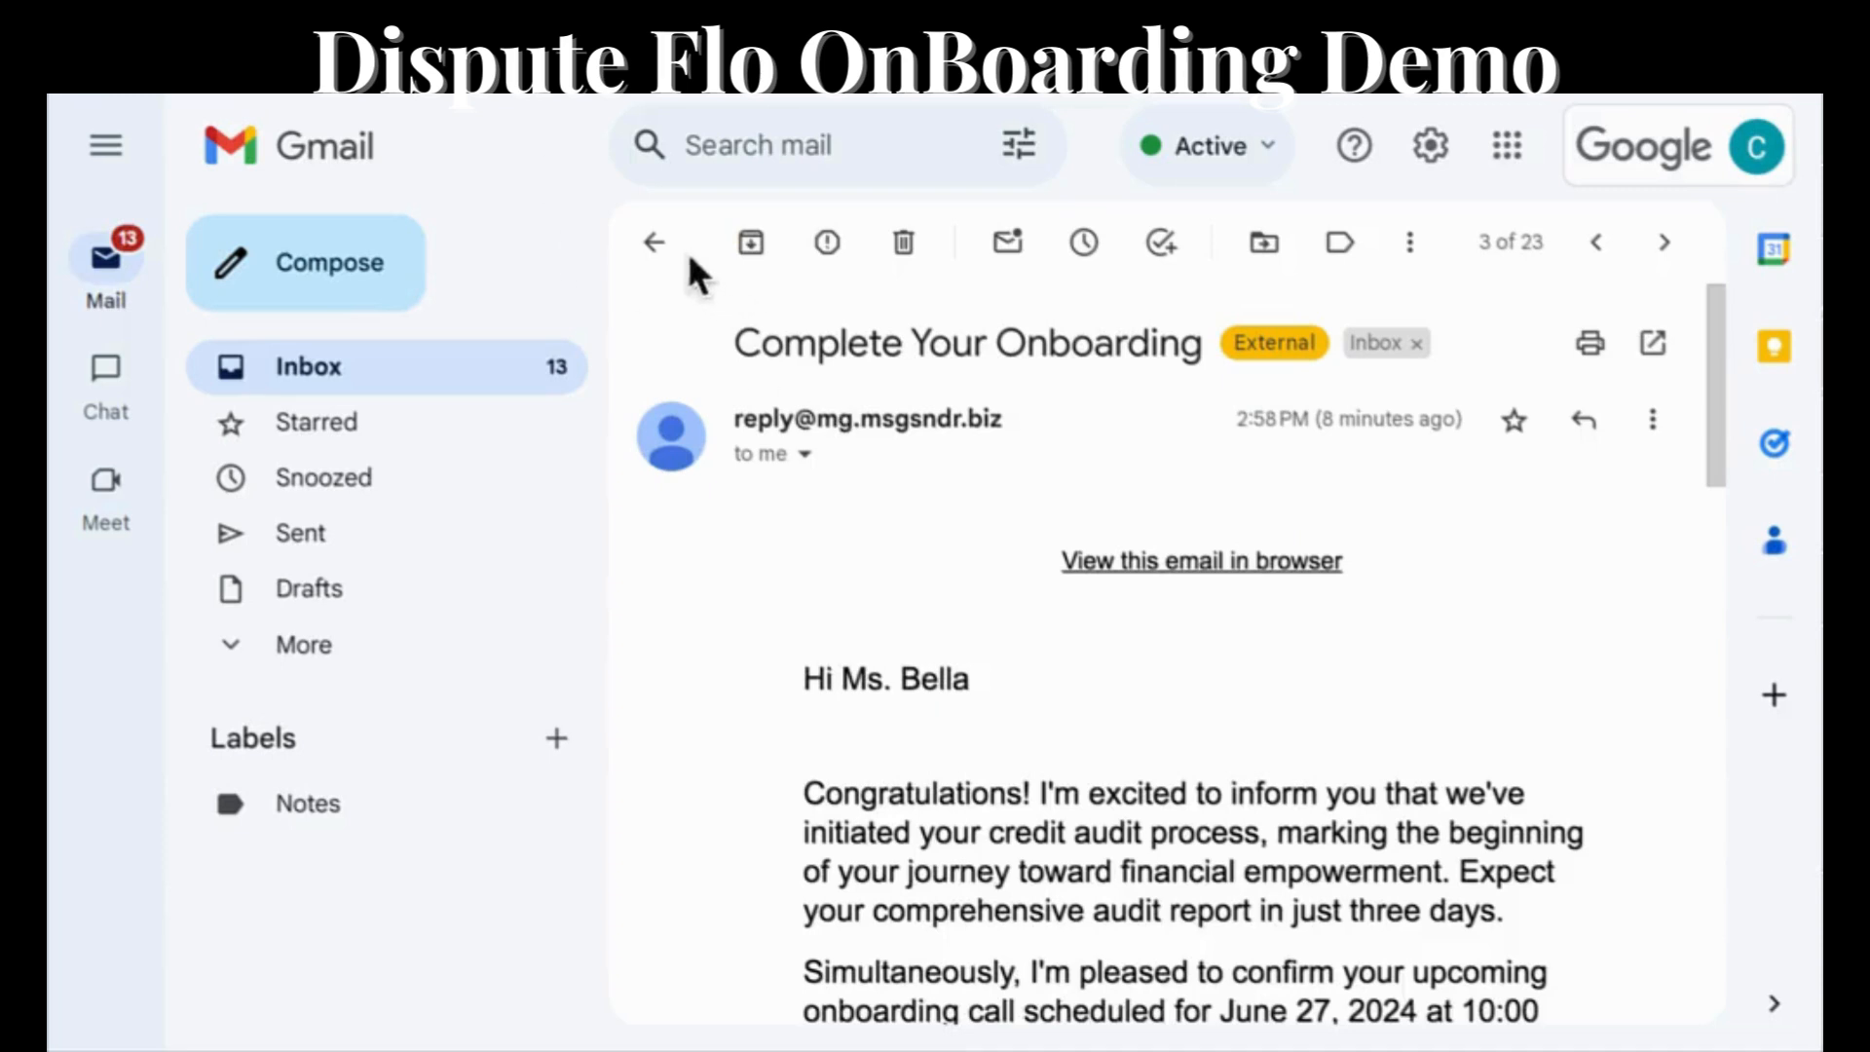
# In the Gmail inbox, open the email saying the investigation is on the way and follow its correspondence upload link.
pyautogui.click(655, 248)
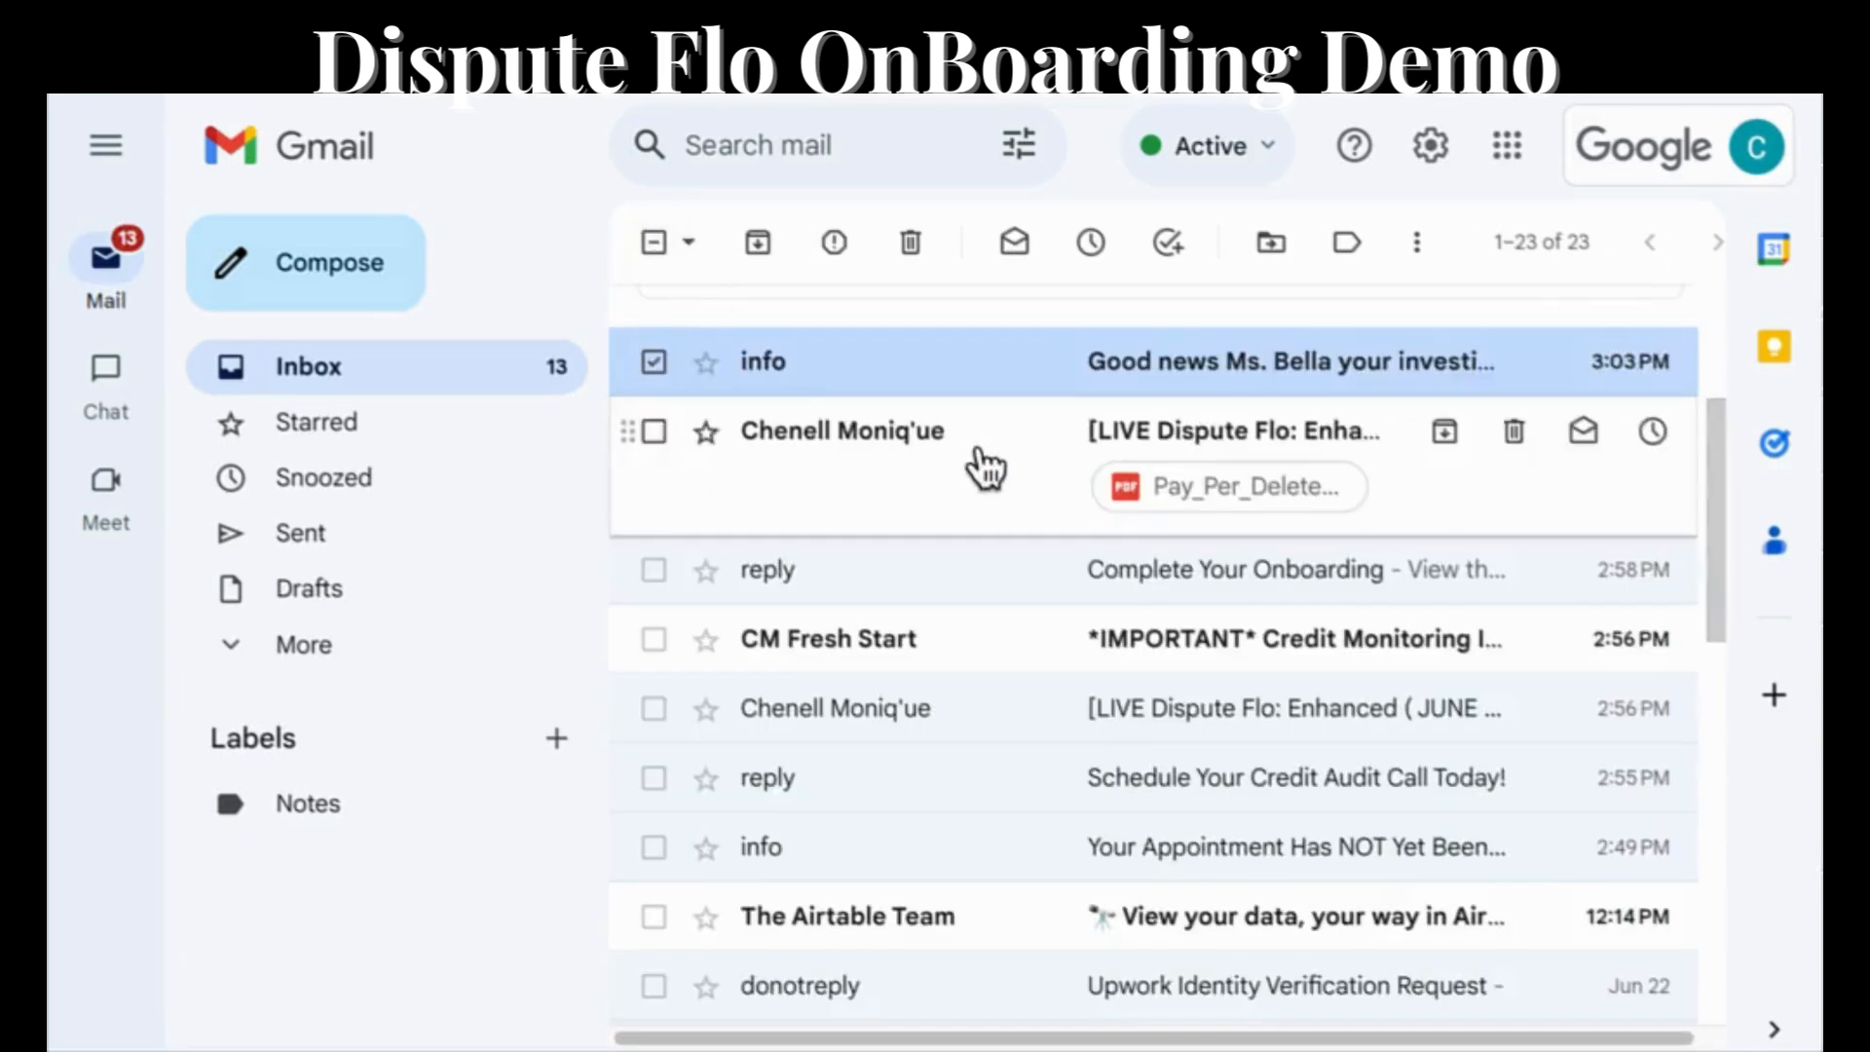
pyautogui.click(1209, 367)
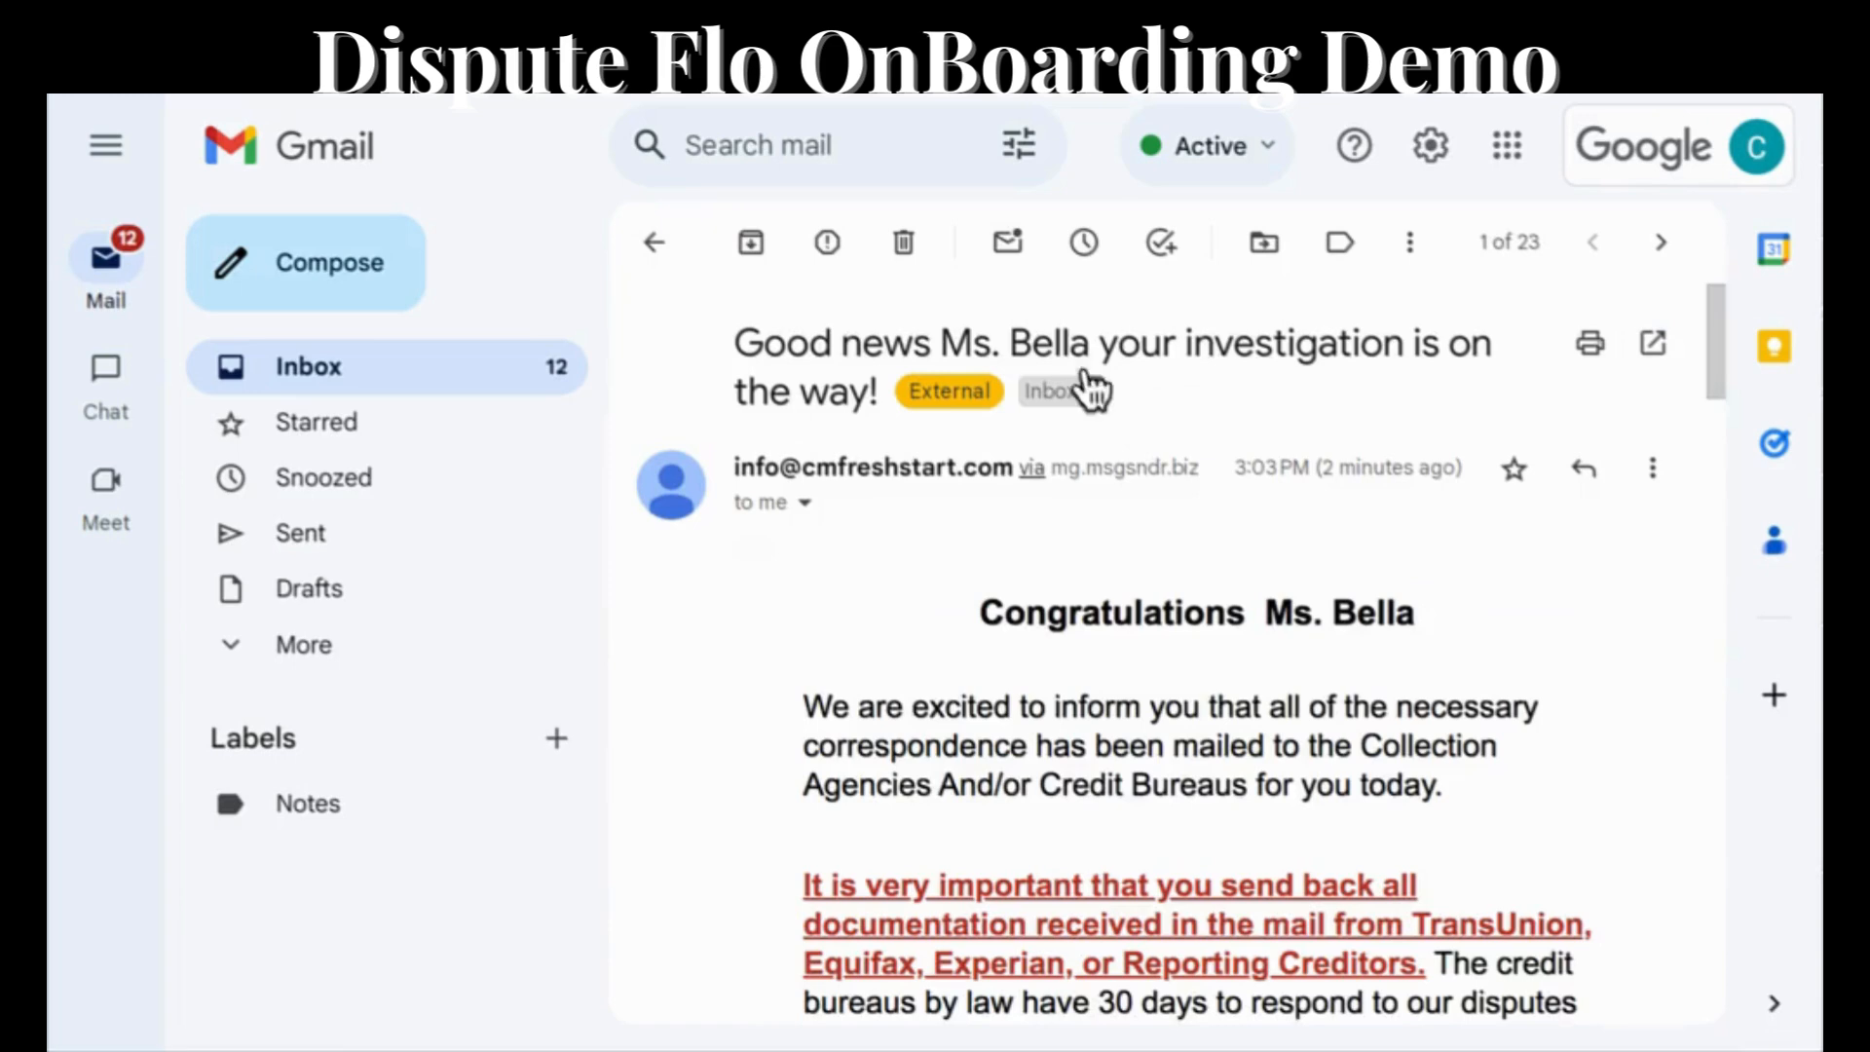
pyautogui.scroll(-3, 1030, 637)
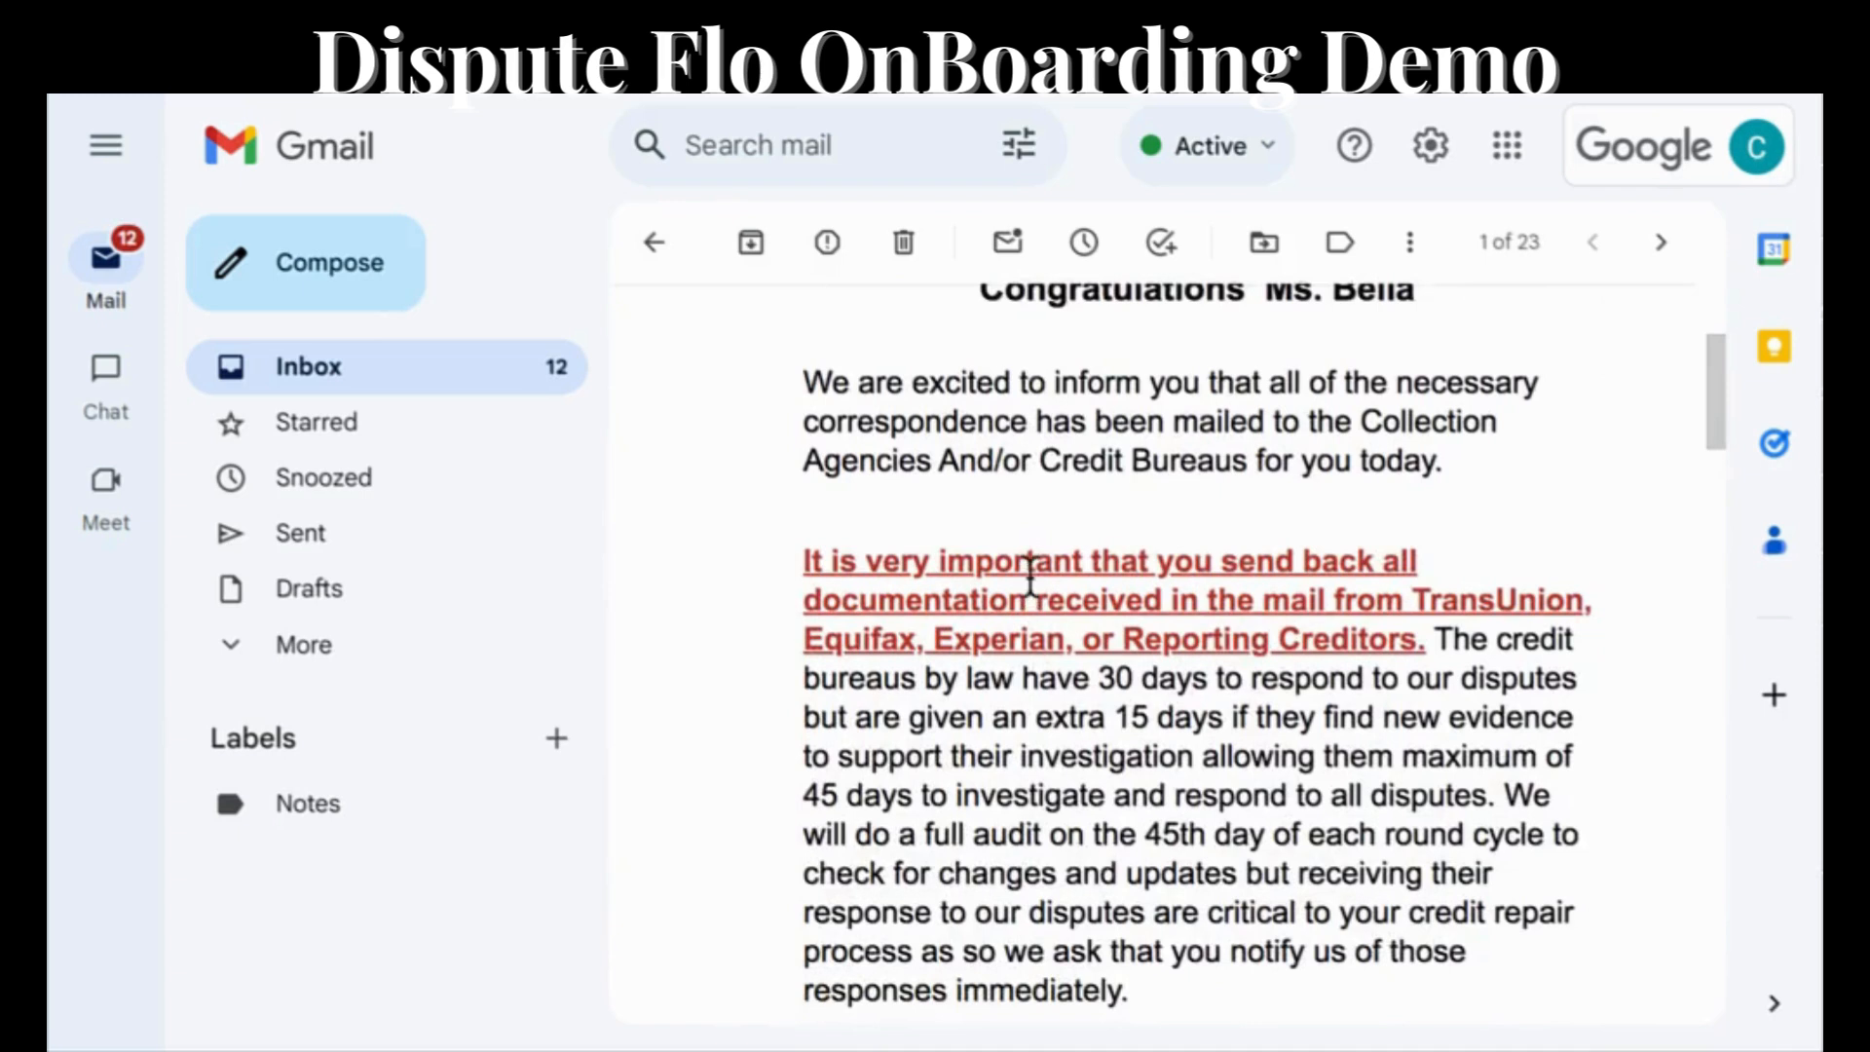
pyautogui.scroll(-4, 1031, 575)
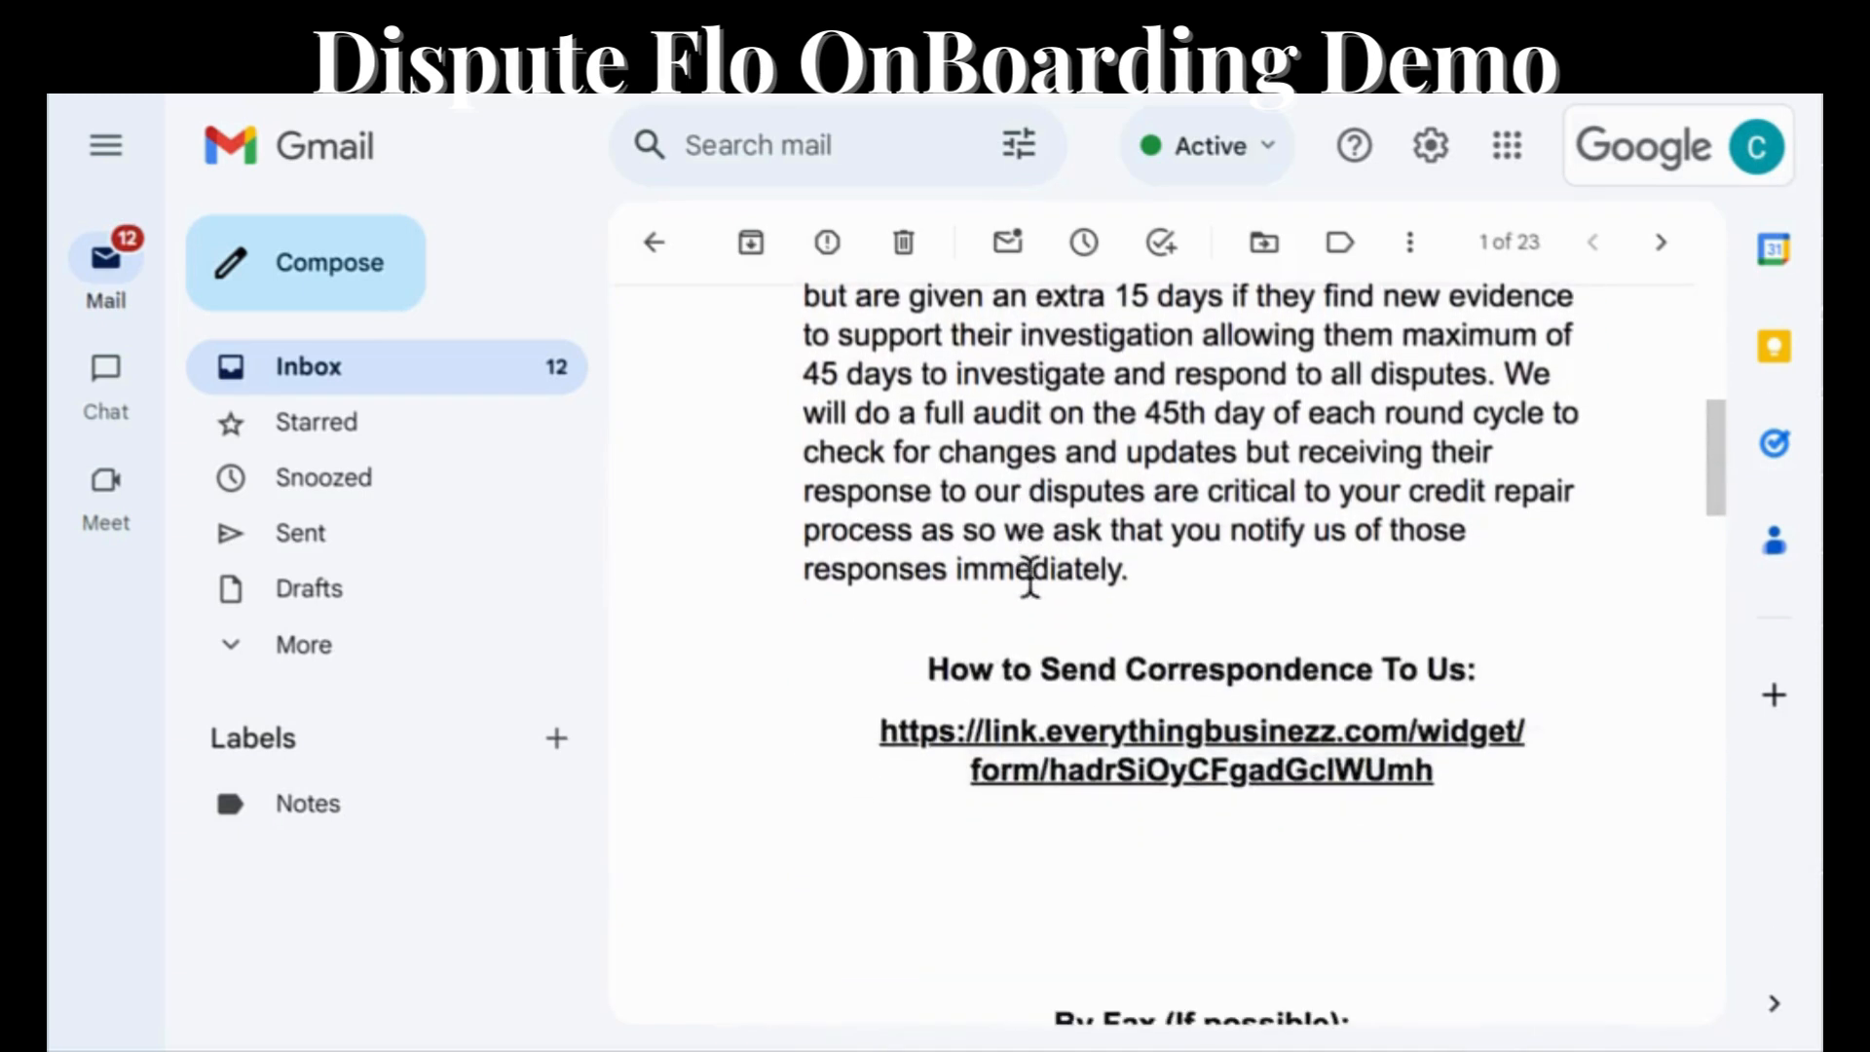
pyautogui.click(1132, 732)
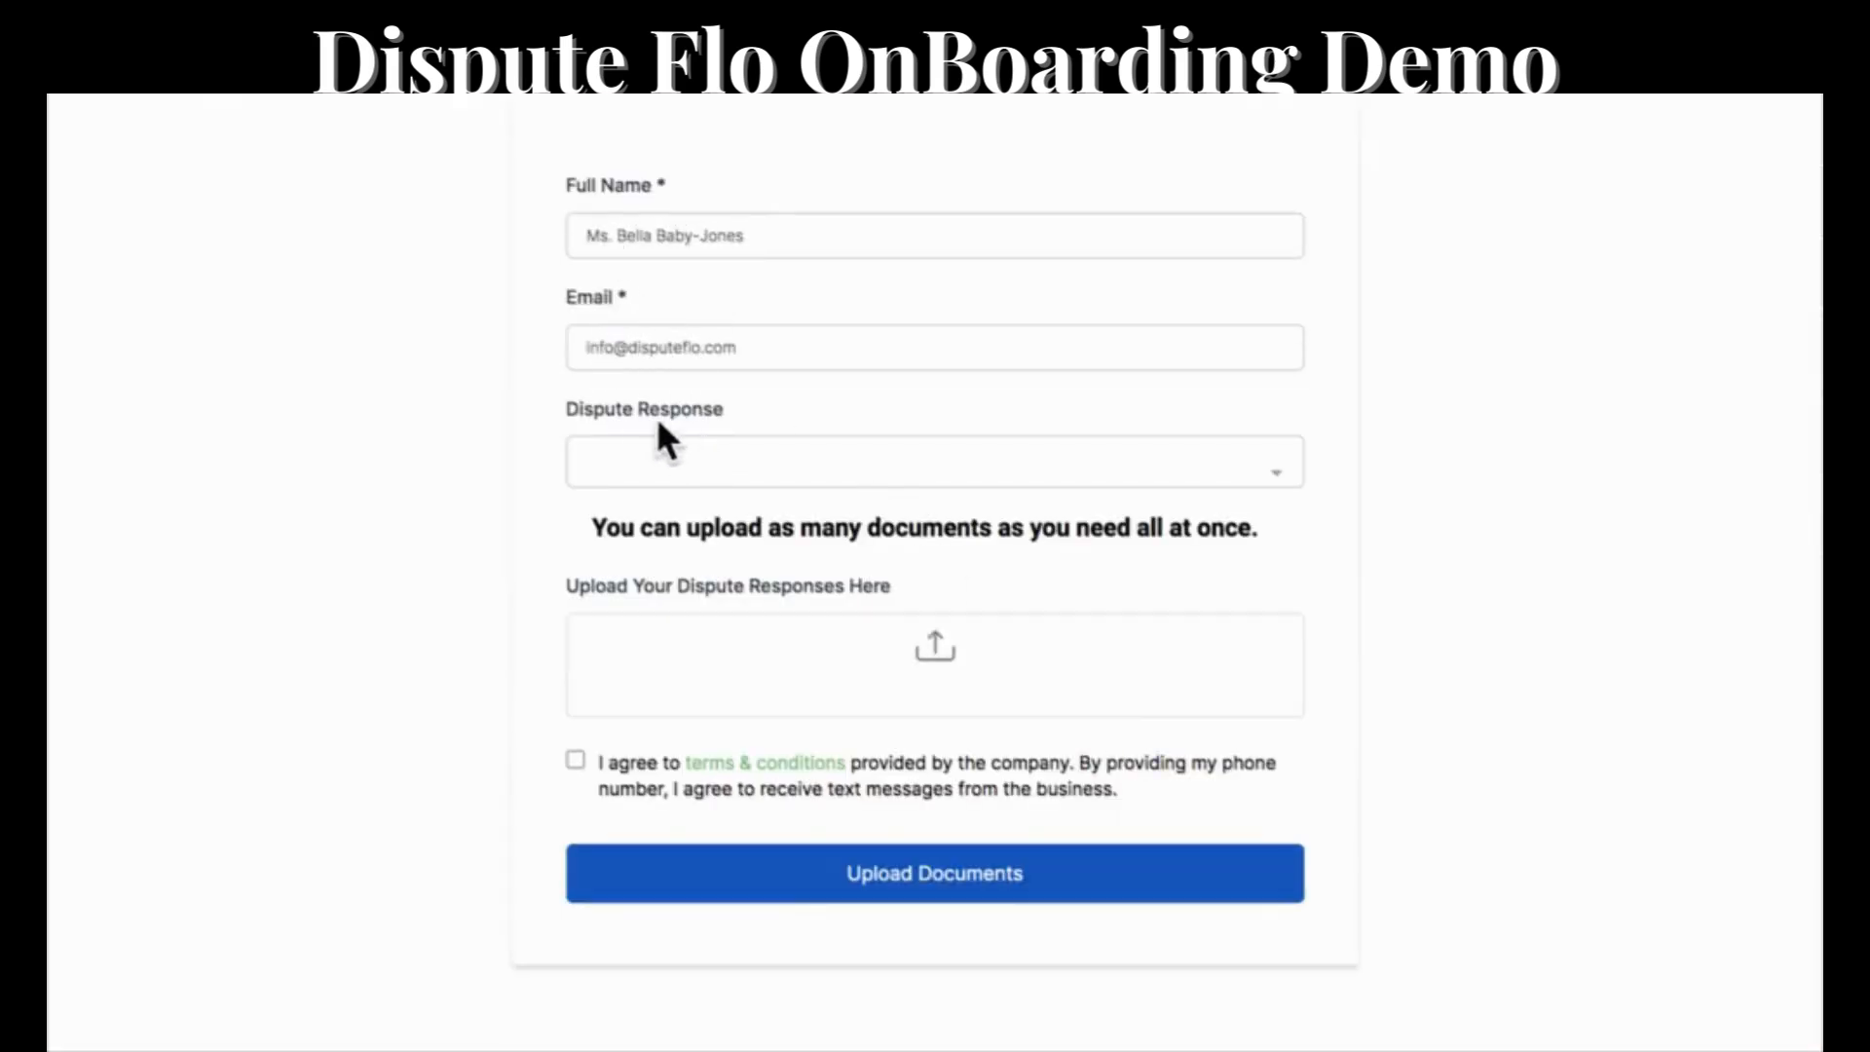
# Submit the dispute response form with The Original Creditor selected, the Happy Juneteenth Instagram PNG attached and the terms accepted.
pyautogui.click(678, 448)
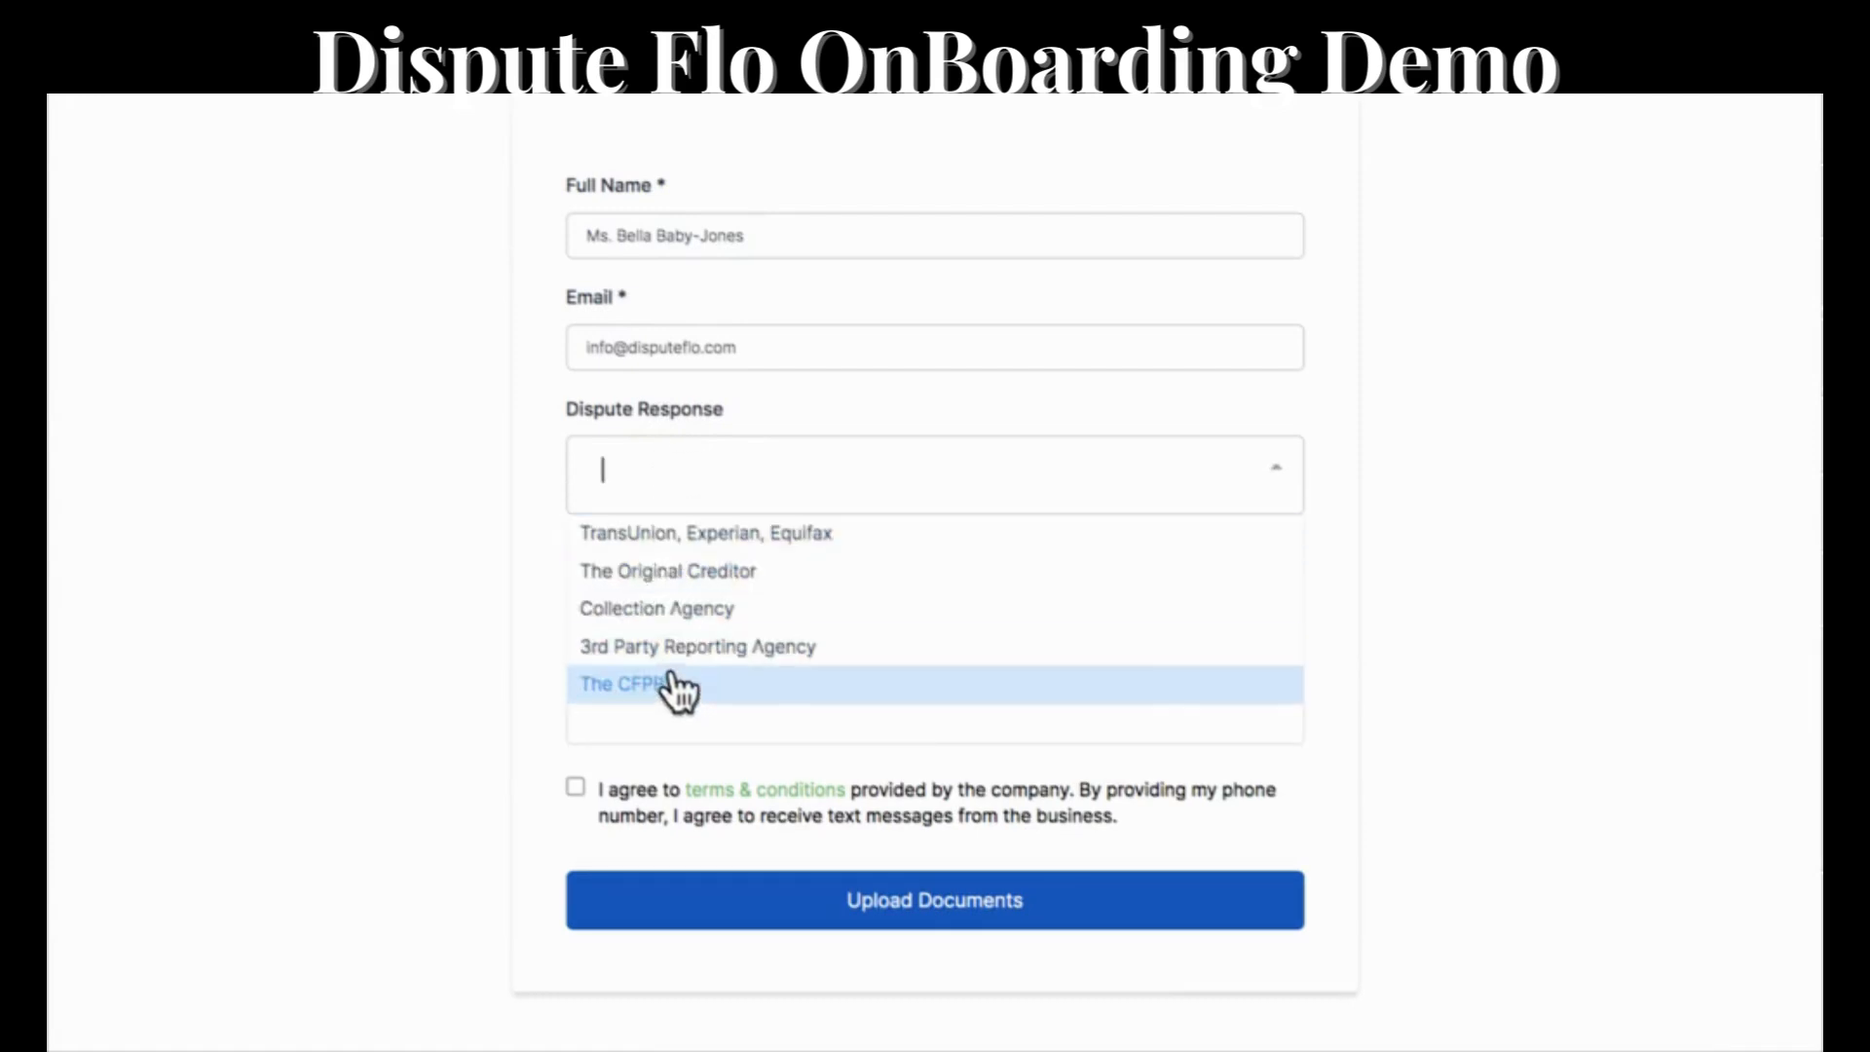
pyautogui.click(714, 573)
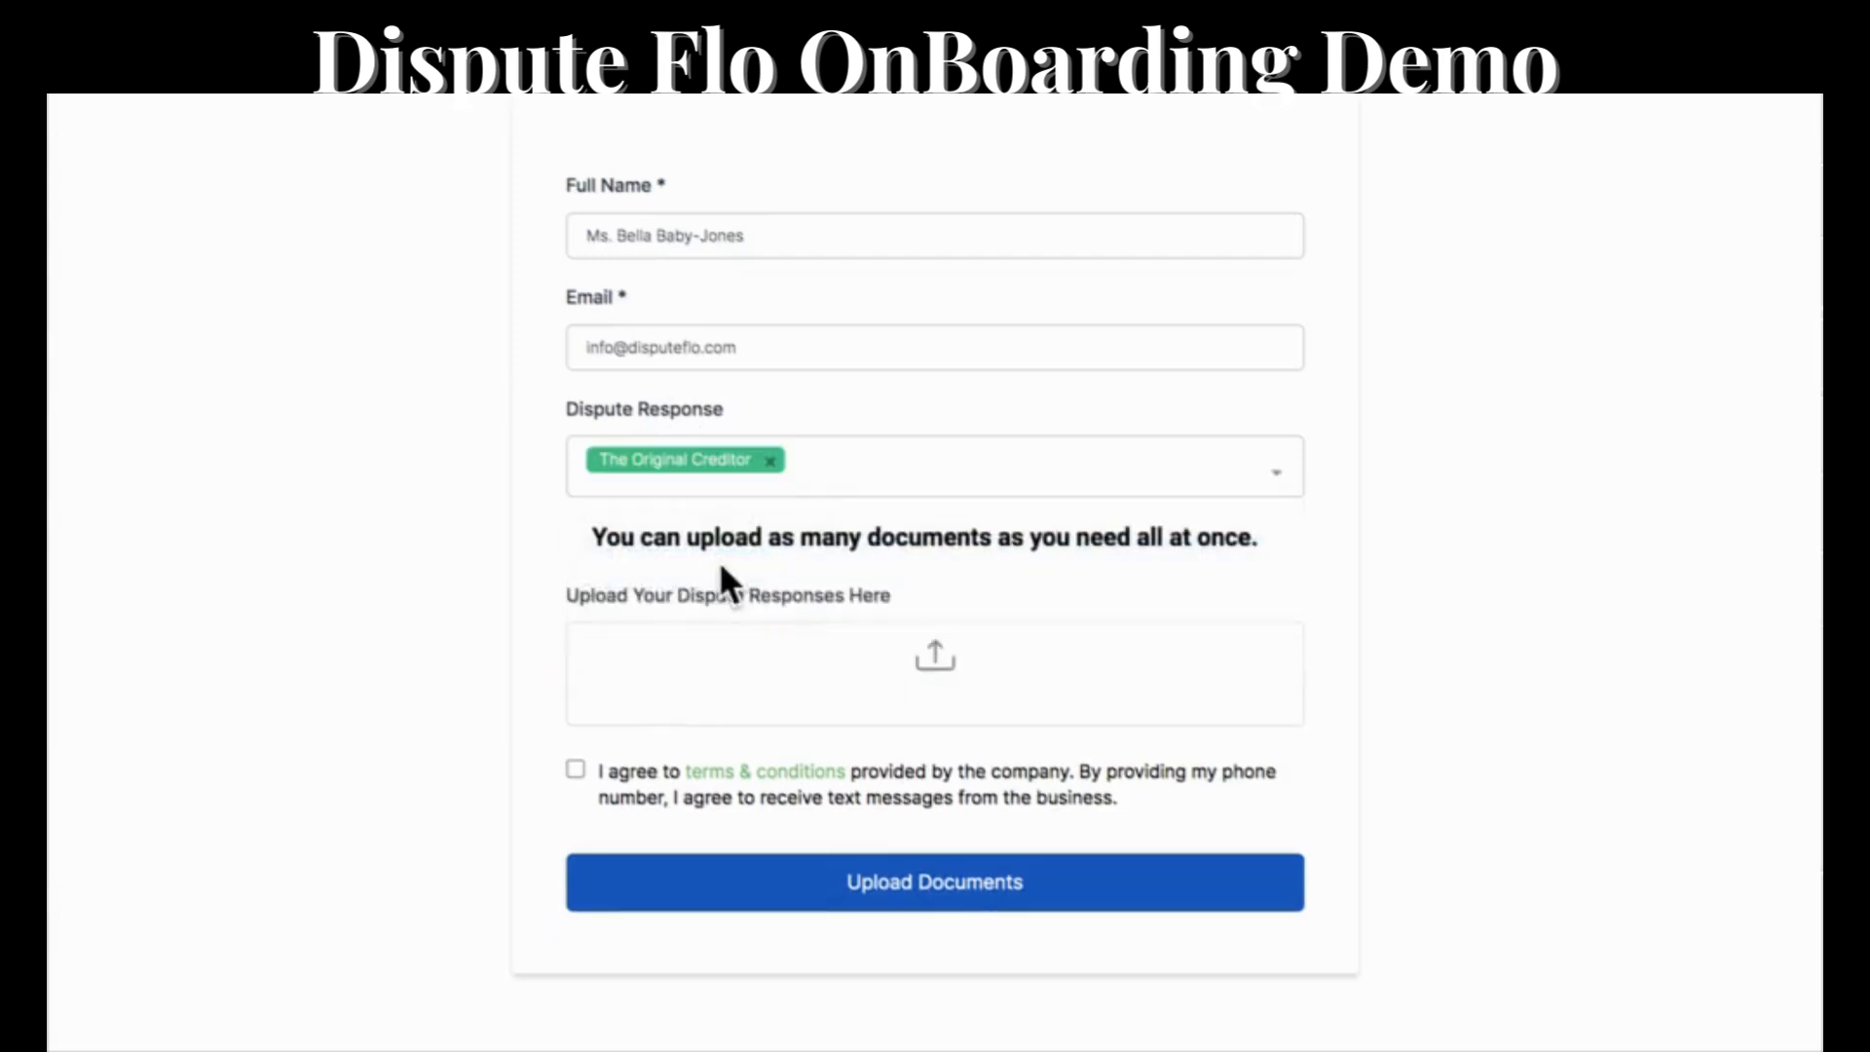
pyautogui.click(875, 669)
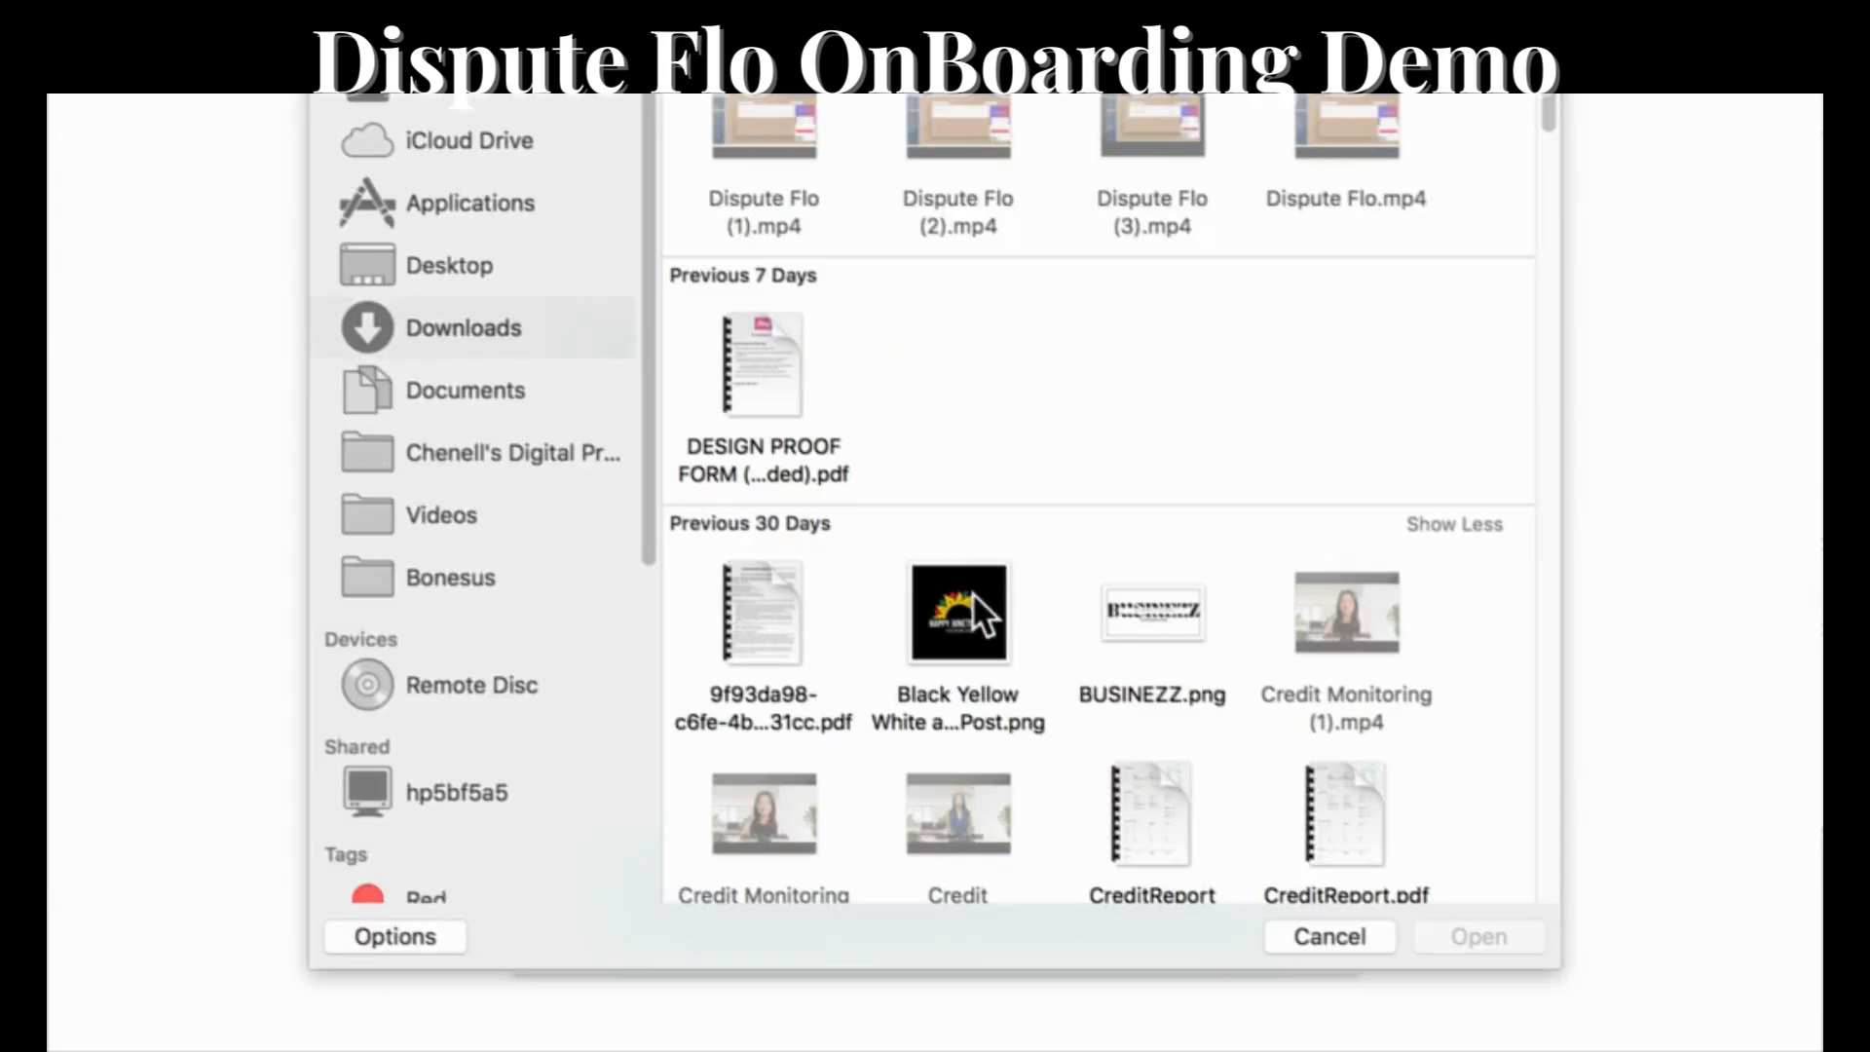
pyautogui.click(972, 599)
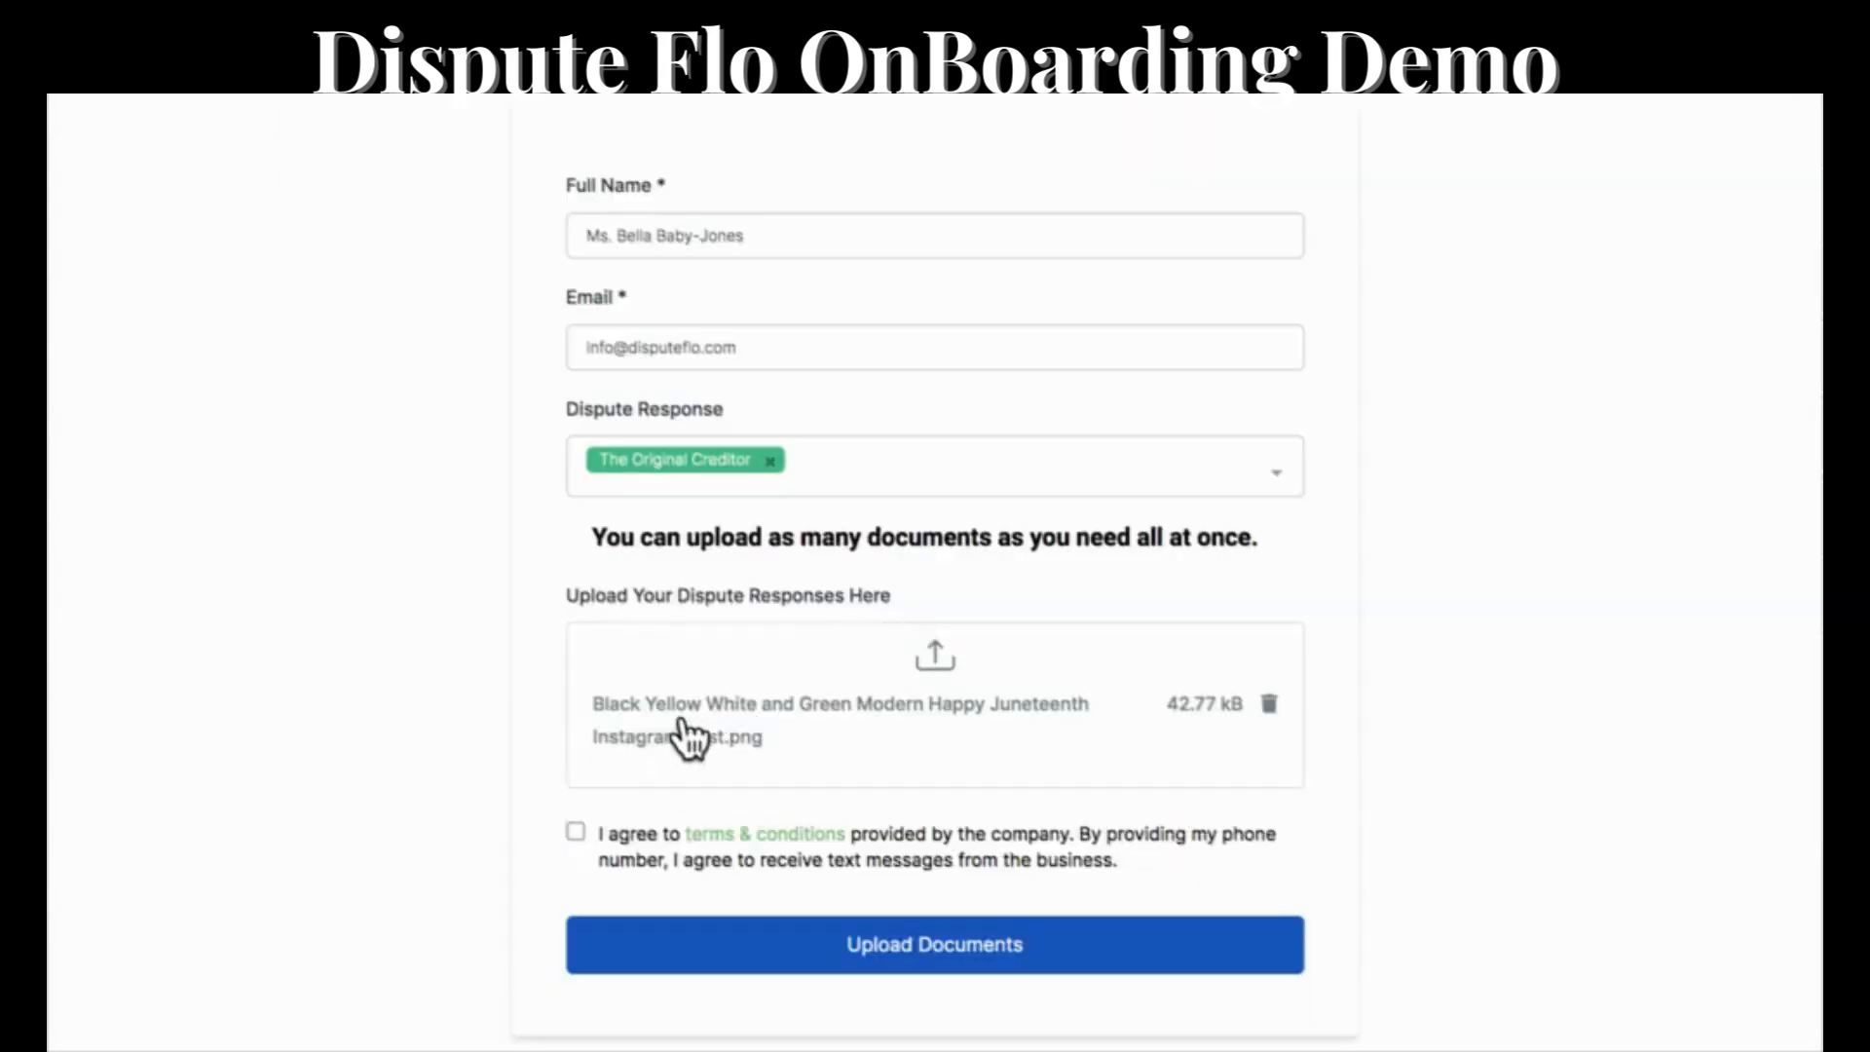
pyautogui.click(573, 828)
pyautogui.click(956, 954)
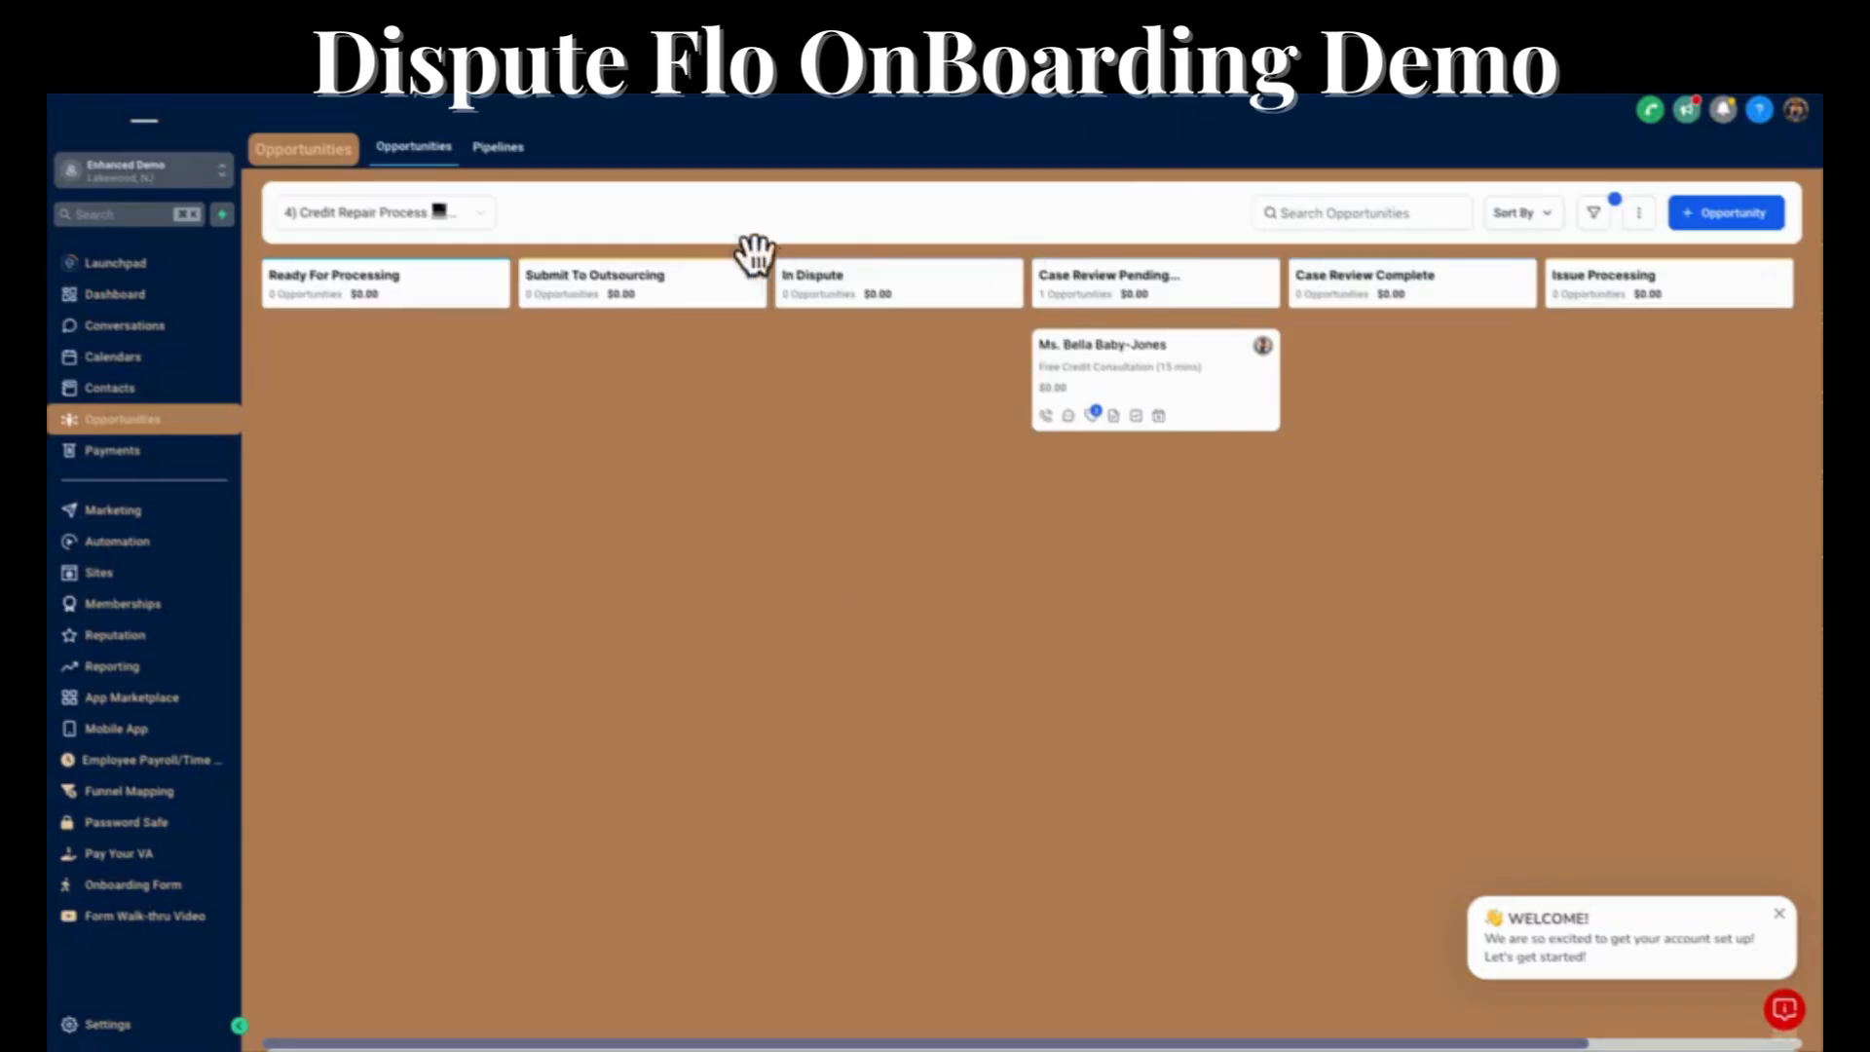
# Back in the CRM, open the client's contact from the Case Review Pending stage and review its Status fields and the notifications.
pyautogui.click(1139, 347)
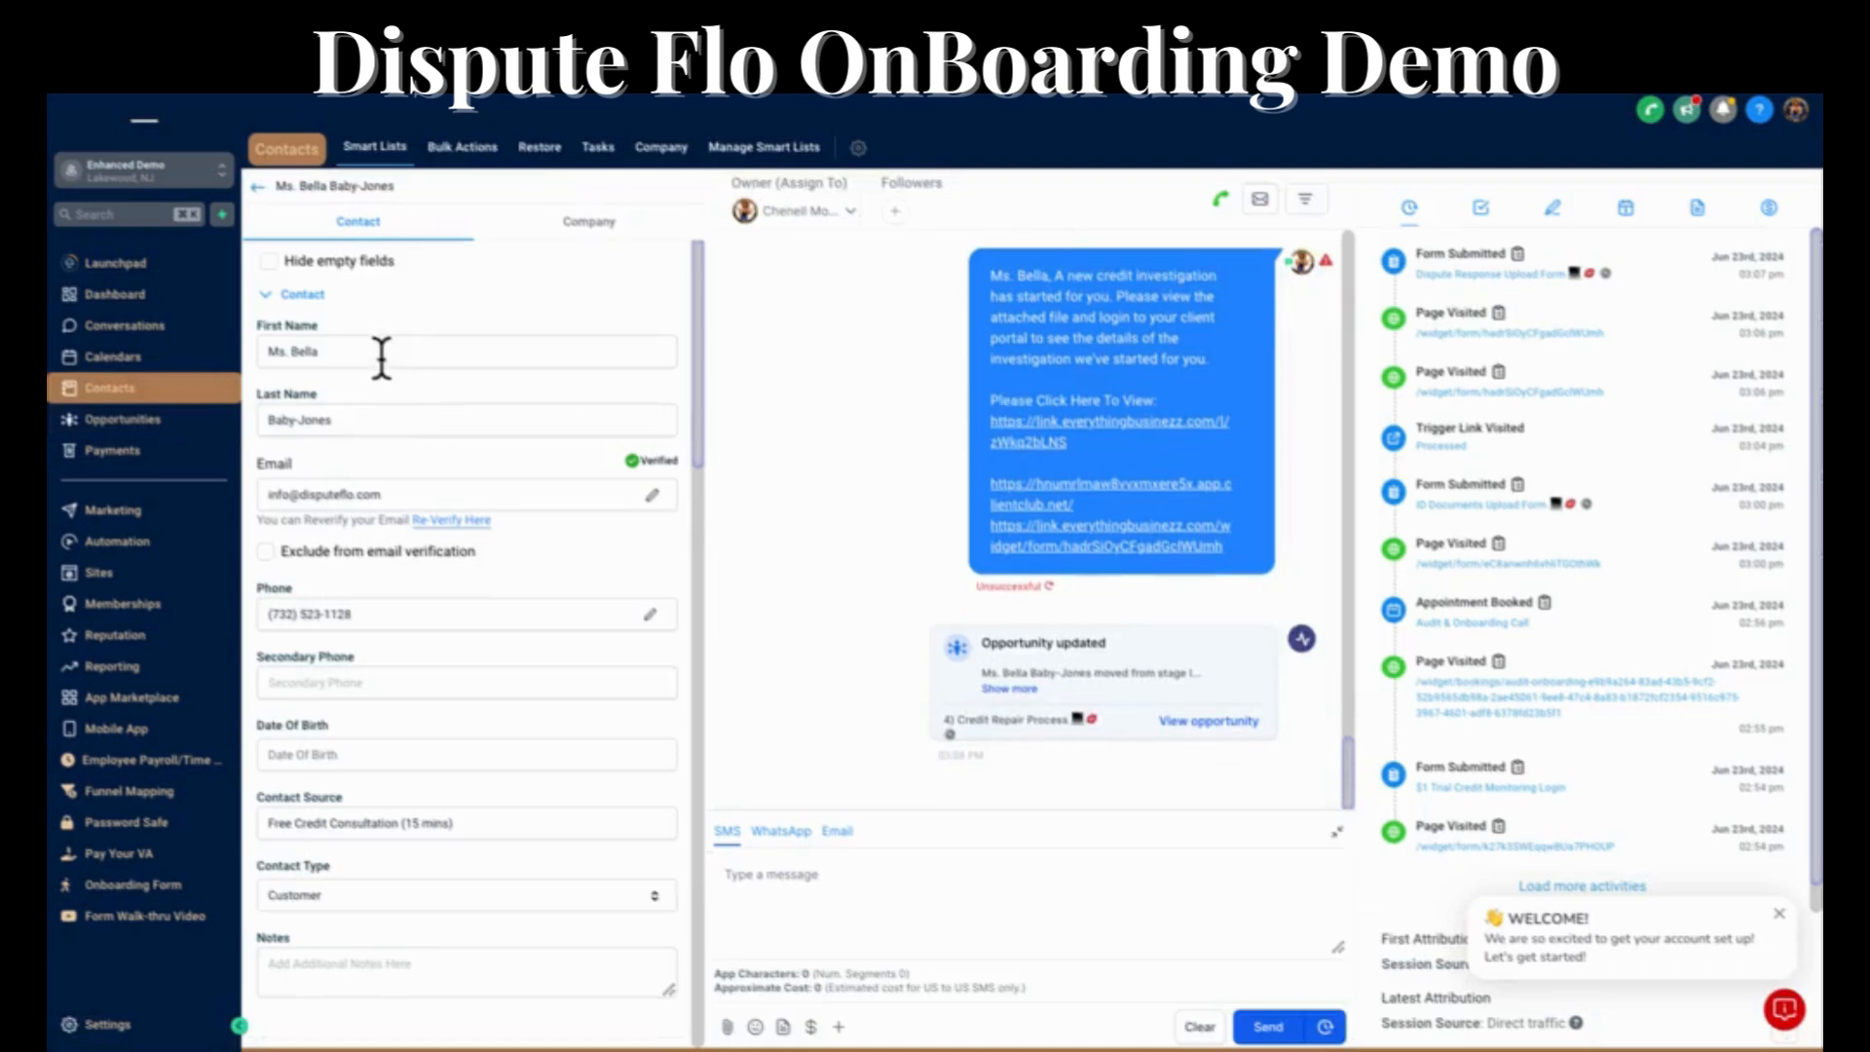
pyautogui.scroll(-10, 459, 571)
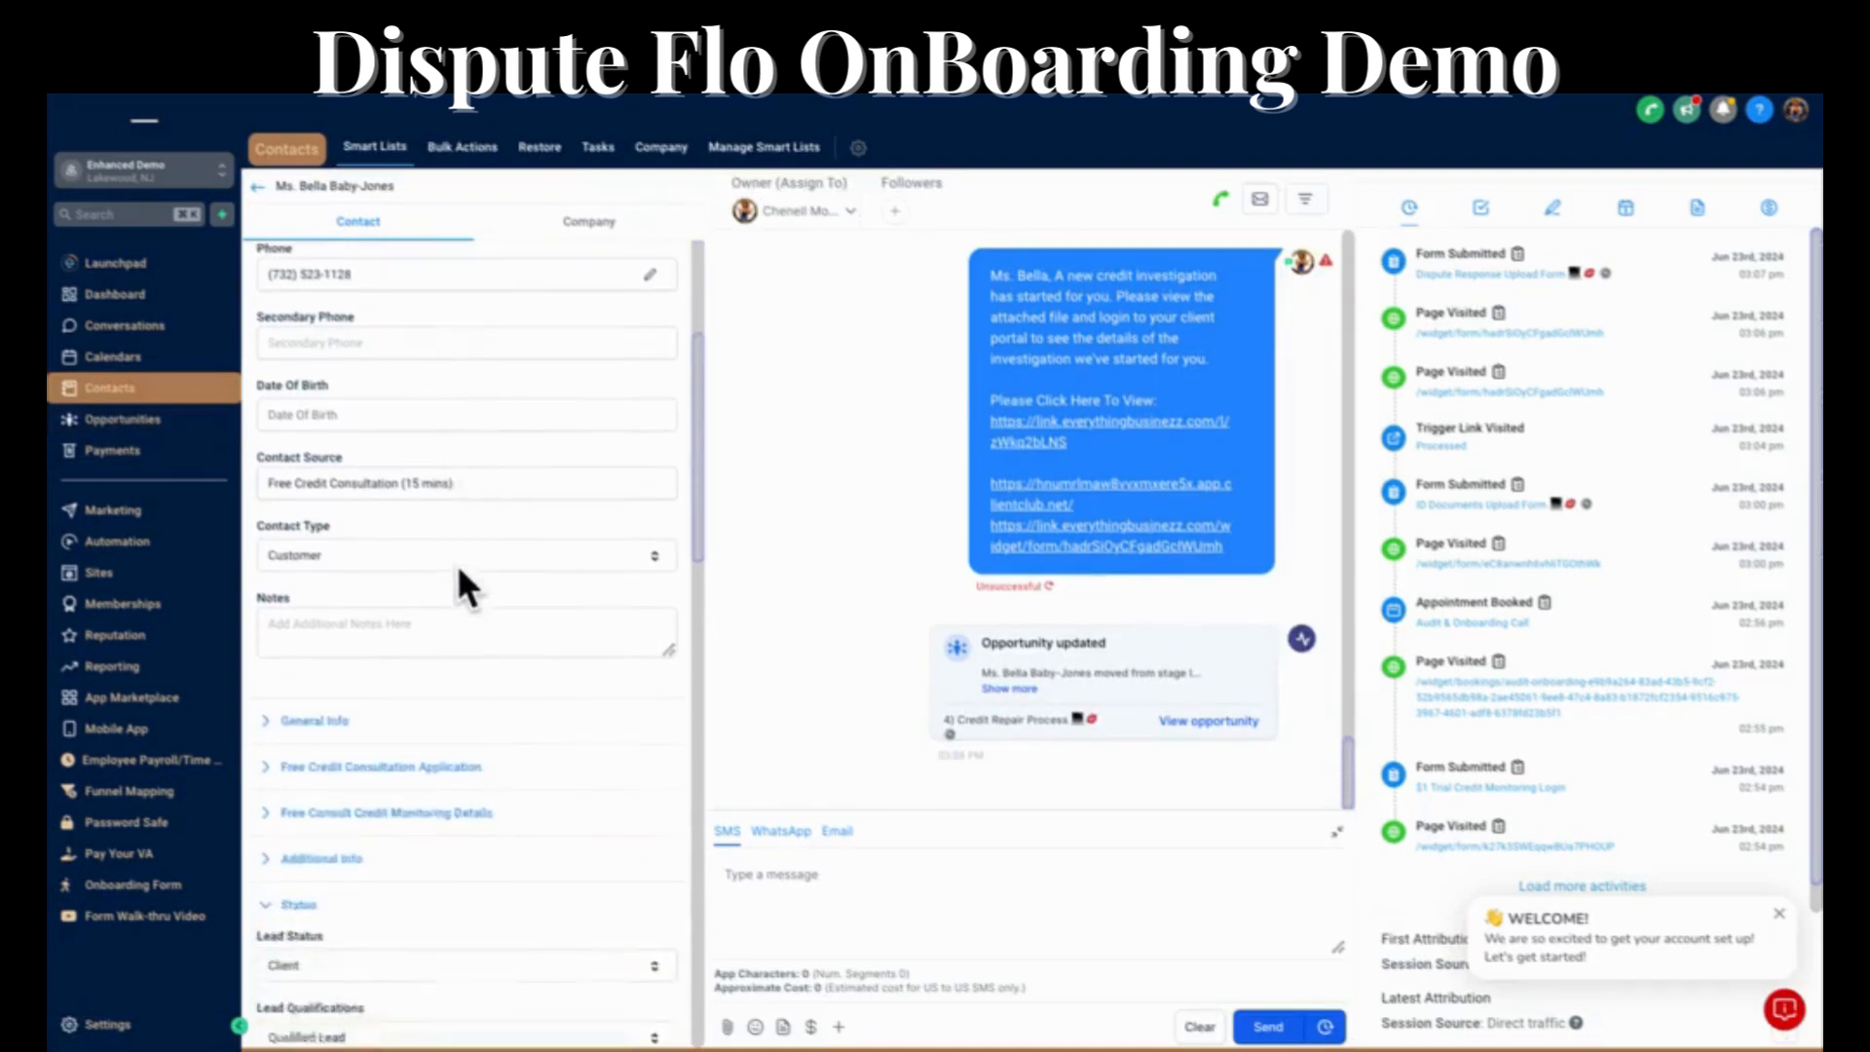
pyautogui.scroll(-3, 462, 585)
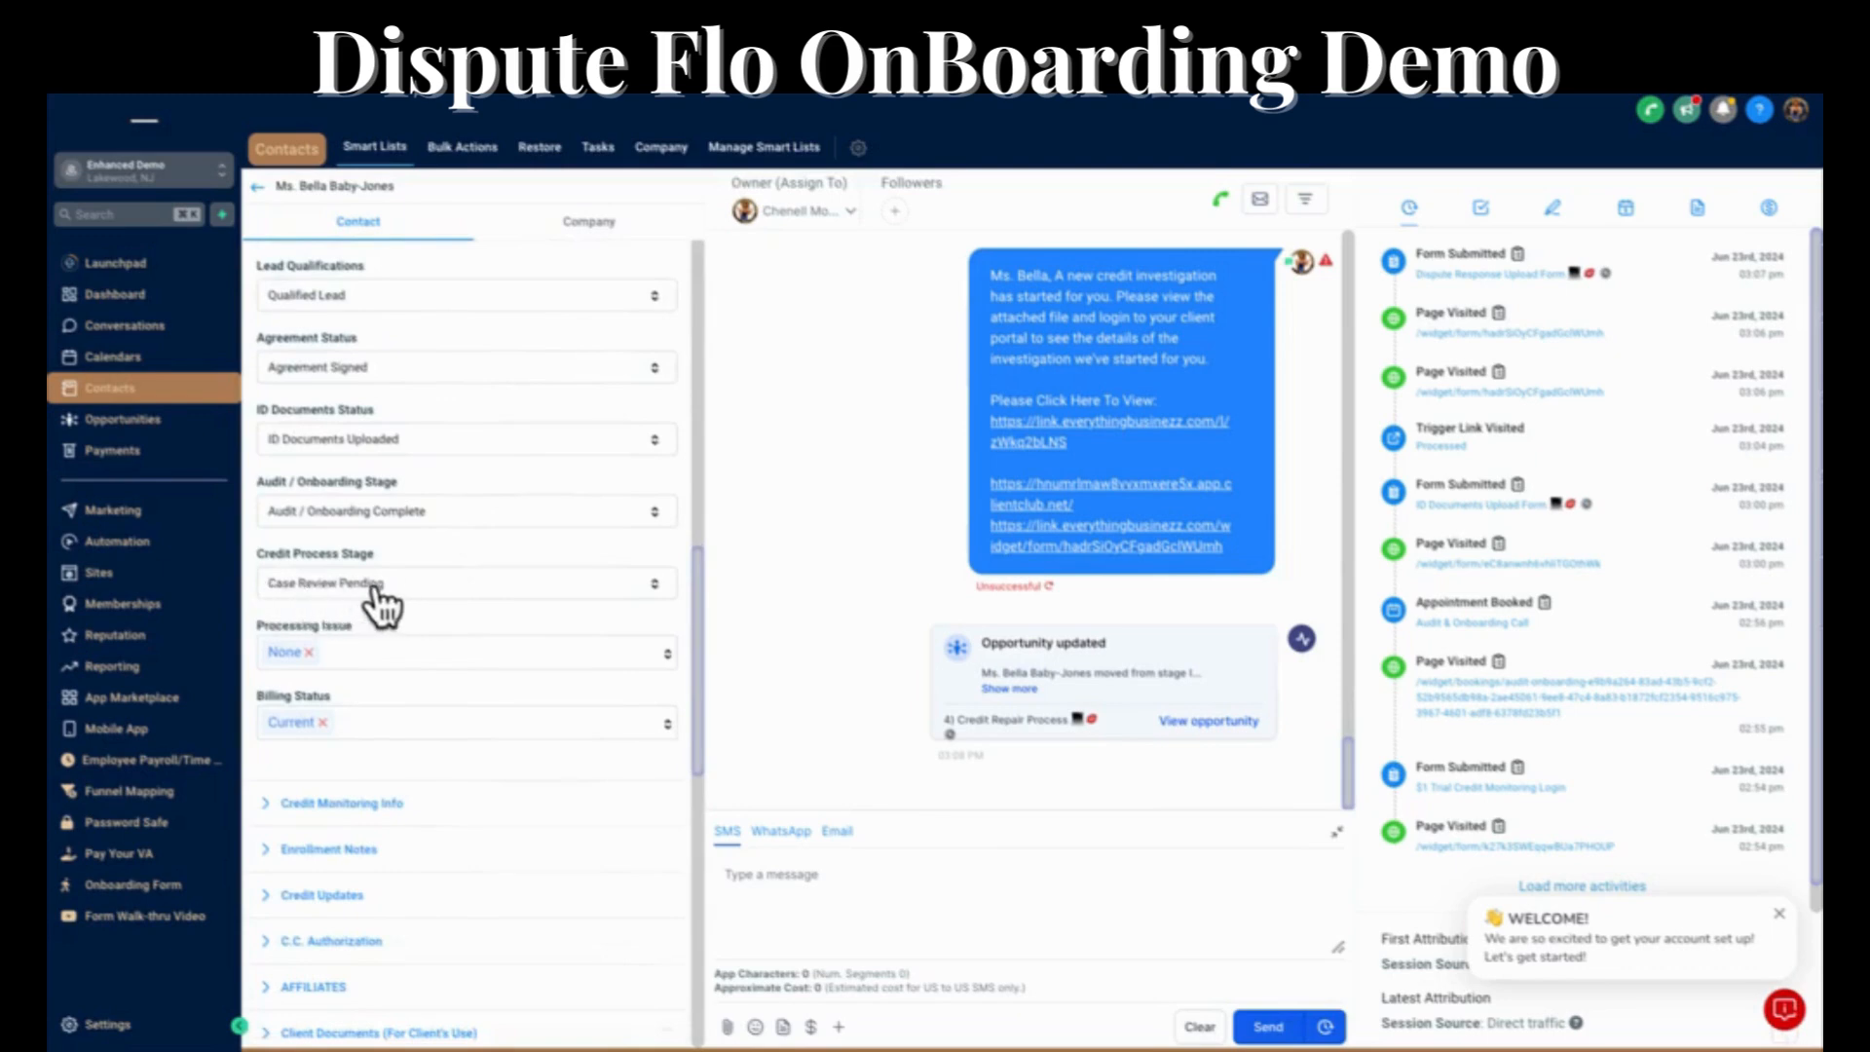
pyautogui.click(1724, 109)
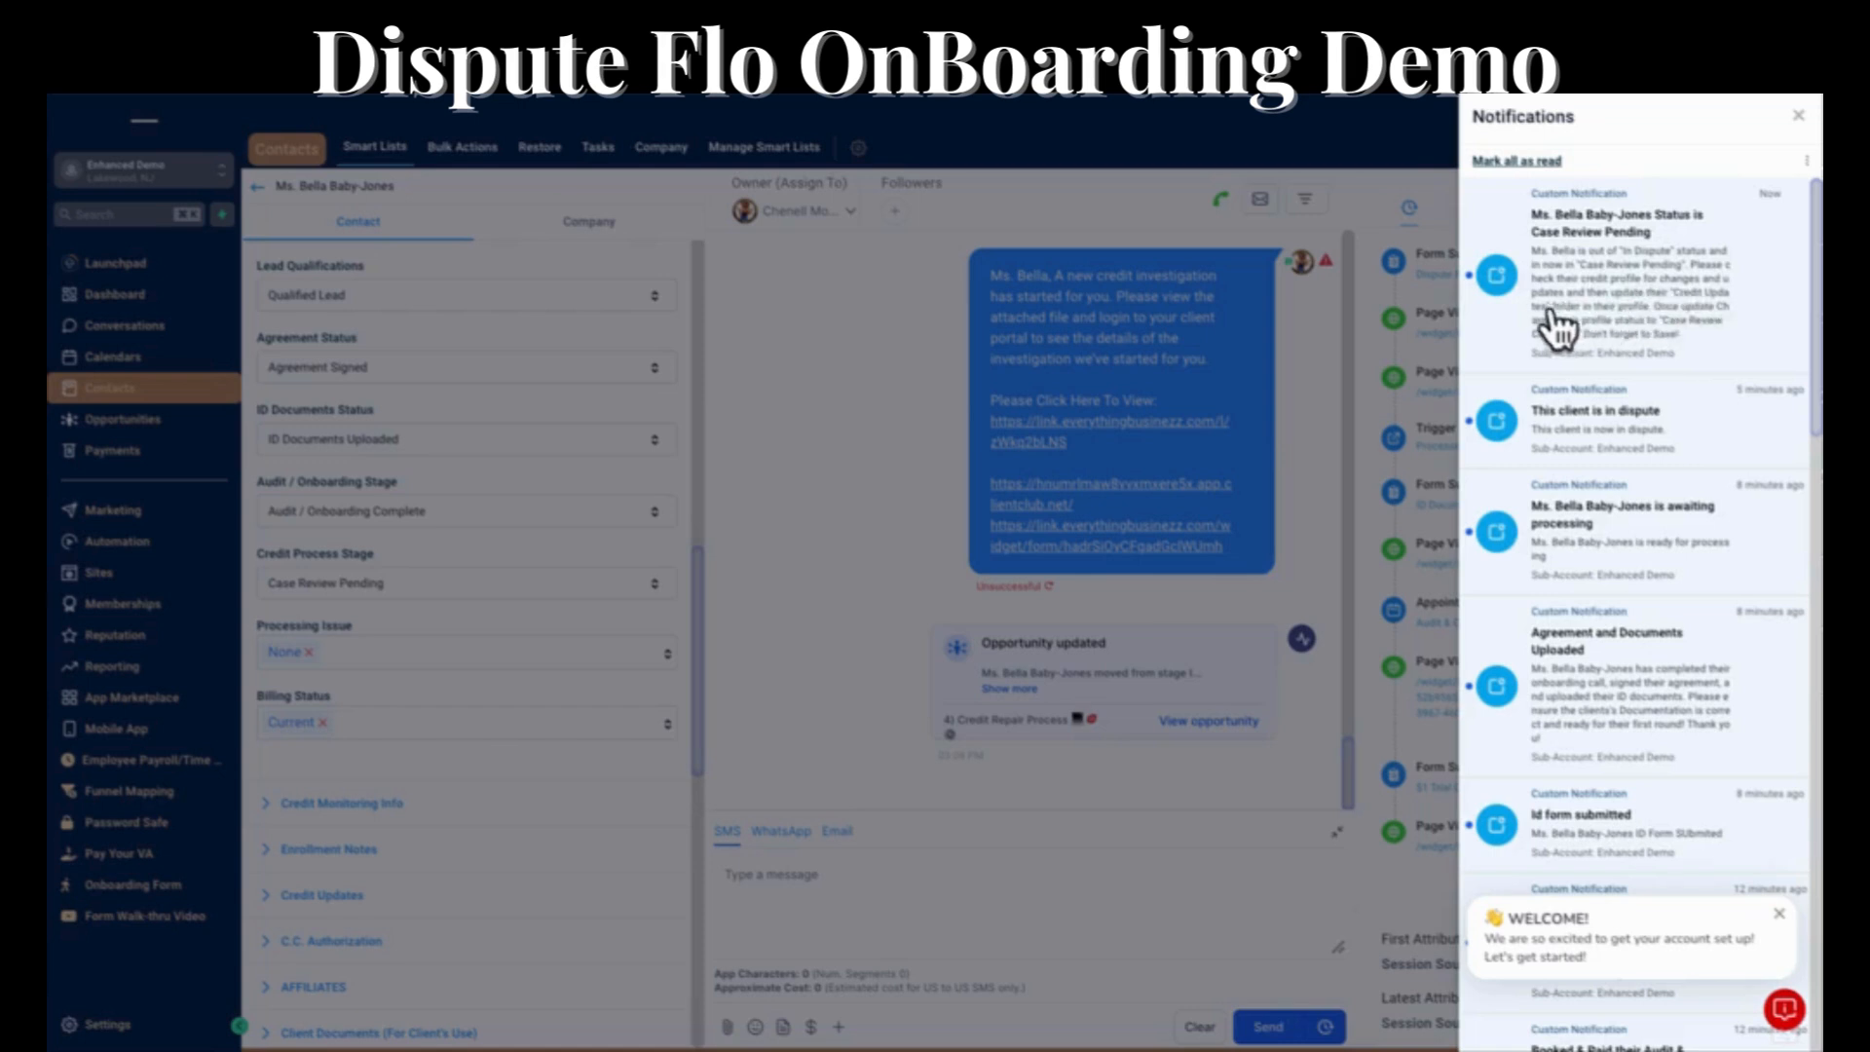
pyautogui.click(1798, 114)
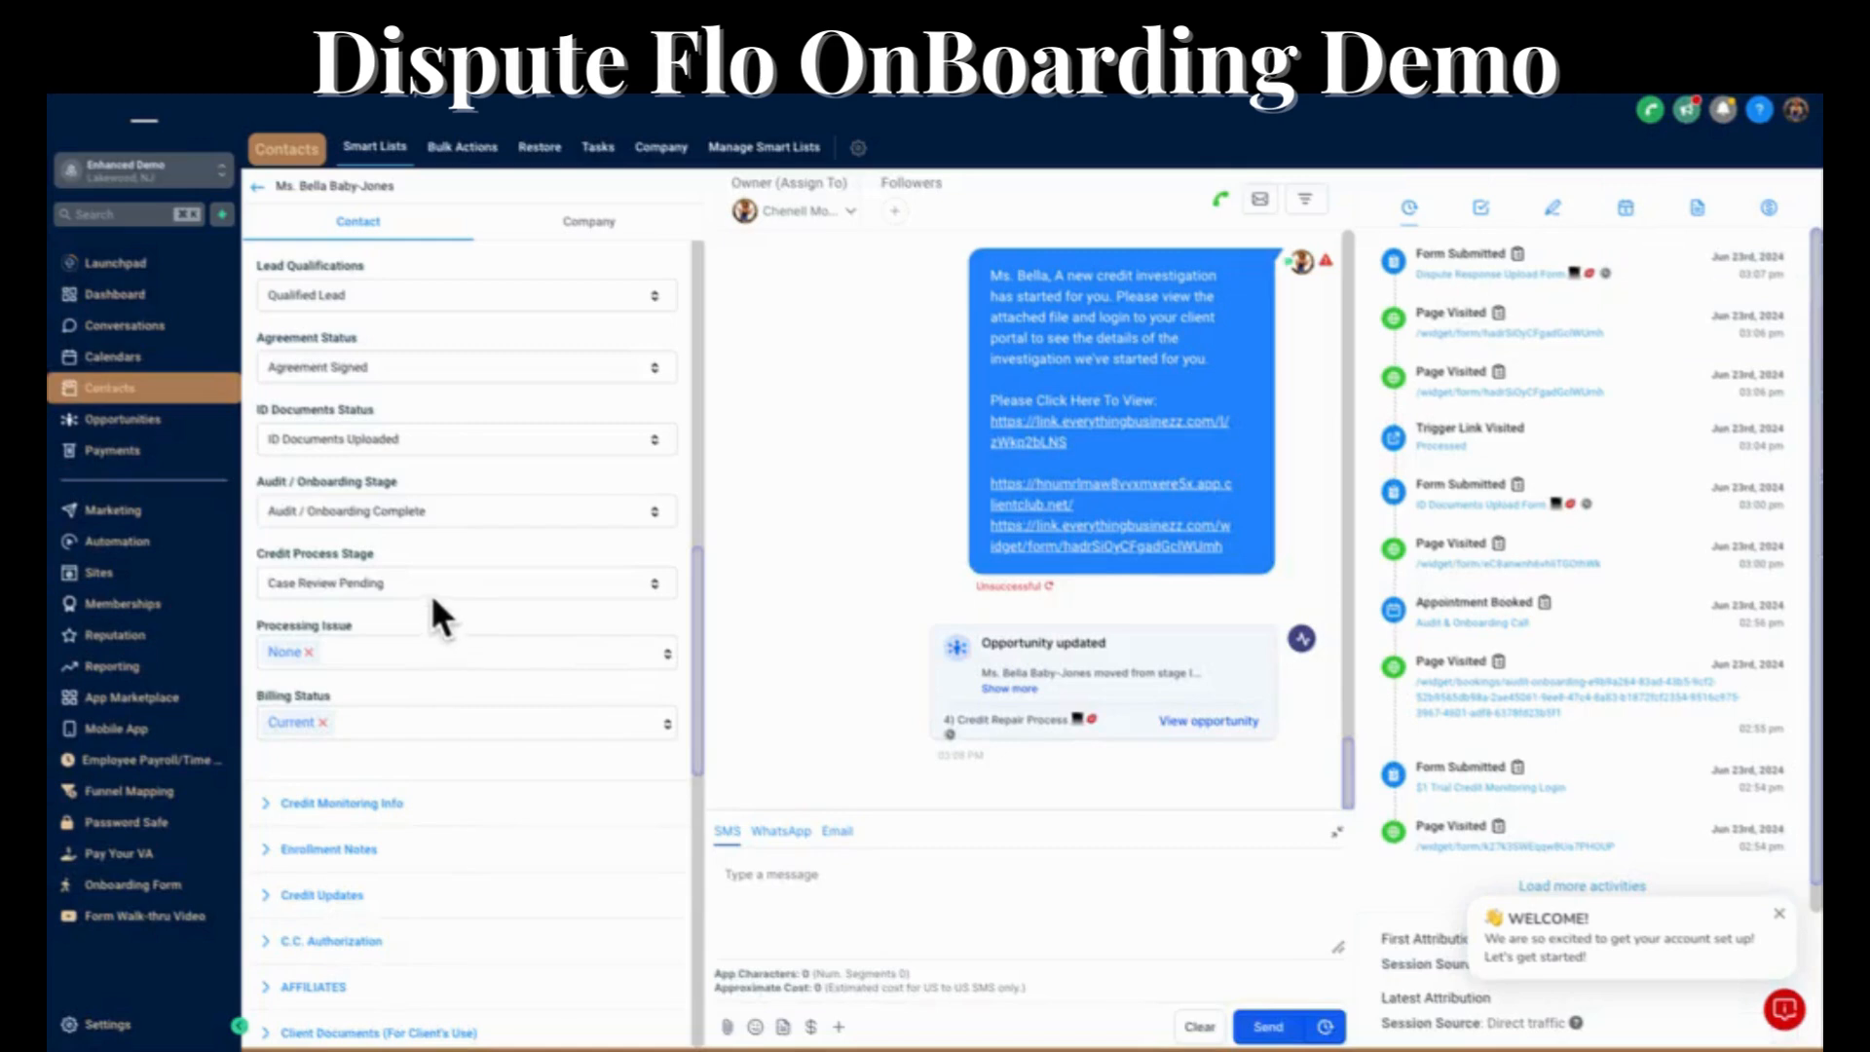
# Expand the contact's Credit Updates section and set the Last Update date to Jun 27th 2024.
pyautogui.scroll(-3, 367, 718)
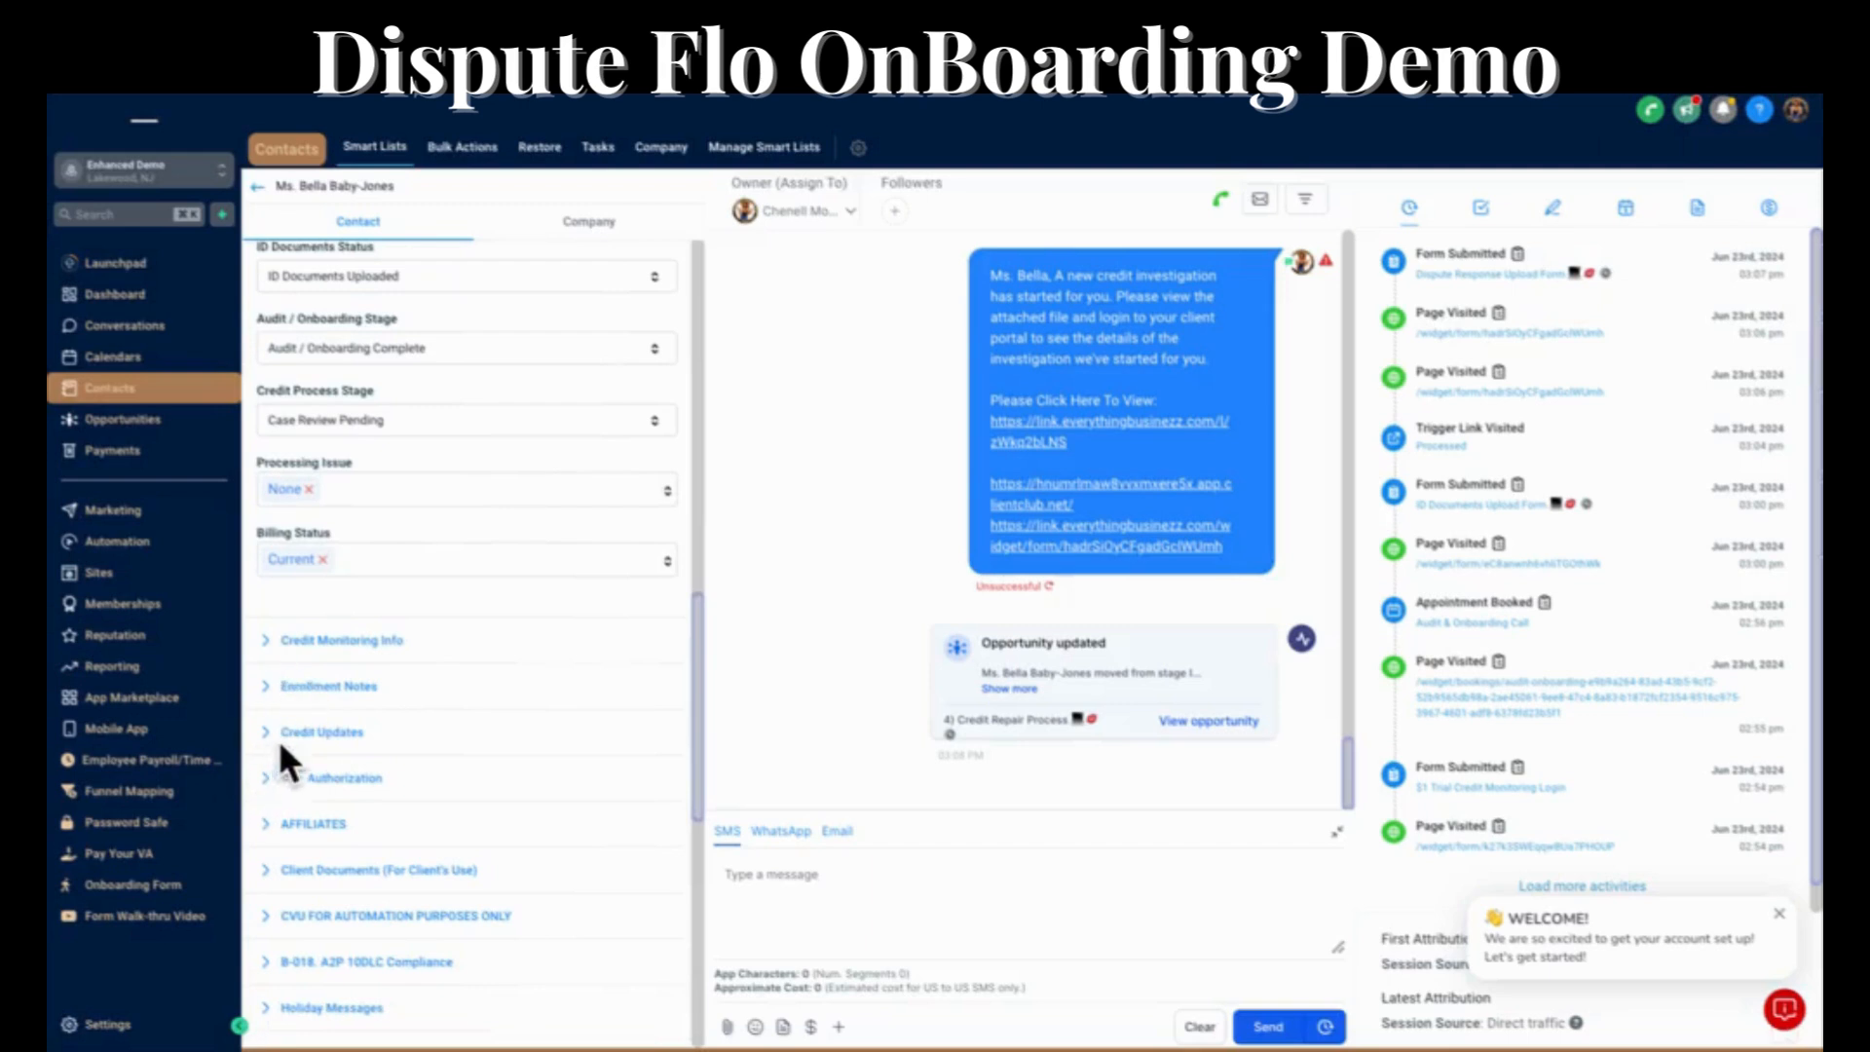
pyautogui.click(289, 734)
pyautogui.scroll(-5, 292, 749)
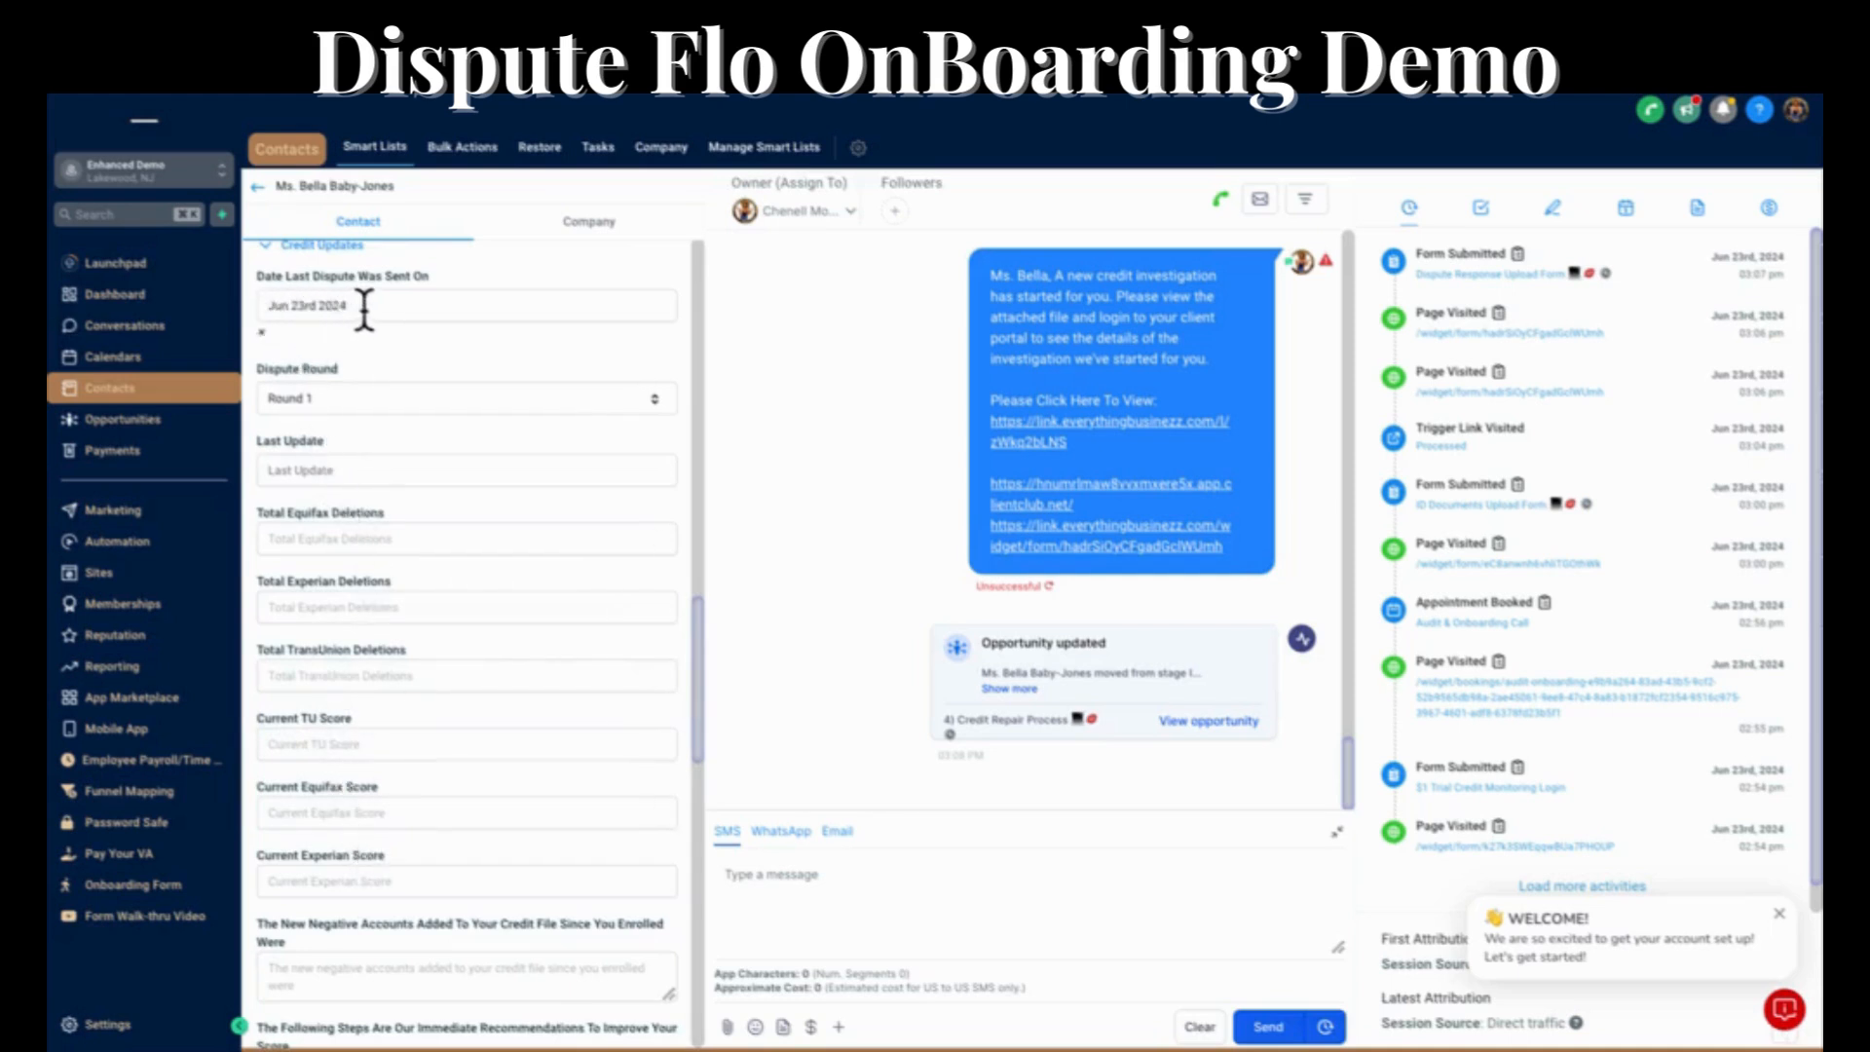
pyautogui.click(323, 471)
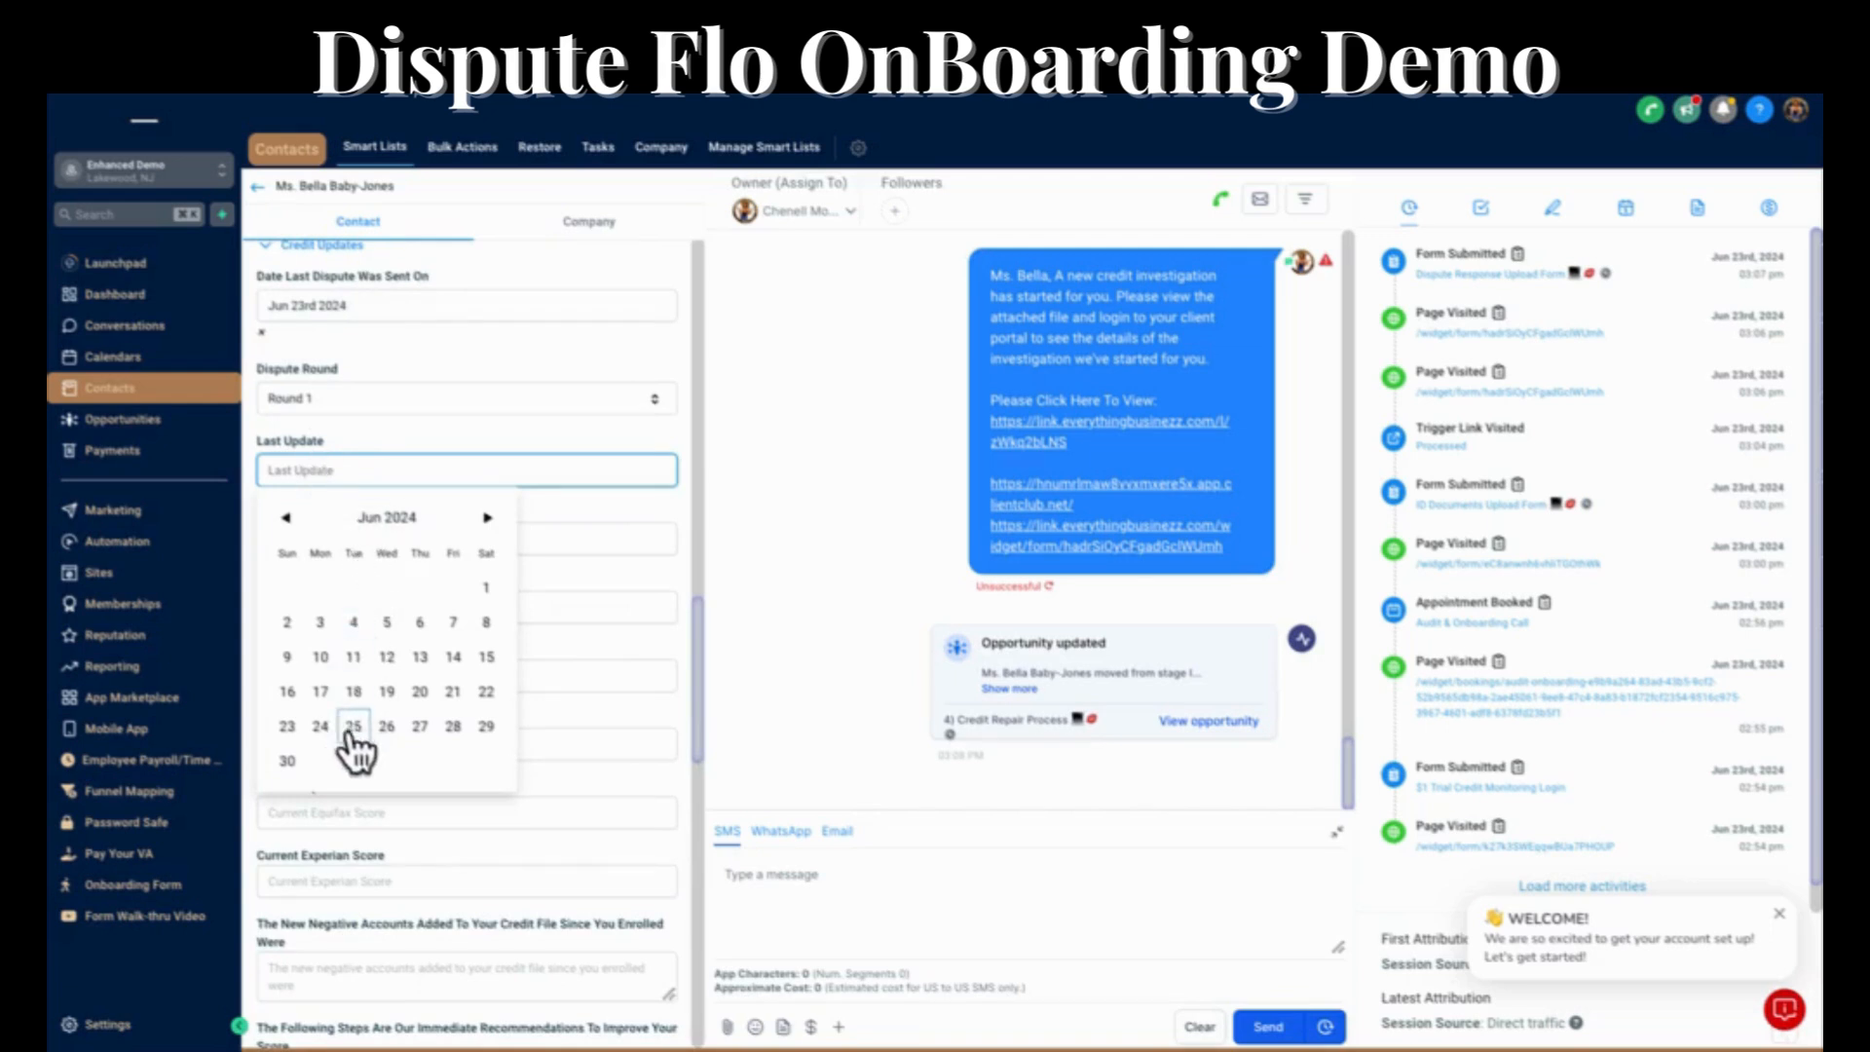
pyautogui.click(425, 726)
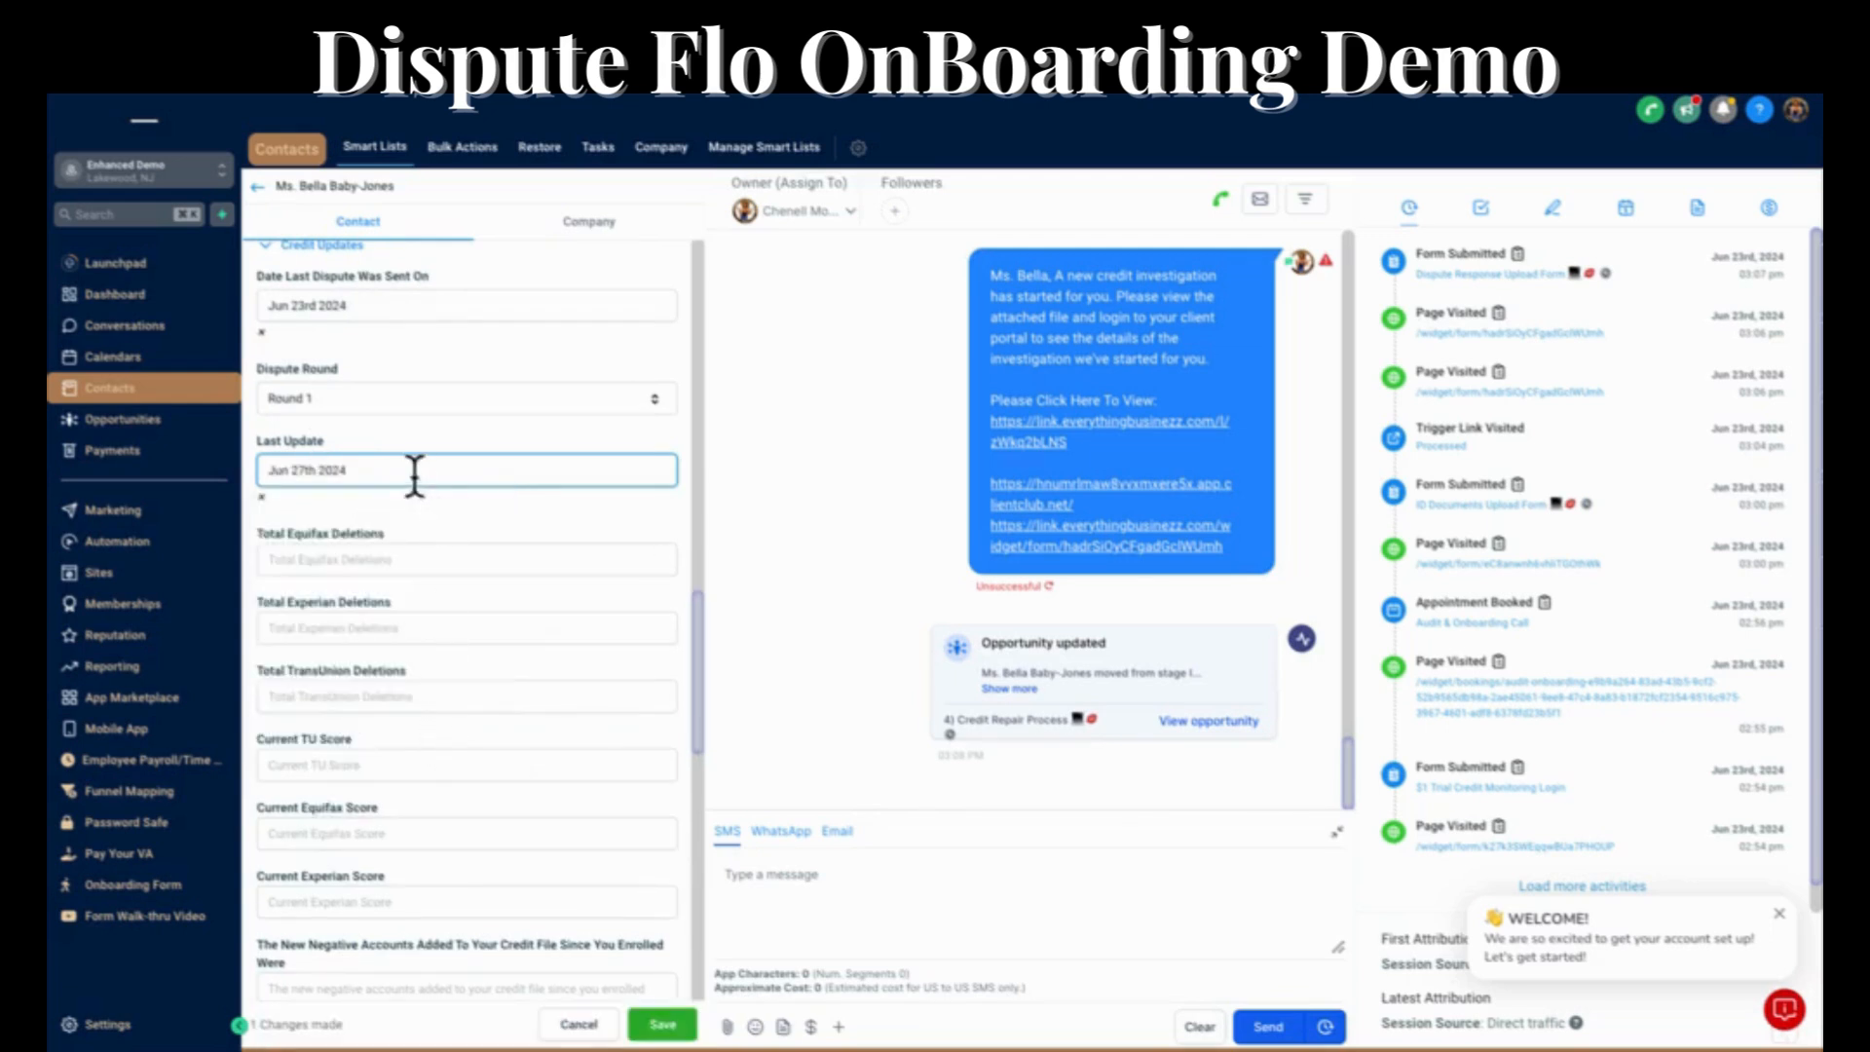
# Enter the total deletions in Credit Updates: 4 for Equifax, 5 for Experian and 4 for TransUnion.
pyautogui.click(361, 554)
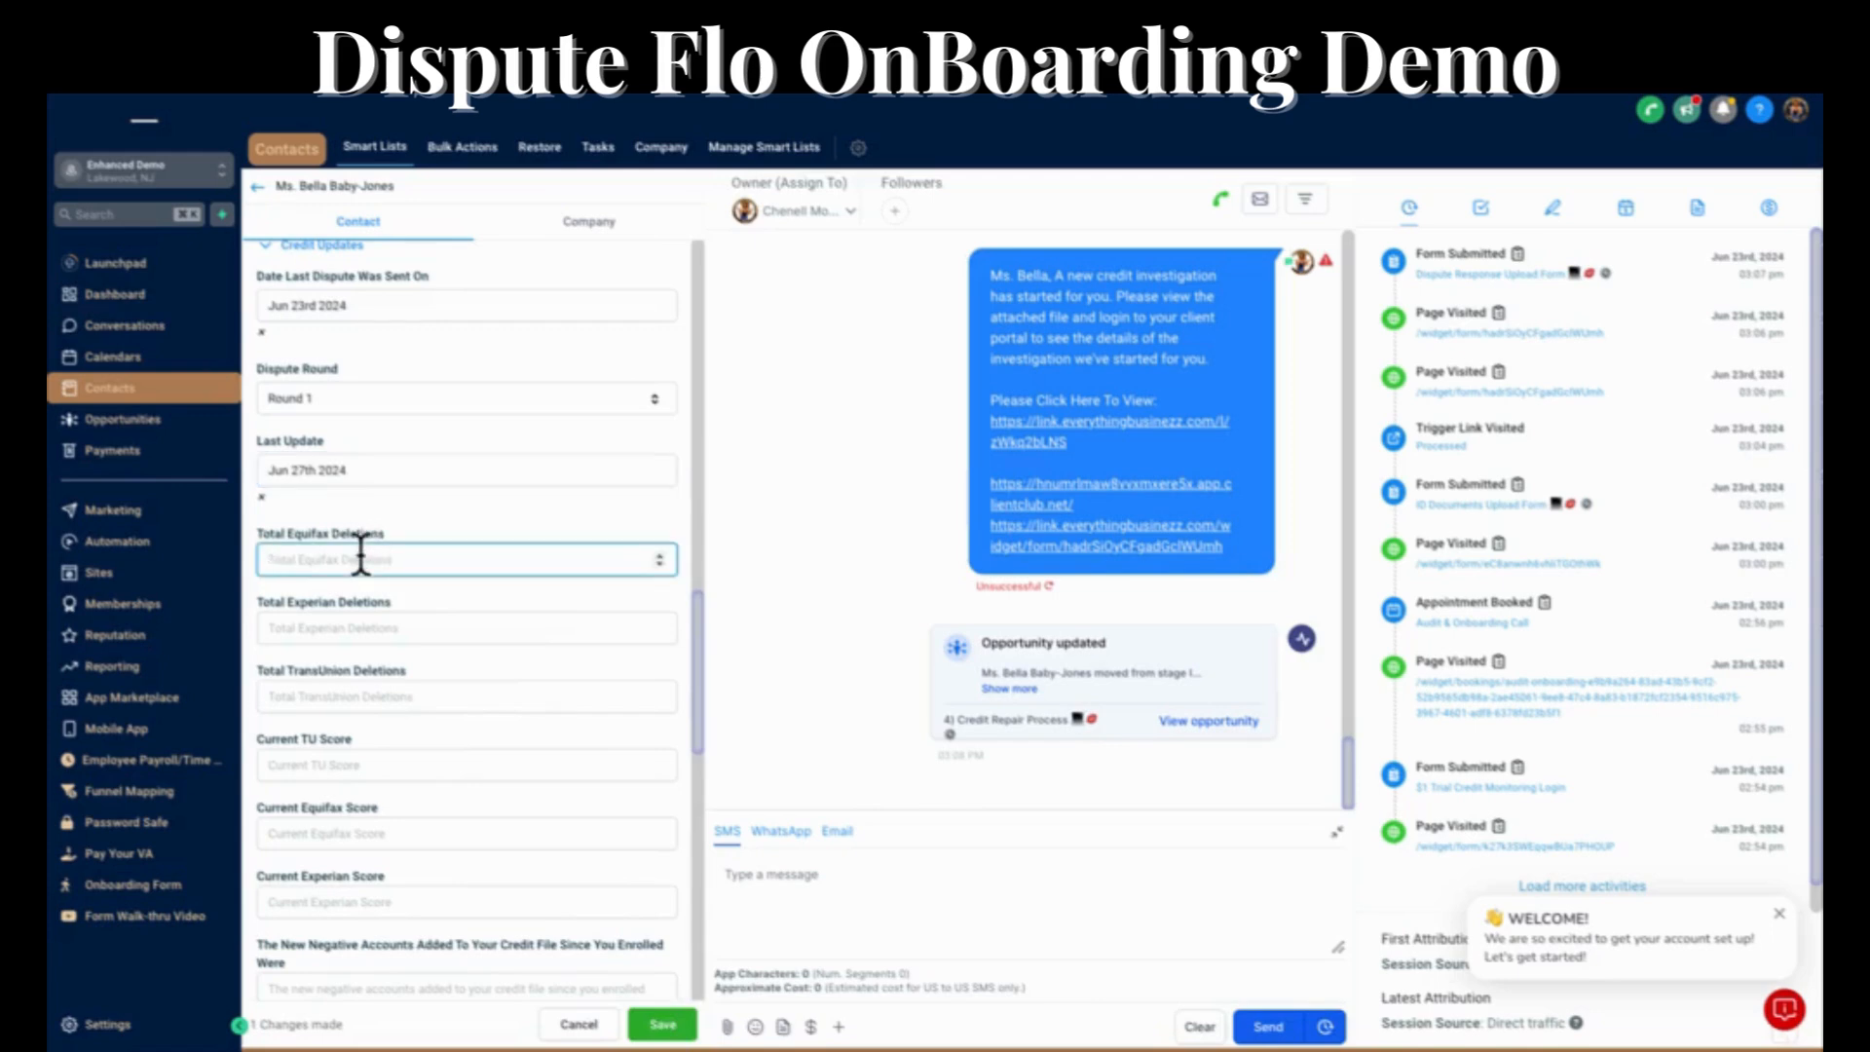
pyautogui.write('4')
pyautogui.click(347, 631)
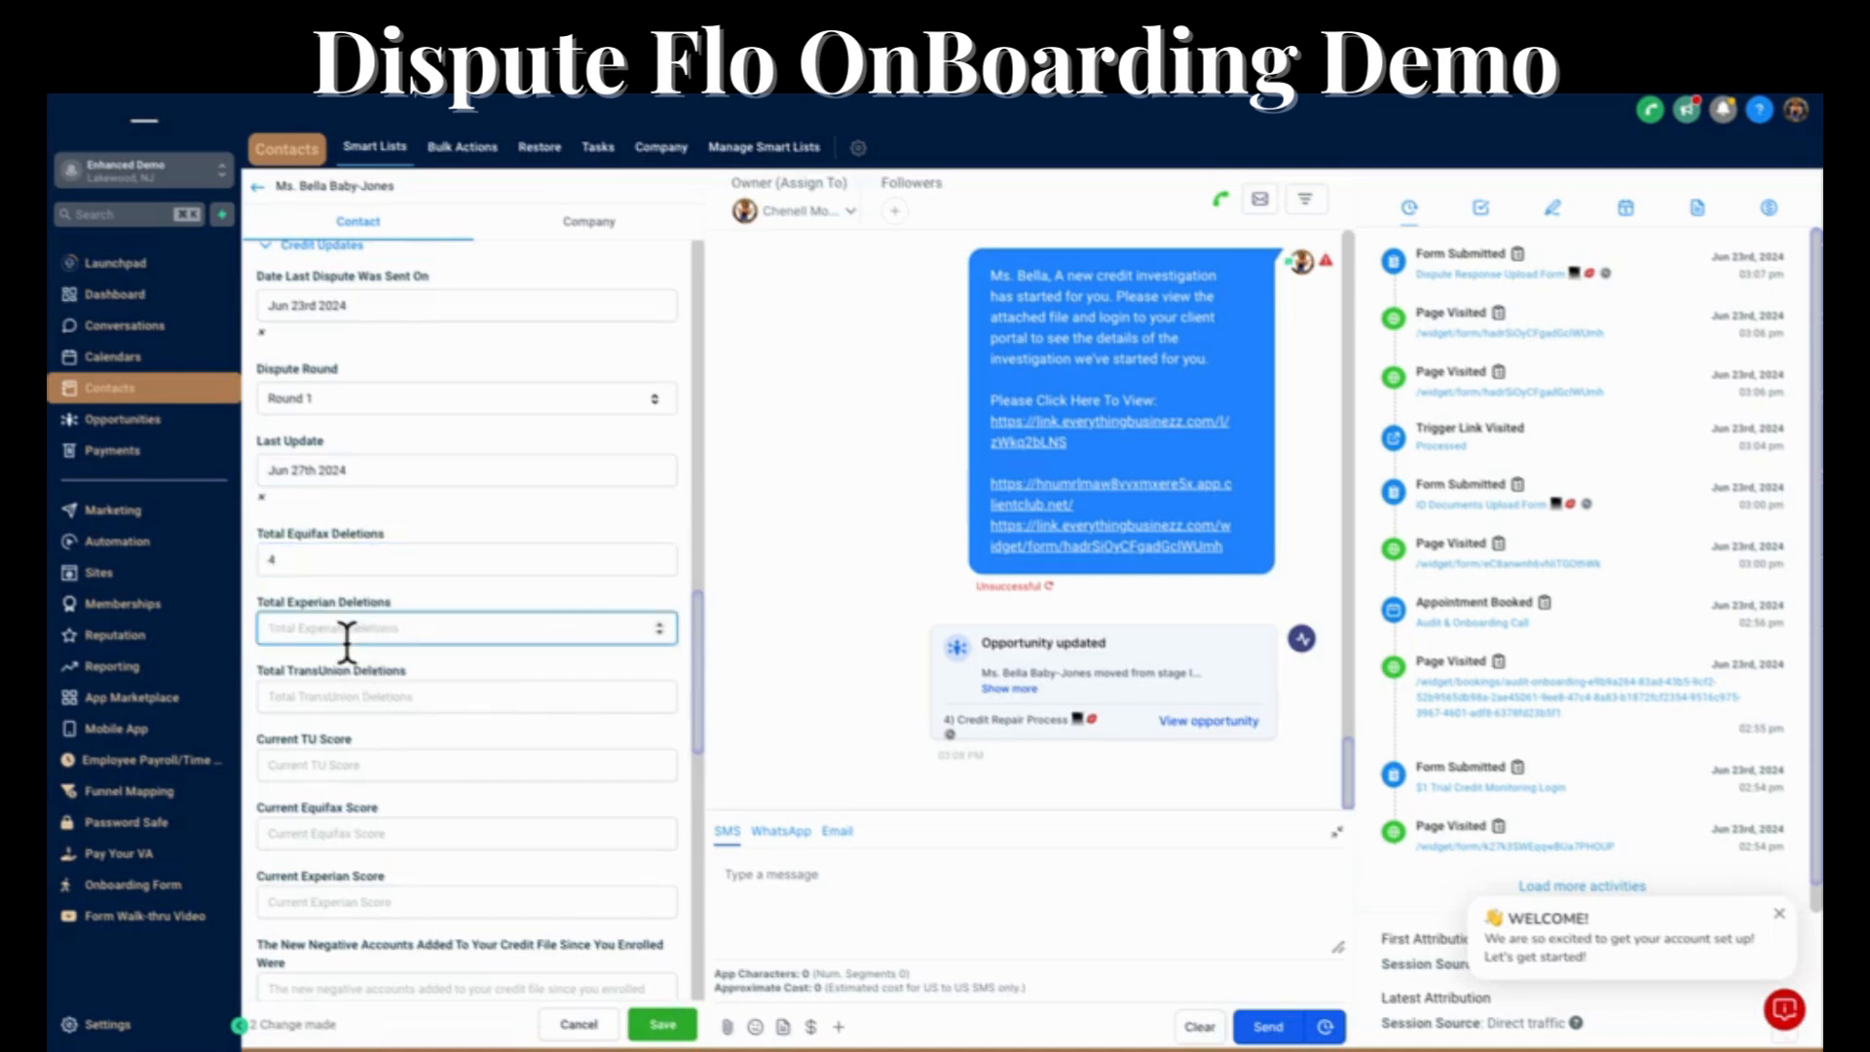
pyautogui.write('5')
pyautogui.click(371, 697)
pyautogui.write('6')
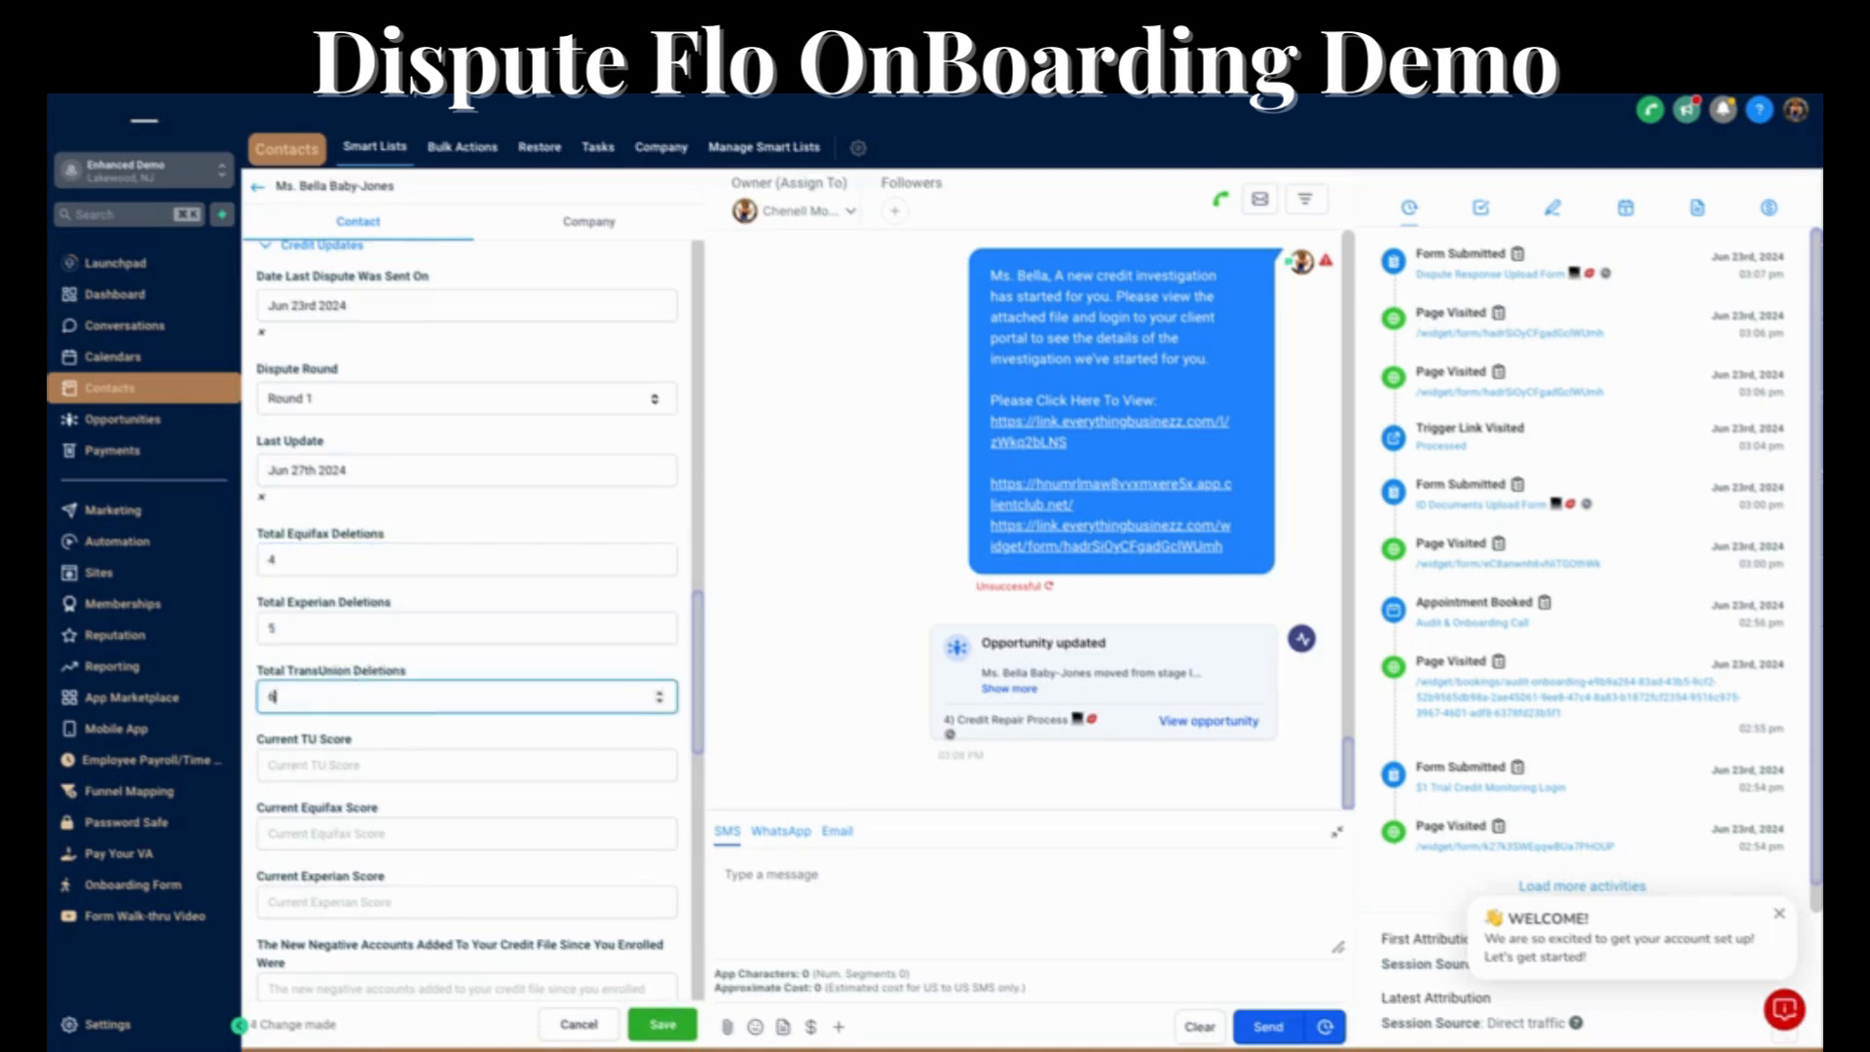
# Enter the current scores in Credit Updates: TU 601, Equifax 602 and Experian 603.
pyautogui.scroll(-3, 371, 682)
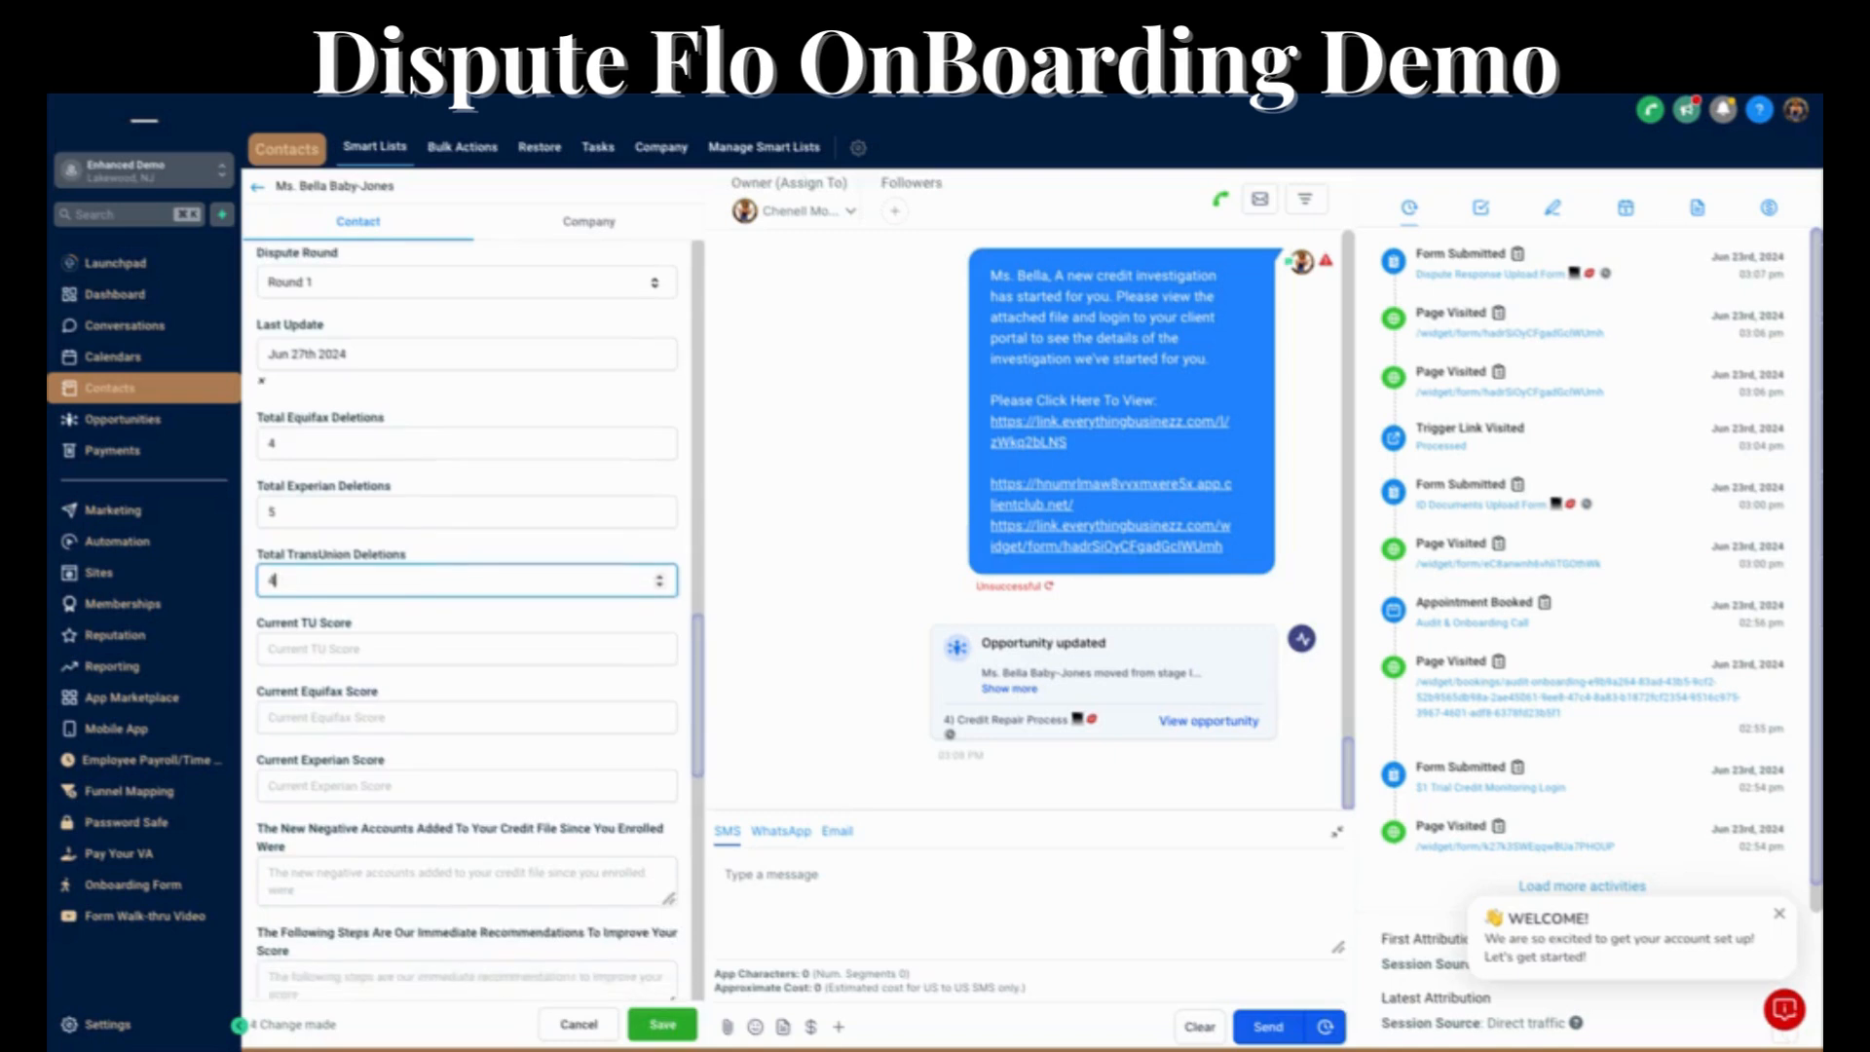
pyautogui.click(368, 648)
pyautogui.write('601')
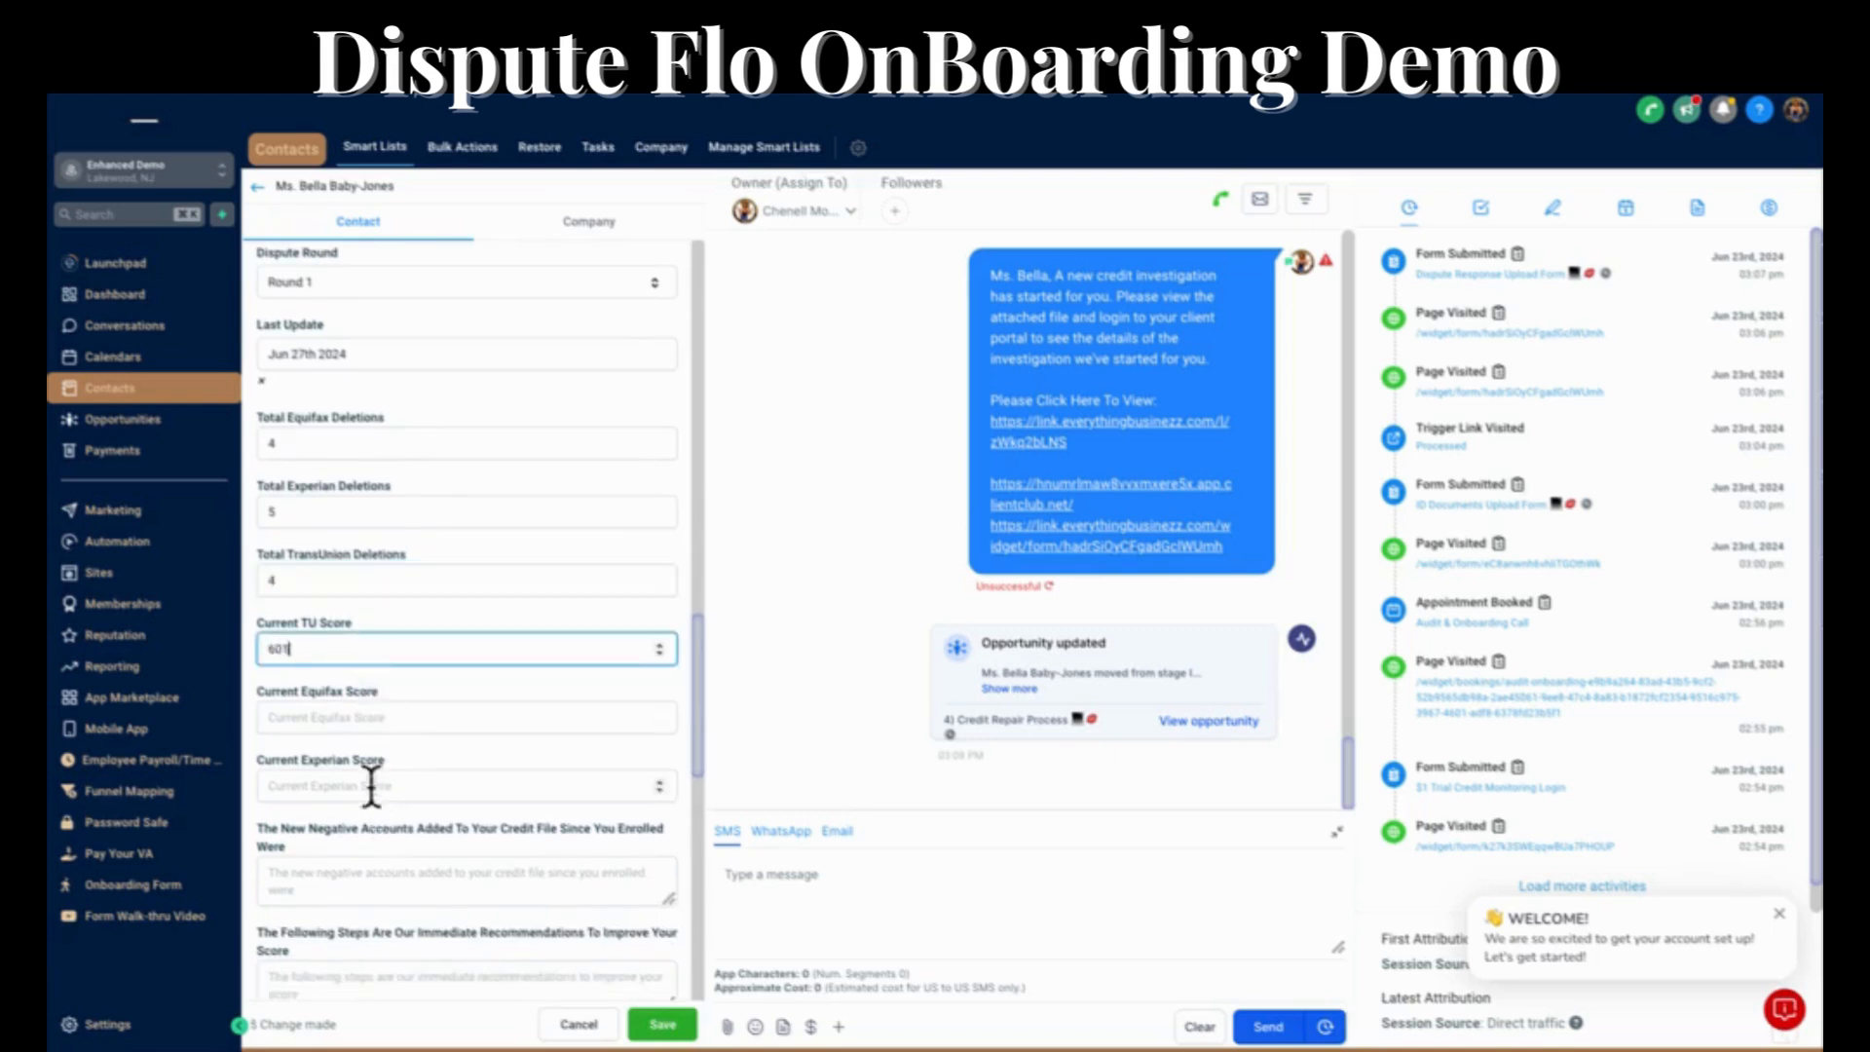
pyautogui.click(338, 716)
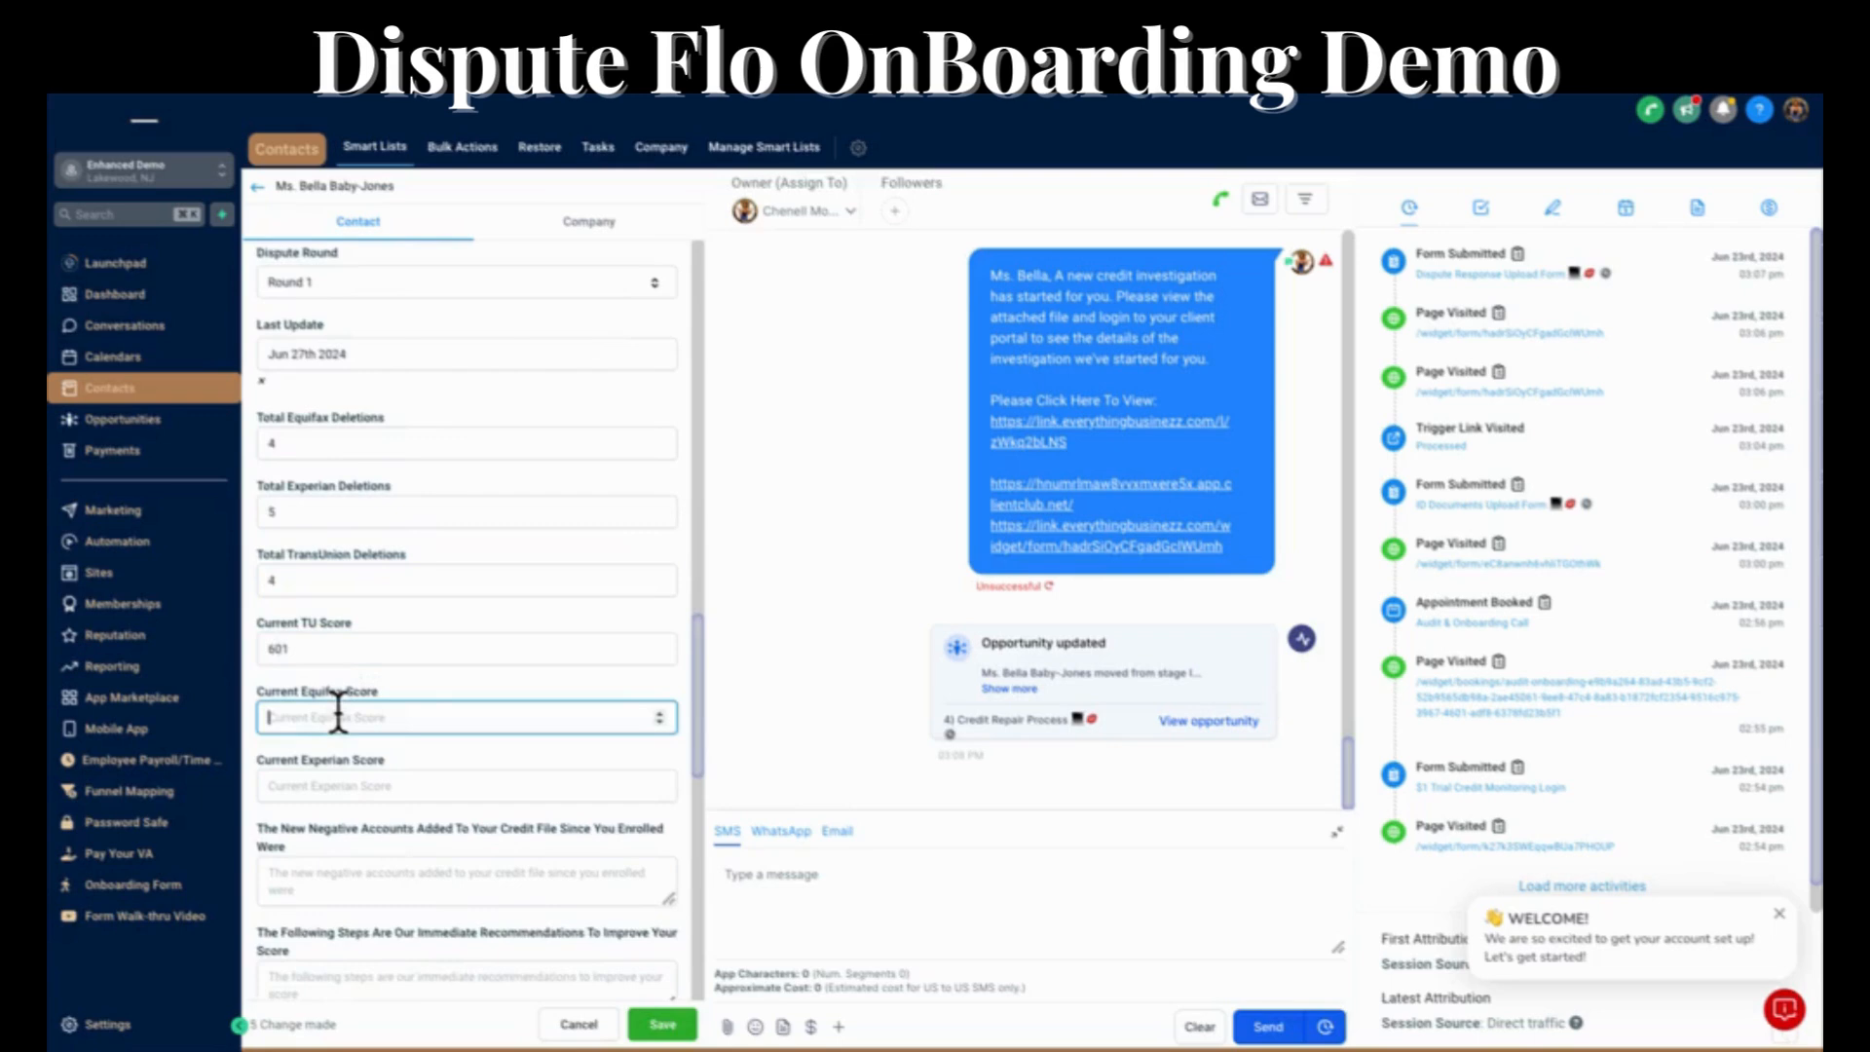
pyautogui.write('603')
pyautogui.press('BackSpace')
pyautogui.write('2')
pyautogui.click(328, 785)
pyautogui.write('6')
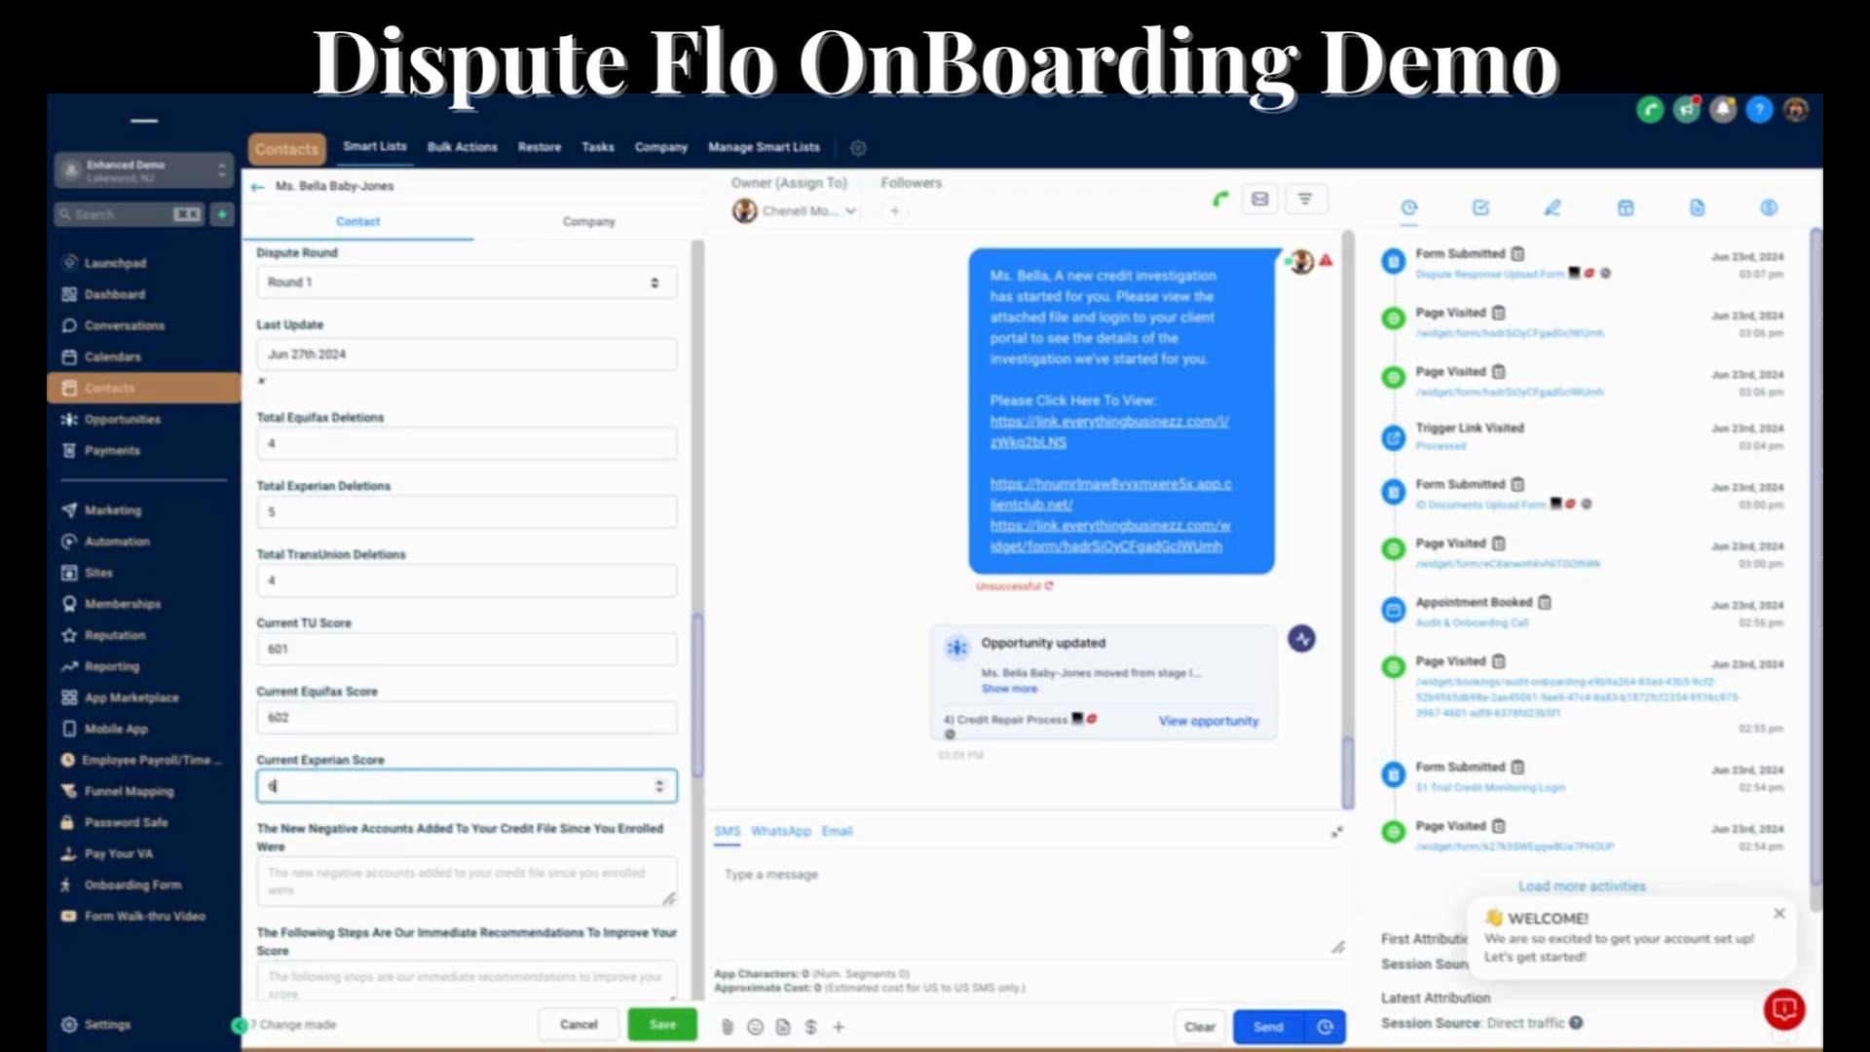
pyautogui.write('03')
# List capital One, tmobile and credit one on separate lines as the new negative accounts added since enrollment.
pyautogui.scroll(-2, 423, 755)
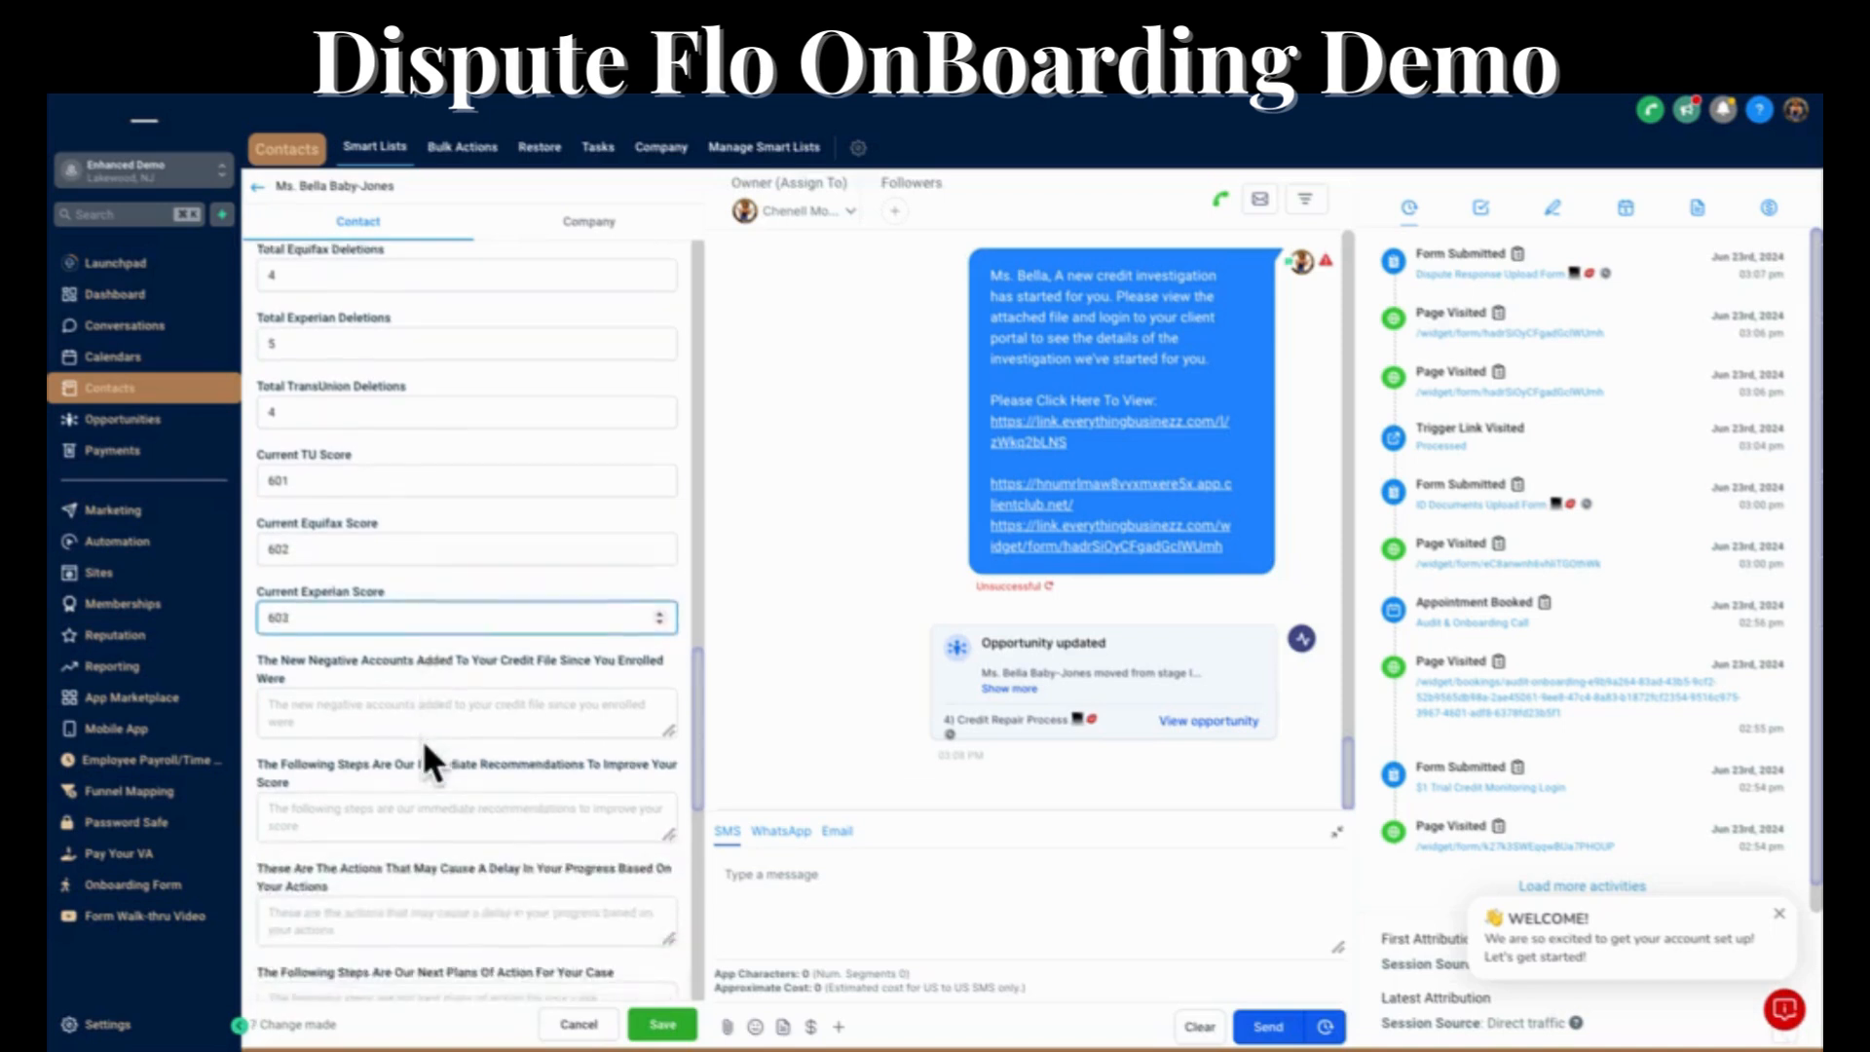
pyautogui.scroll(-3, 379, 710)
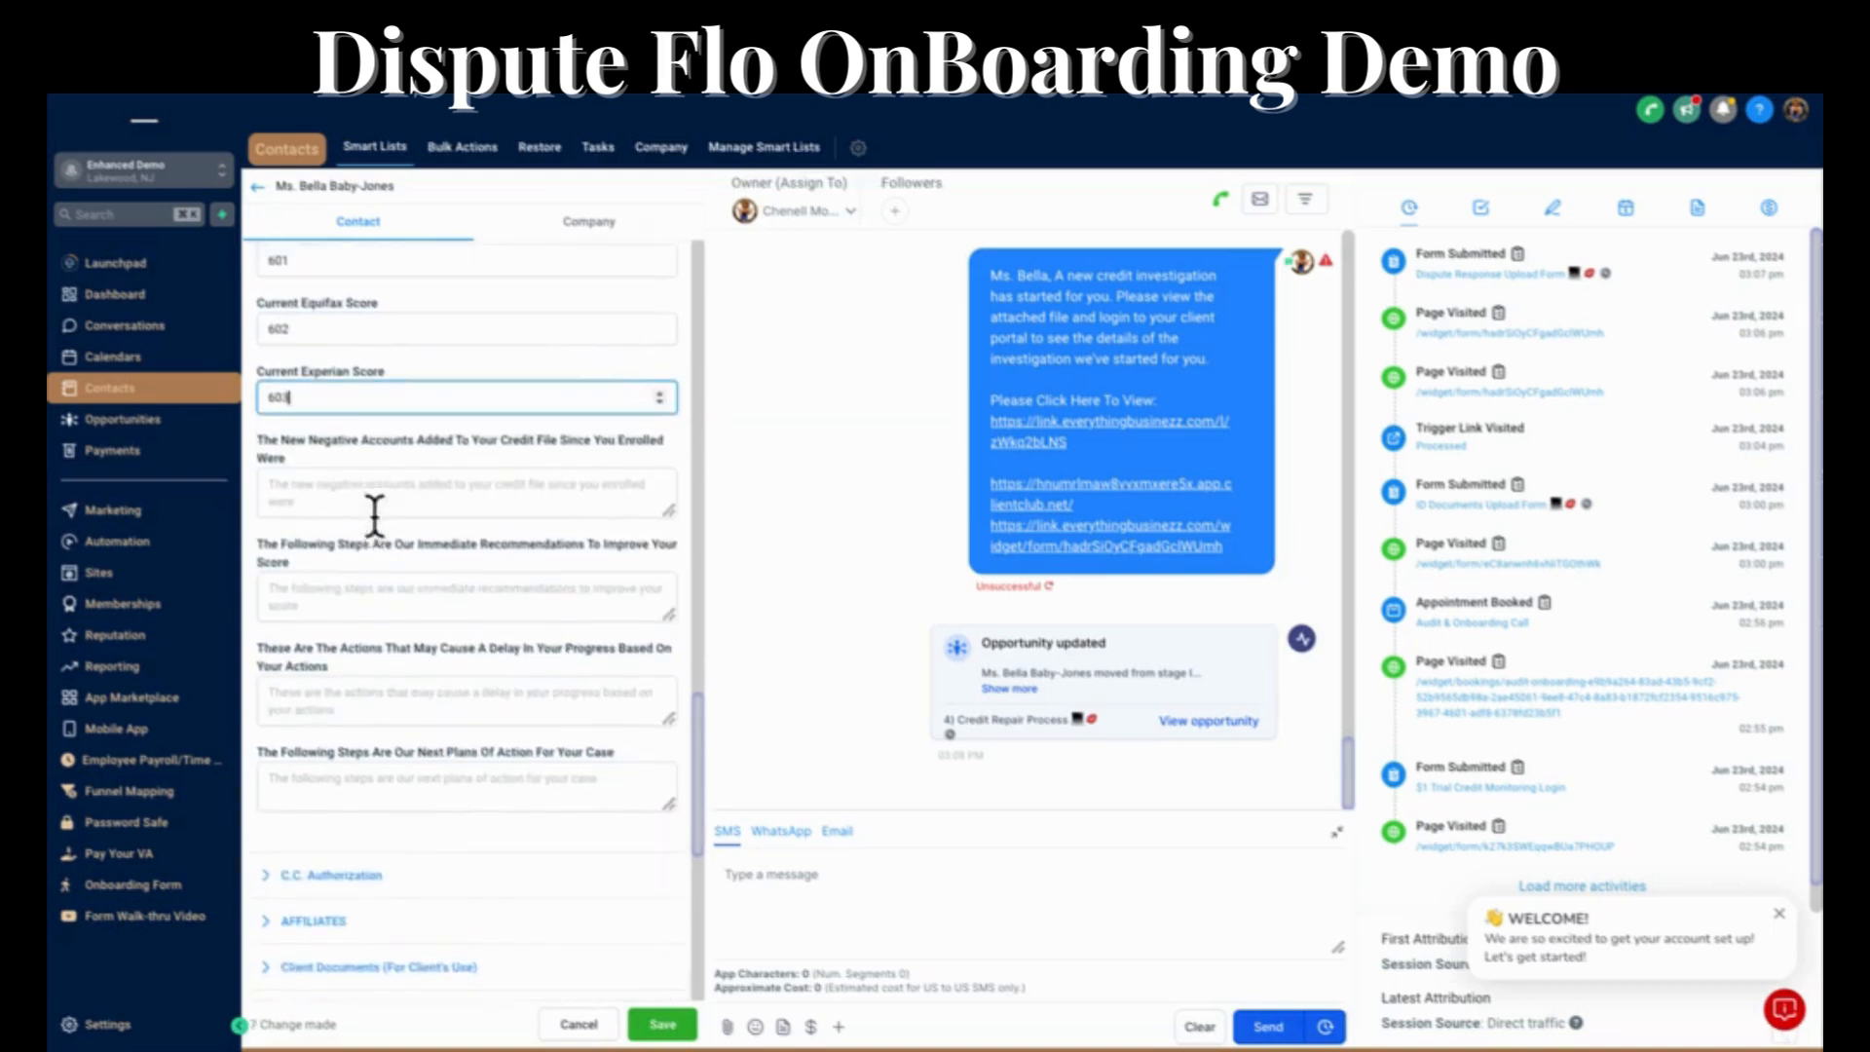
pyautogui.scroll(1, 374, 516)
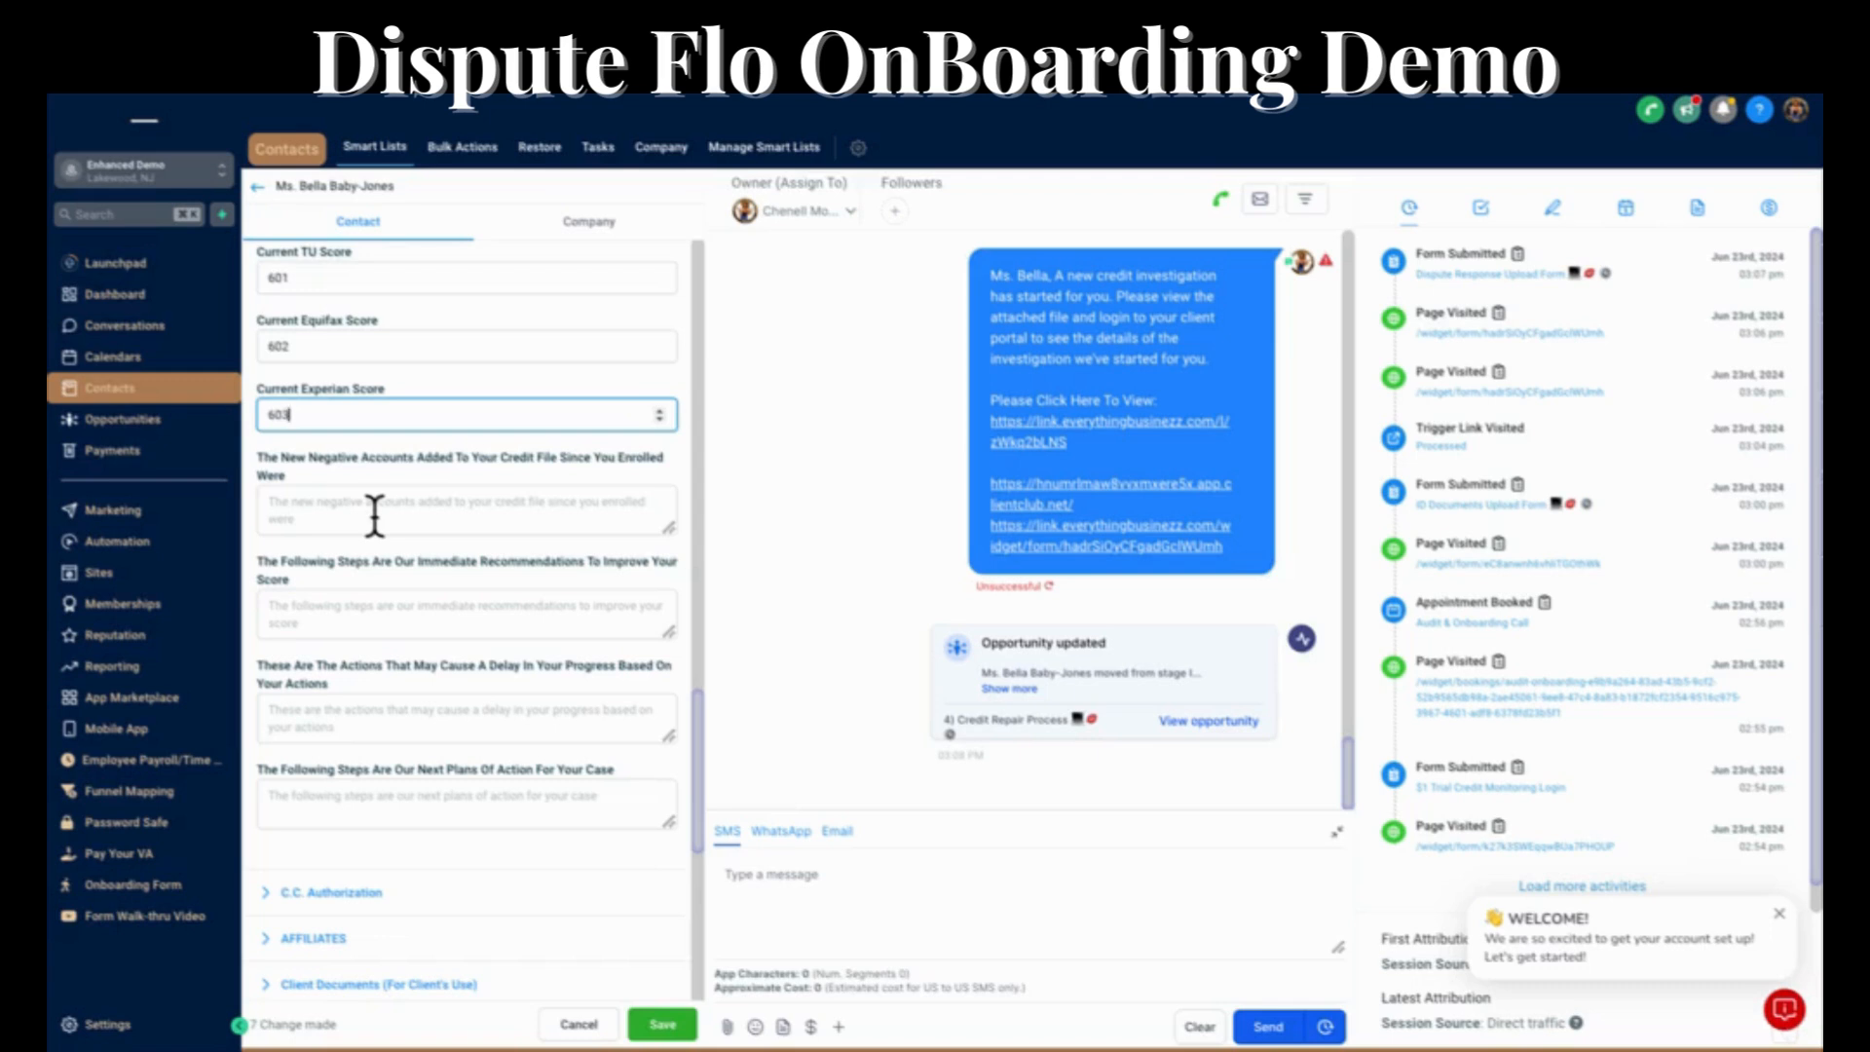
pyautogui.click(374, 516)
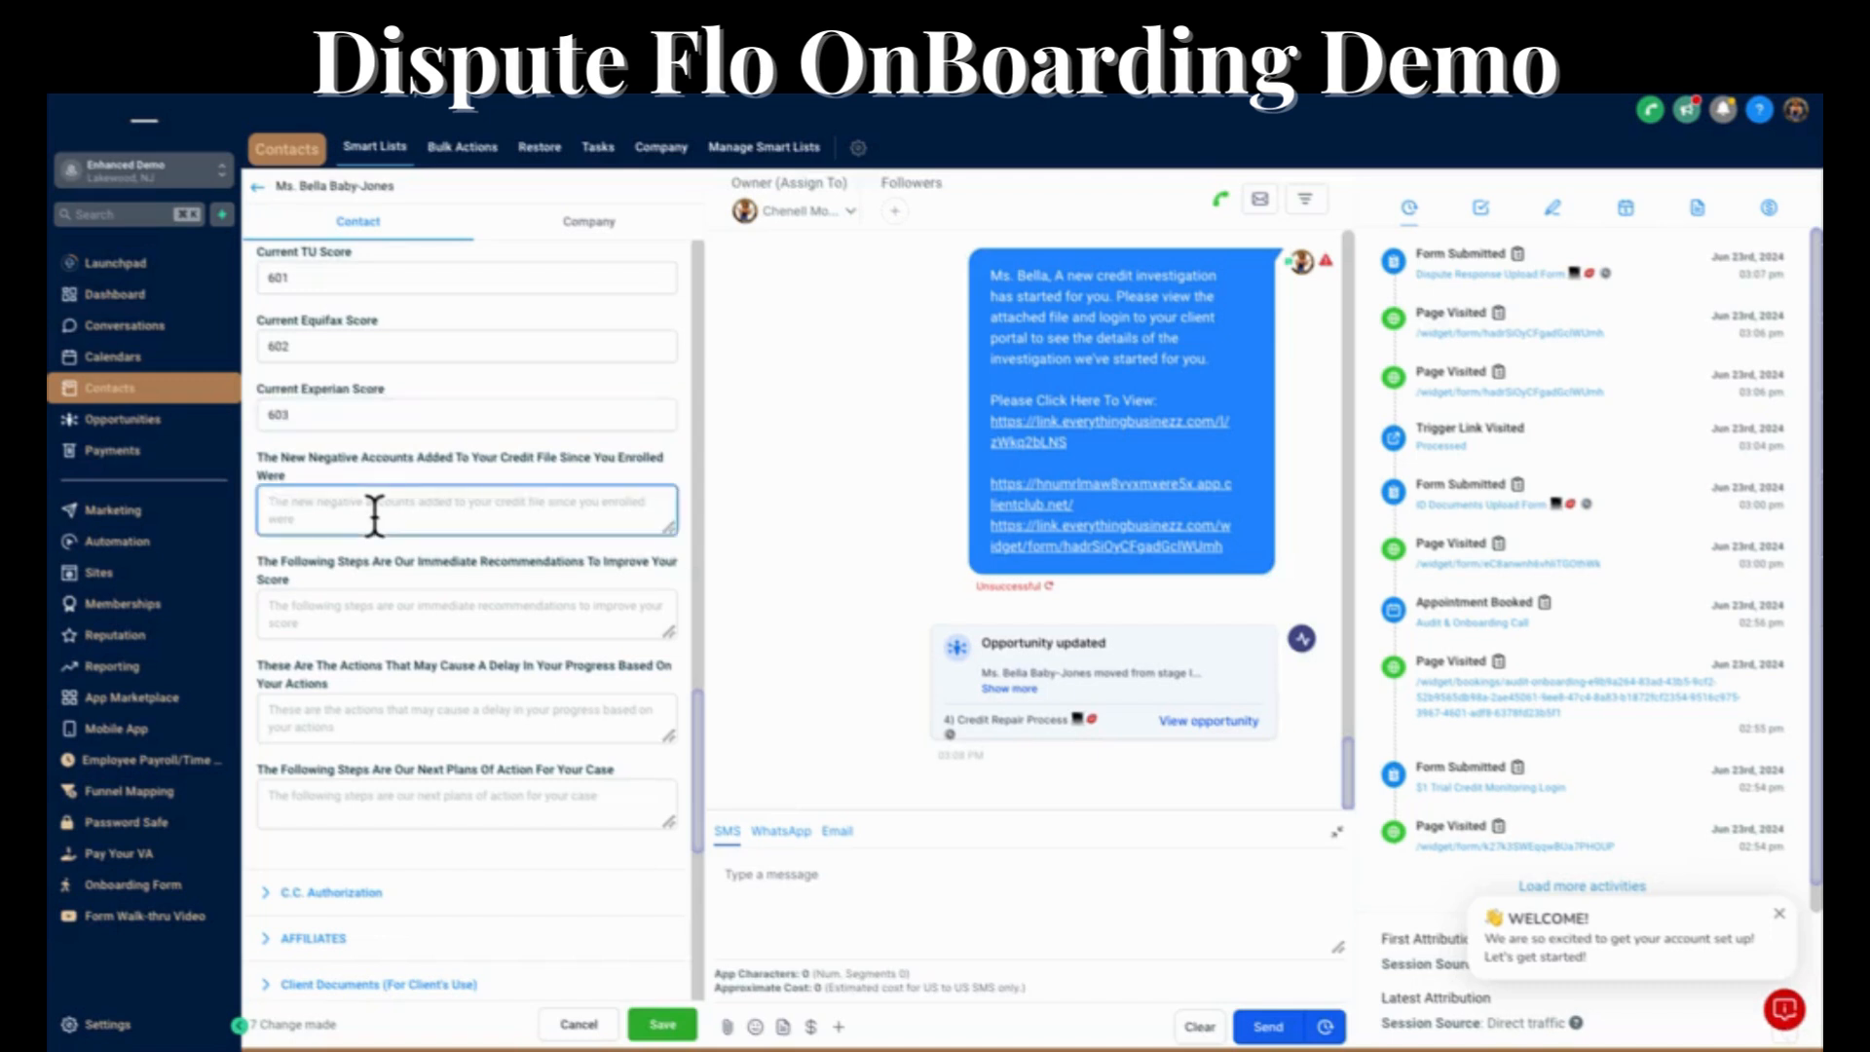
pyautogui.write('c')
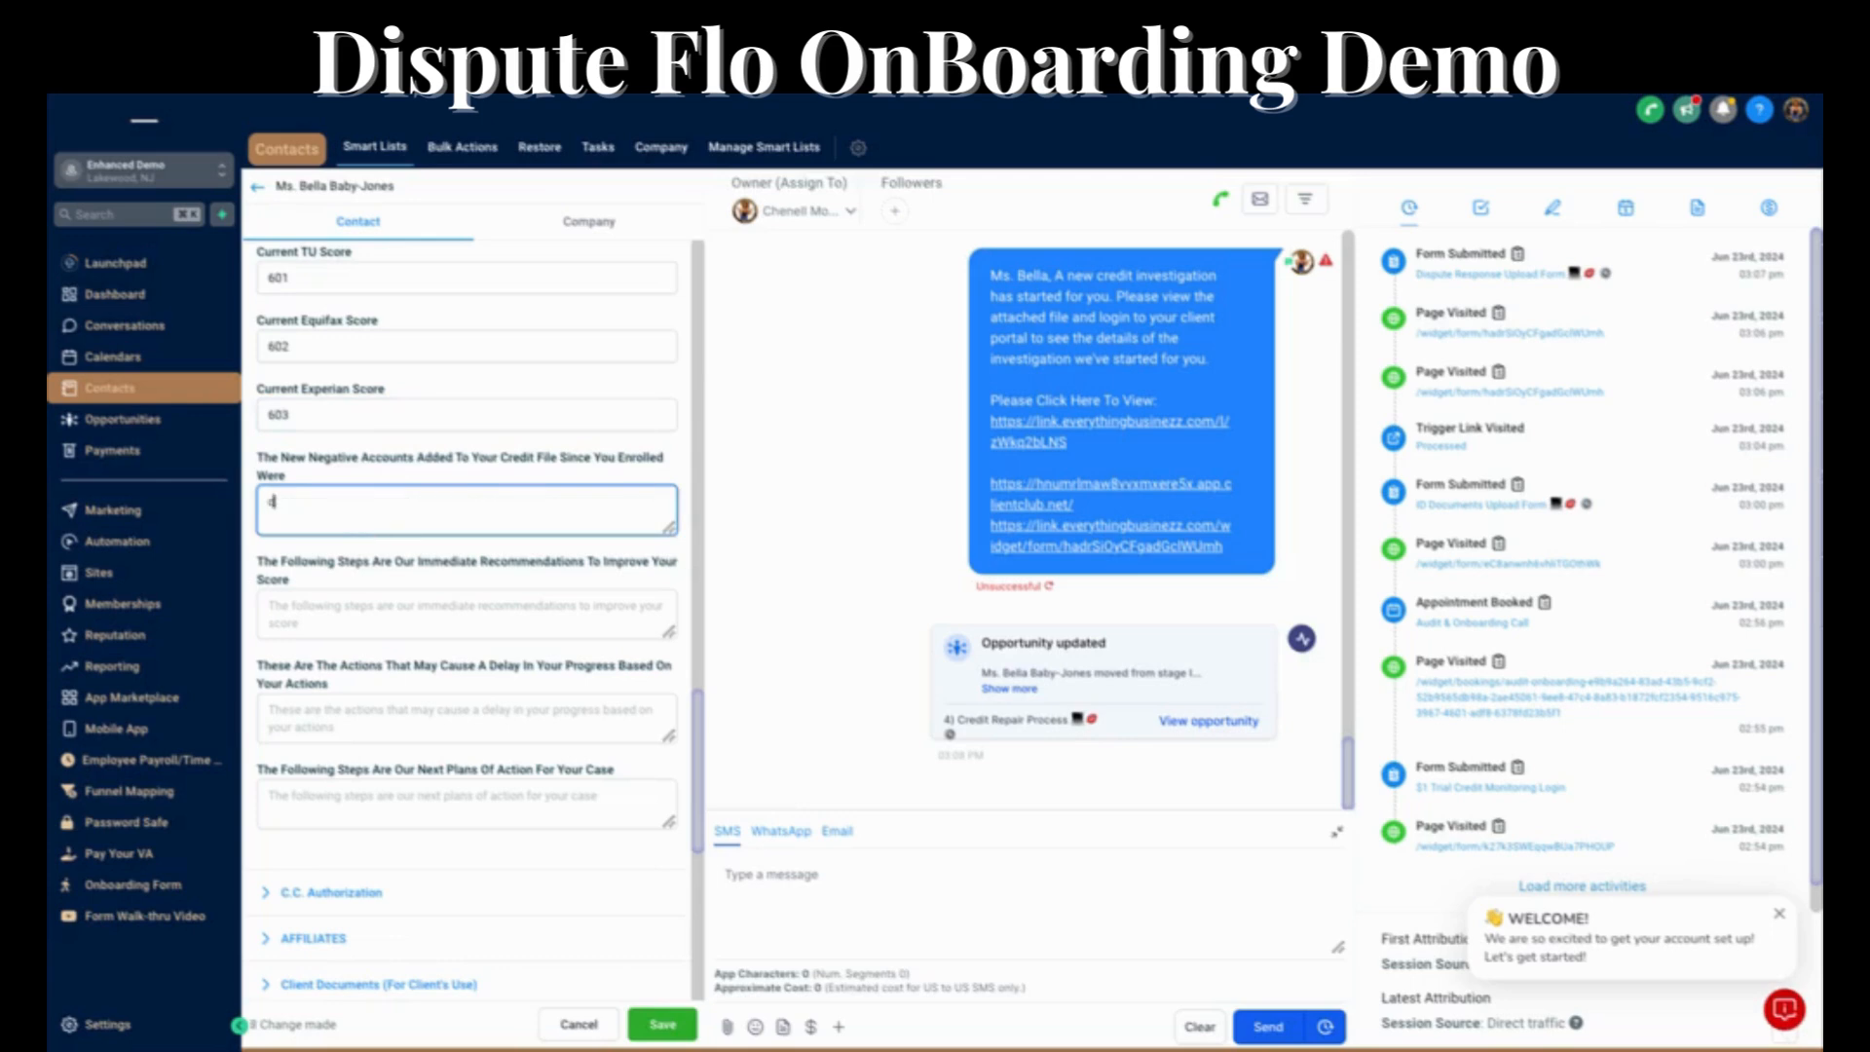
pyautogui.write('apital One')
pyautogui.press('Return')
pyautogui.write('tmobile')
pyautogui.press('Return')
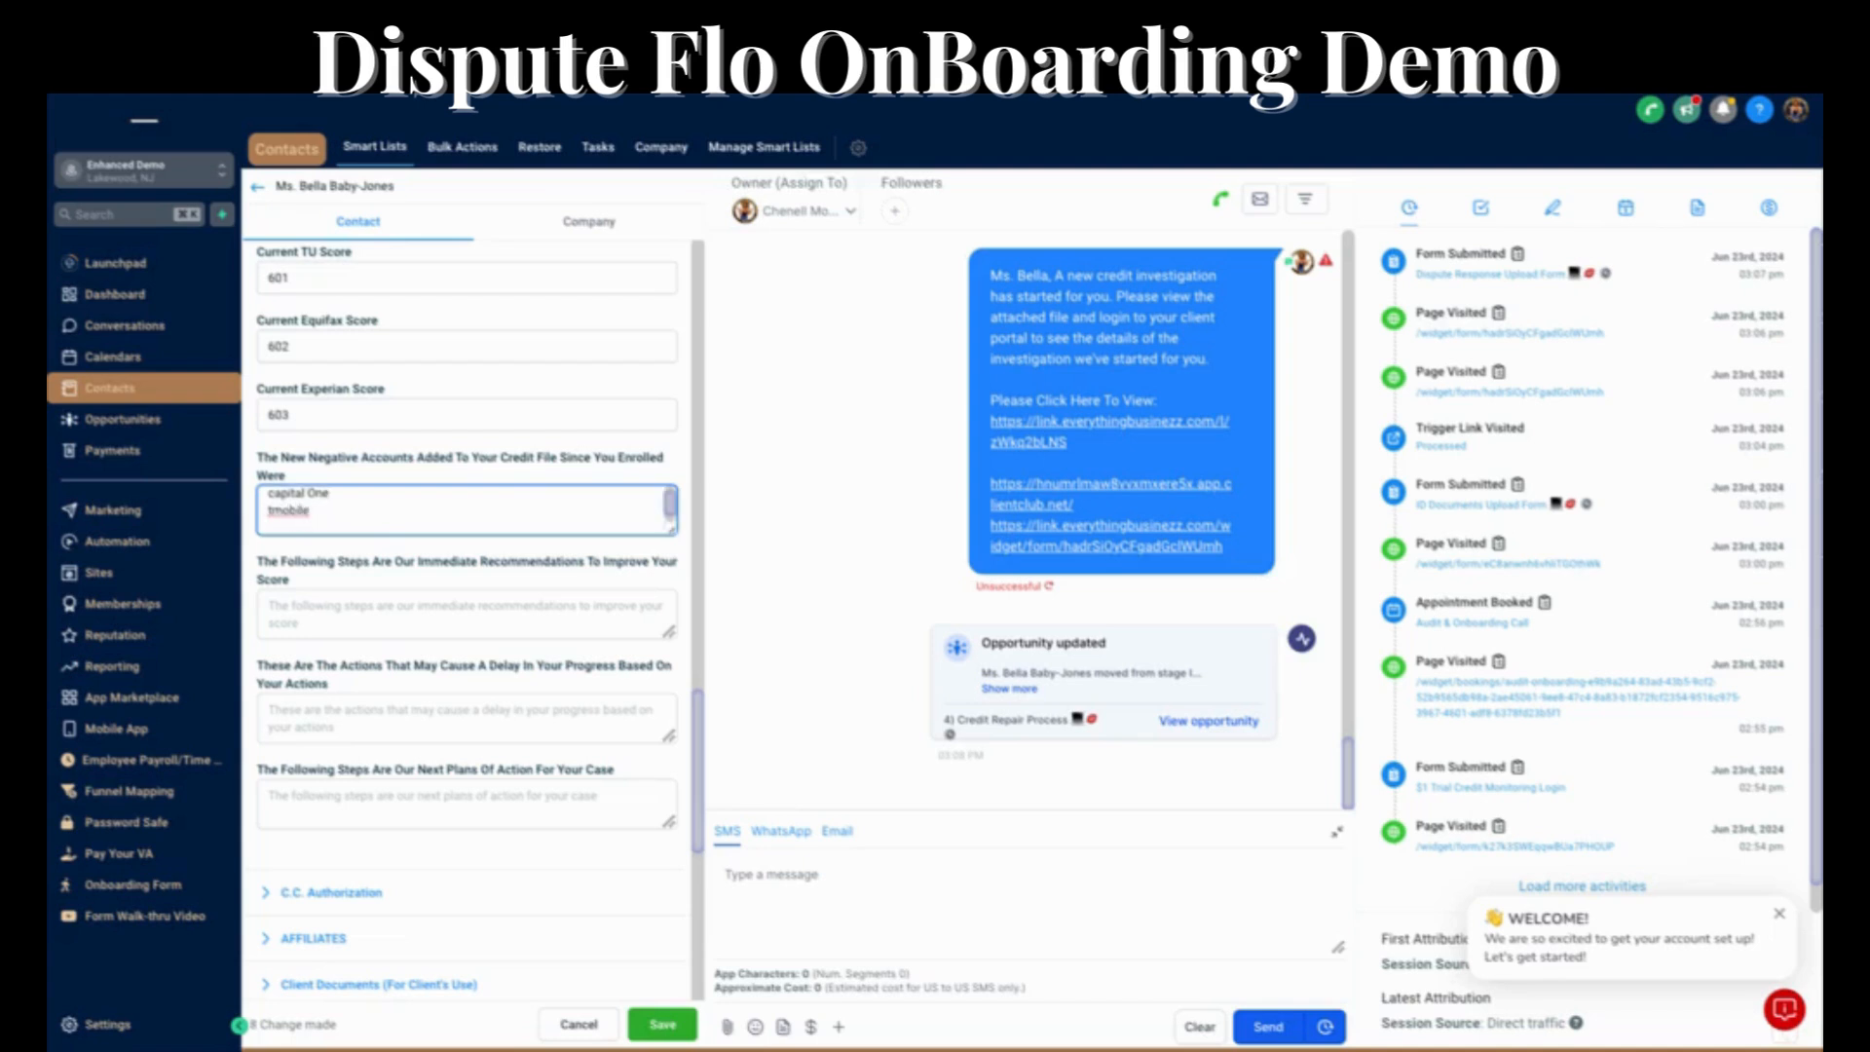
pyautogui.write('credit one')
# Fill in the immediate recommendations with two lines: "lower your credit card utilization" and "stop applying for new lines of credit".
pyautogui.click(327, 594)
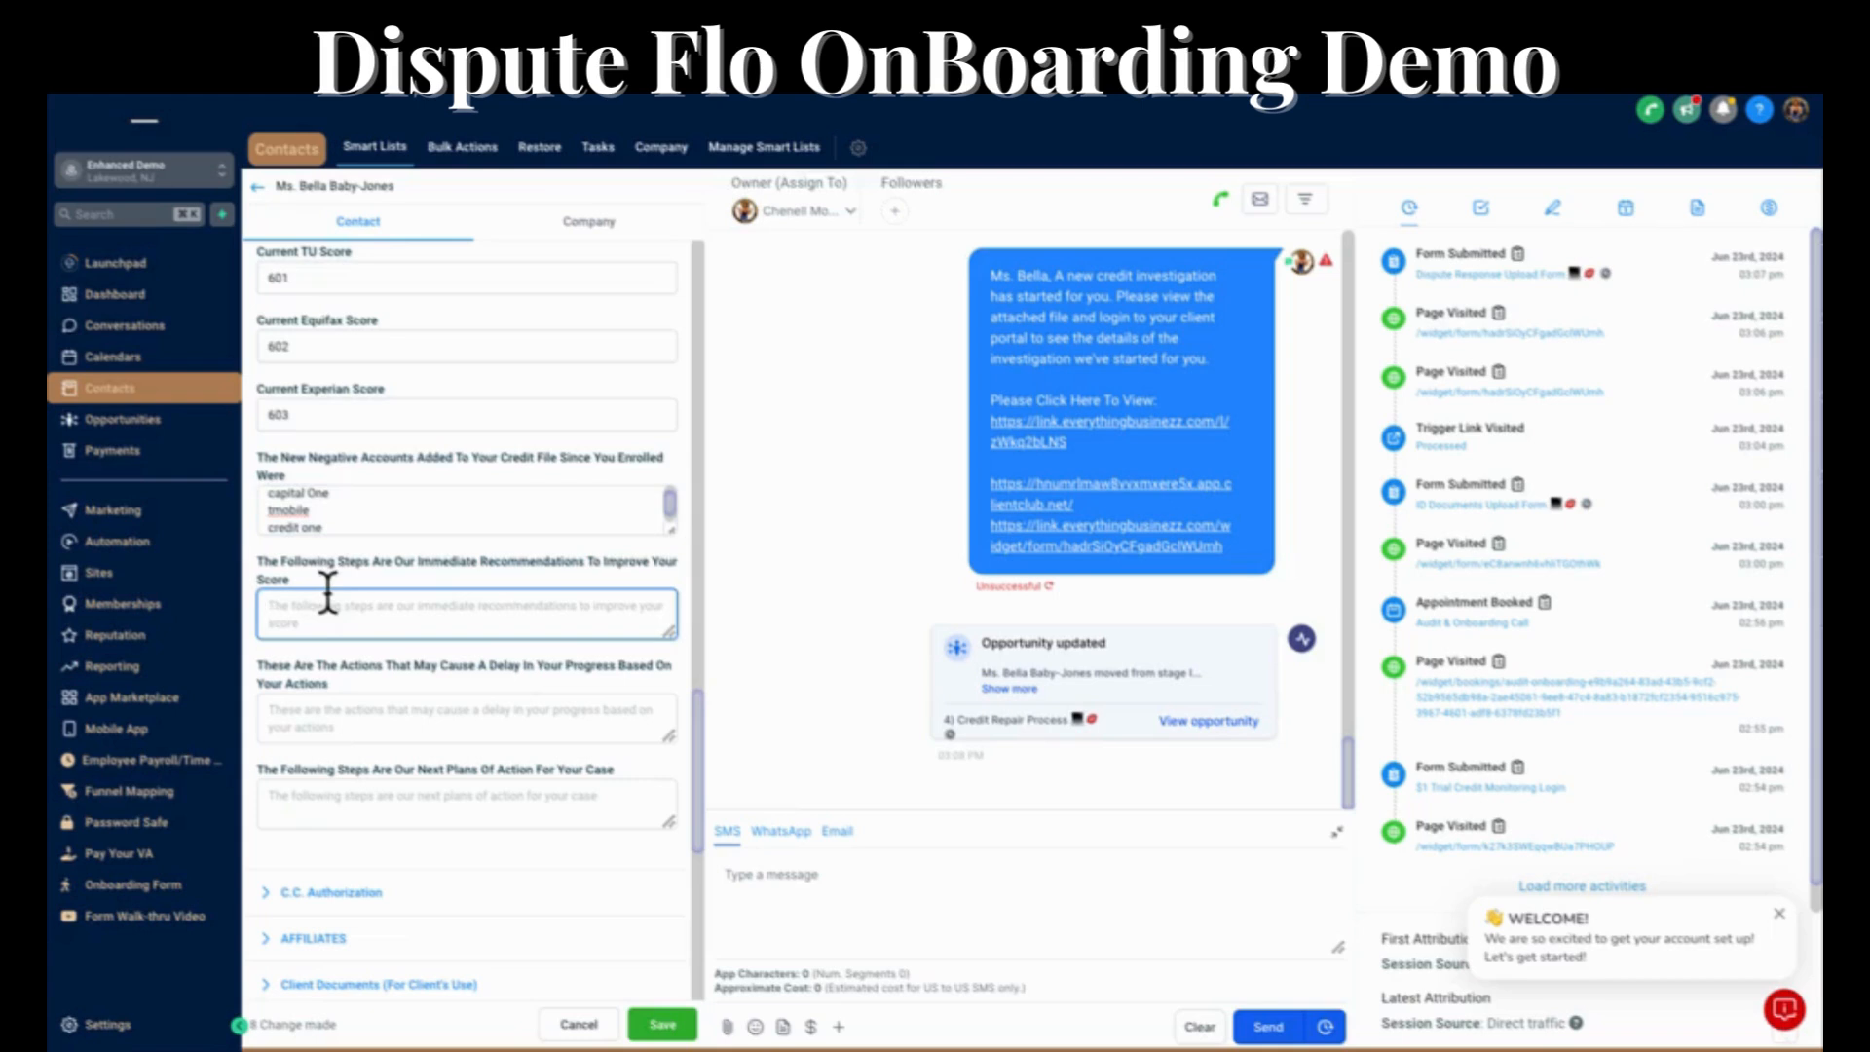
pyautogui.write('lower your')
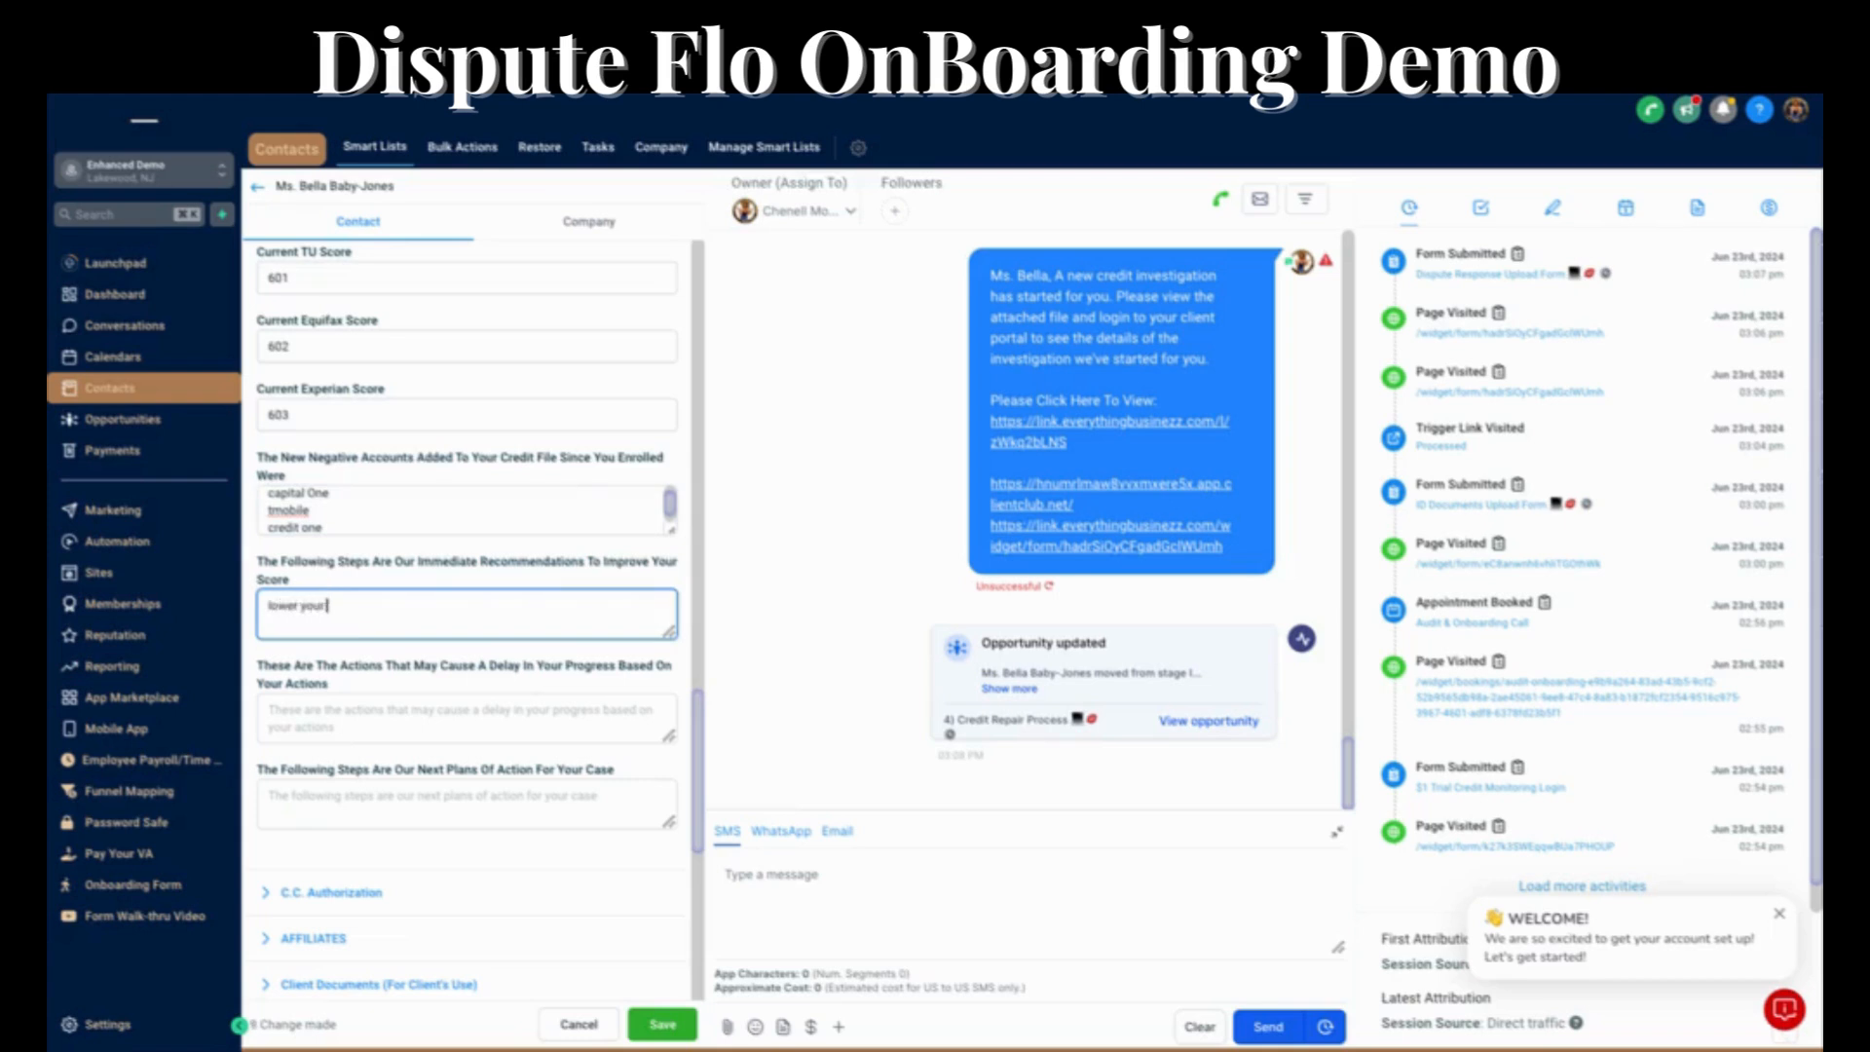
pyautogui.write(' credit card utilization')
pyautogui.press('Return')
pyautogui.write('stop applying for')
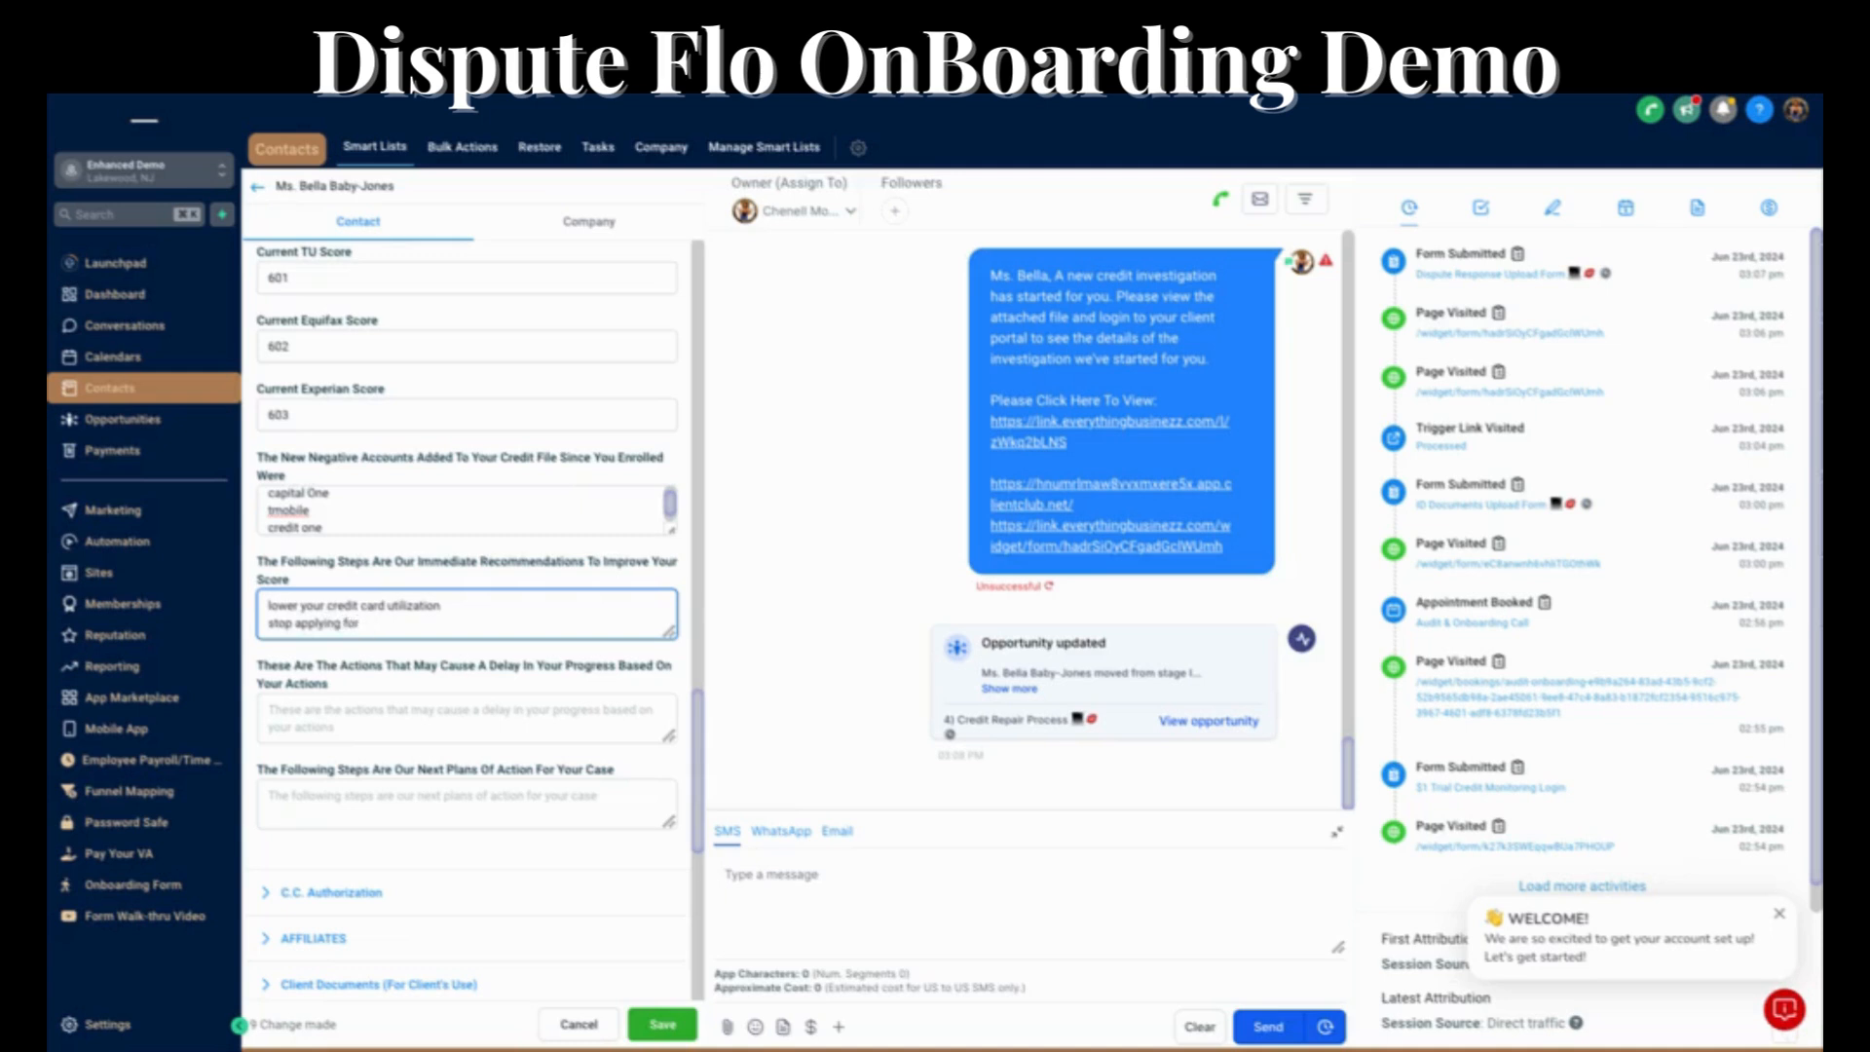
pyautogui.write(' iew lines of credit')
# List the actions that may delay progress on separate lines: "new negative accounts", "high credit card balance" and "applied for new lines of credit".
pyautogui.click(355, 705)
pyautogui.write('n')
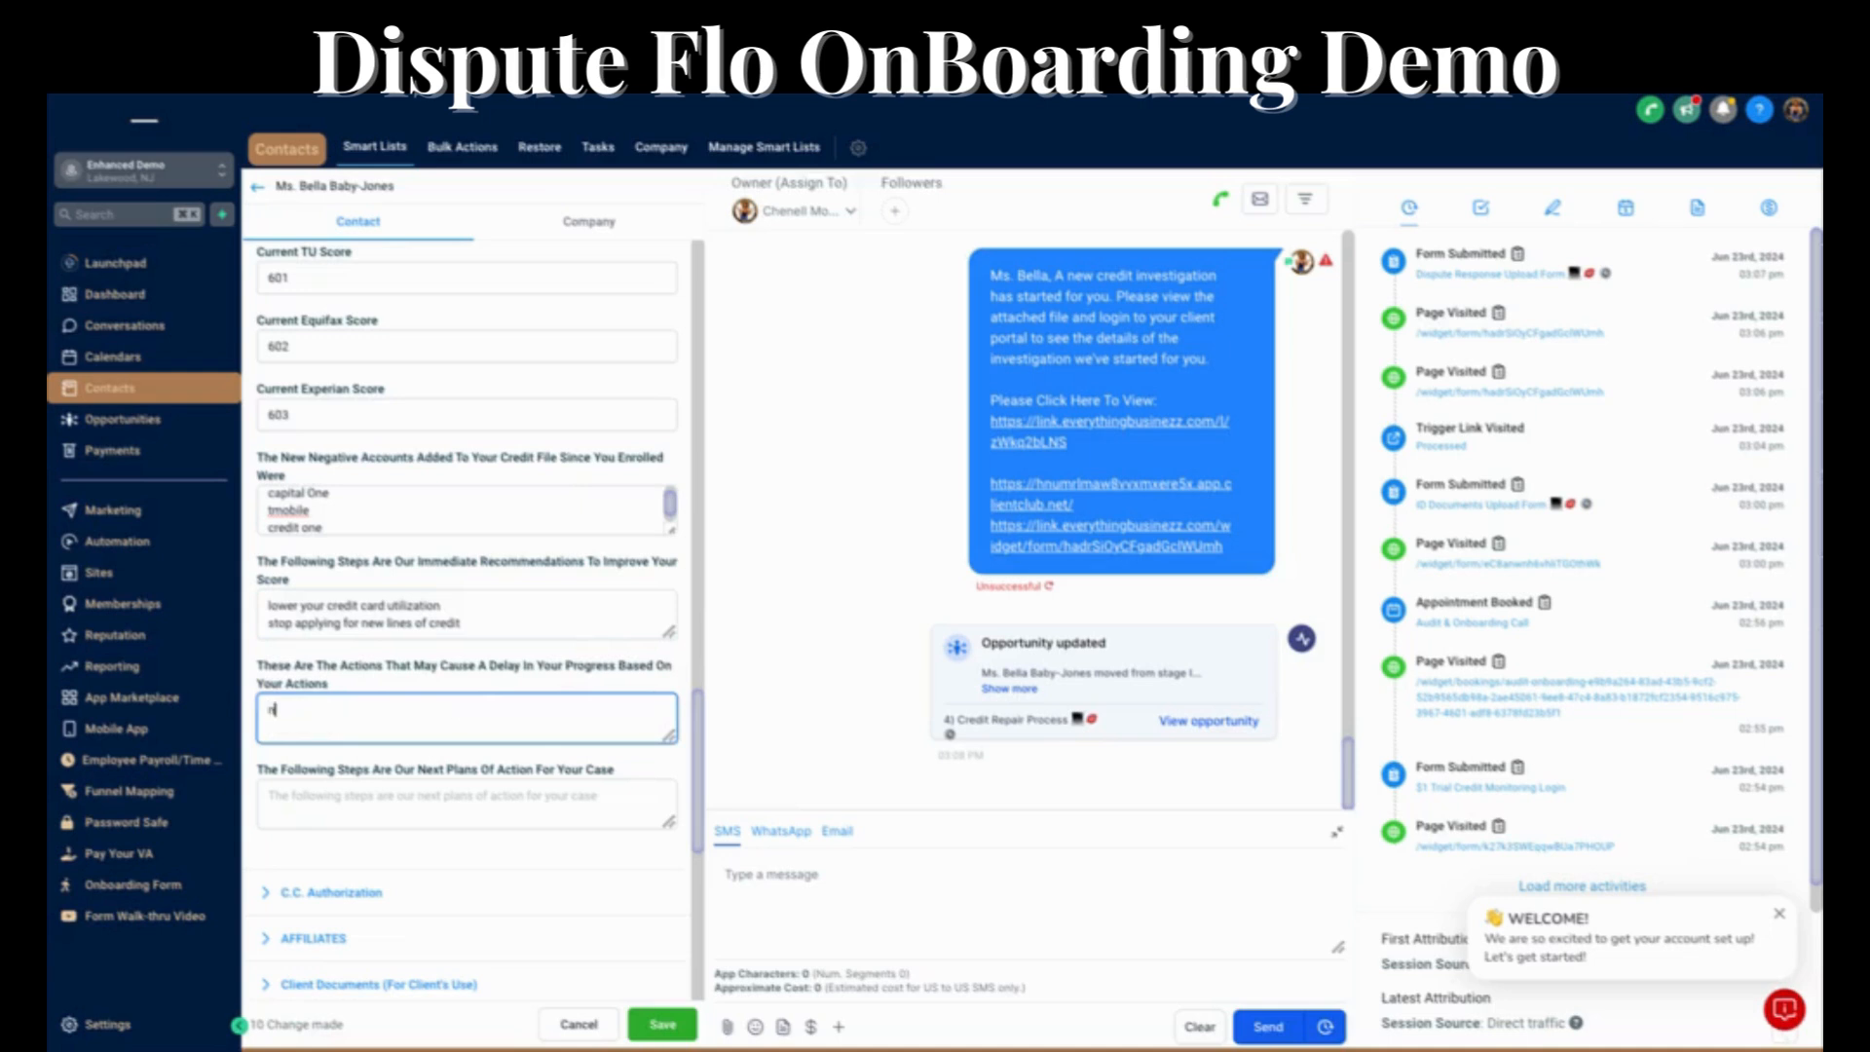
pyautogui.write('ew negative account')
pyautogui.write('s ')
pyautogui.write('high')
pyautogui.write(' cre')
pyautogui.write('dit')
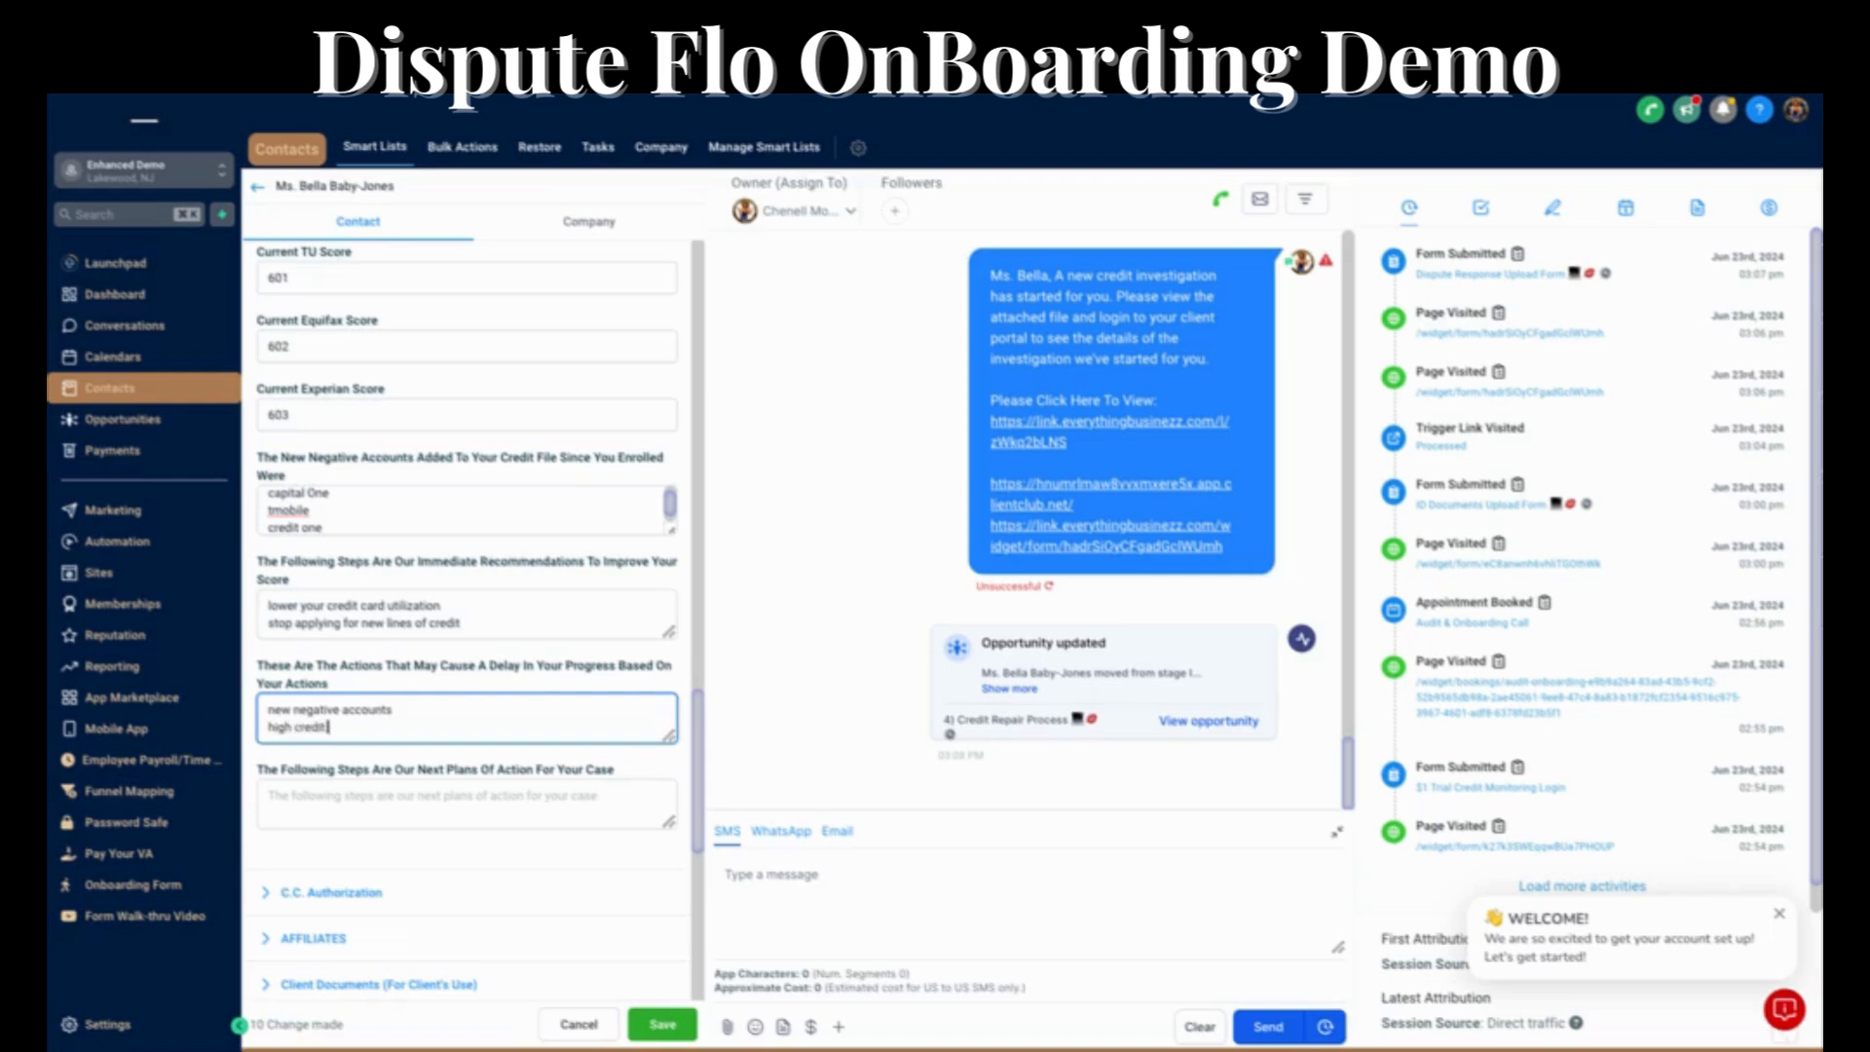
pyautogui.write(' card balance')
pyautogui.press('Return')
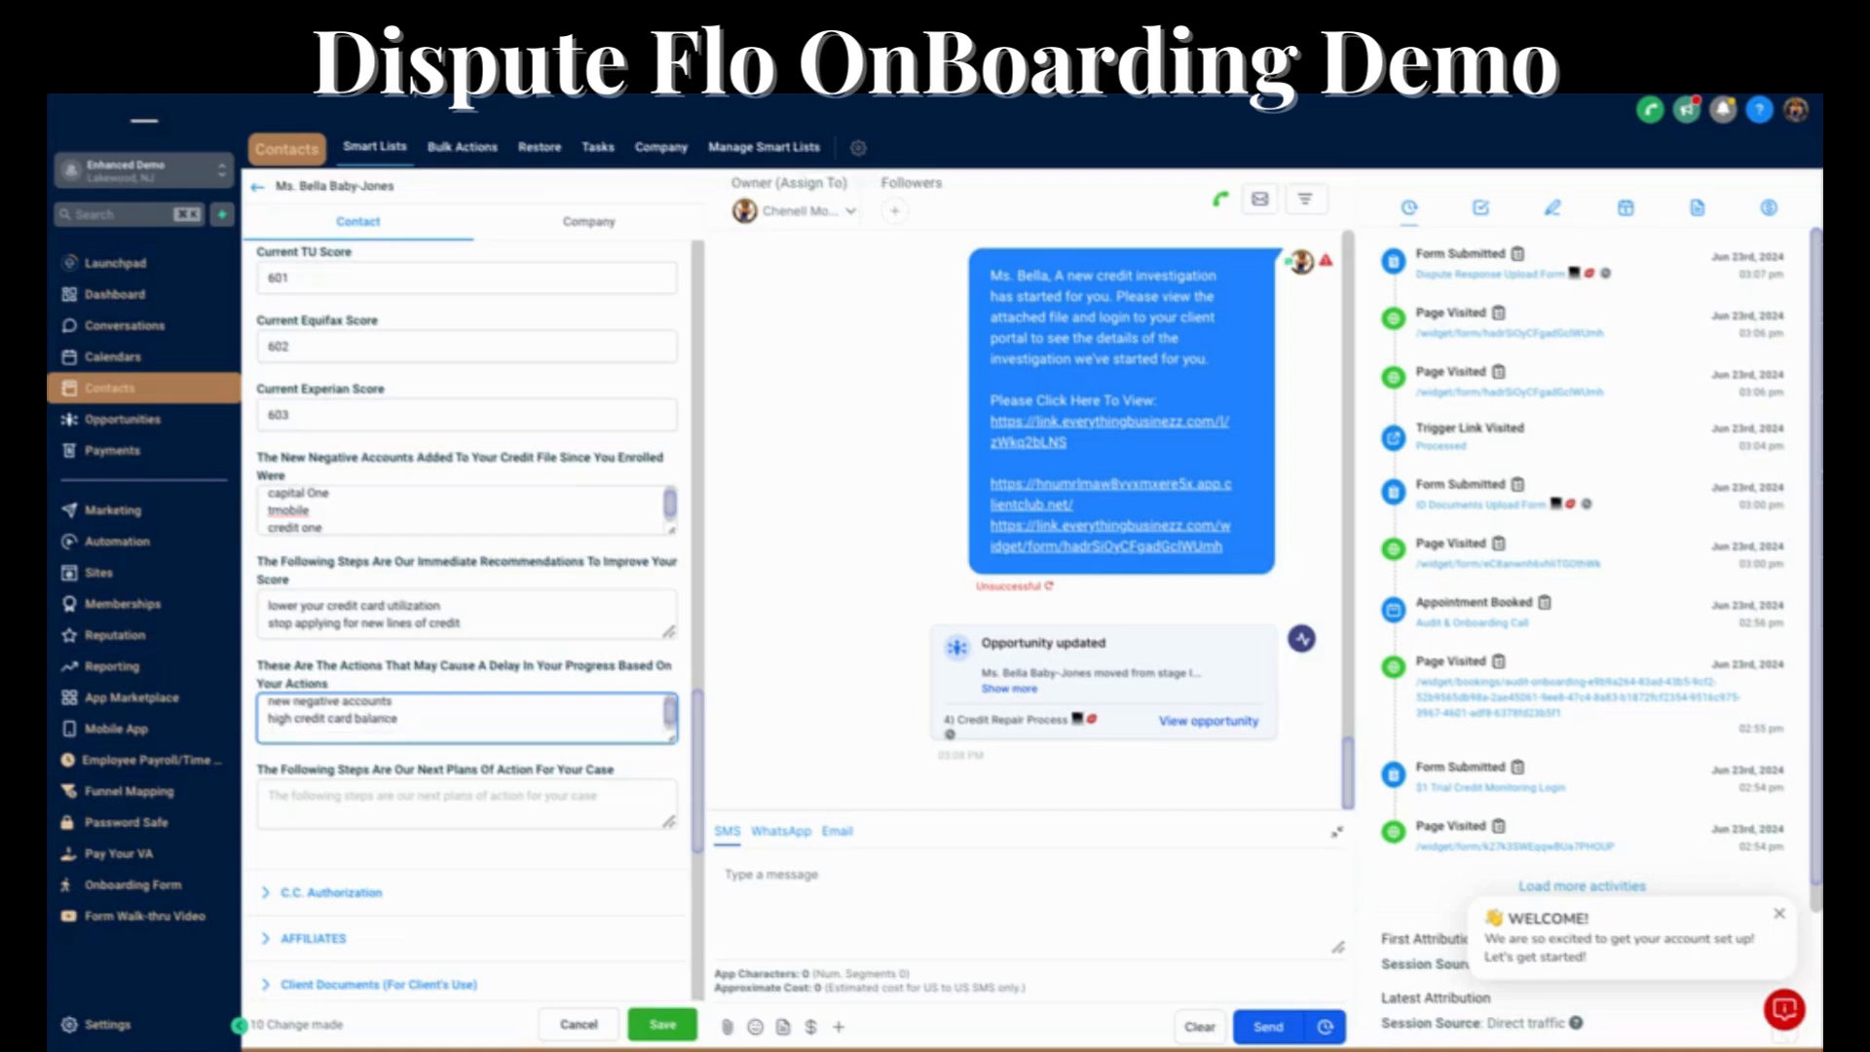
pyautogui.write('applied for new lines of credit')
# Enter "Continue to next round of dispute with creditors." as the next plans of action and save the contact's credit updates.
pyautogui.click(421, 808)
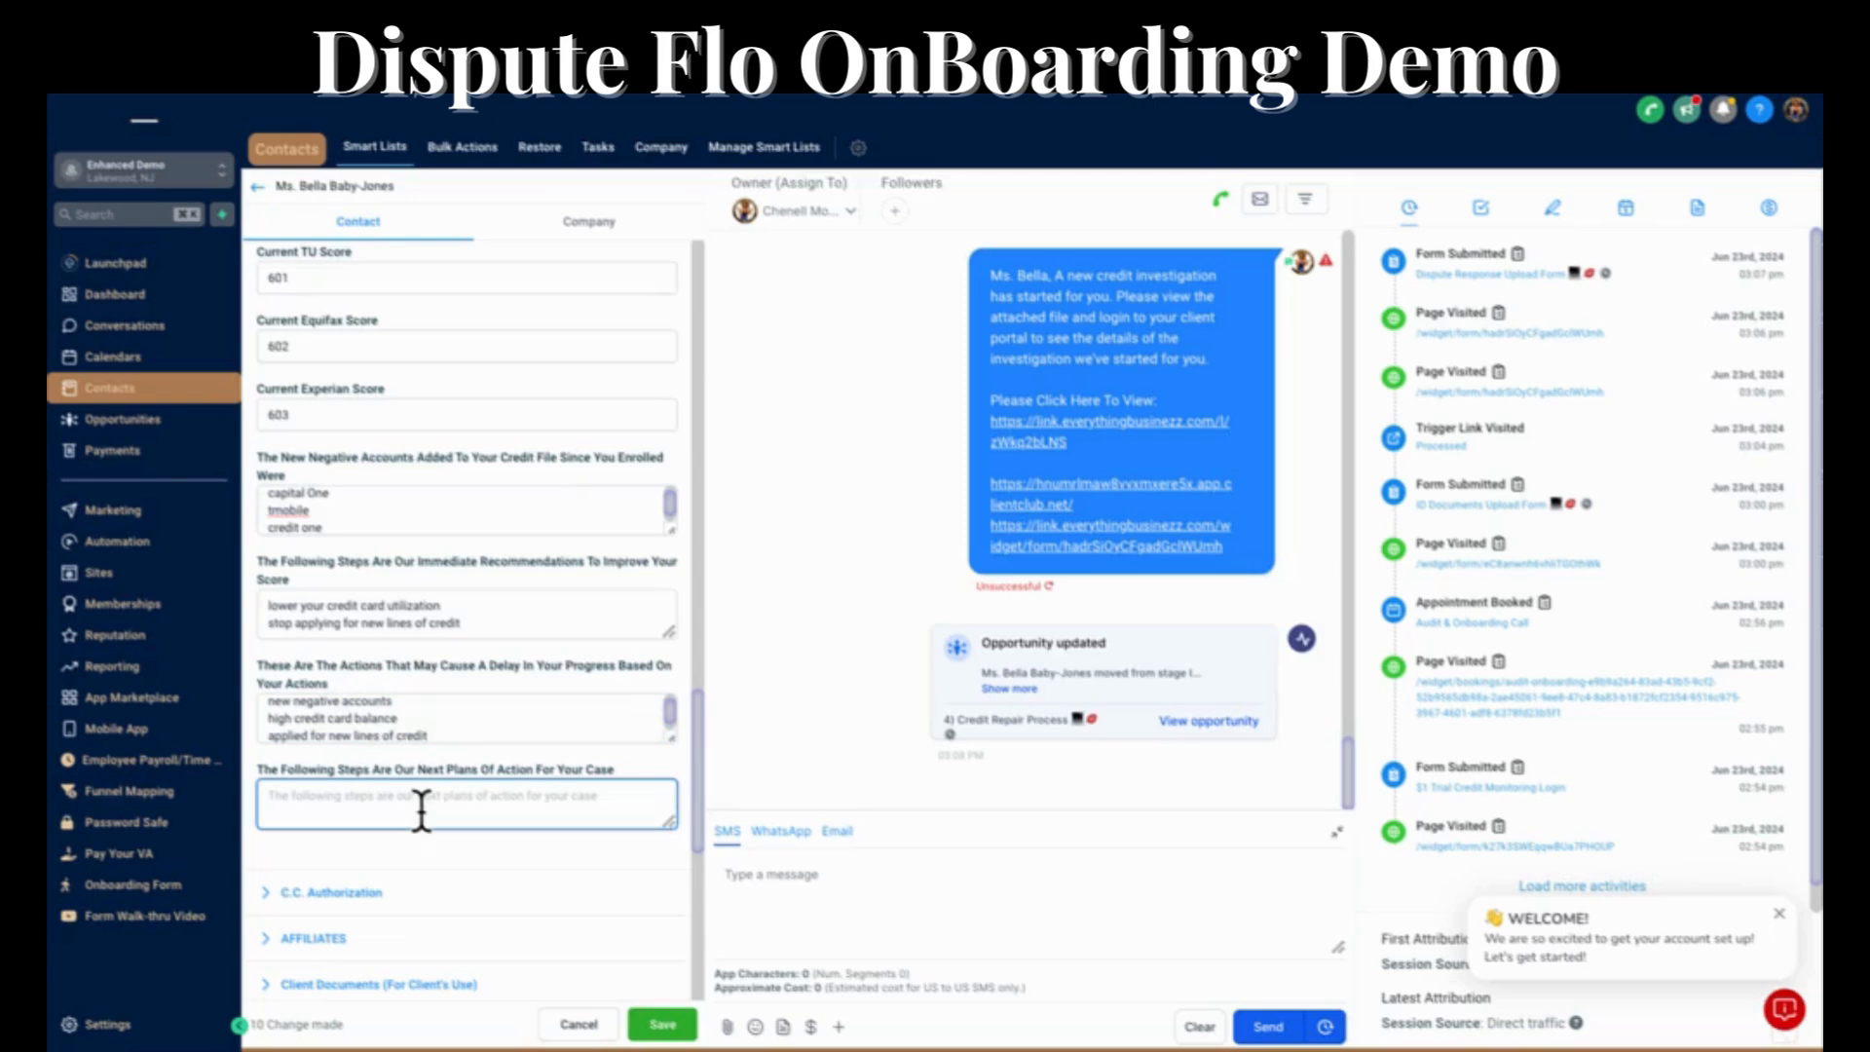
pyautogui.write('Co')
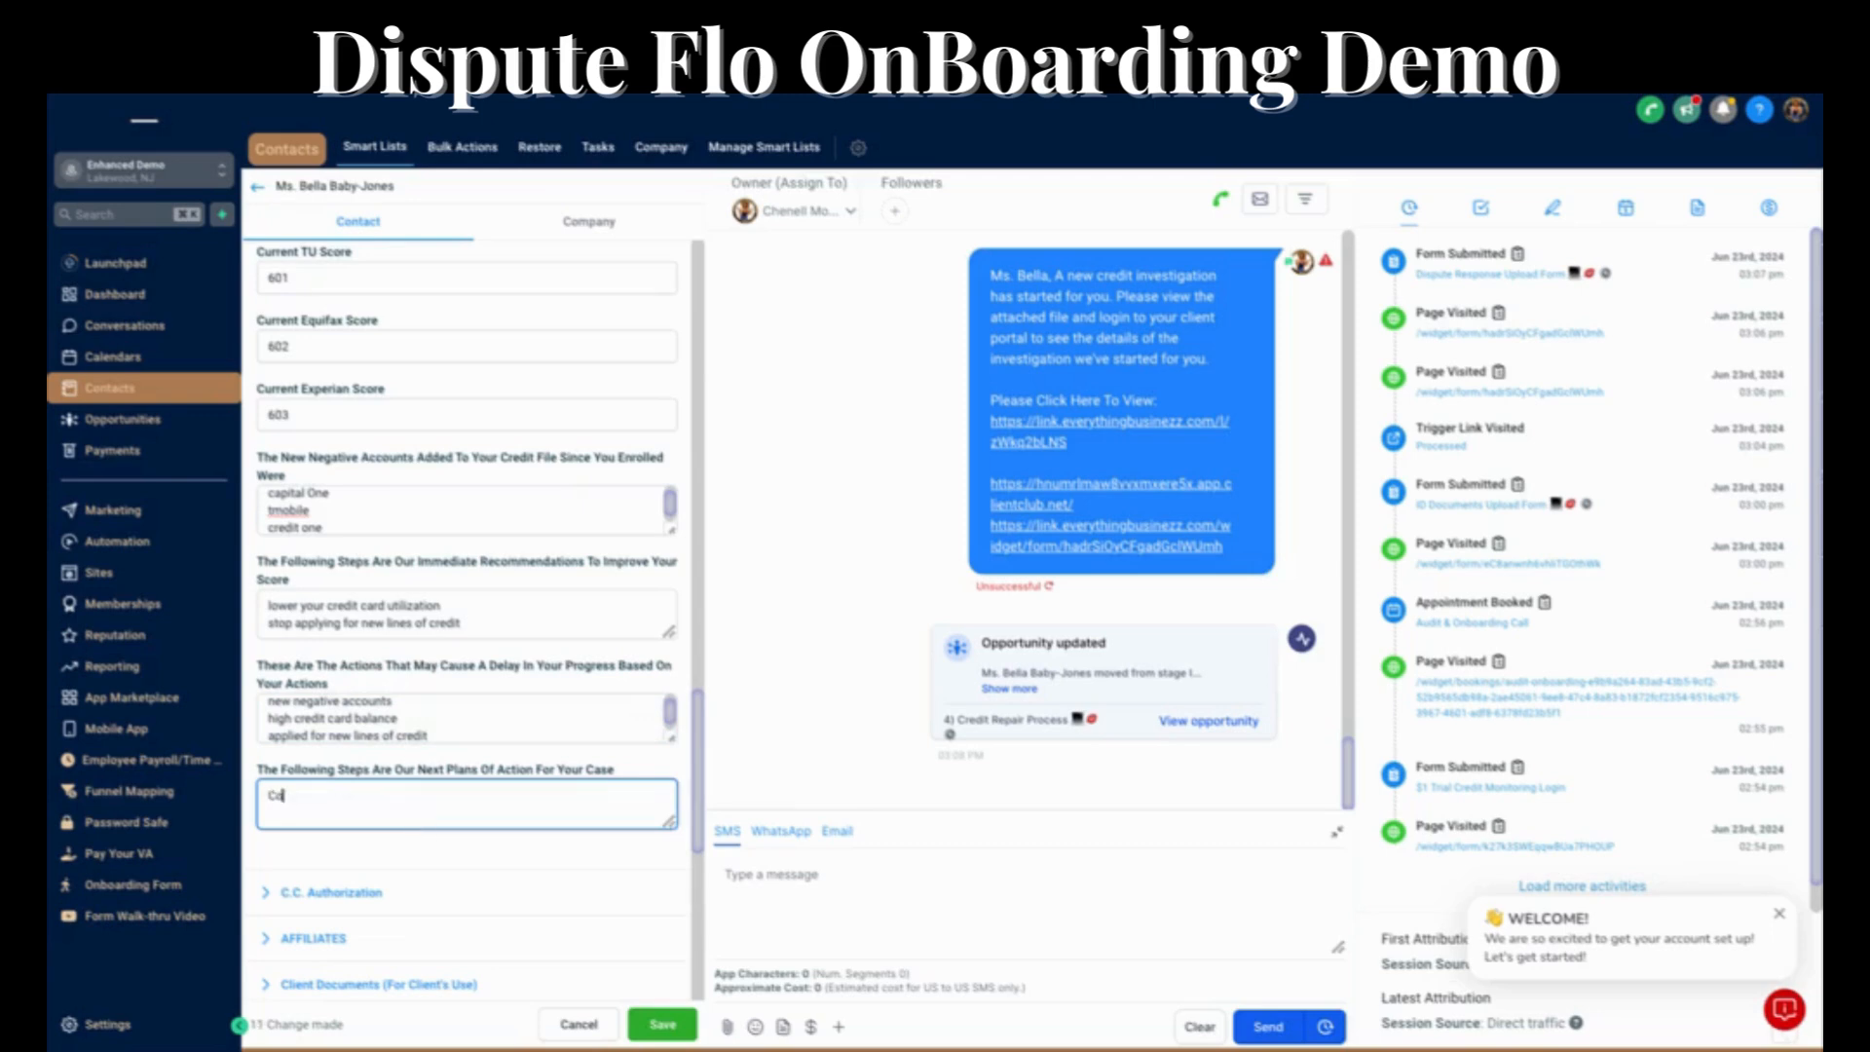
pyautogui.write('ntinue to next round of dispute with c')
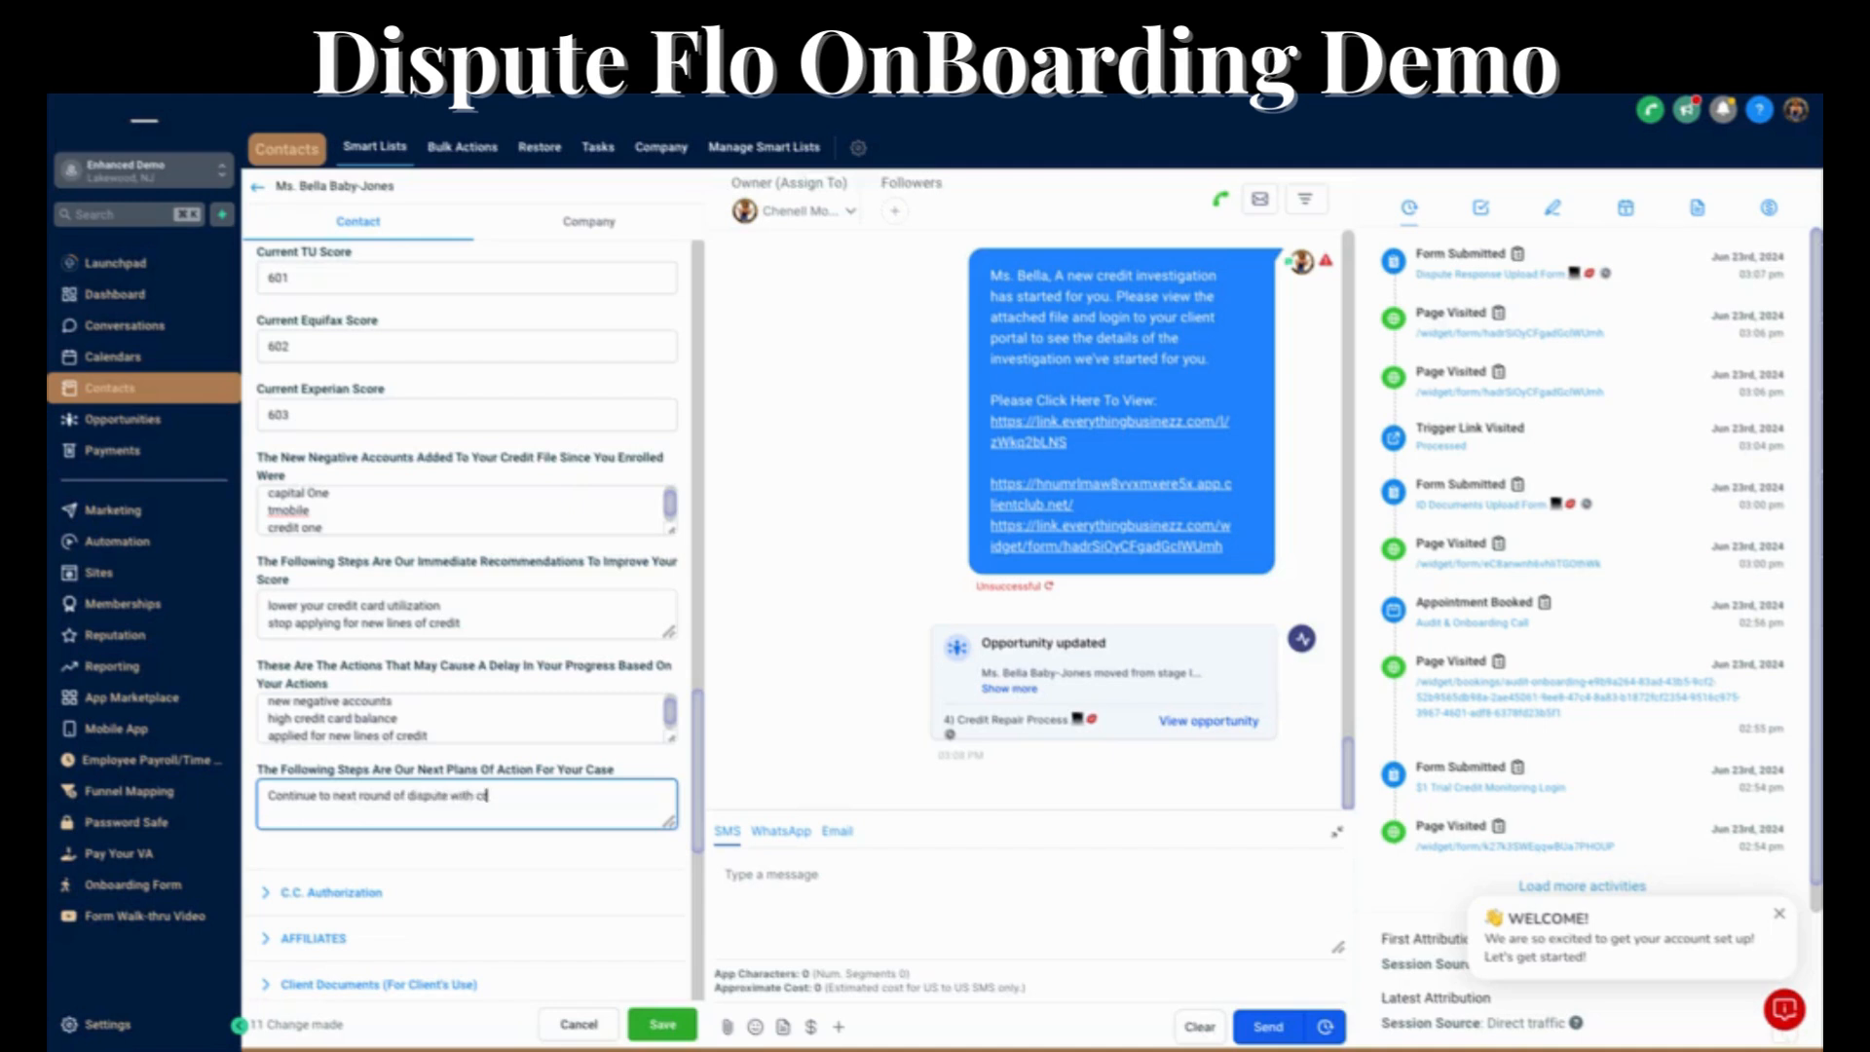
pyautogui.write('reditors.')
pyautogui.scroll(-2, 476, 684)
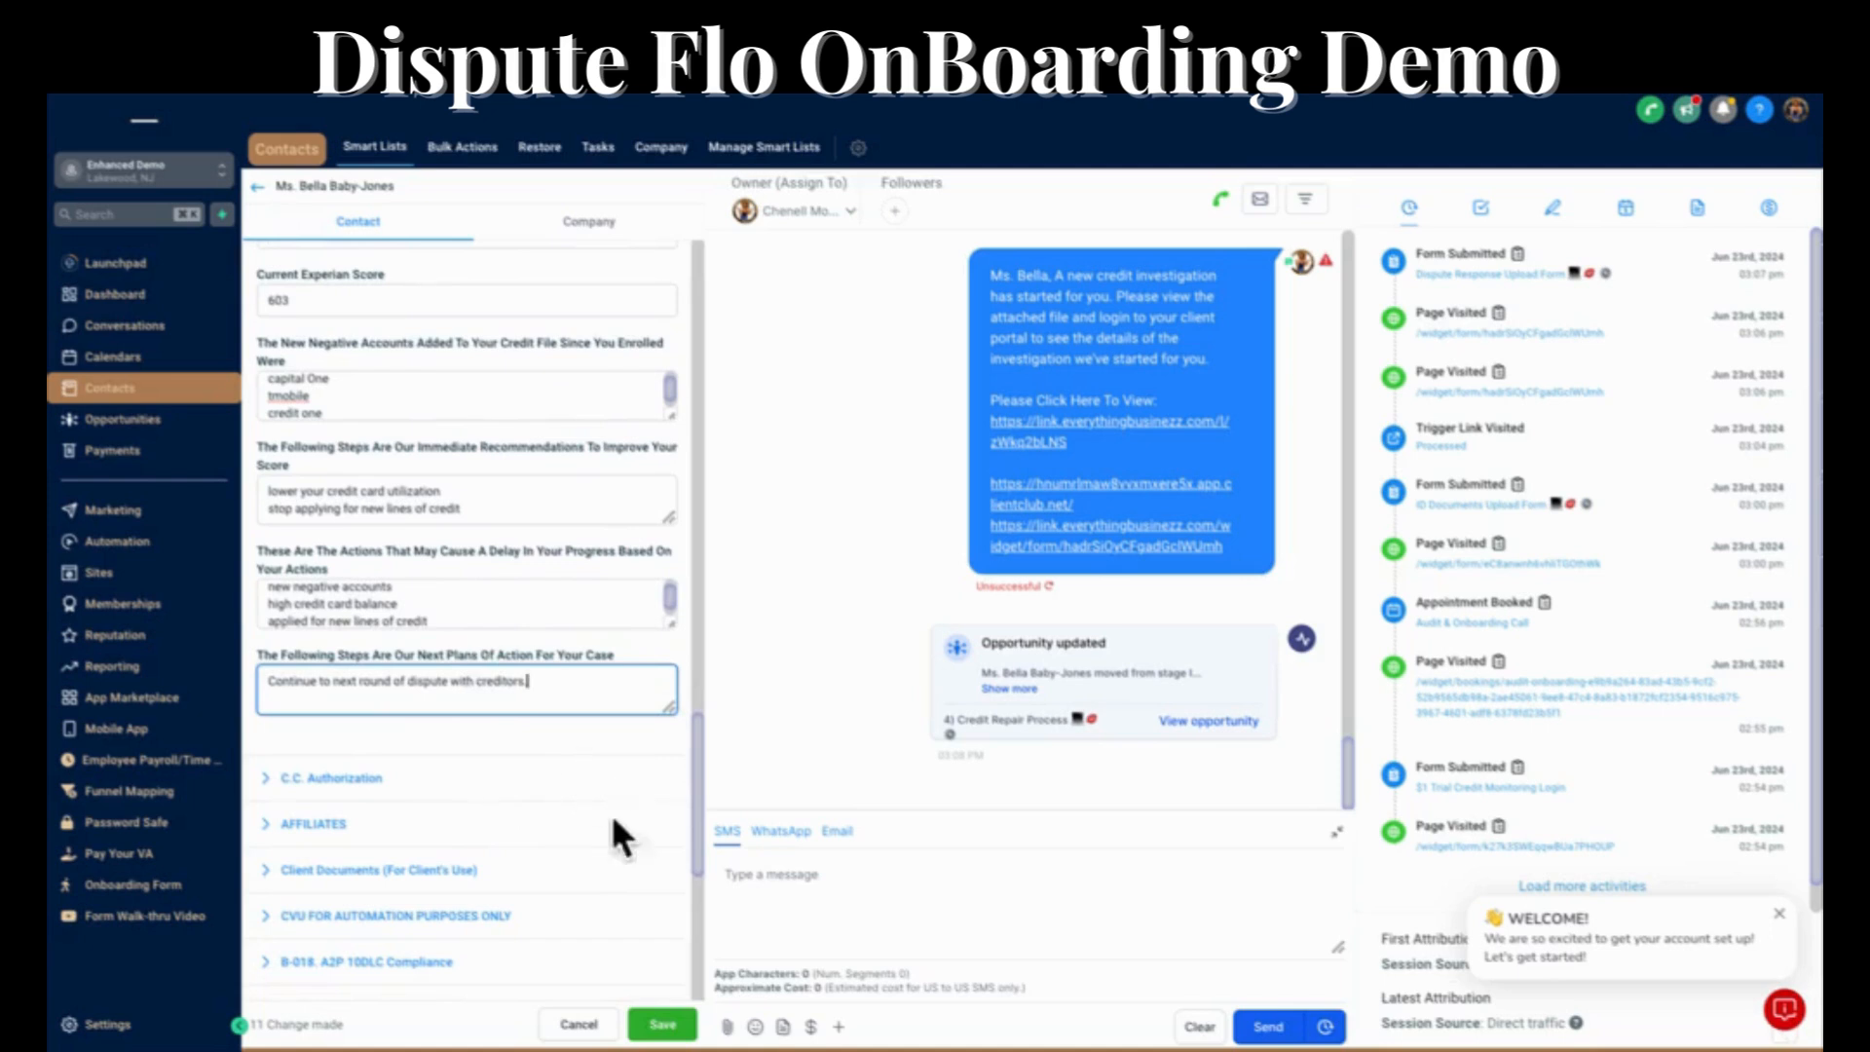
pyautogui.click(655, 1023)
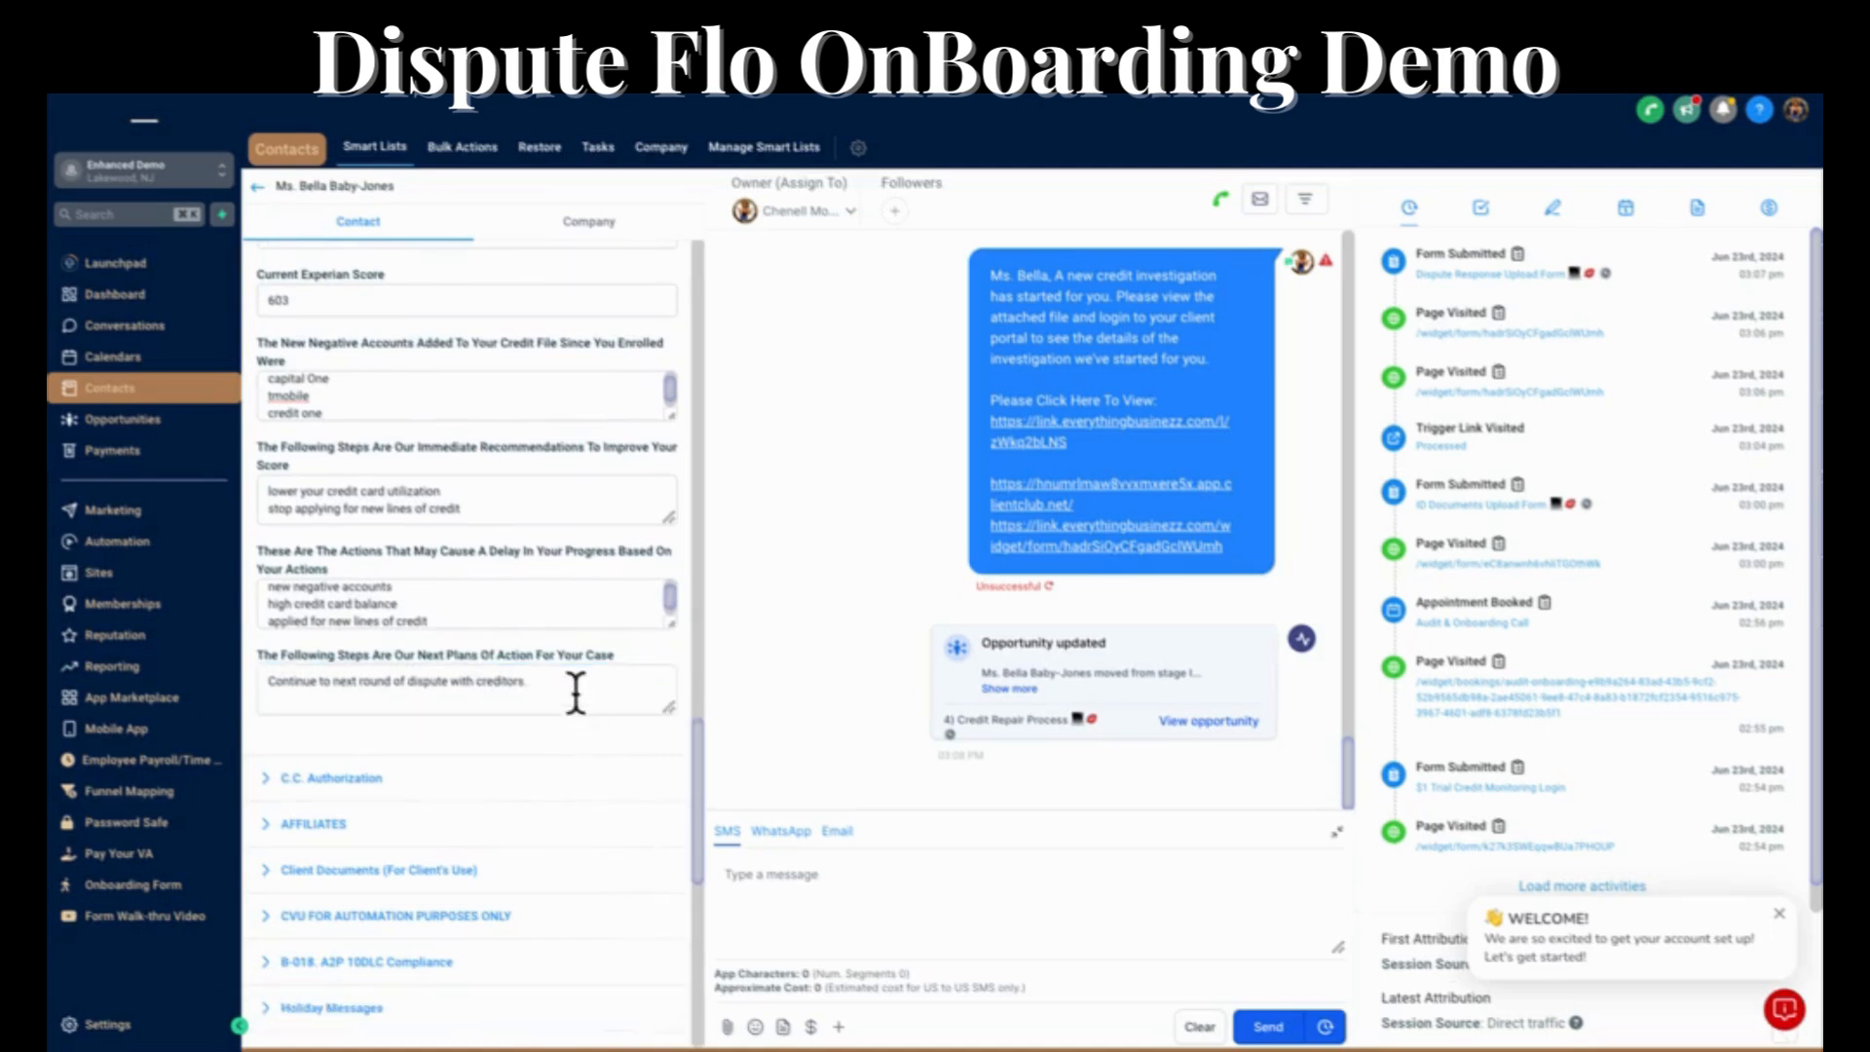
# Set the contact's Credit Process Stage to Case Review Complete and save the change.
pyautogui.scroll(15, 576, 693)
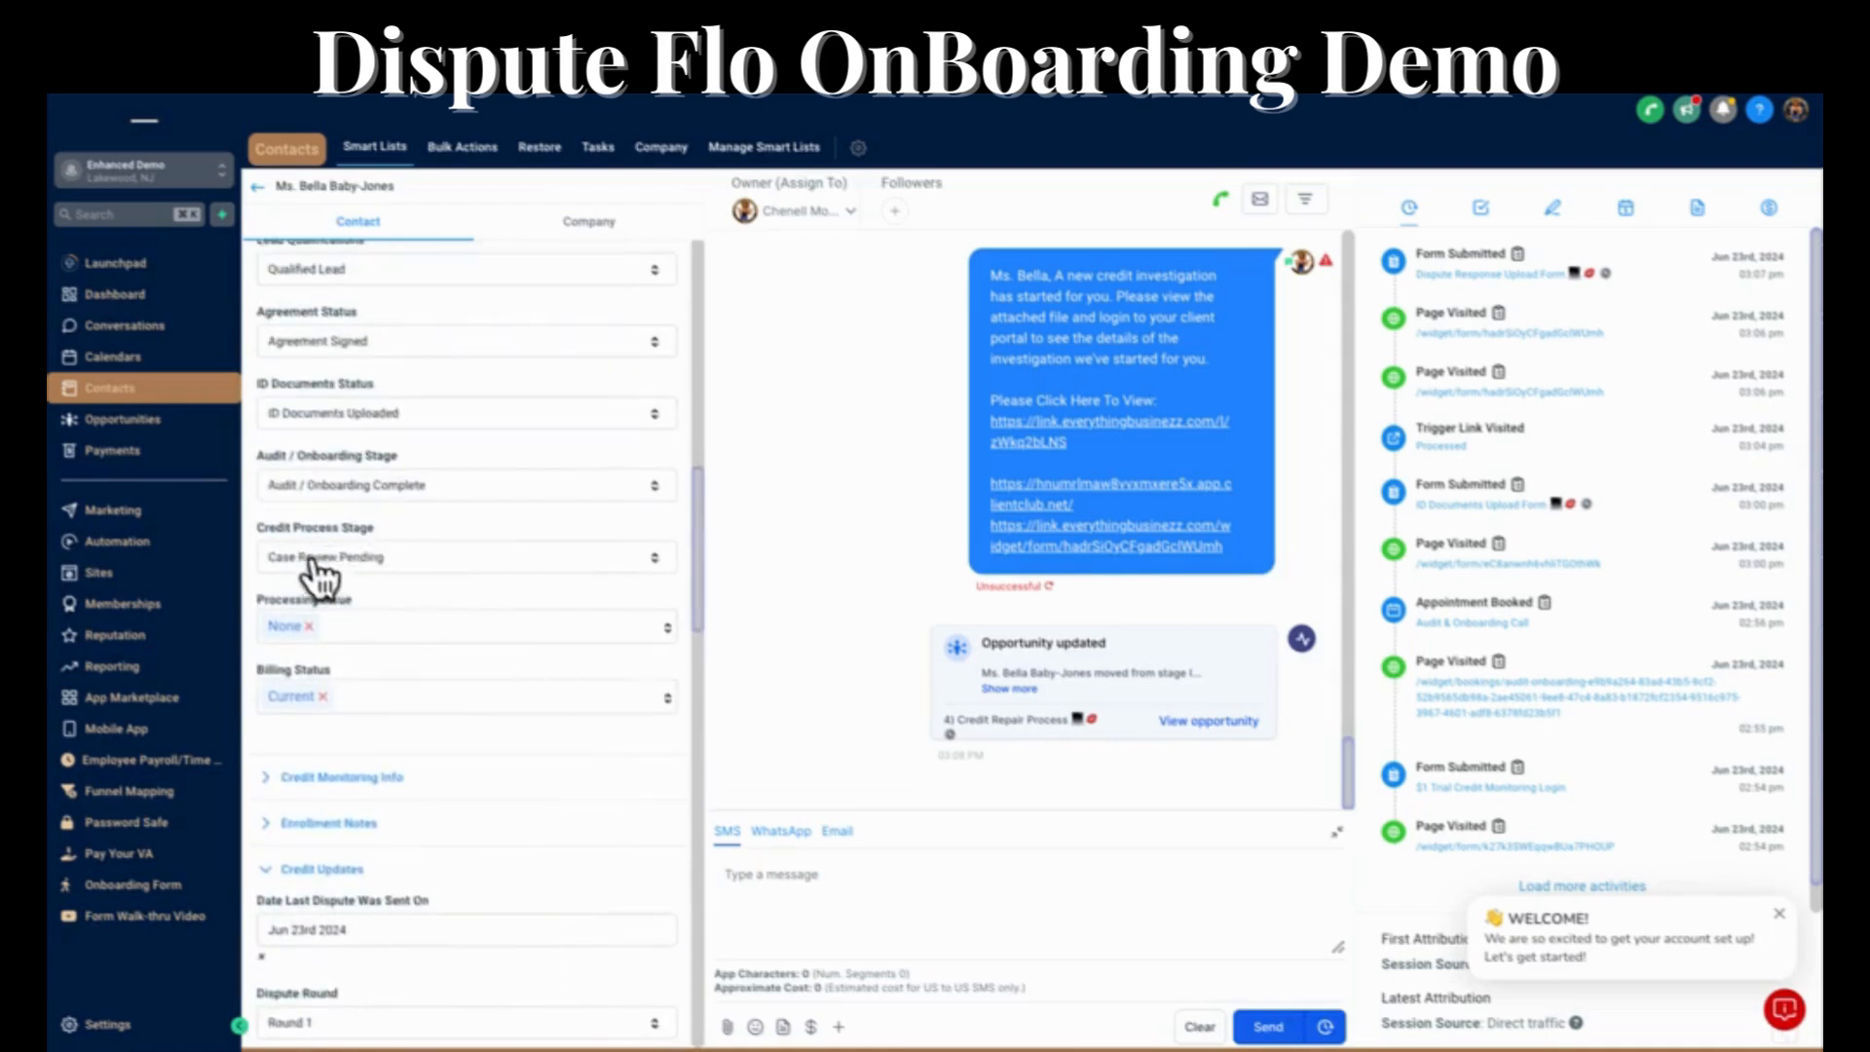
pyautogui.click(388, 560)
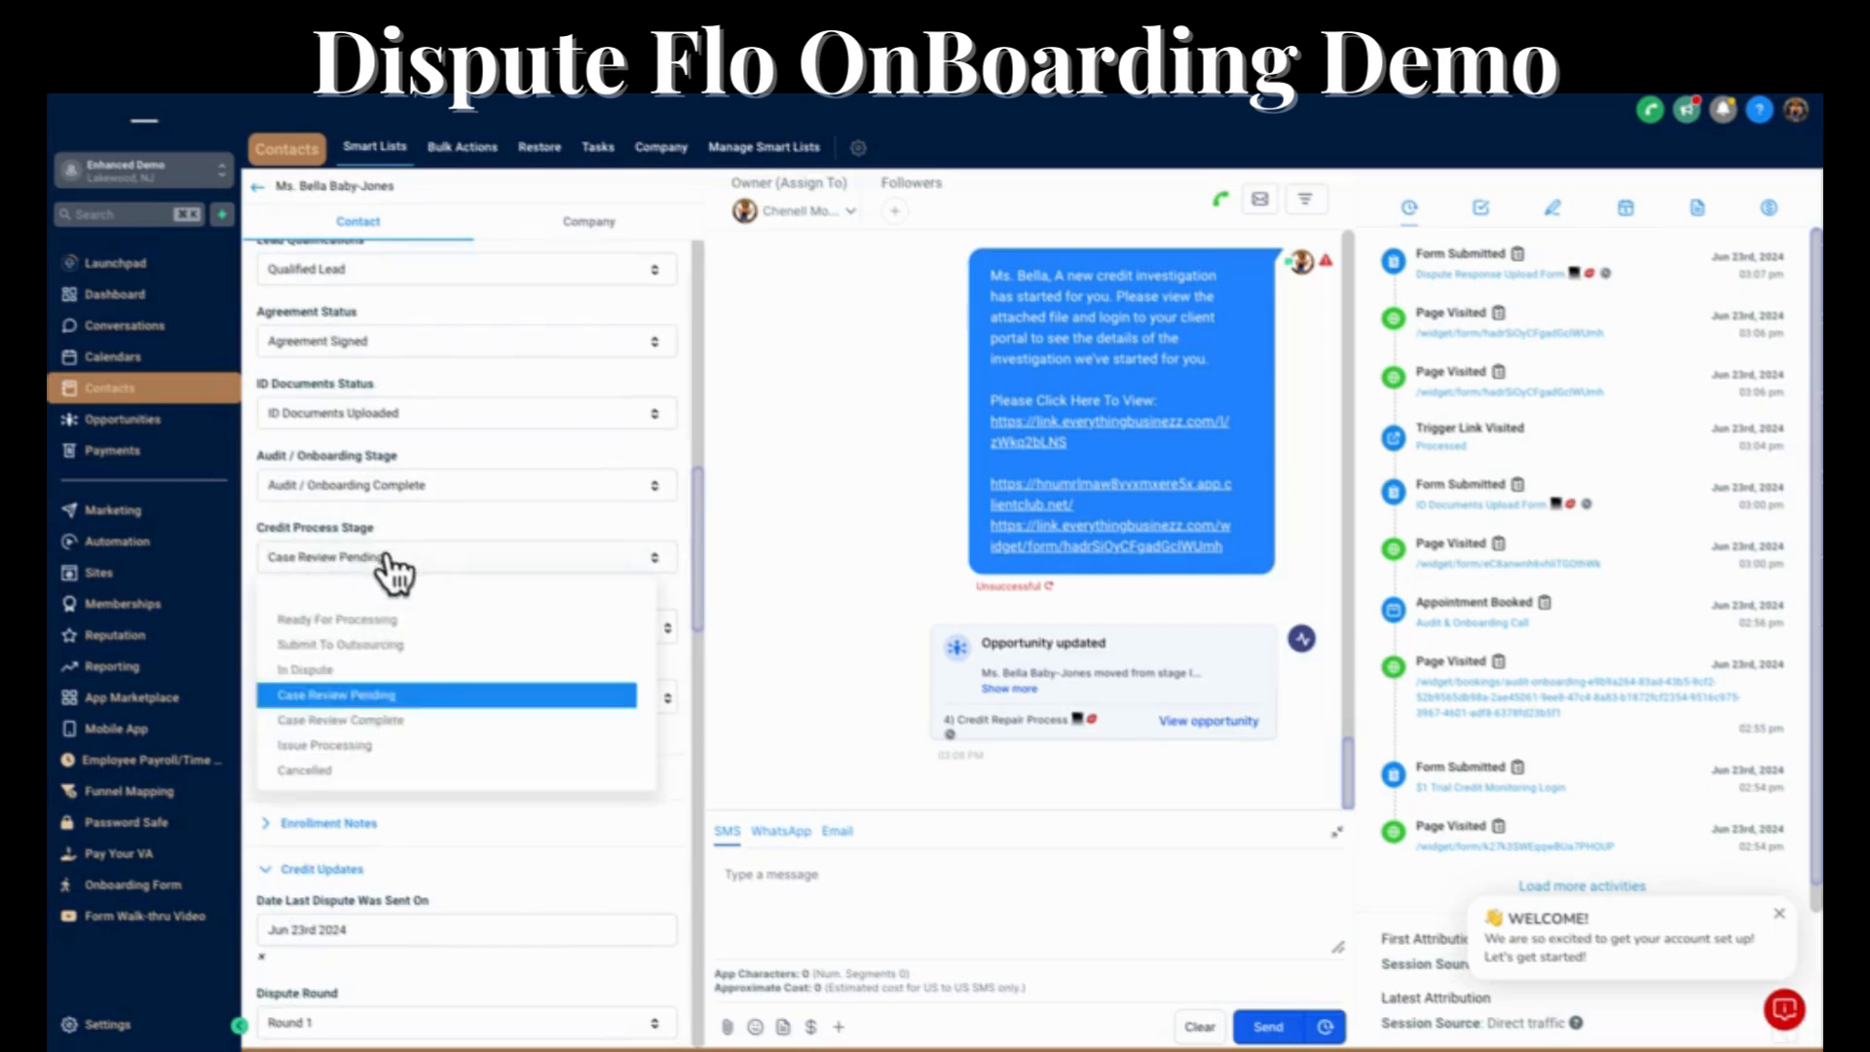
pyautogui.click(378, 723)
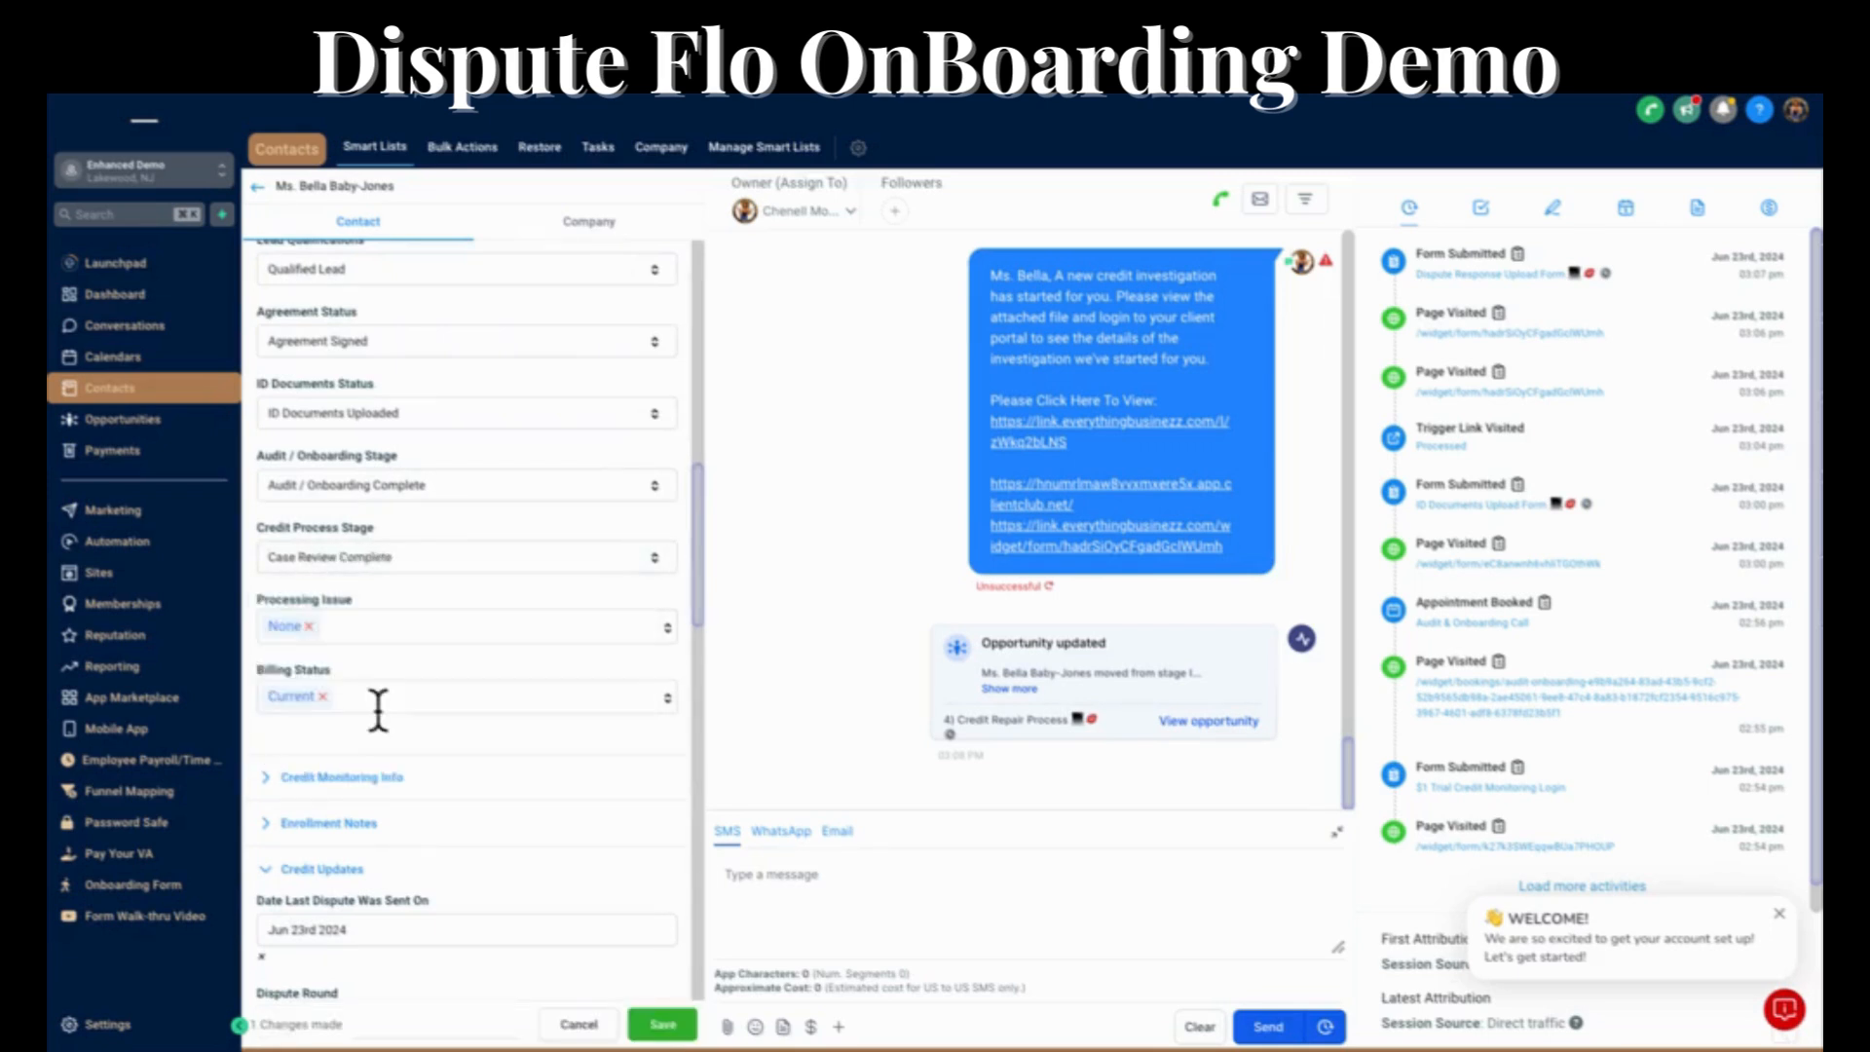
pyautogui.click(667, 1025)
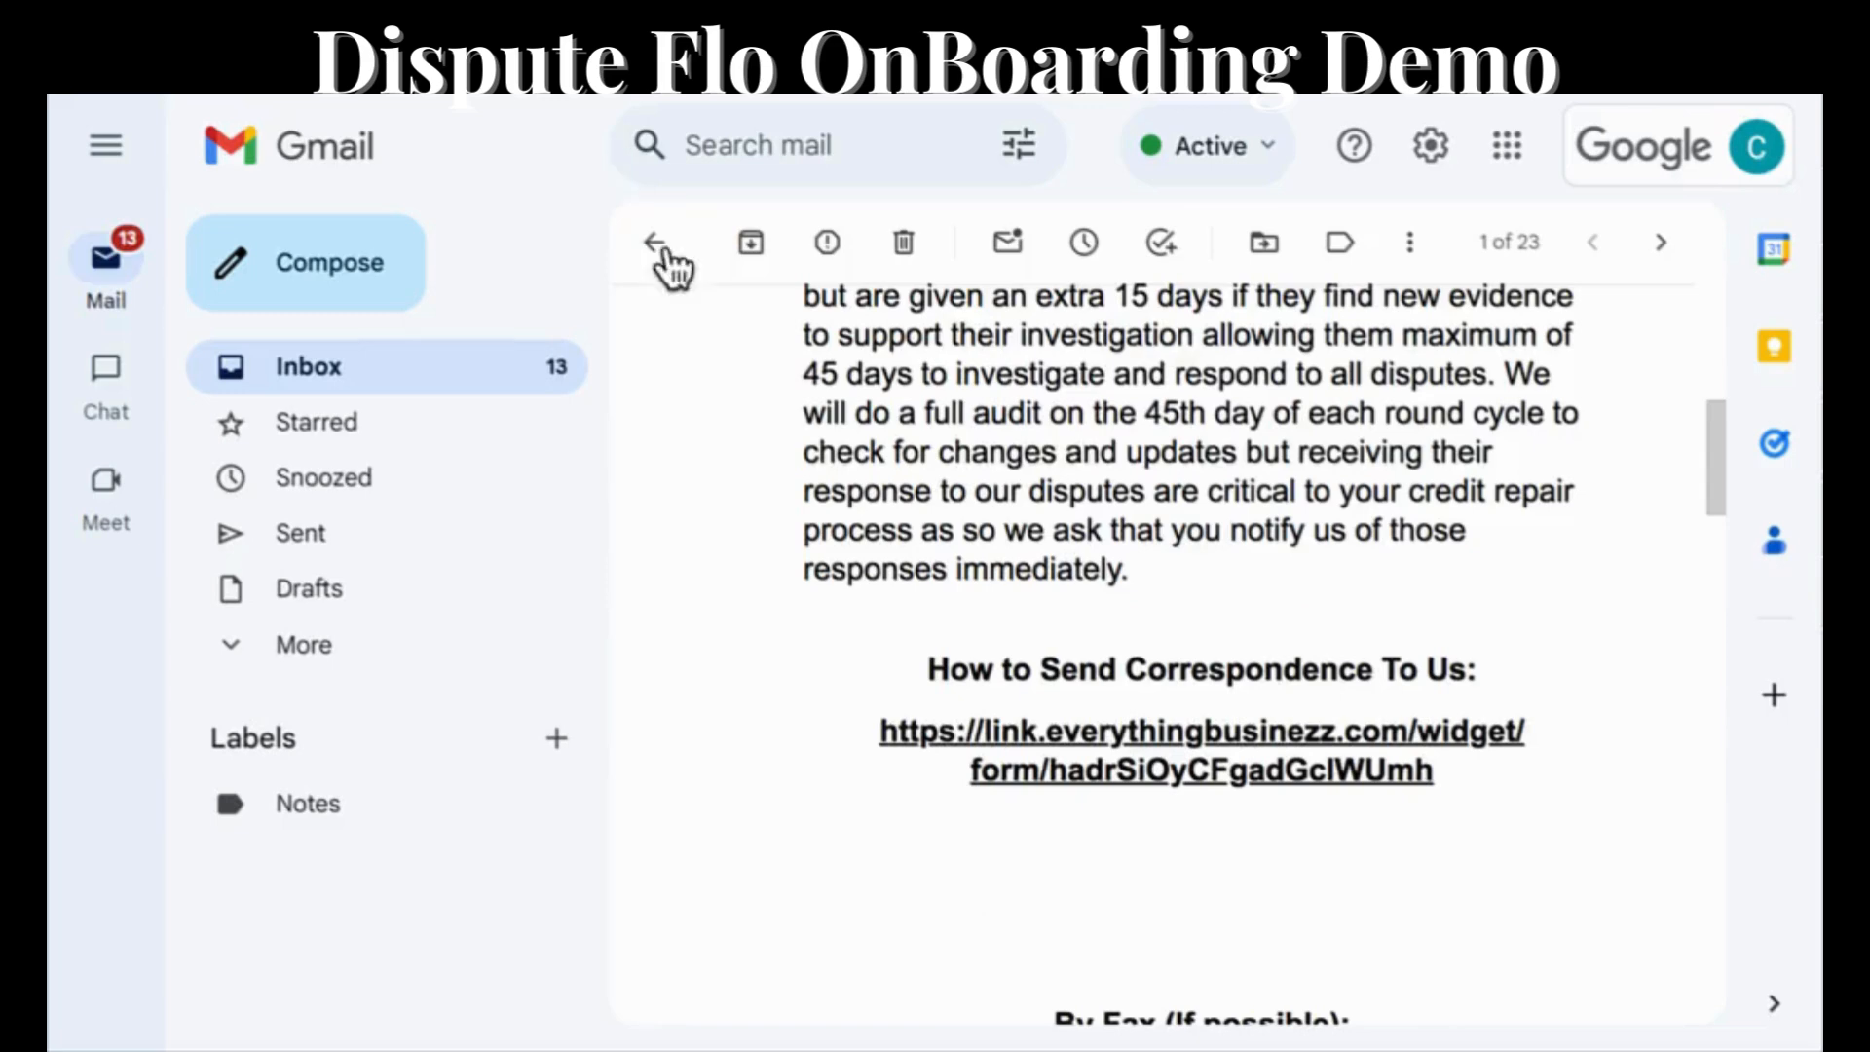
# In the Gmail inbox, open the new program performance email and review its progress report, from scores and recommendations to next plans of action.
pyautogui.click(649, 245)
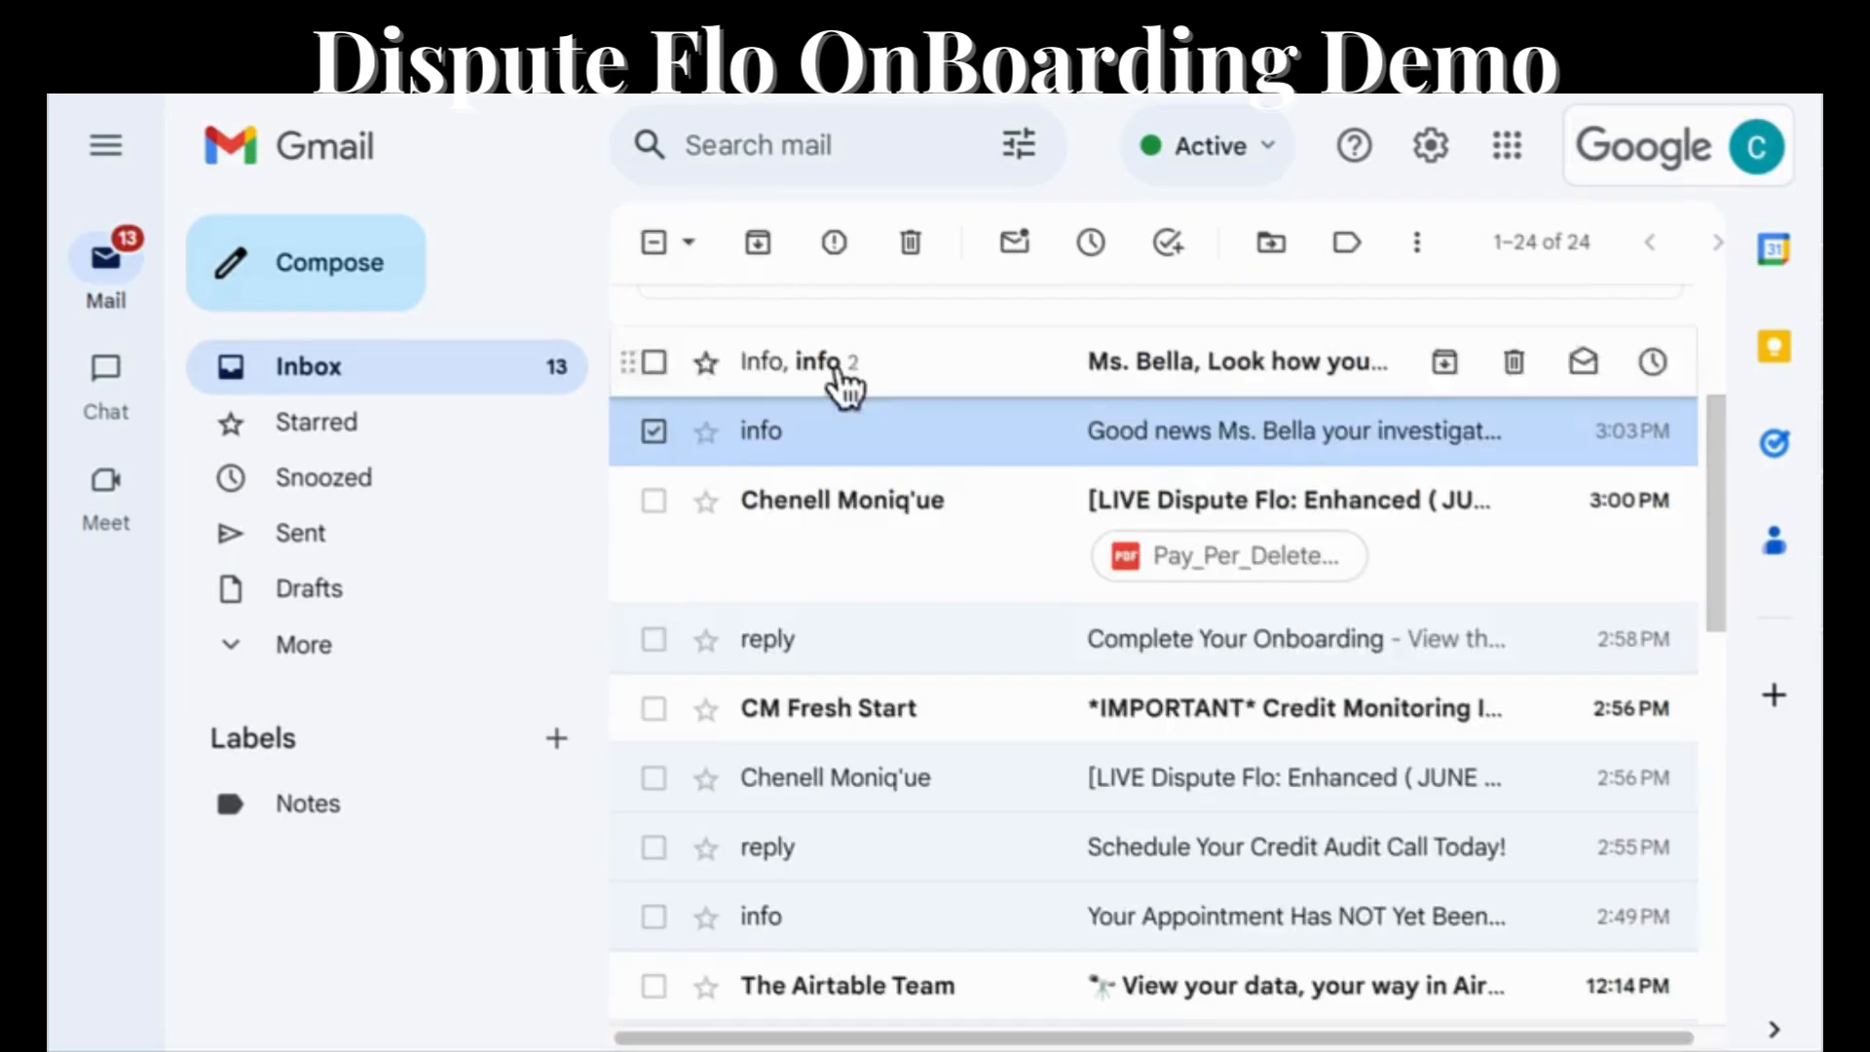
pyautogui.click(1257, 365)
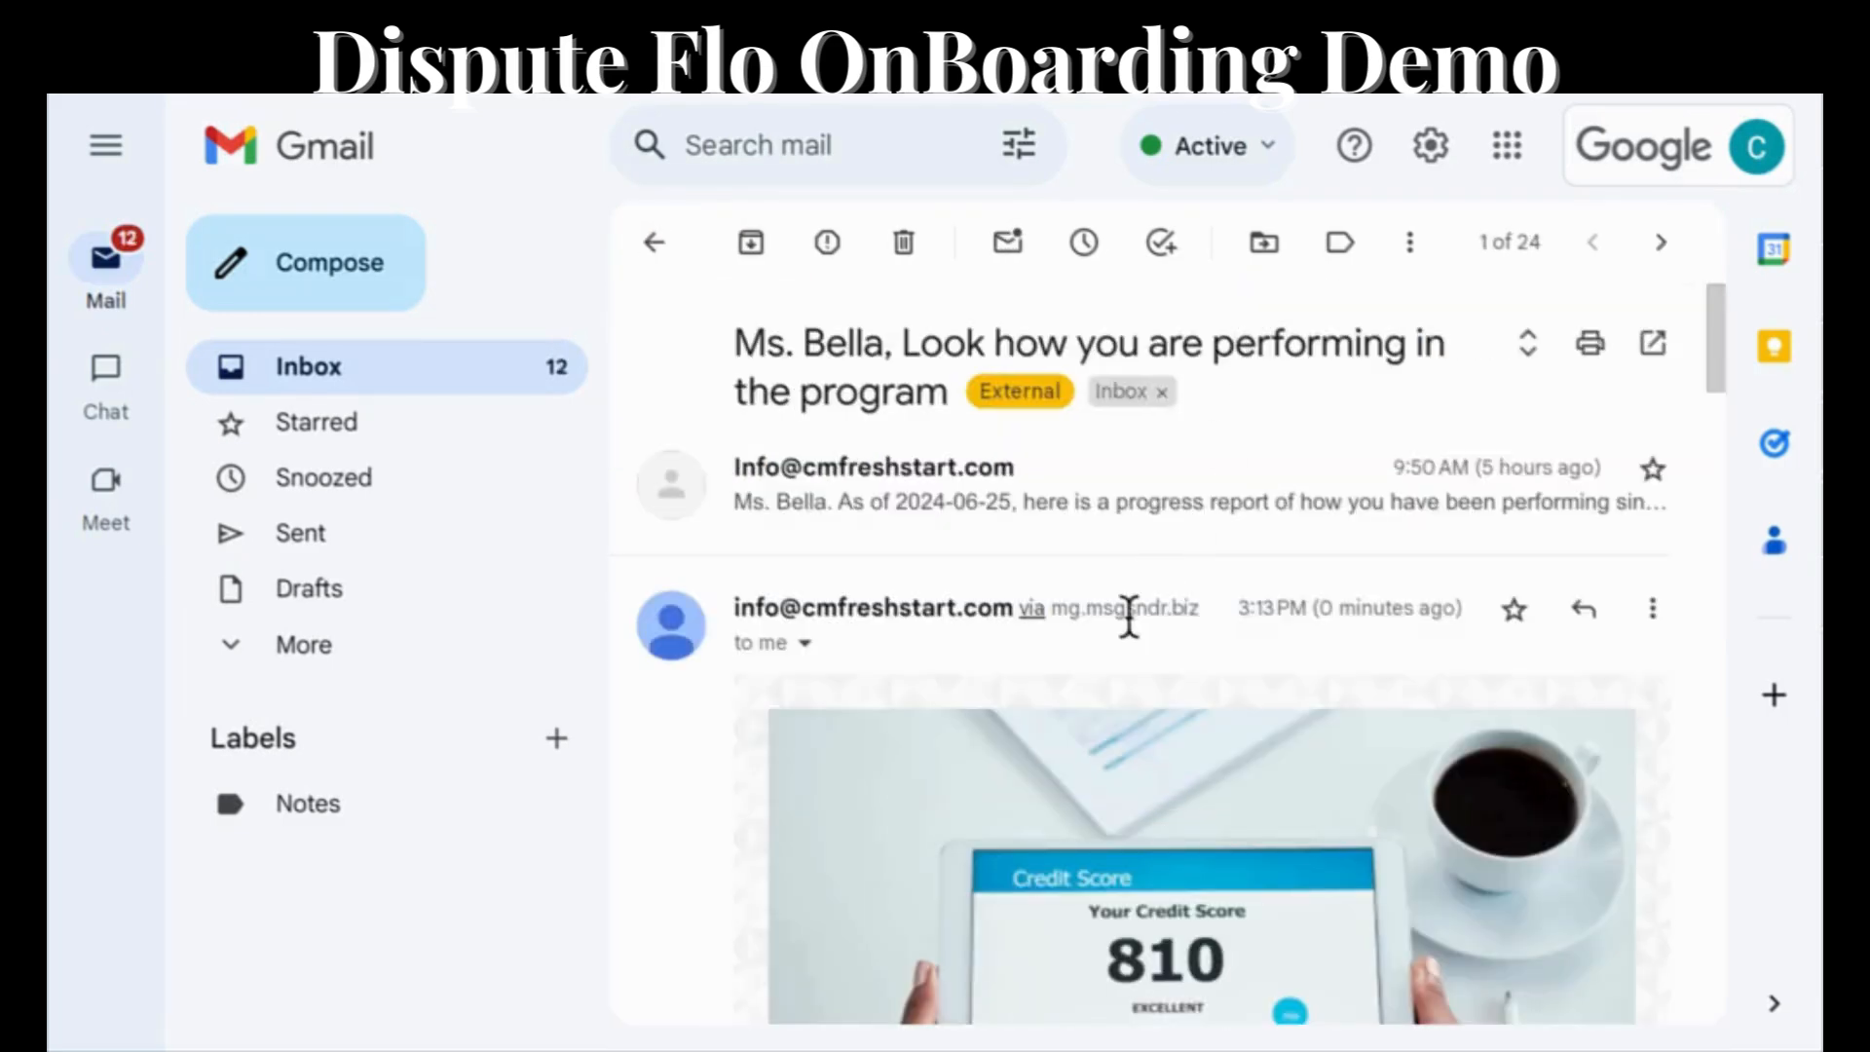
pyautogui.scroll(-4, 1129, 624)
pyautogui.scroll(-4, 1130, 638)
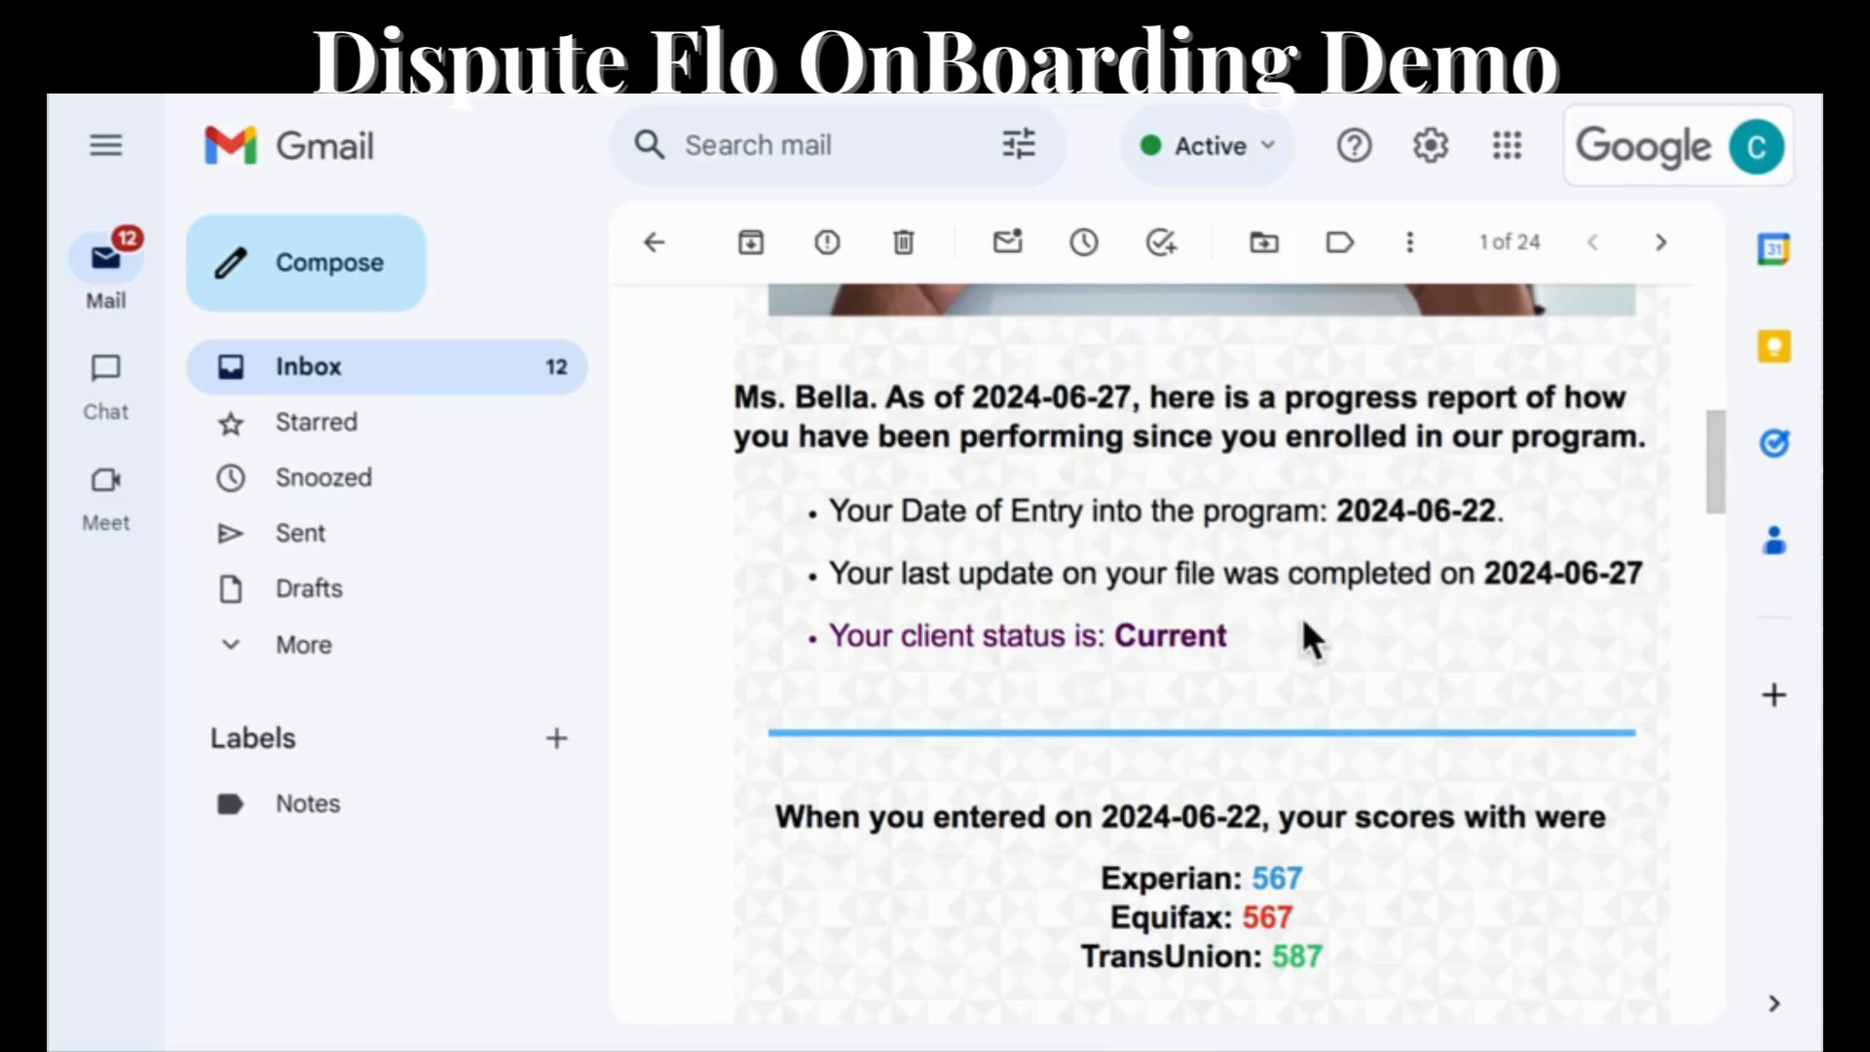
pyautogui.scroll(-4, 1303, 624)
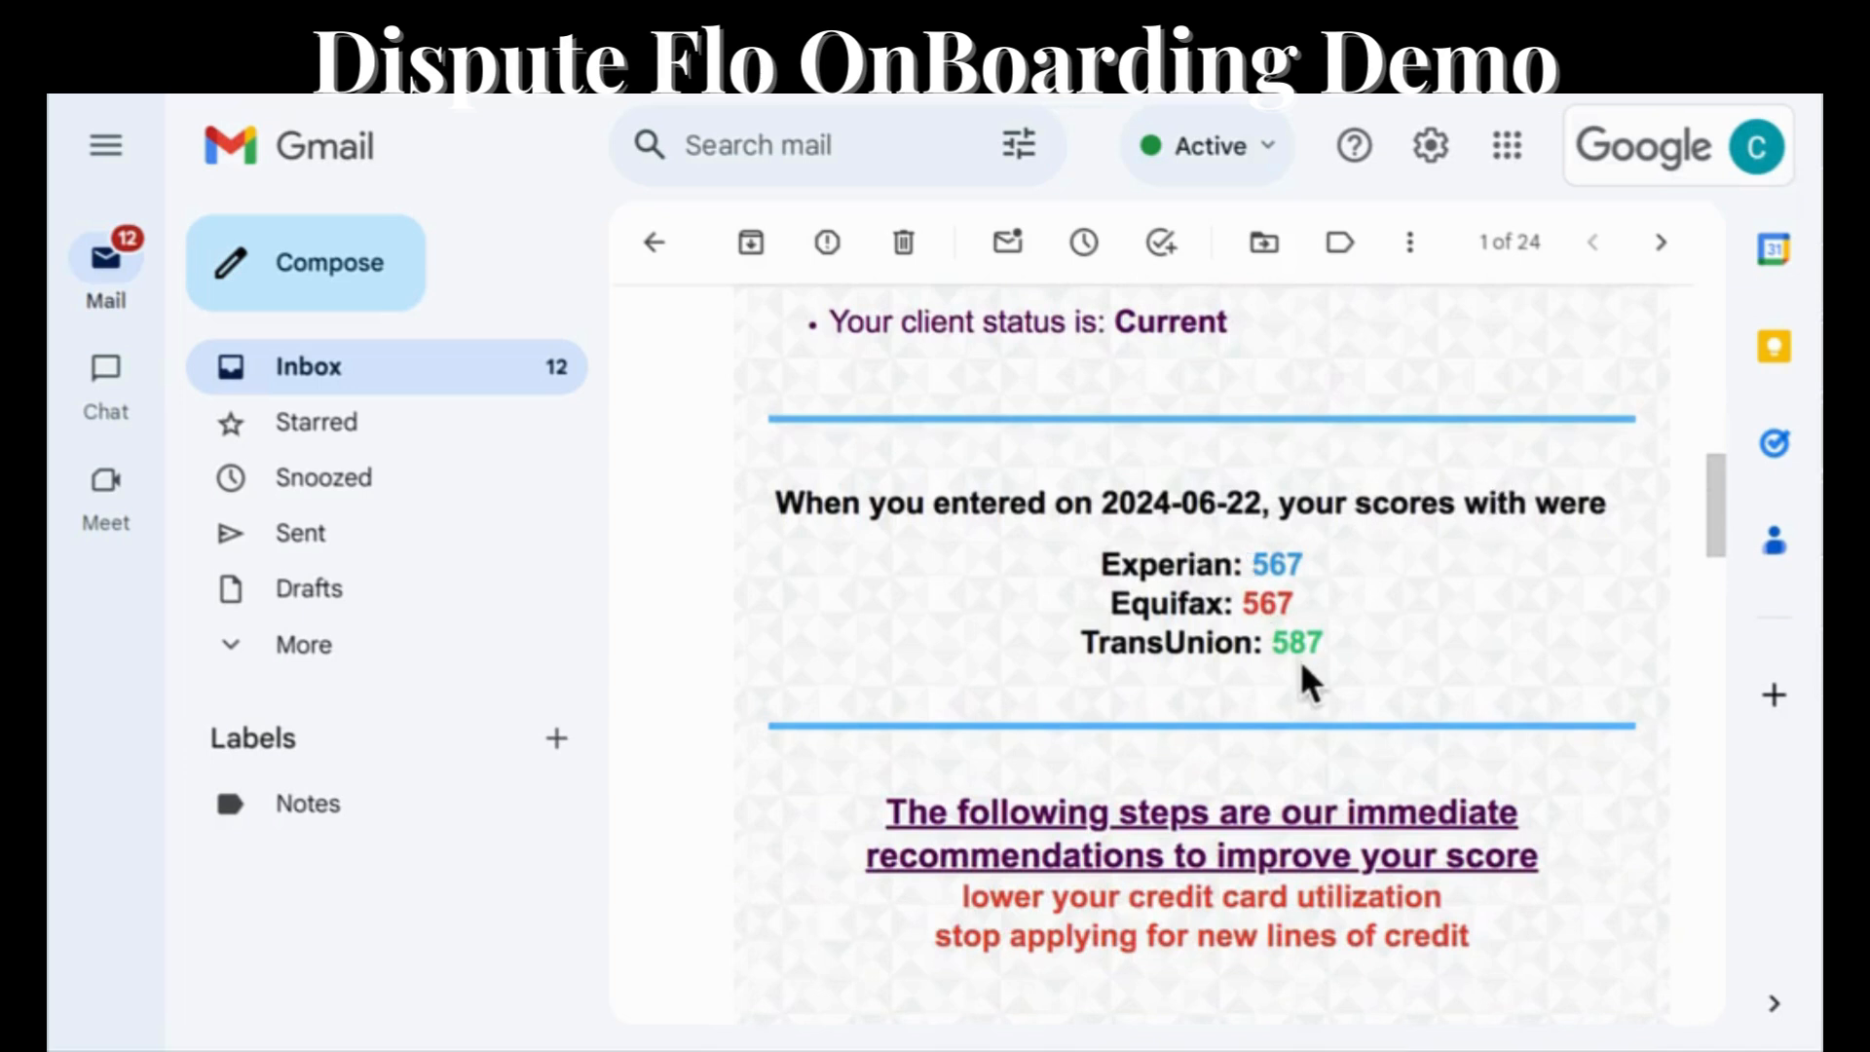
pyautogui.scroll(-4, 1303, 665)
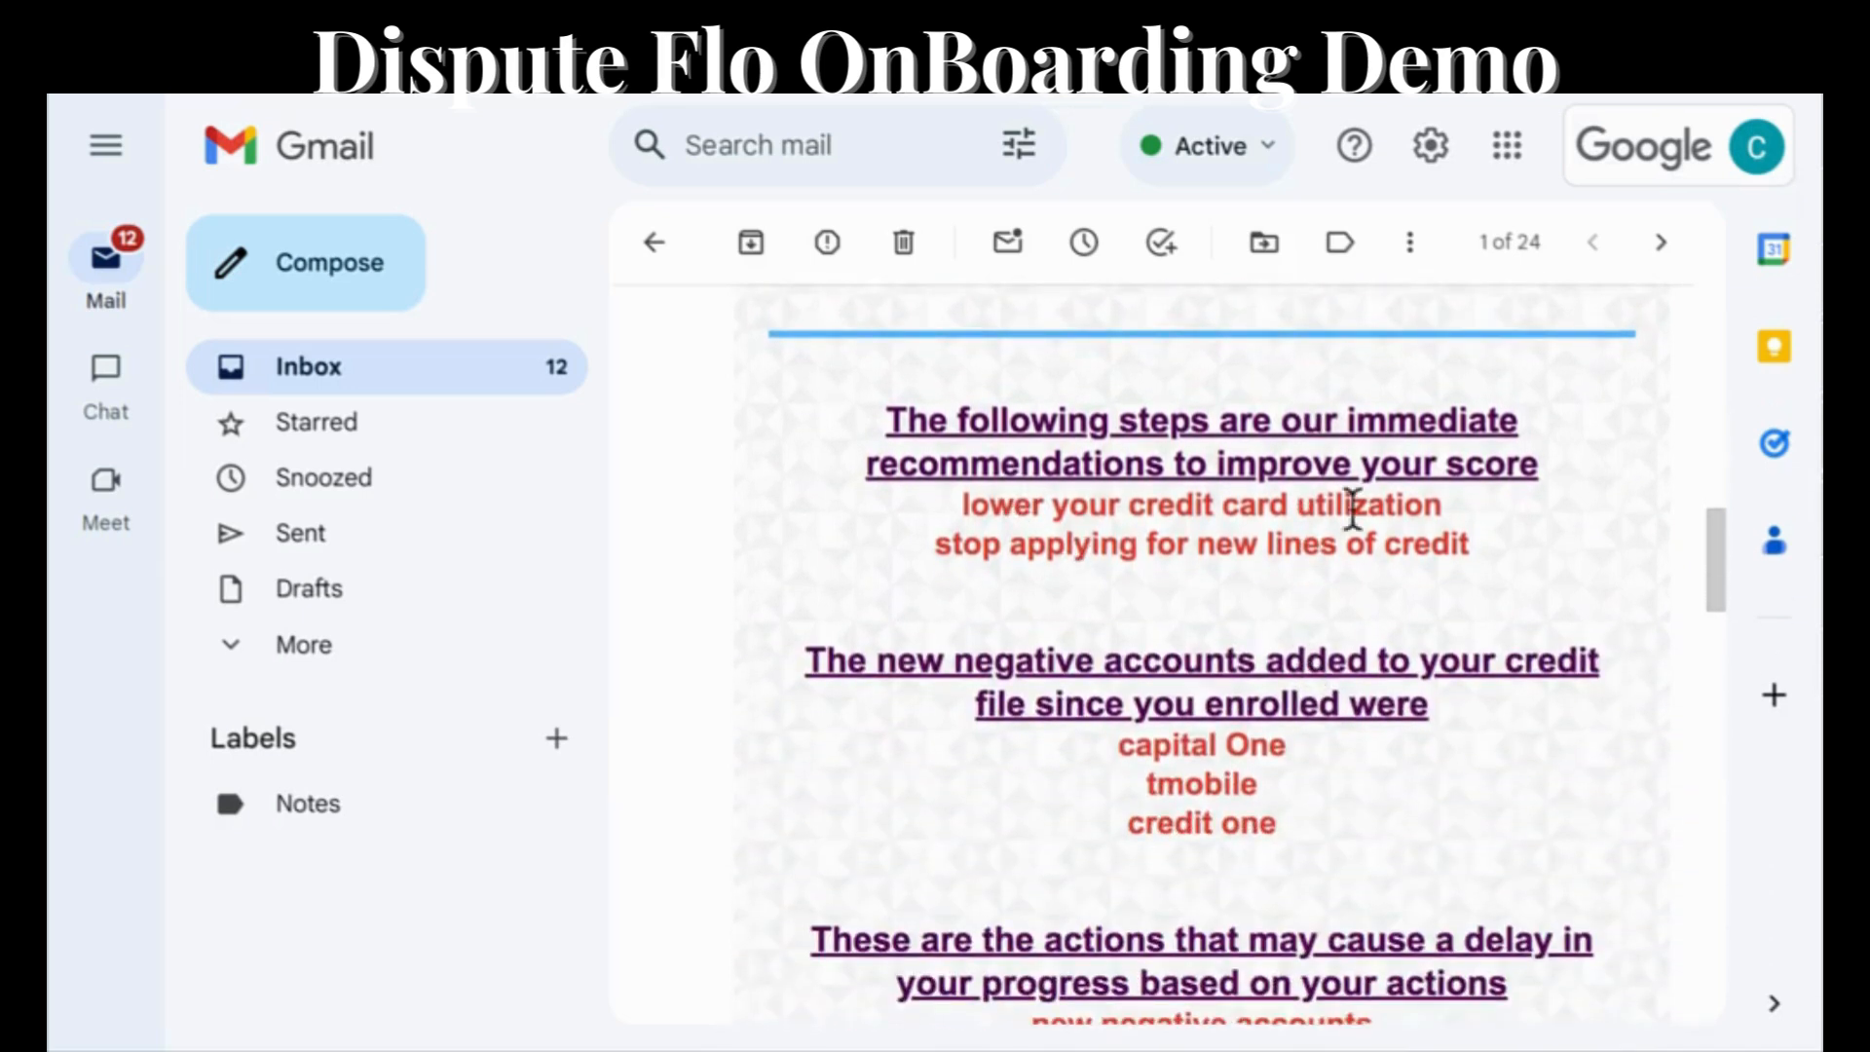
pyautogui.scroll(-2, 1285, 547)
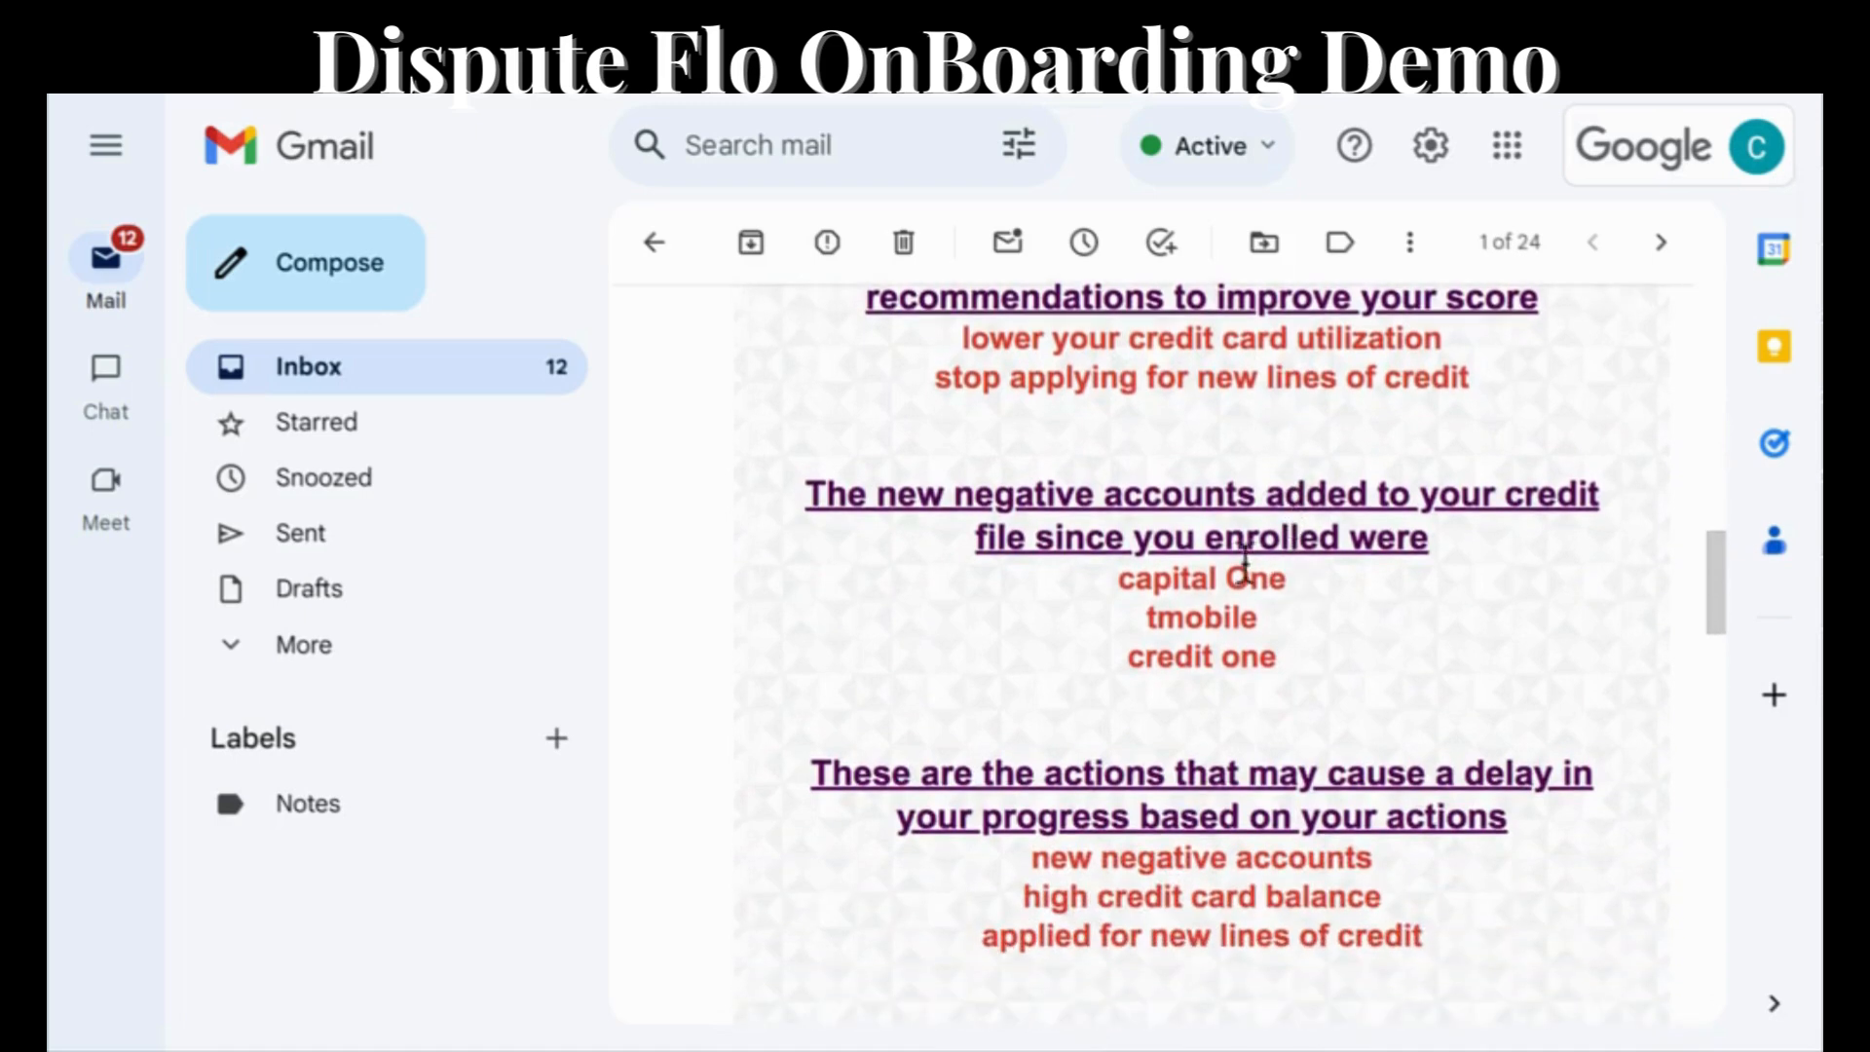
pyautogui.scroll(-2, 1243, 651)
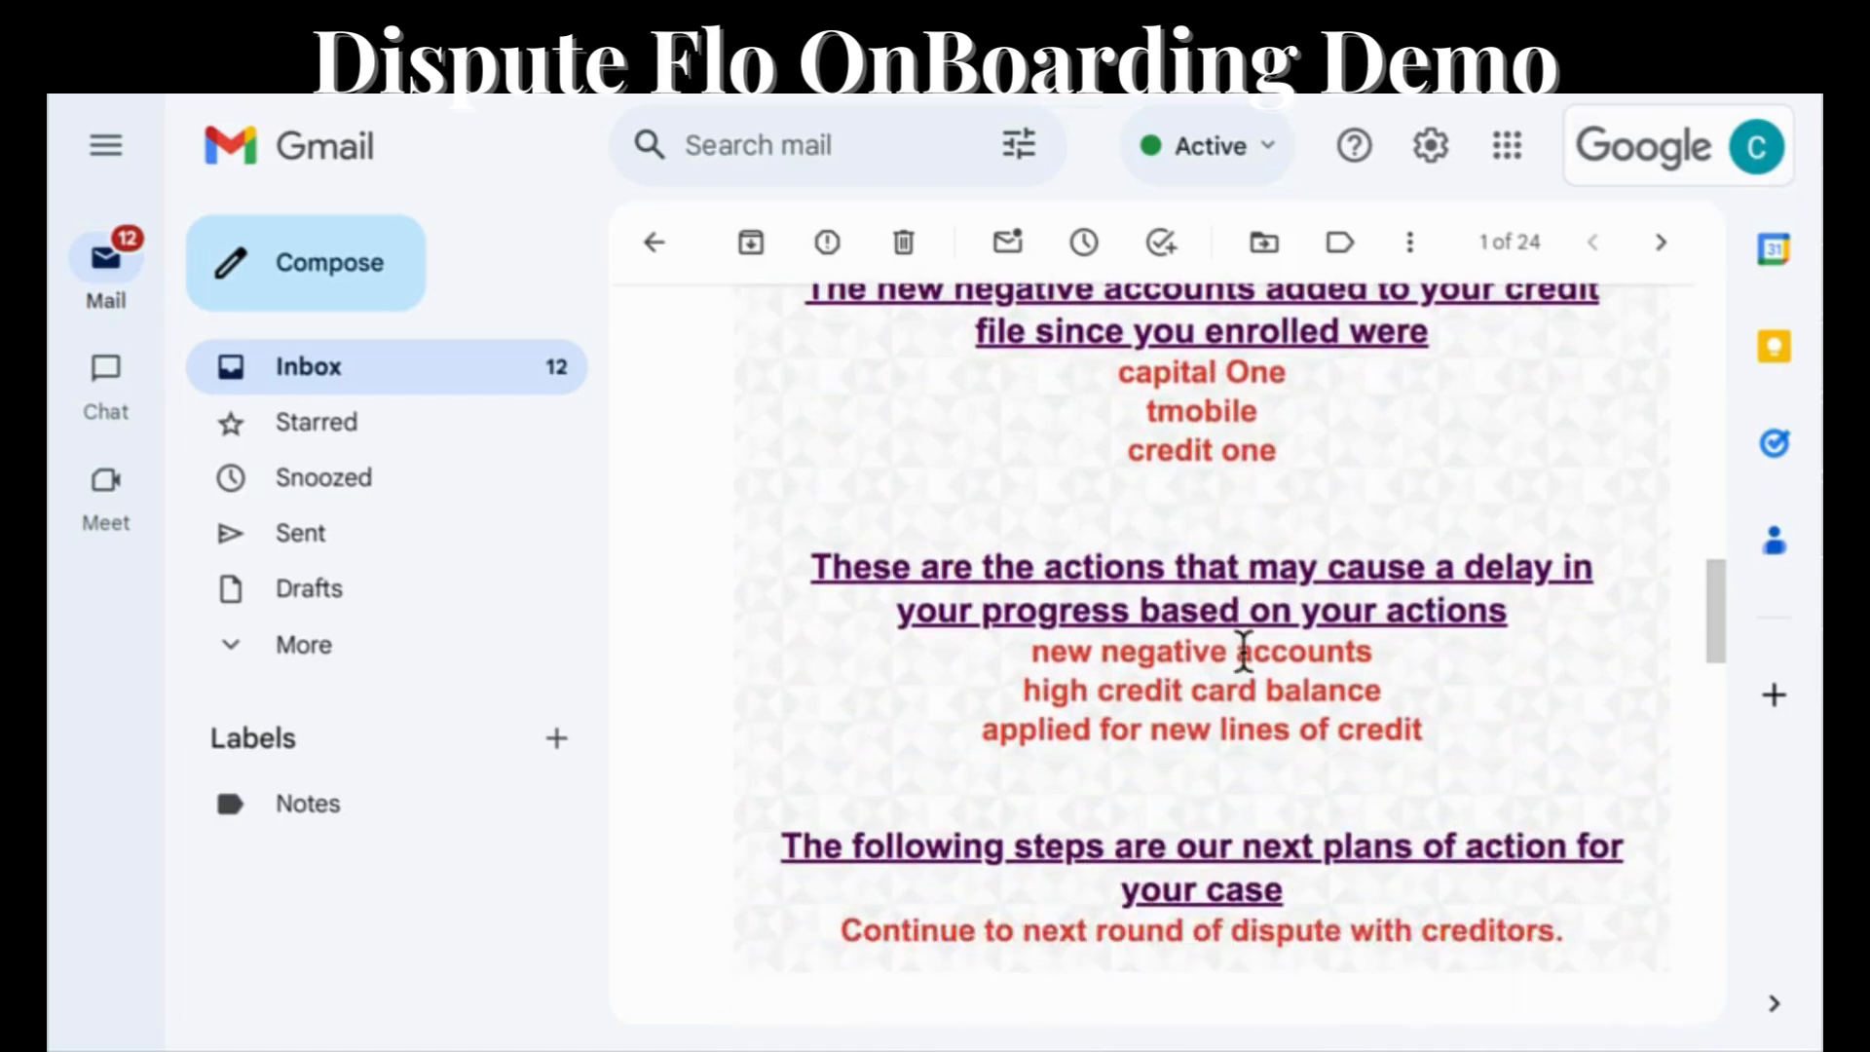